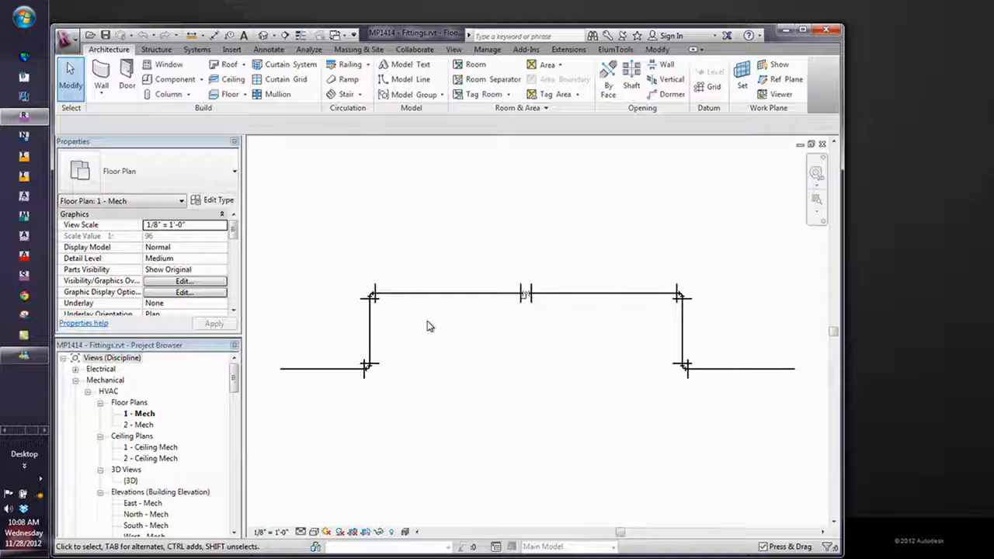
Open the upper-left corner's slip-on flange family for editing with thin lines shown, and delete the tick line across the flange
left_click(368, 297)
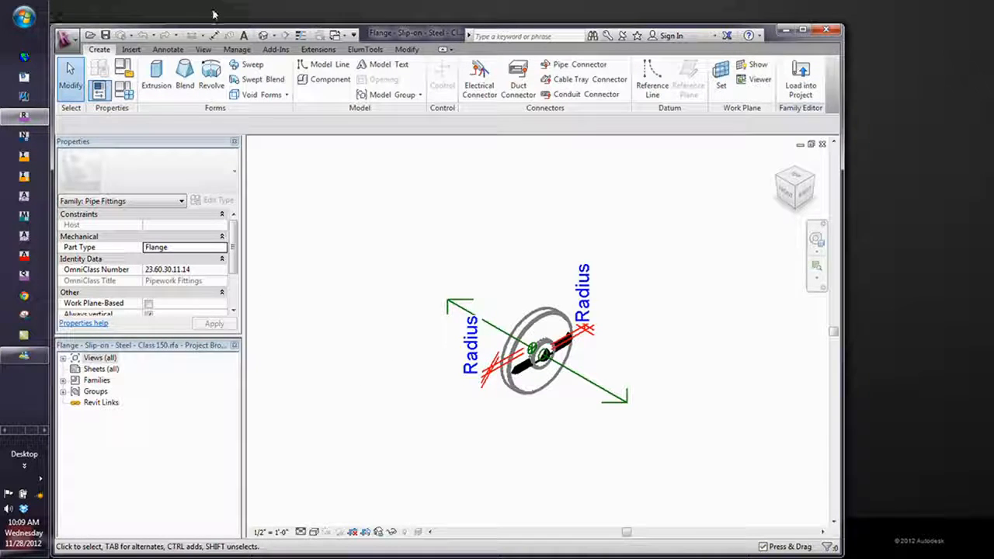
left_click(301, 36)
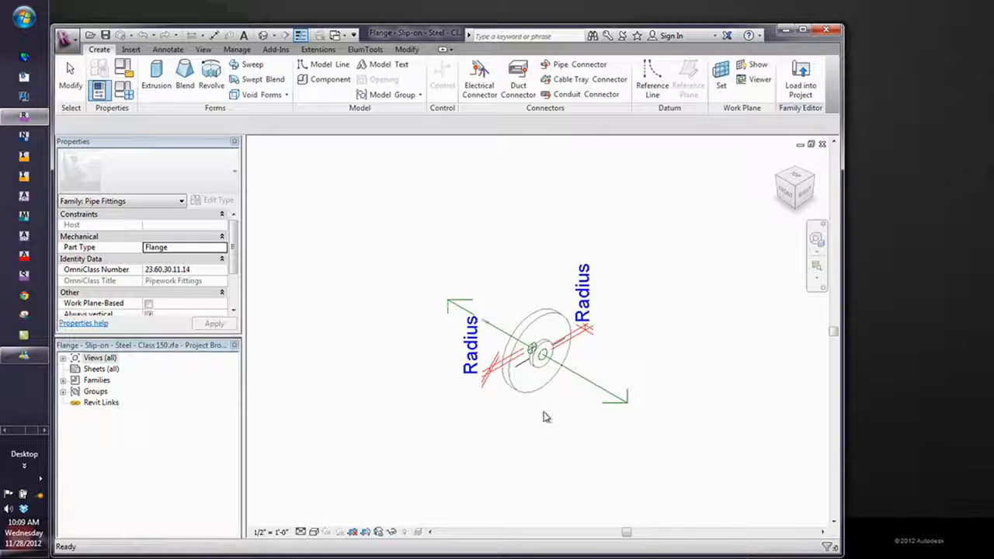
left_click(520, 370)
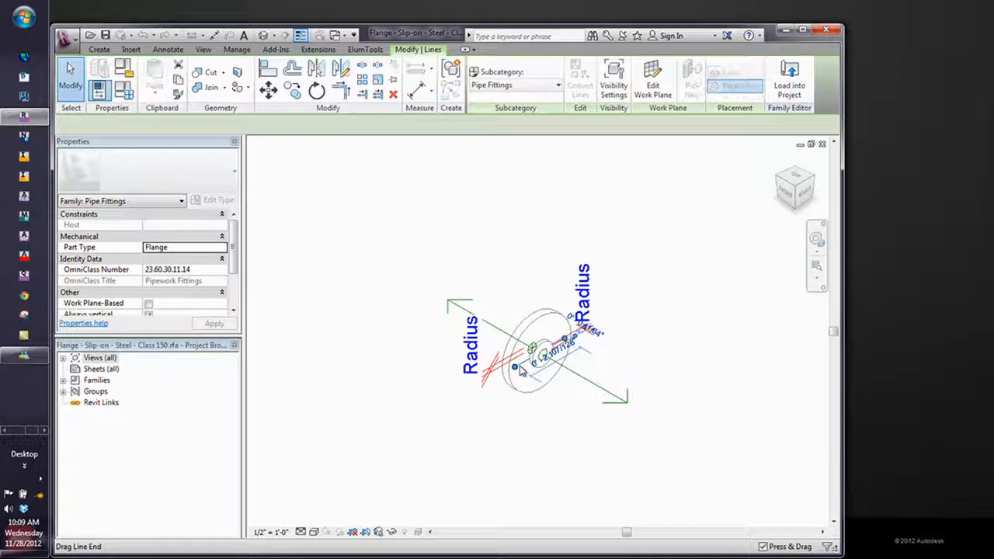
key("Delete")
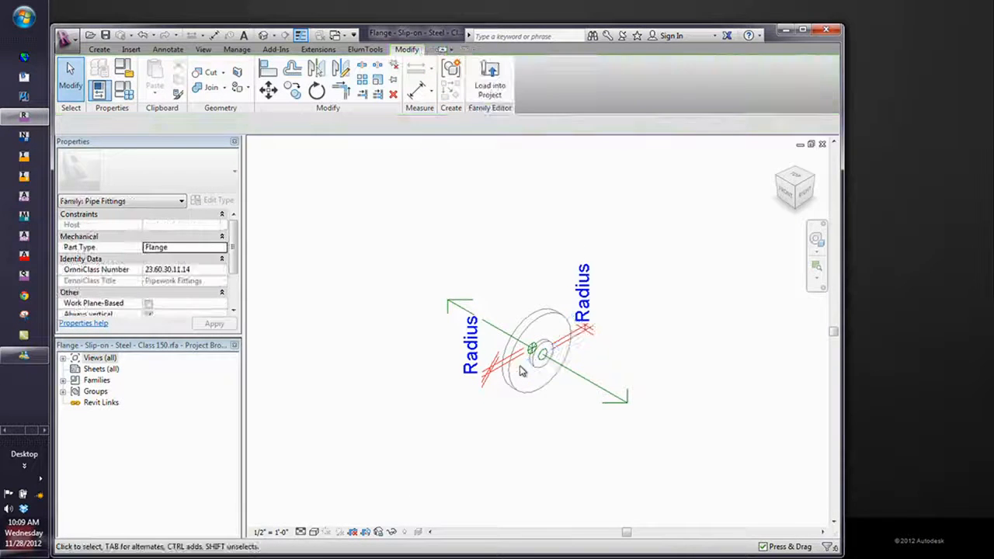
Load the edited flange family into MP1414 - Fittings.rvt, overwriting the existing version and its parameter values
left_click(490, 78)
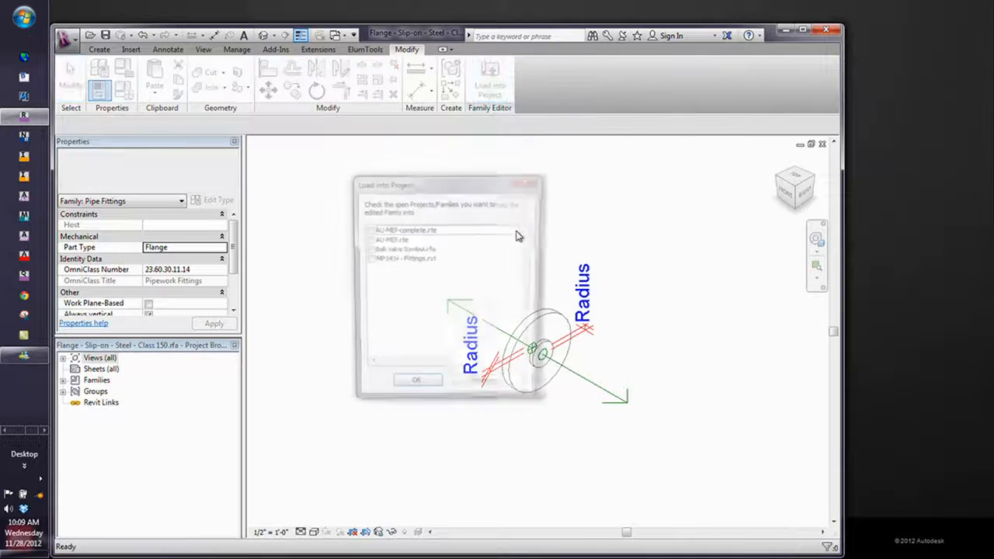
left_click(367, 259)
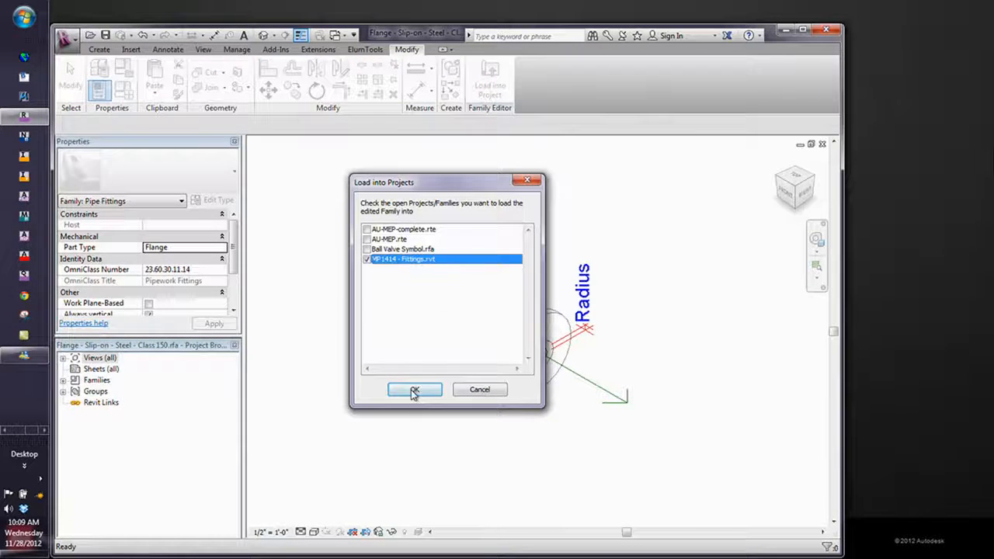
left_click(414, 390)
left_click(428, 283)
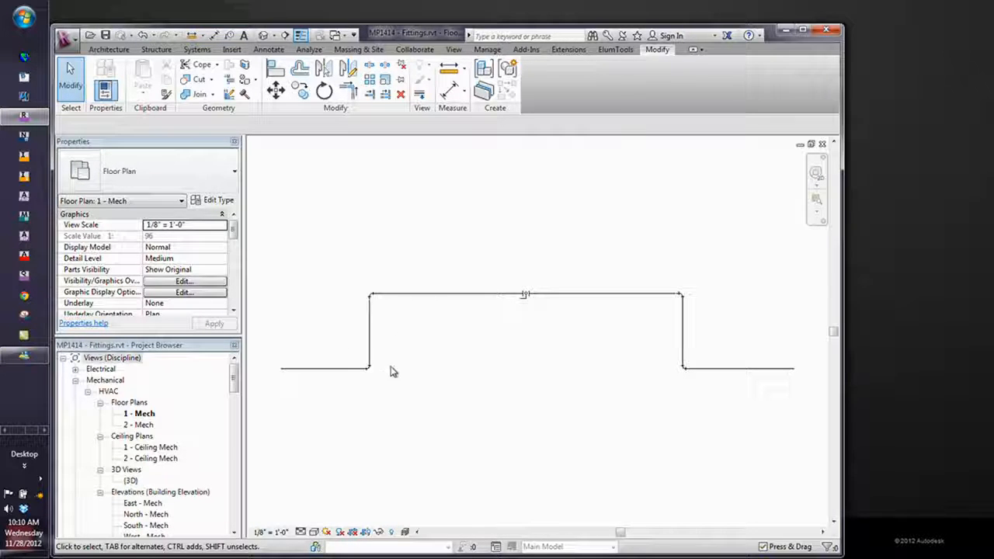
Open the family of the upper-left flanged elbow for editing and display its Ref. Level floor plan
scroll(380, 307, "up", 2)
scroll(379, 307, "up", 2)
left_click(360, 283)
left_click(533, 84)
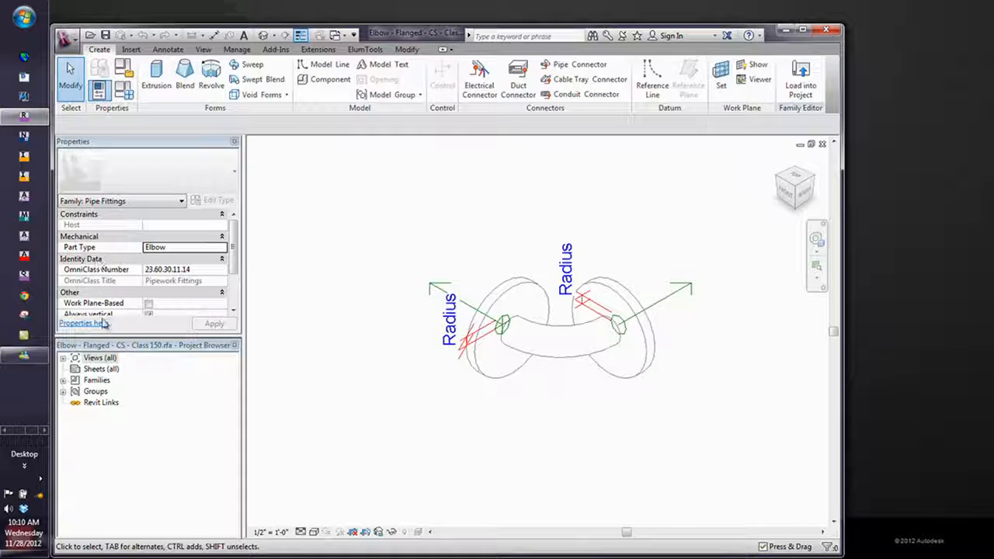
left_click(64, 359)
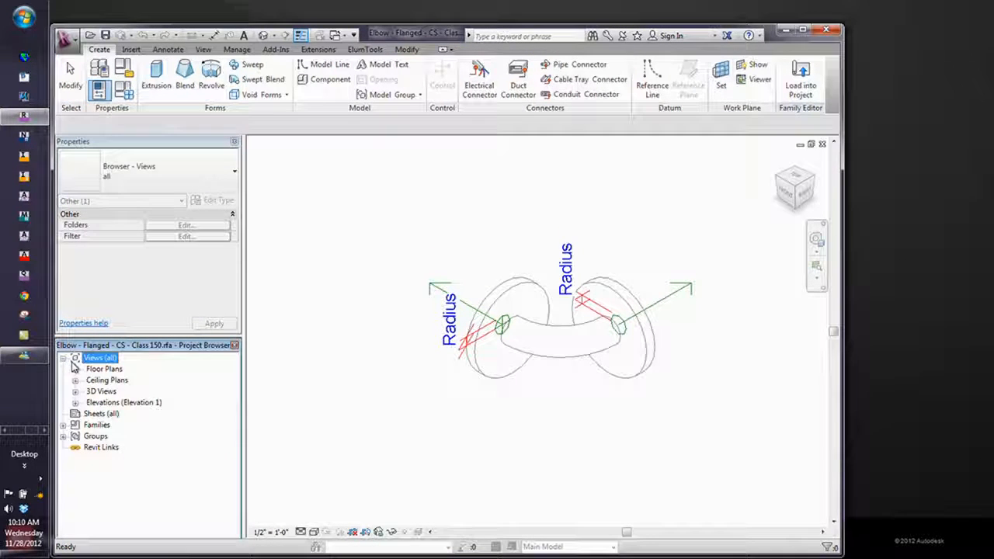
left_click(75, 370)
double_click(114, 379)
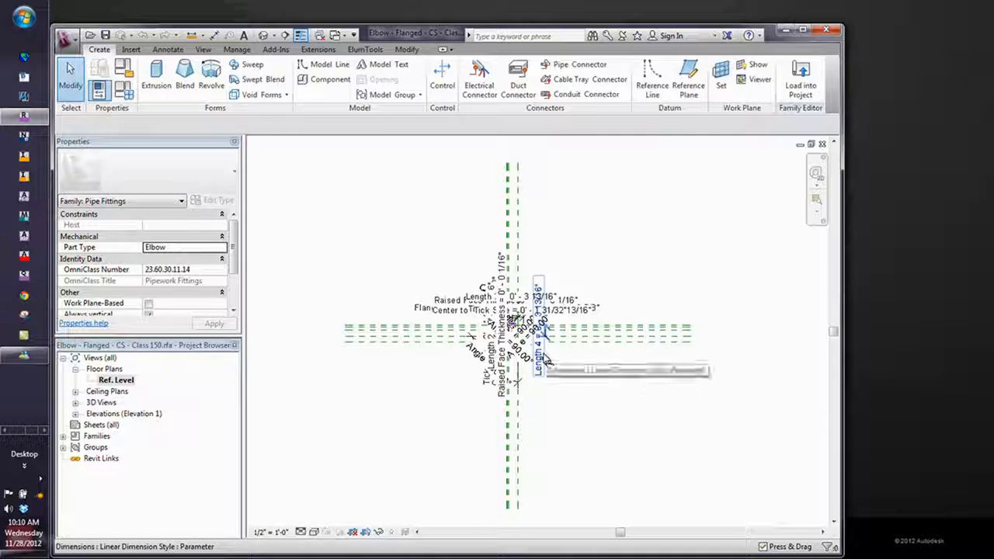
Set the view scale of the elbow family's Ref. Level plan to 3" = 1'-0"
left_click(277, 533)
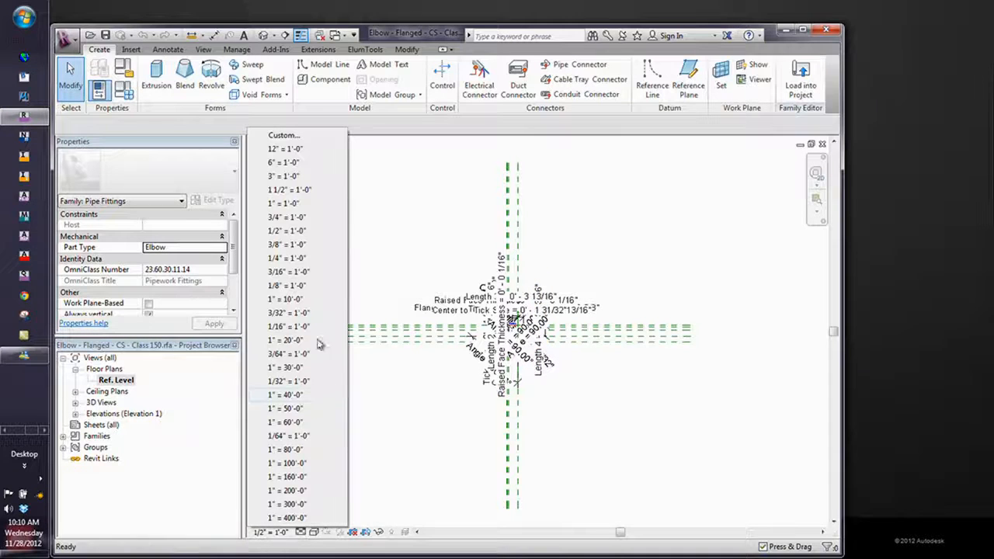
left_click(299, 197)
scroll(522, 331, "up", 10)
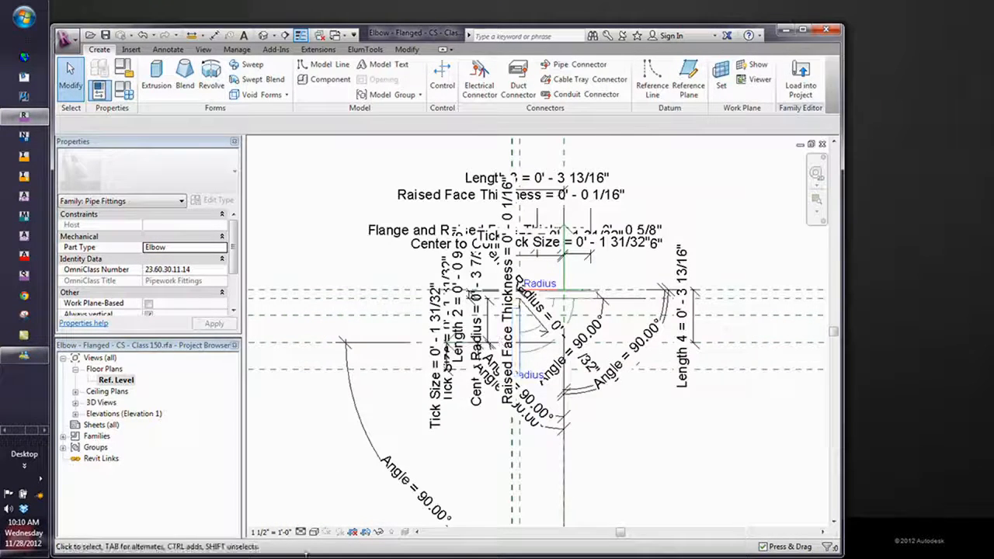
left_click(273, 532)
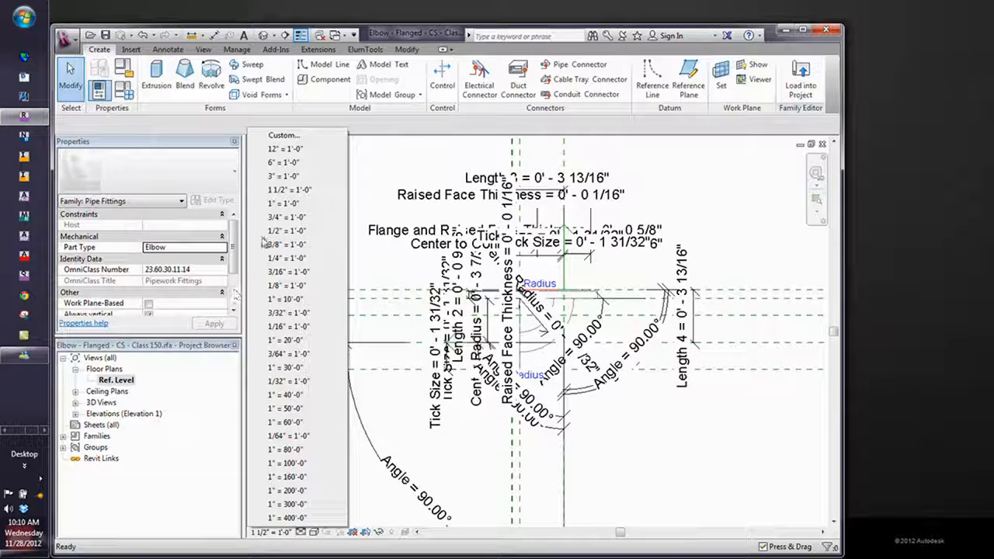
left_click(294, 177)
scroll(511, 348, "up", 5)
scroll(511, 348, "up", 3)
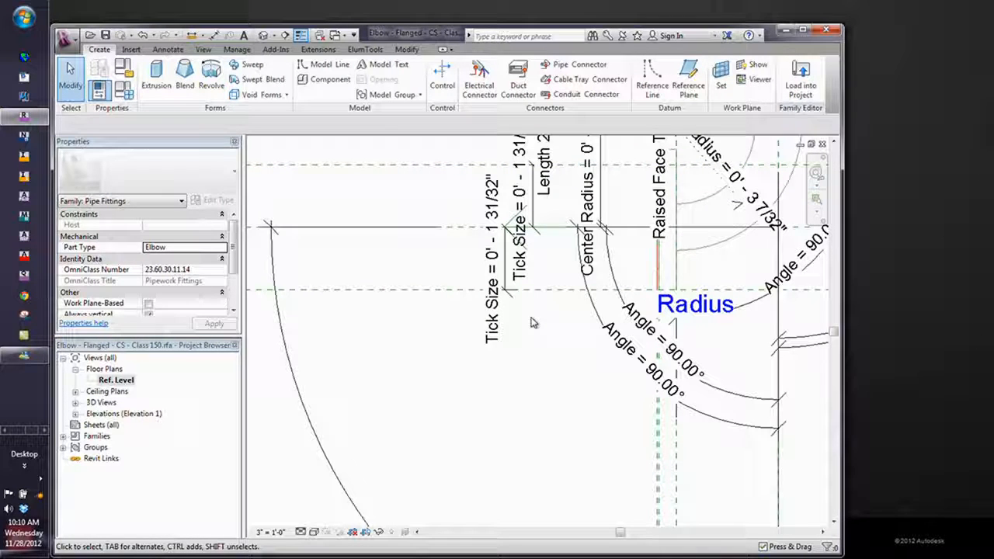
Change the elbow family's Tick Size formula to Flange Outside Diameter * 0.75
left_click(124, 92)
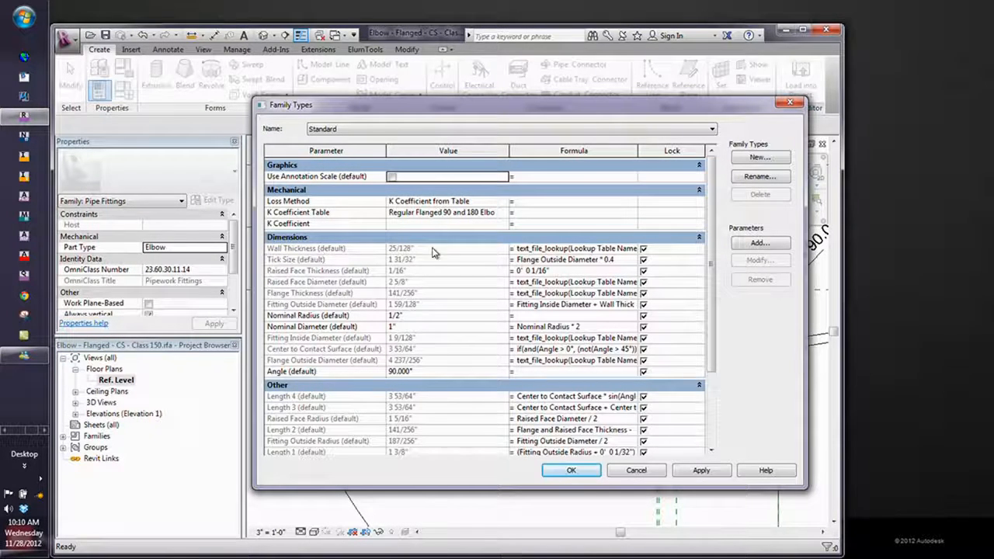
left_click_drag(807, 216, 895, 215)
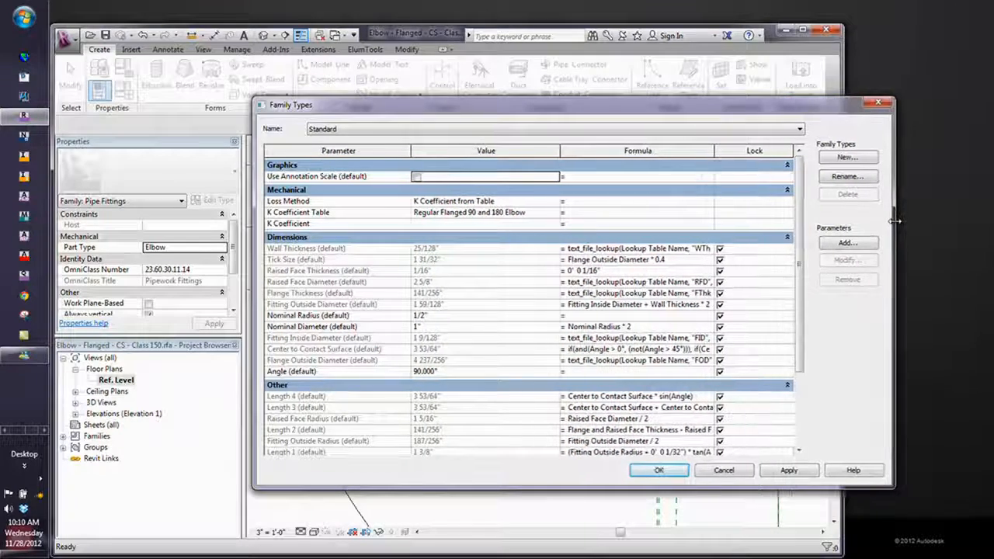
left_click(675, 260)
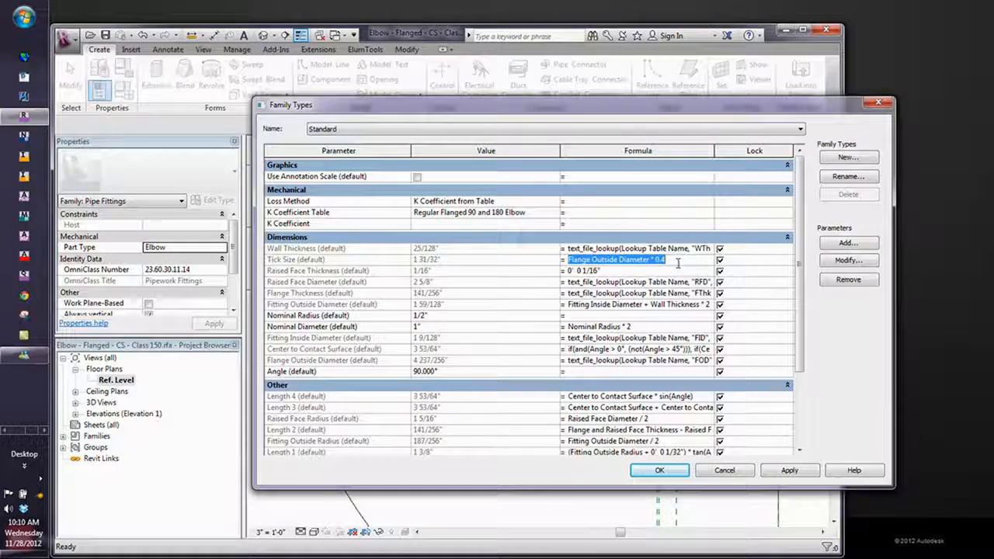
left_click(677, 263)
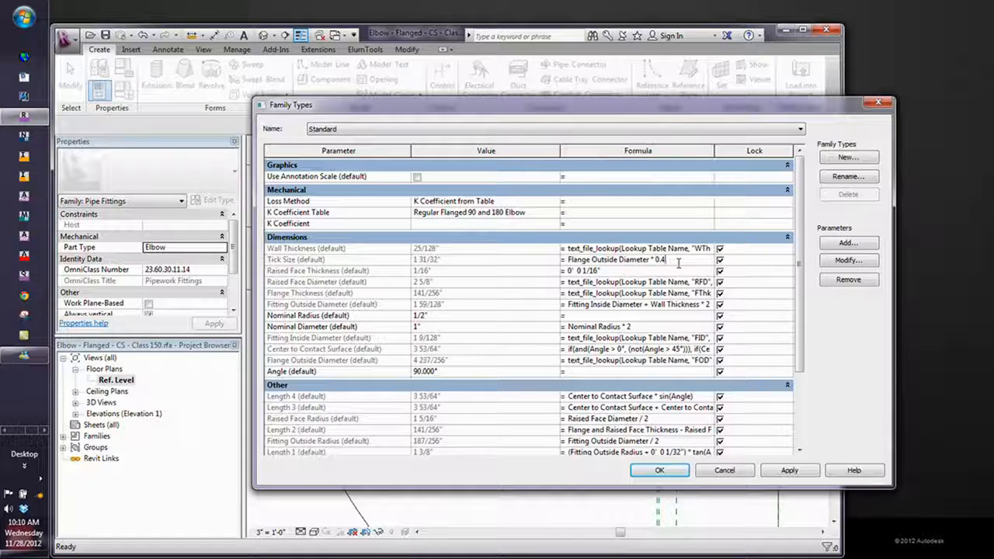
type("5")
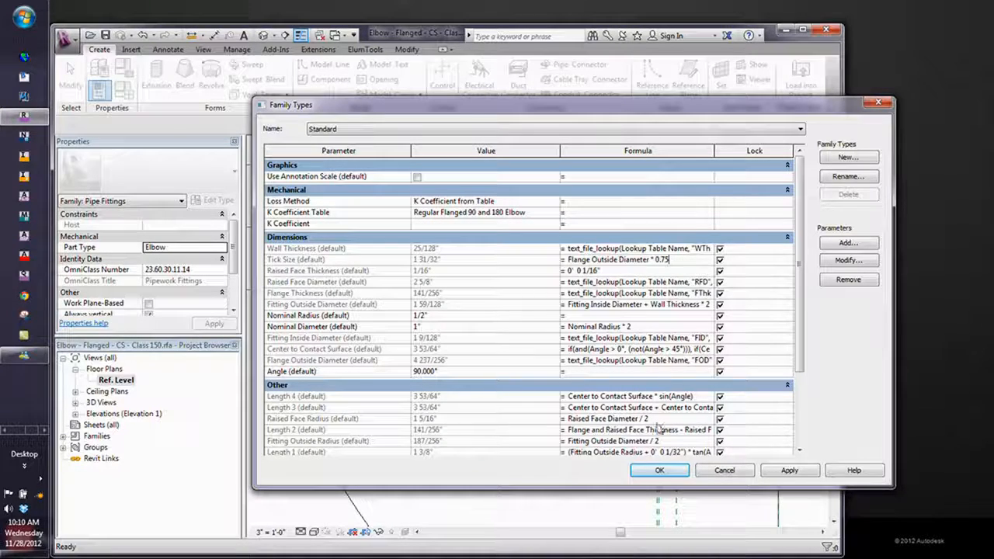
left_click(660, 477)
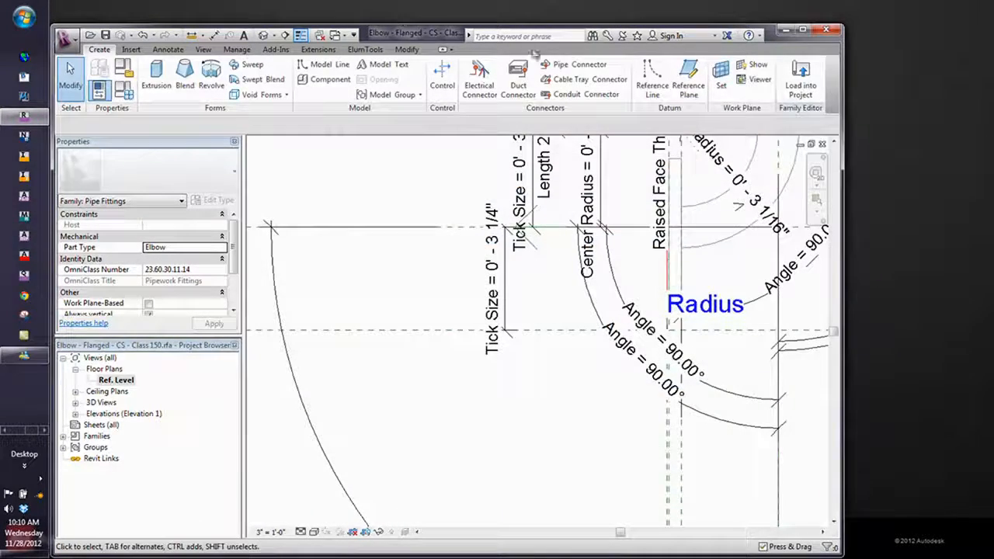
Load the elbow family with the 0.75 tick factor into MP1414 - Fittings.rvt, overwriting the existing version and its parameter values
left_click(801, 82)
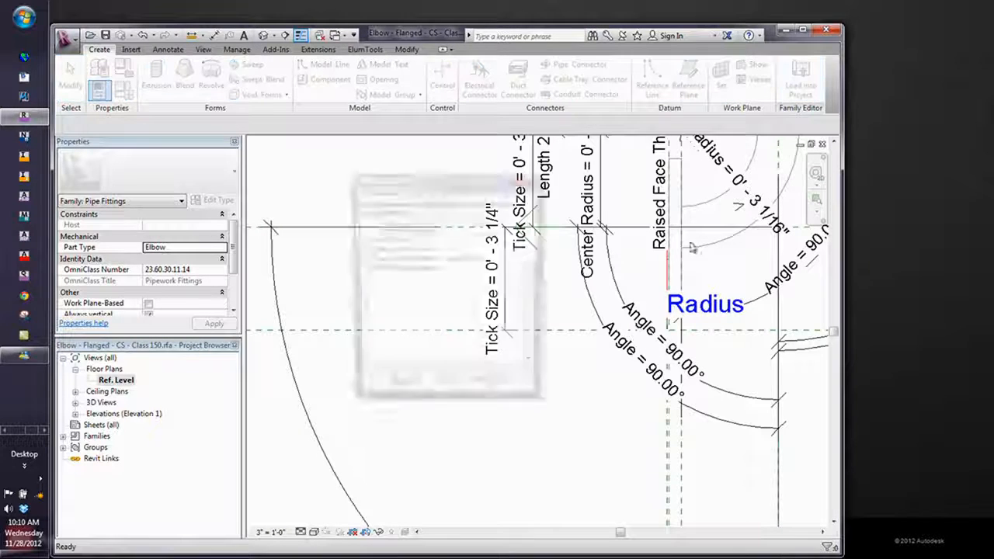
left_click(419, 391)
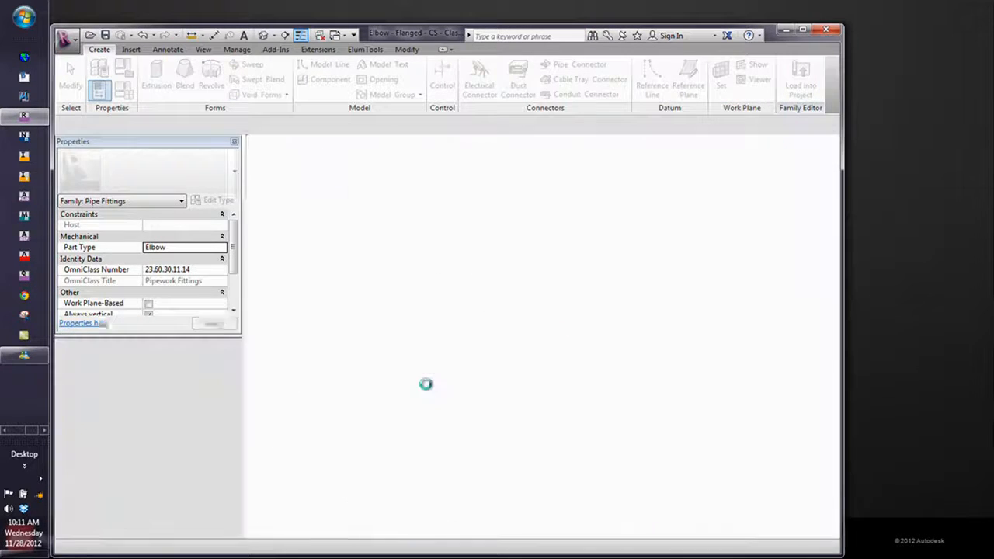
left_click(494, 286)
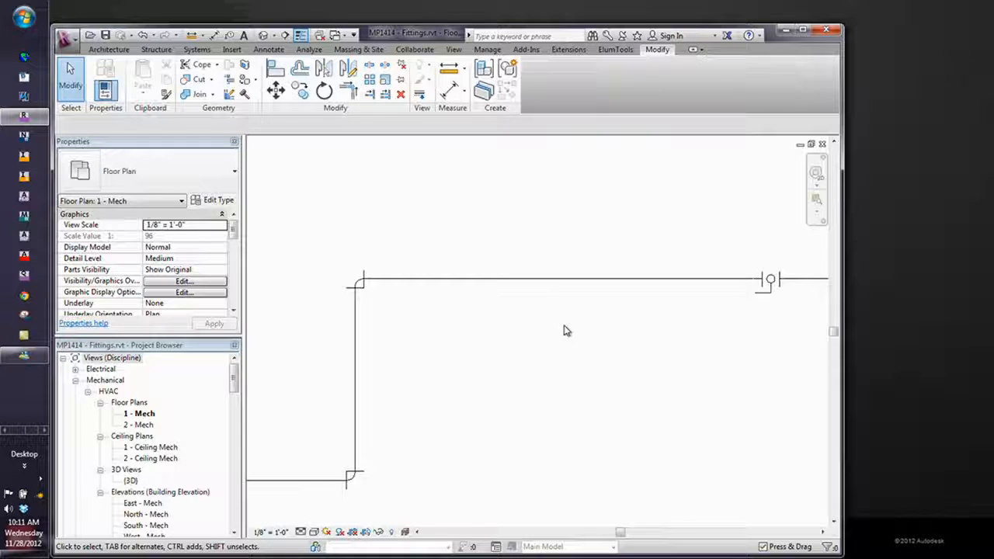
Reopen the upper-left elbow's family and change its Tick Size formula to Flange Outside Diameter * 0.5
left_click(317, 309)
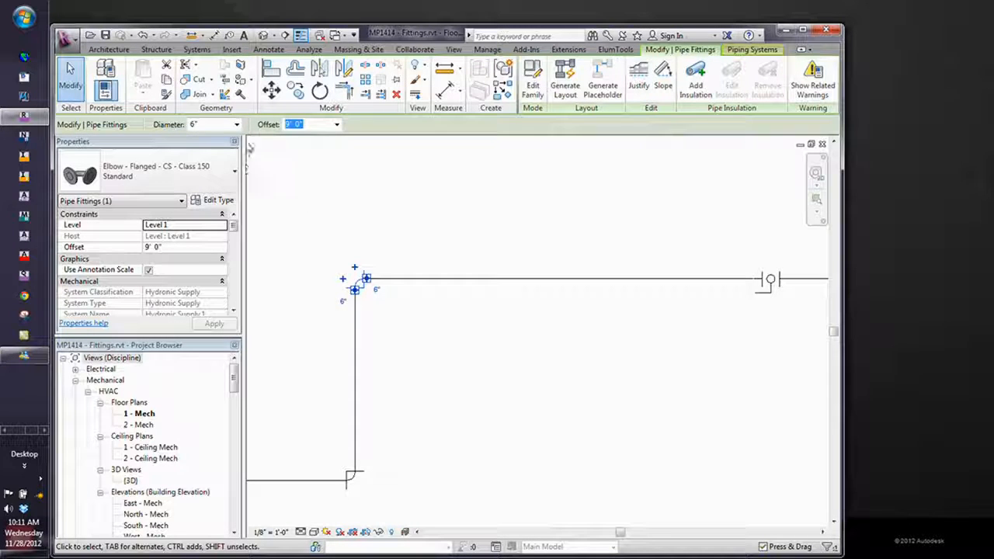
left_click(533, 82)
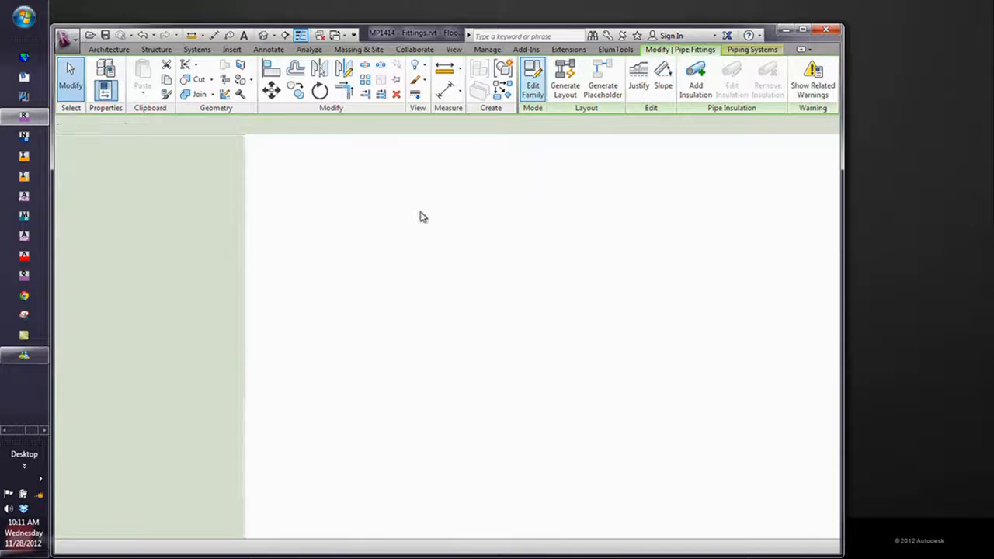
left_click(124, 90)
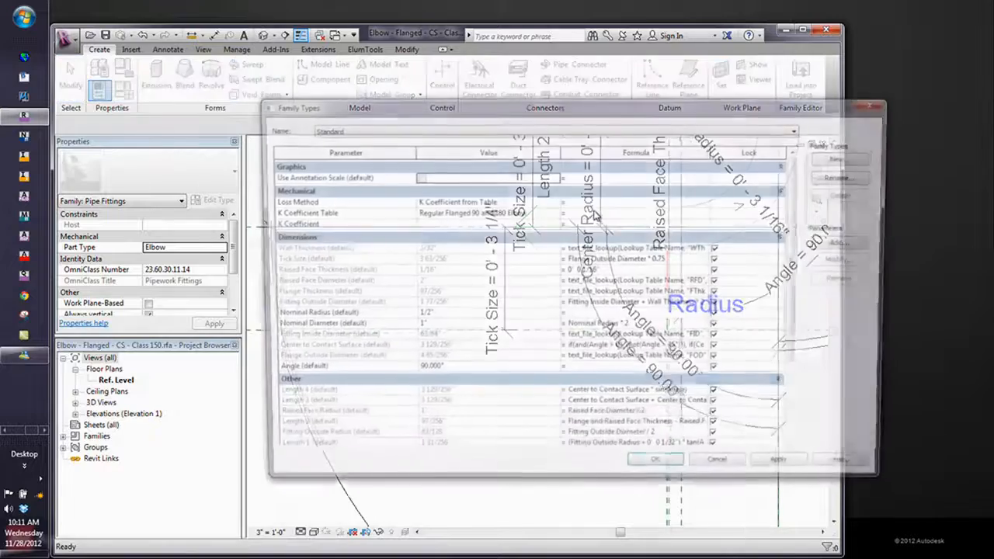
left_click_drag(660, 260, 667, 259)
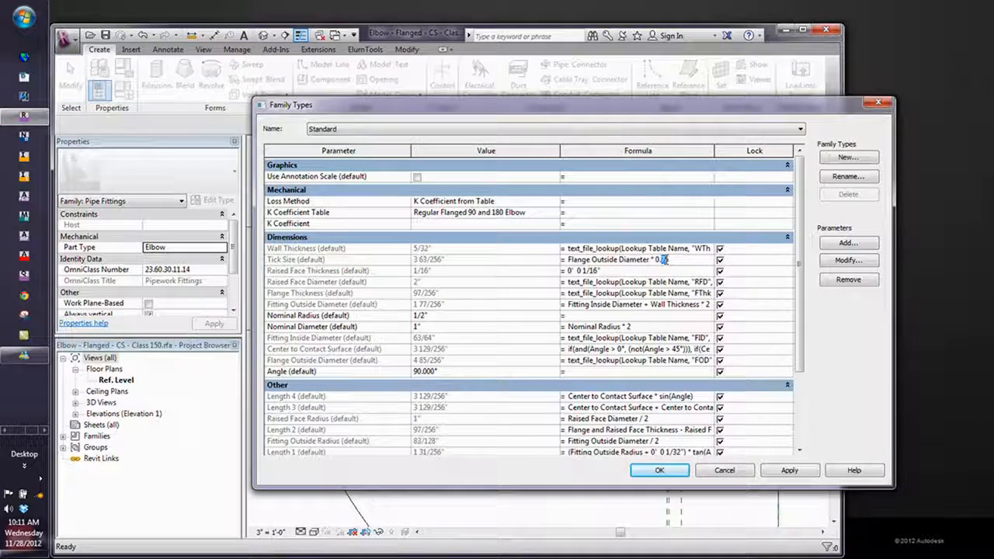
left_click(659, 470)
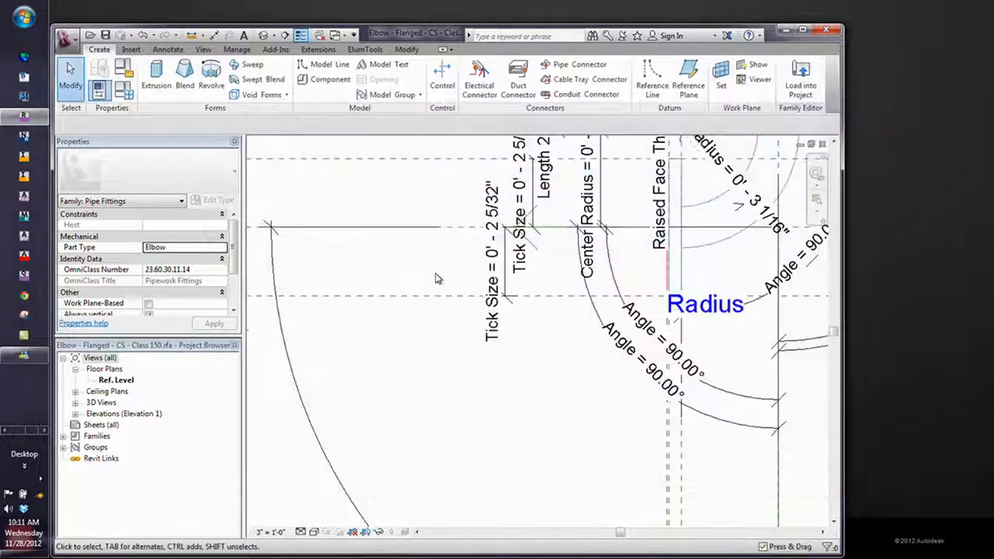
Reload the elbow family with the 0.5 tick factor into MP1414 - Fittings.rvt, overwriting the existing version and its parameter values
left_click(801, 78)
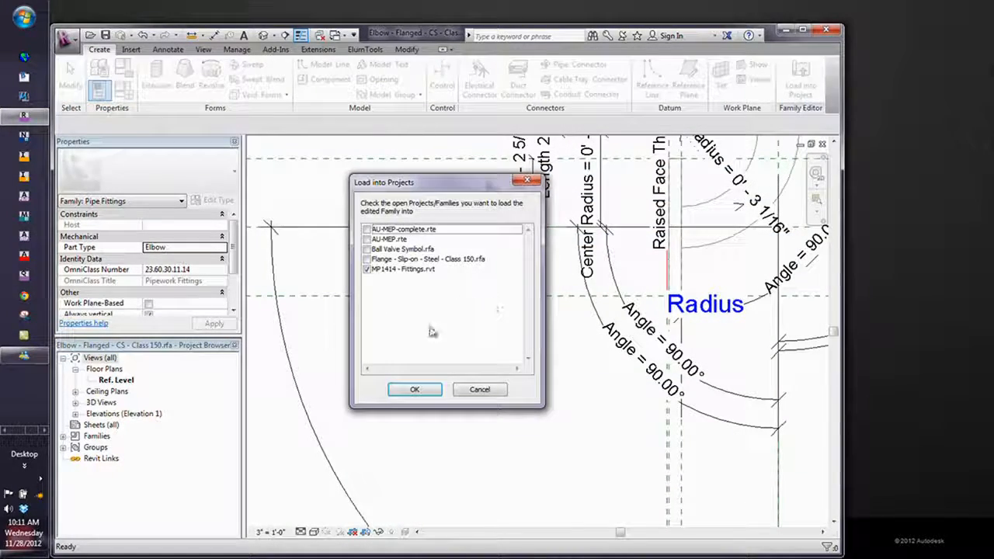
left_click(419, 390)
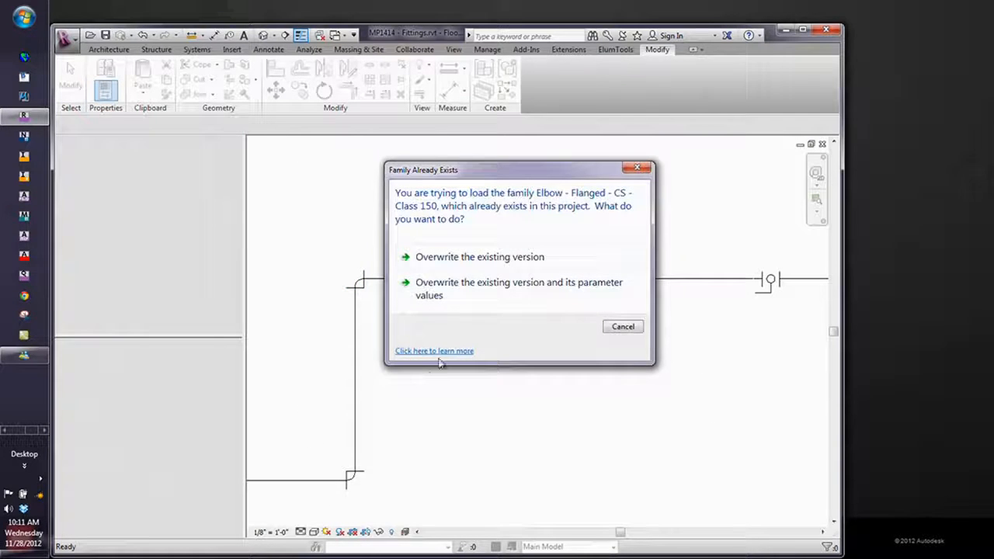
left_click(491, 287)
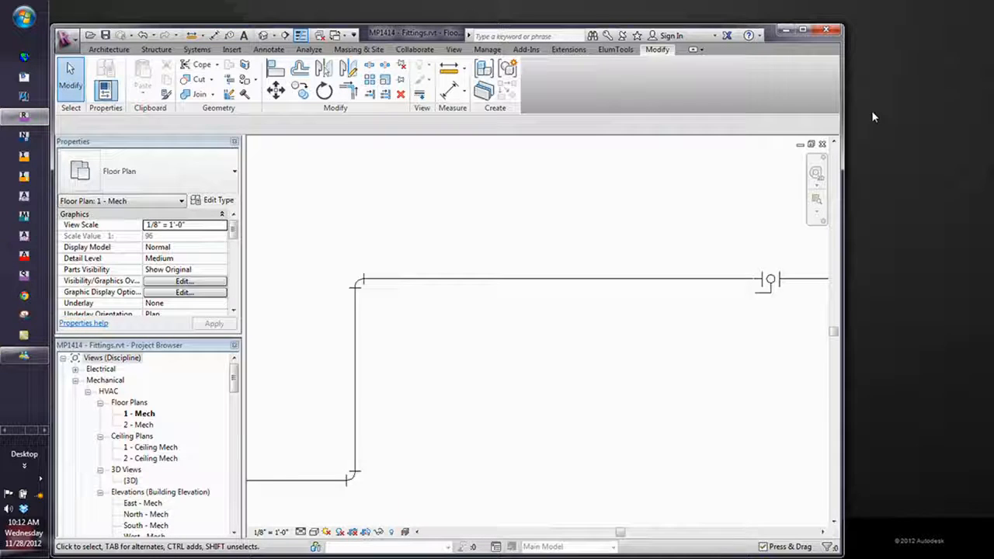
Open the family of the ball valve on the upper horizontal pipe and display its Ref. Level floor plan
left_click(770, 281)
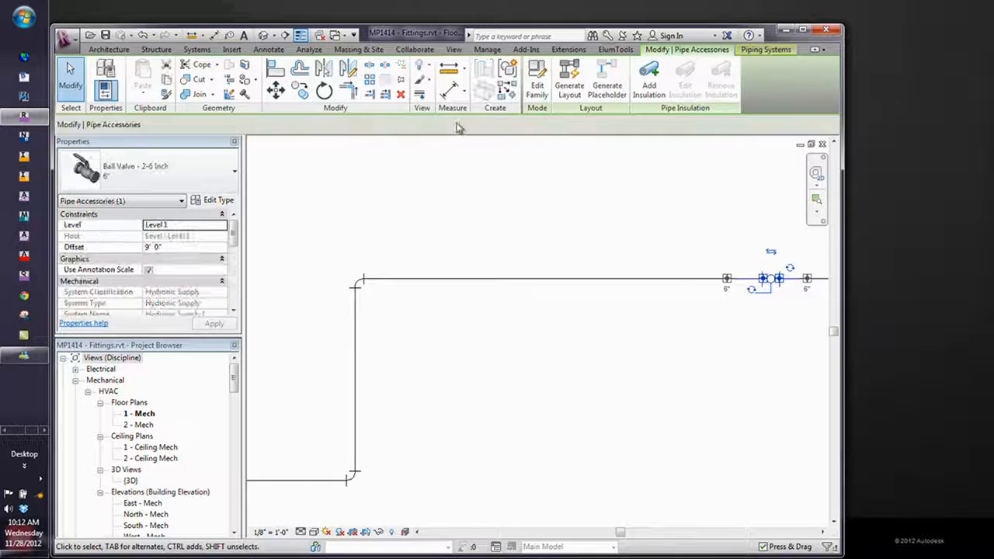
left_click(536, 84)
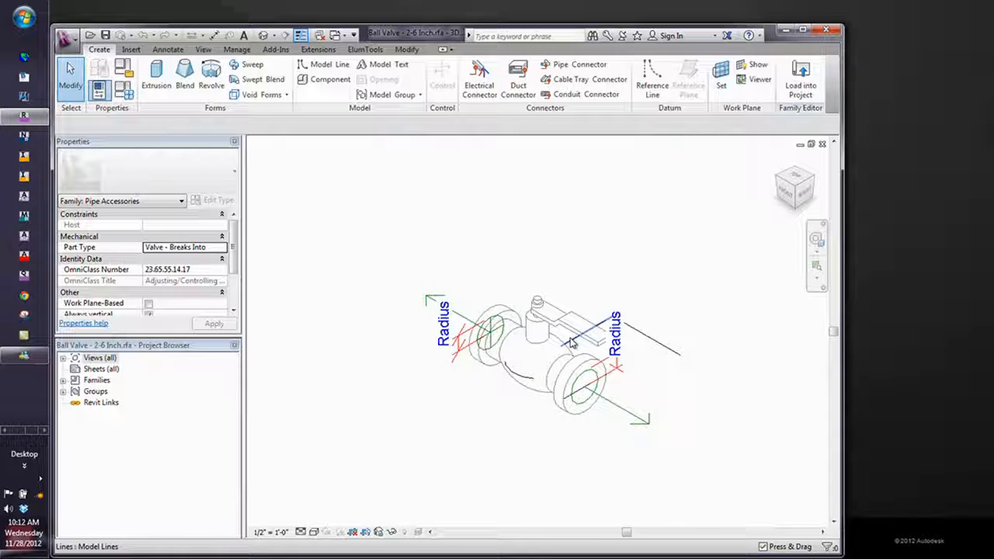
double_click(99, 358)
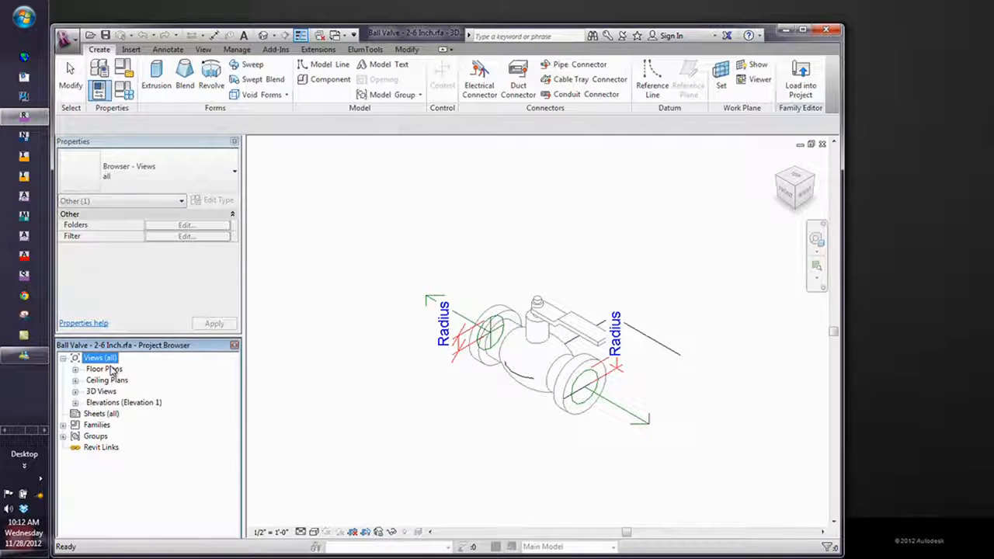
left_click(75, 369)
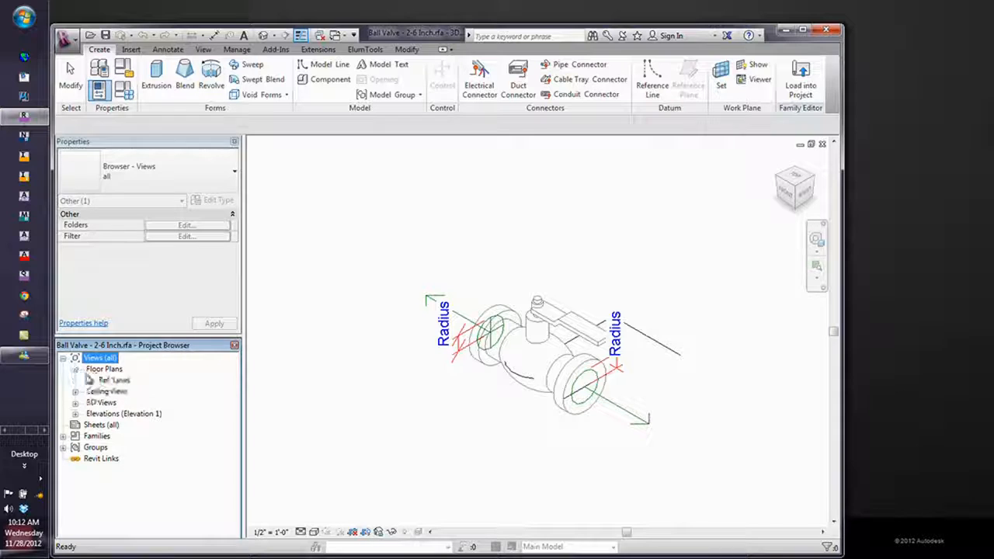
double_click(114, 380)
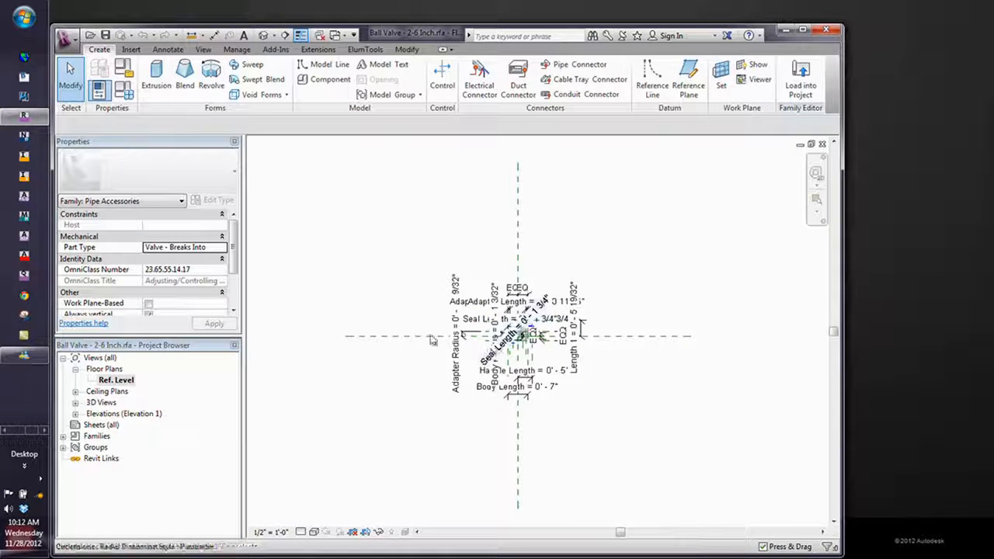
Set the ball valve family's Ref. Level view scale to 3" = 1'-0"
left_click(270, 532)
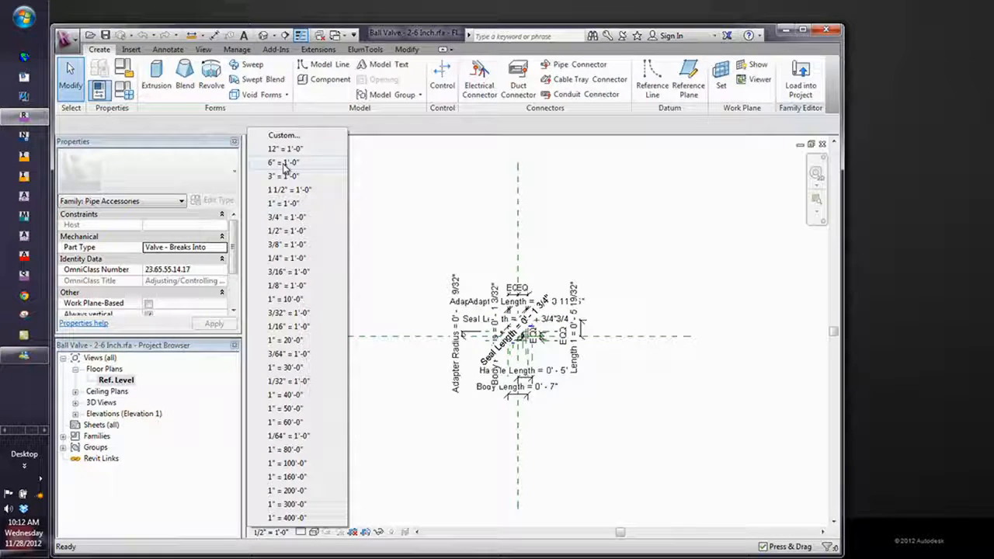
left_click(283, 176)
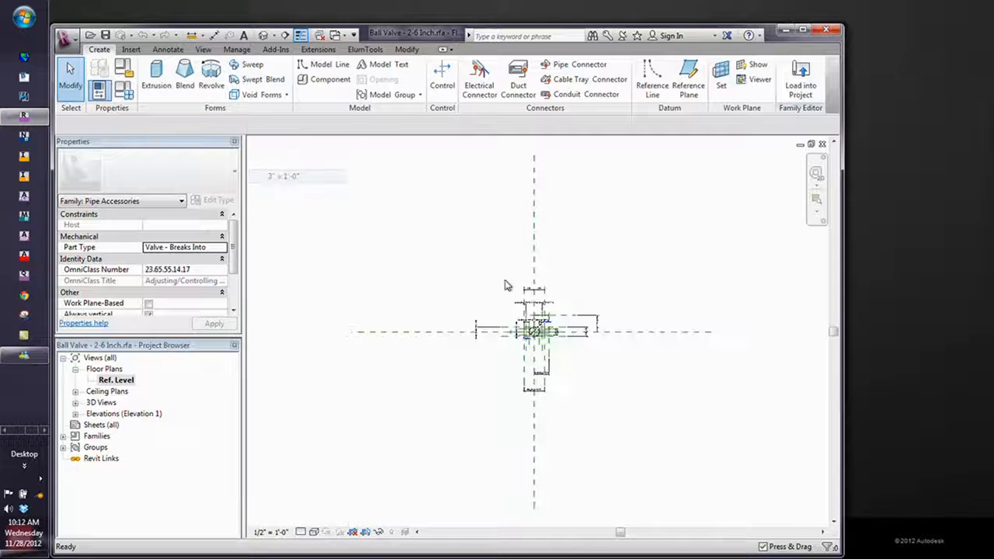
scroll(506, 283, "up", 5)
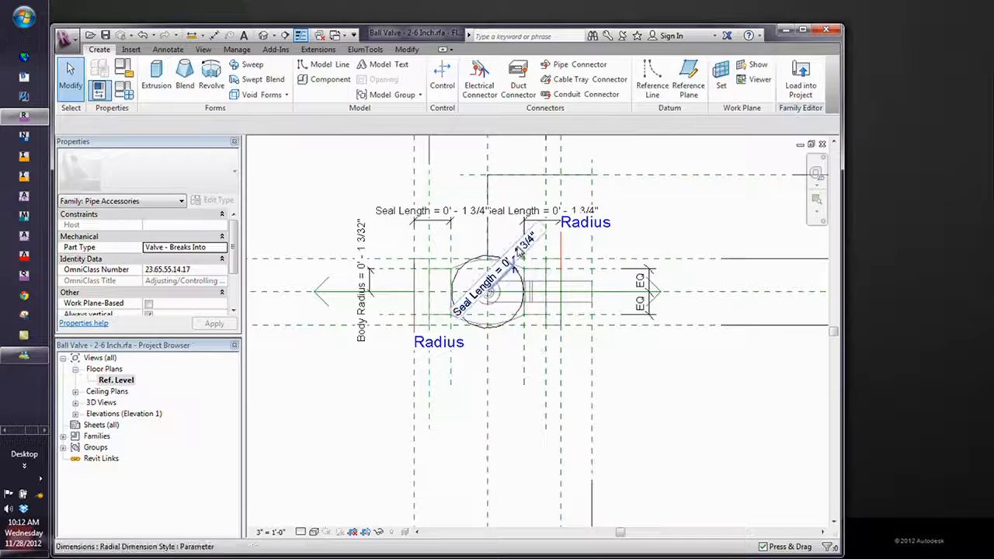
left_click(514, 272)
key("Escape")
Open the family file AU - Ball Valve - 2-6 Inch - Complete.rfa from the MP1414 Revit MEP Steroids folder
left_click(67, 39)
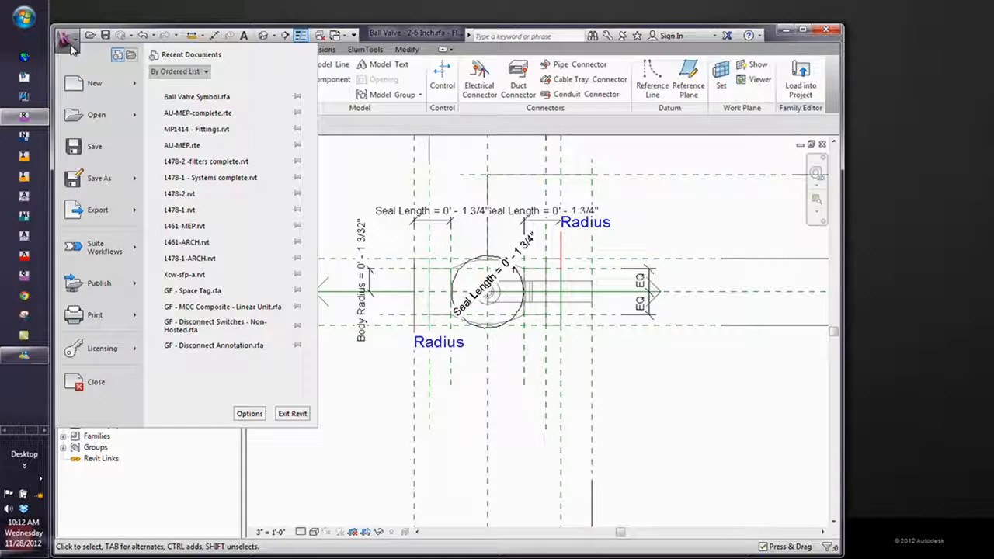
left_click(98, 122)
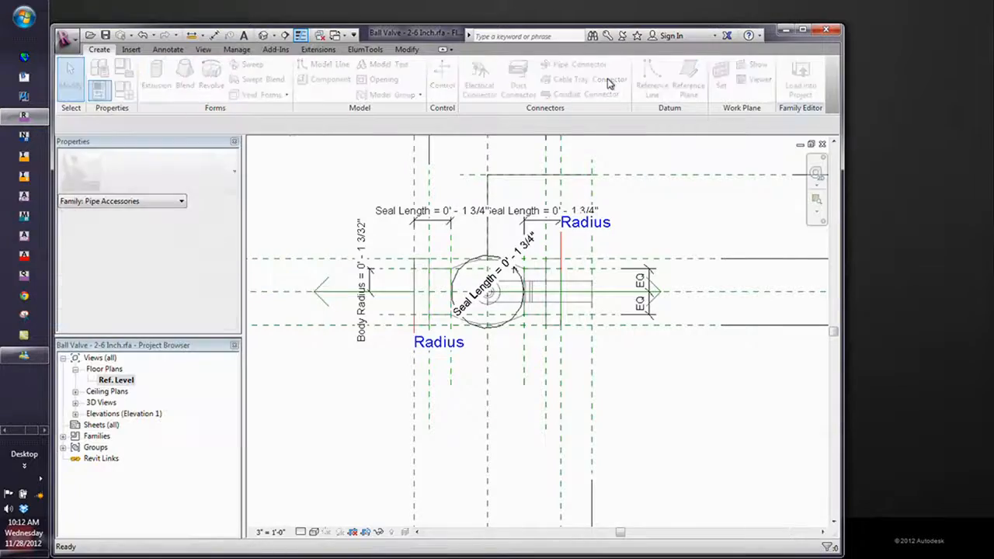
left_click(420, 126)
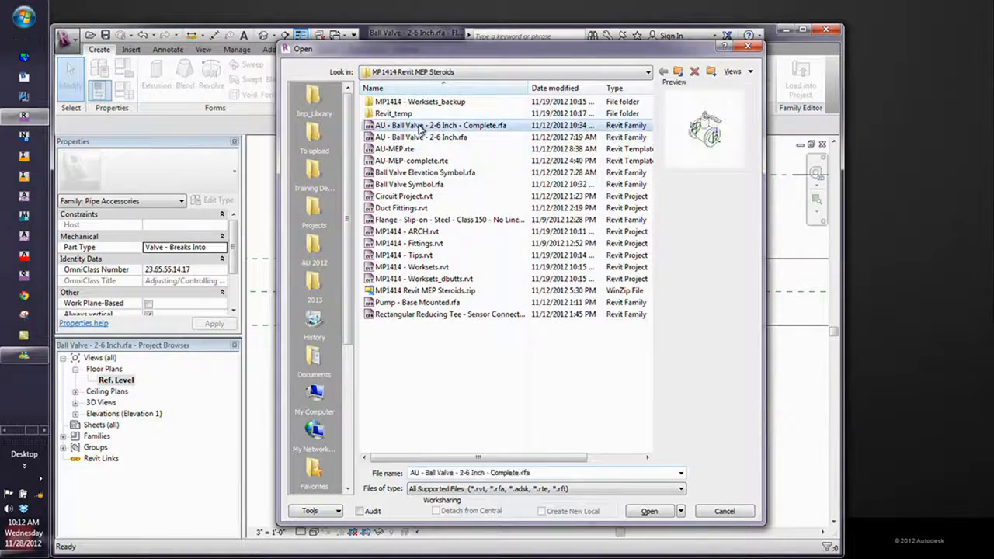
left_click(651, 511)
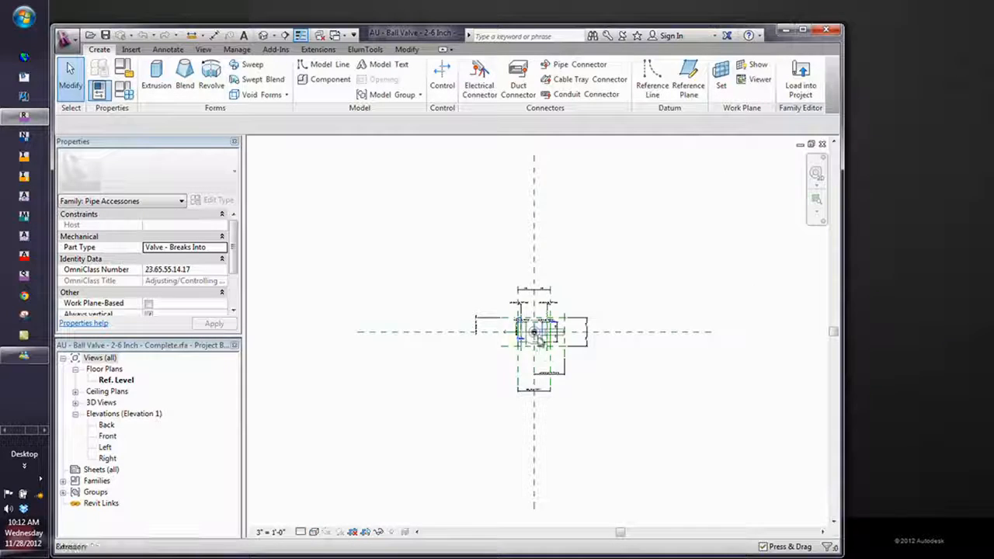
Open the nested Ball Valve Symbol annotation's family, examine its symbolwidth and symbolheight dimensions, and close it
scroll(536, 334, "up", 5)
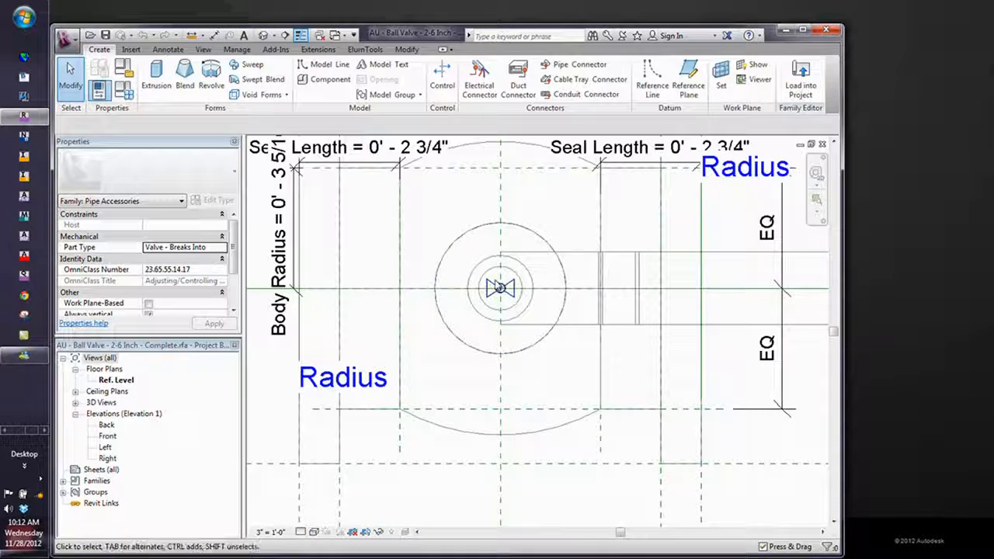
left_click(499, 288)
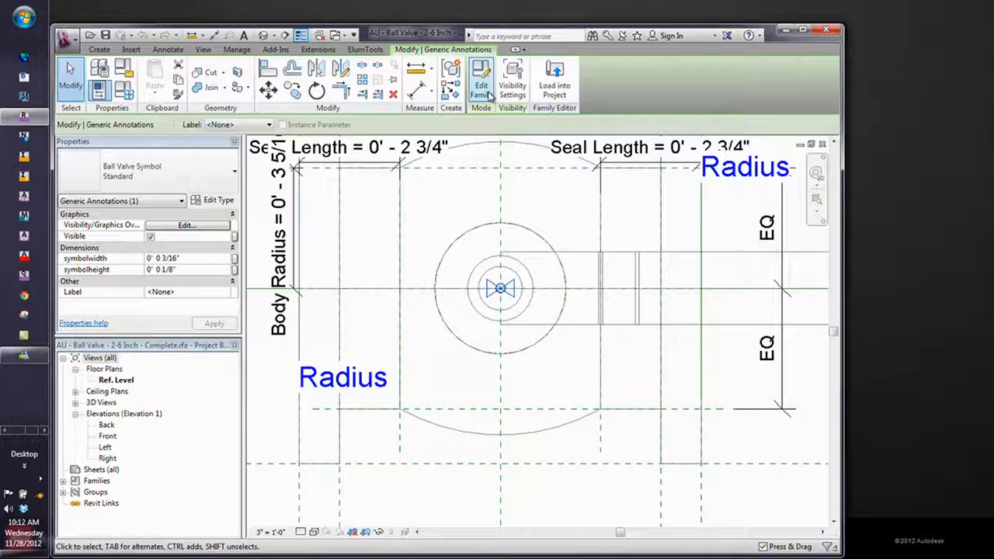
left_click(482, 86)
scroll(542, 344, "up", 2)
scroll(544, 344, "up", 6)
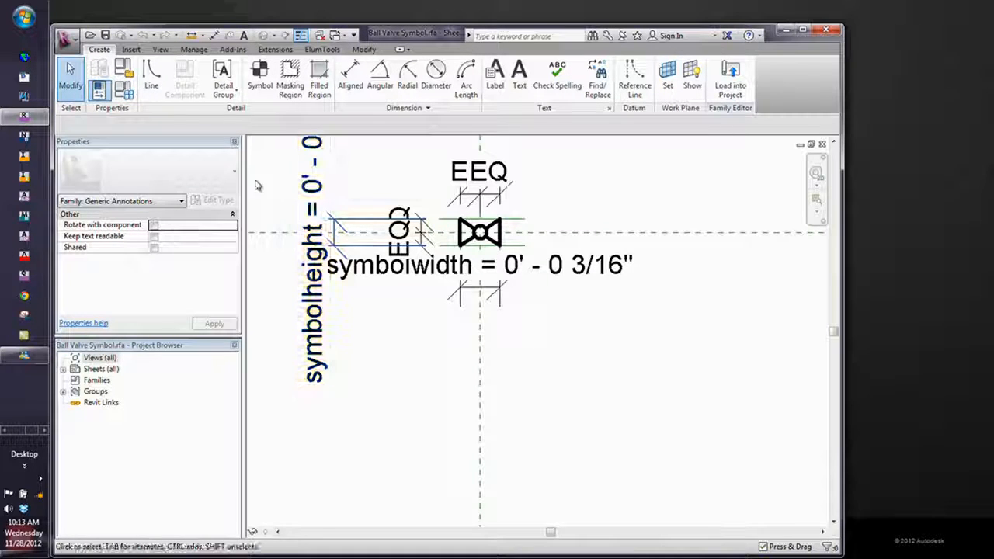
left_click(823, 145)
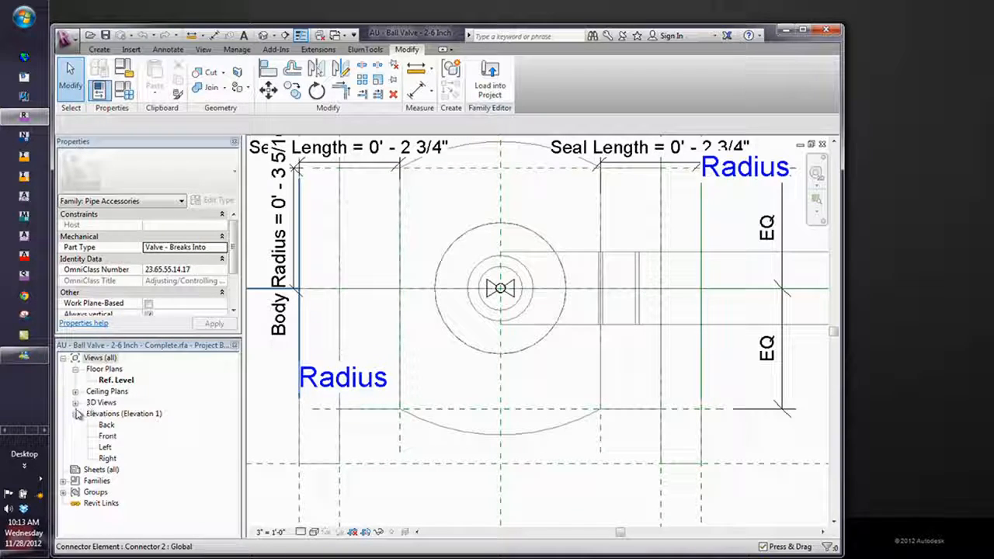
Examine the valve's Front elevation and select one of the diagonal symbol lines crossing the body
double_click(107, 437)
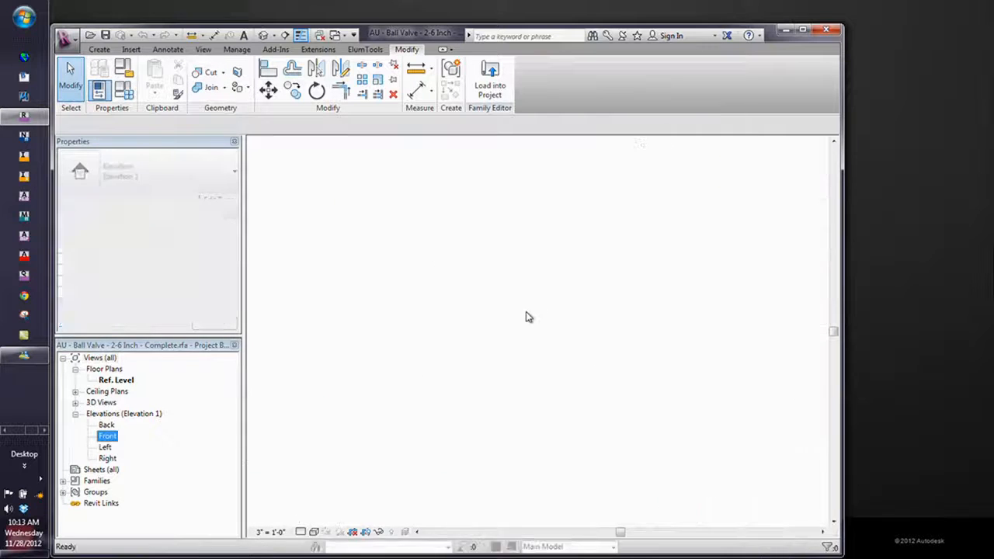
scroll(524, 422, "up", 5)
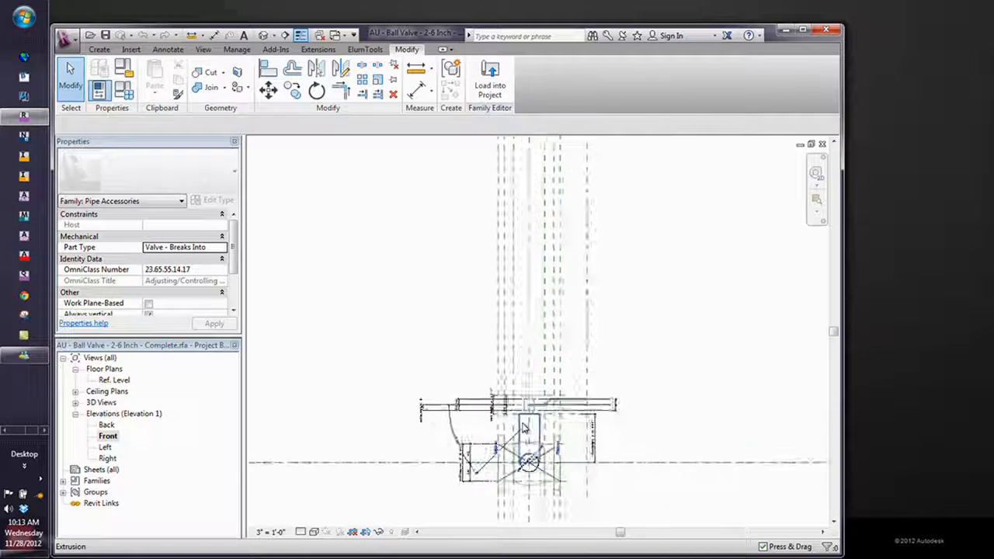
scroll(519, 465, "up", 5)
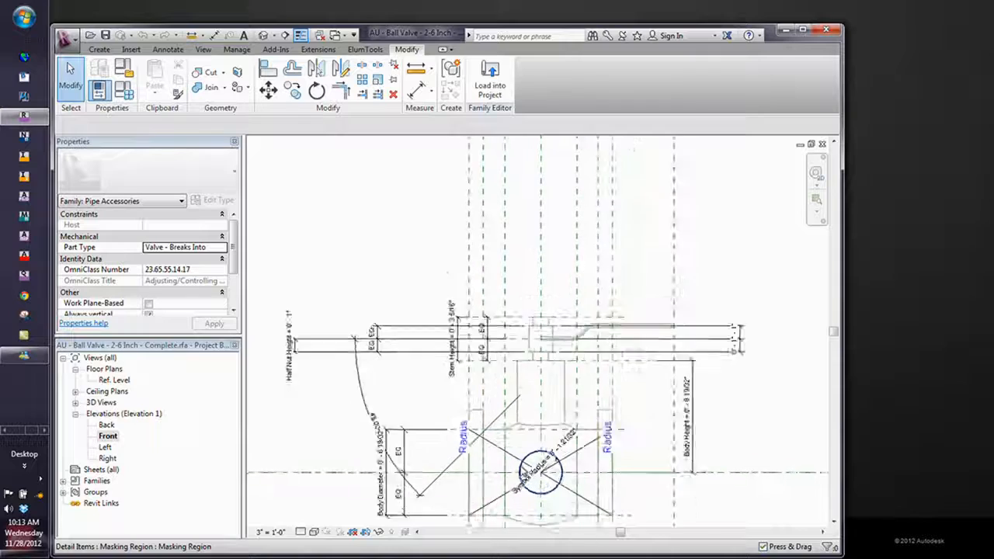
left_click(516, 464)
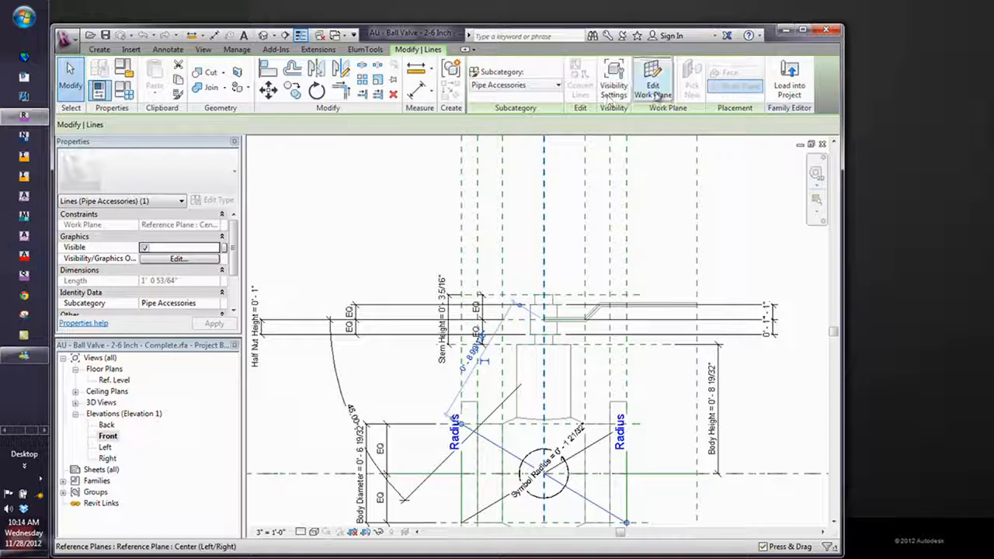
Load the AU - Ball Valve - 2-6 Inch - Complete family into MP1414 - Fittings.rvt
left_click(789, 78)
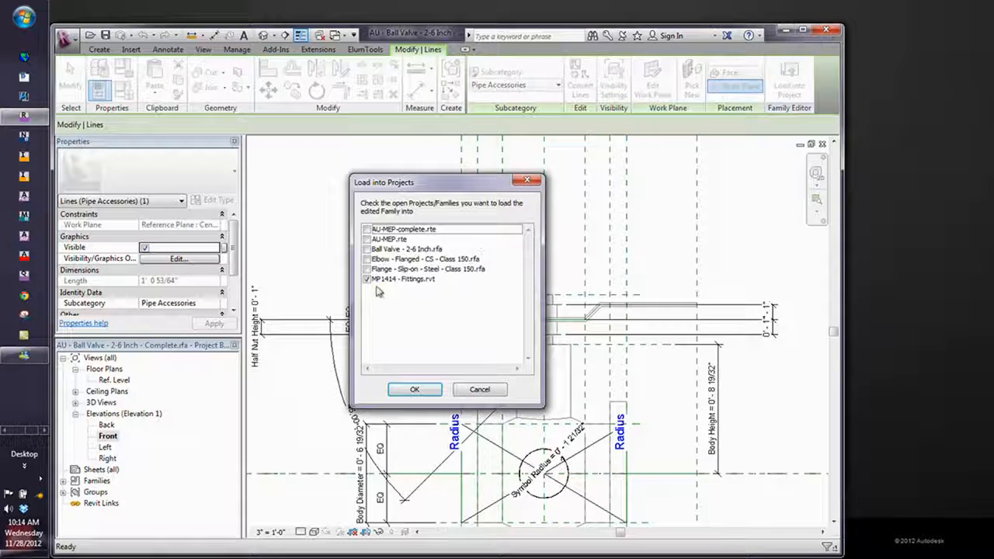
left_click(412, 389)
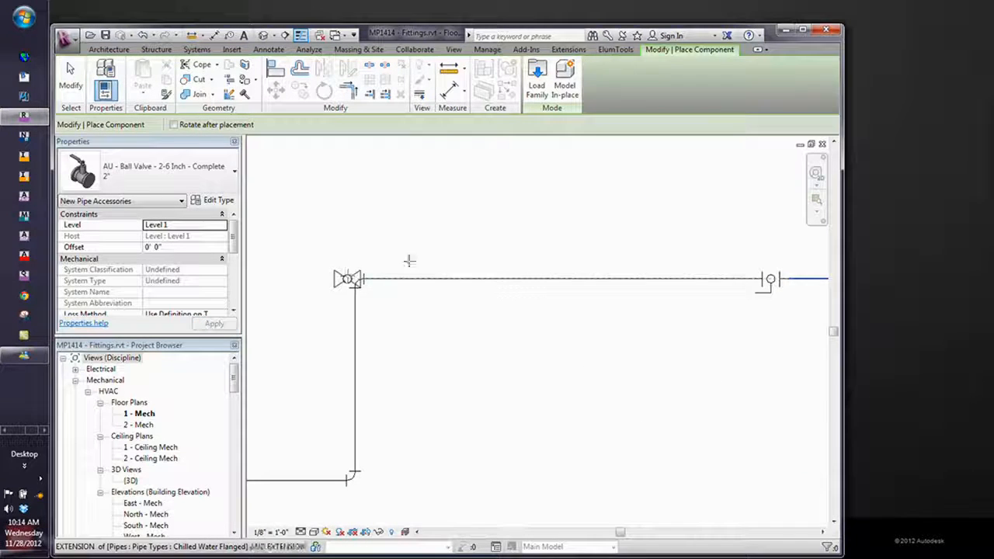
Try placing the 2" AU ball valve on the upper horizontal pipe, end placement and undo it
left_click(525, 280)
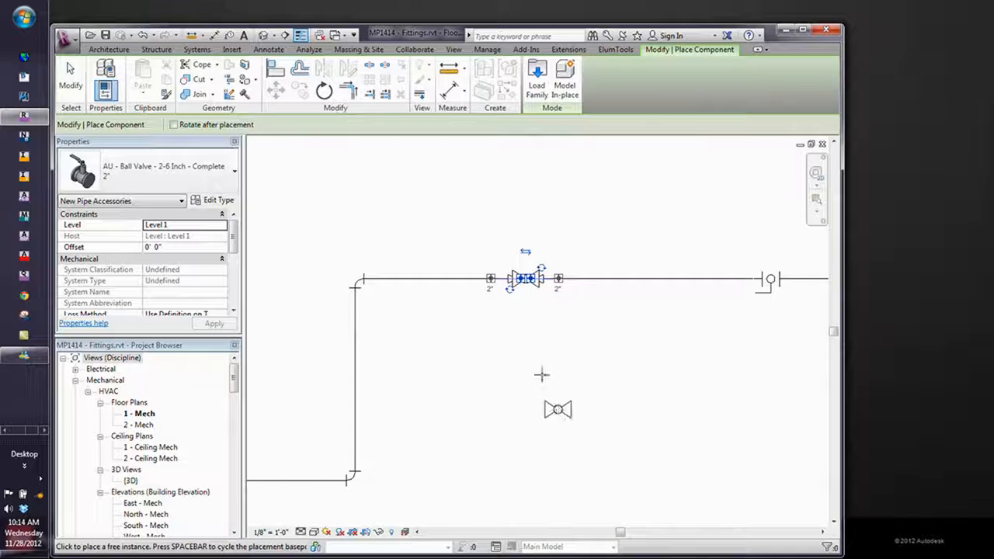
key("Escape")
key("Escape")
left_click(142, 35)
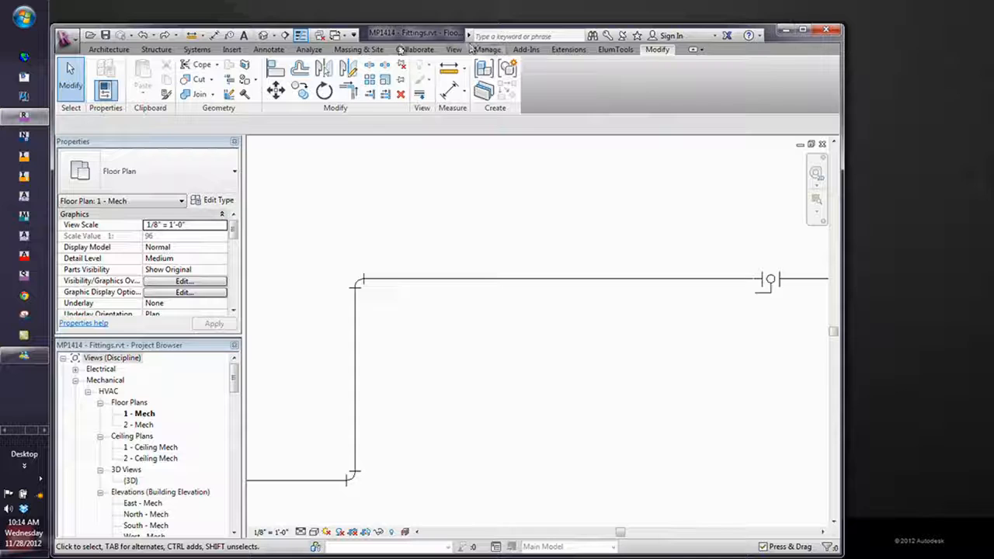
Place a 6" AU - Ball Valve - 2-6 Inch - Complete pipe accessory on the upper horizontal pipe between the elbow and the existing valve
left_click(198, 49)
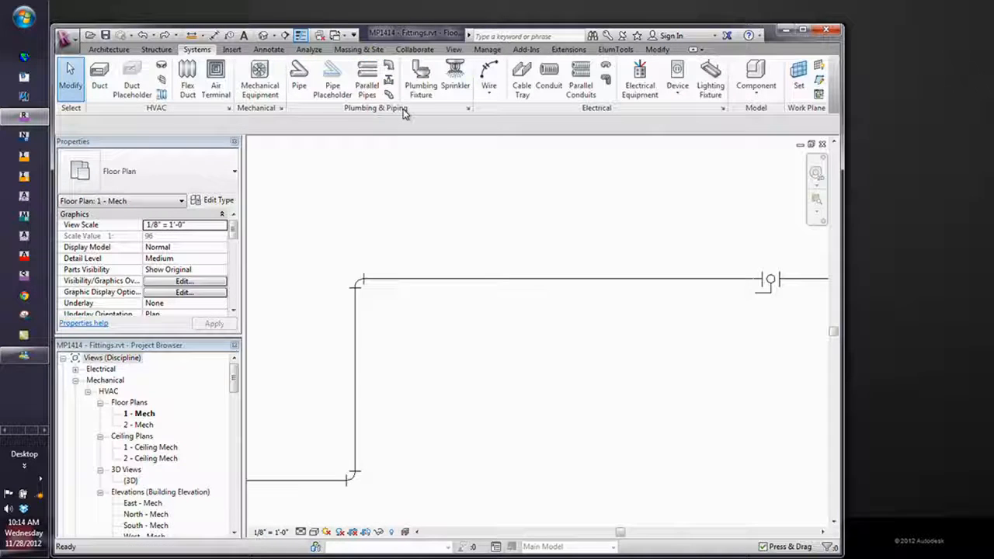
left_click(388, 92)
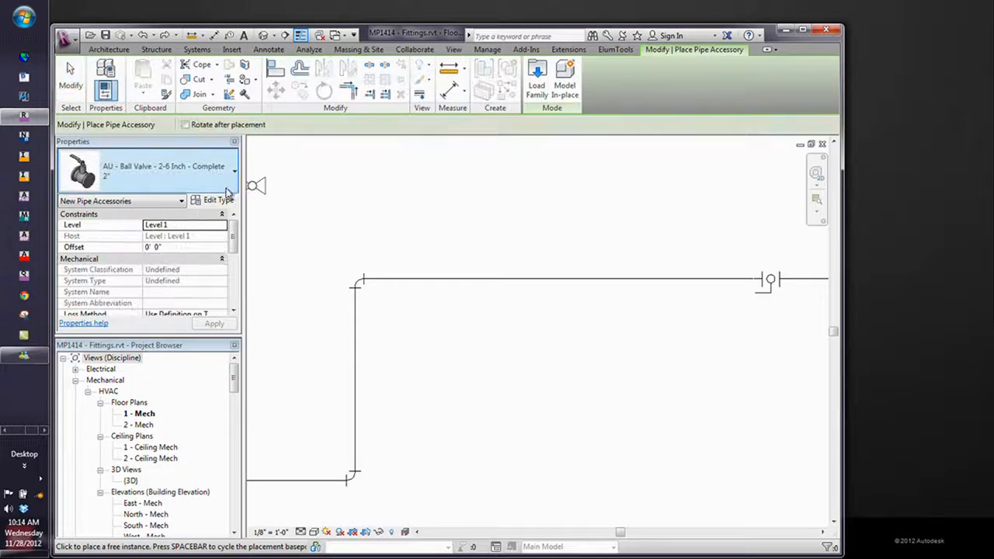
left_click(178, 174)
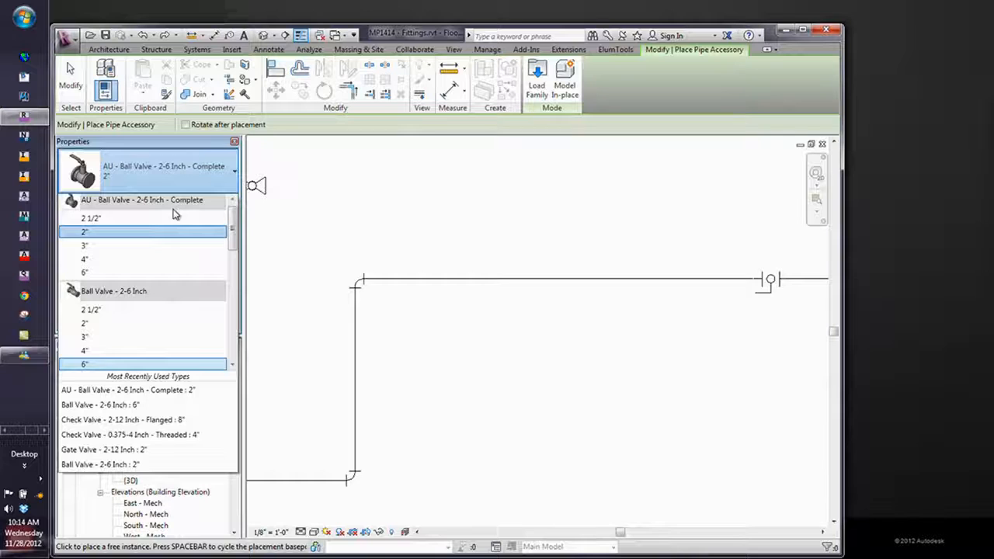
left_click(118, 272)
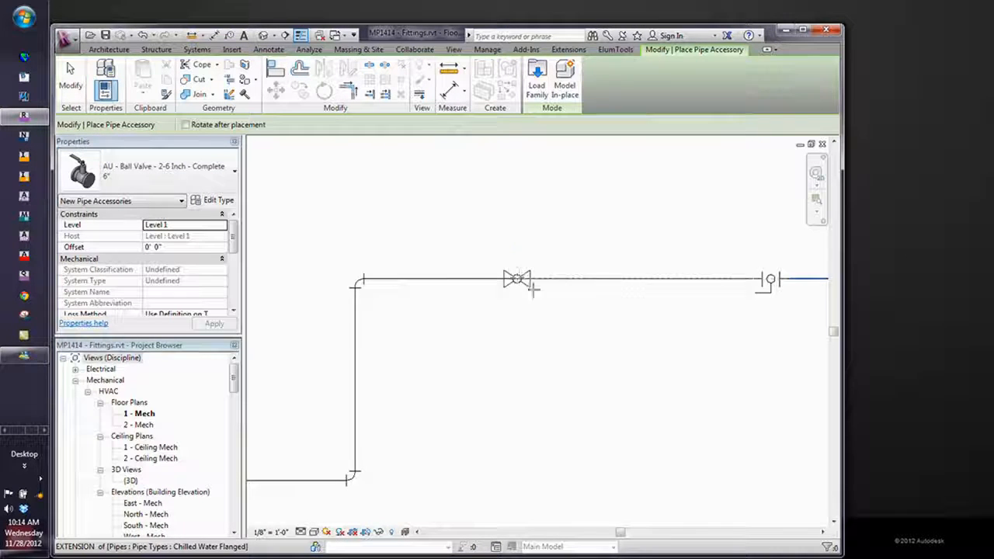
left_click(516, 278)
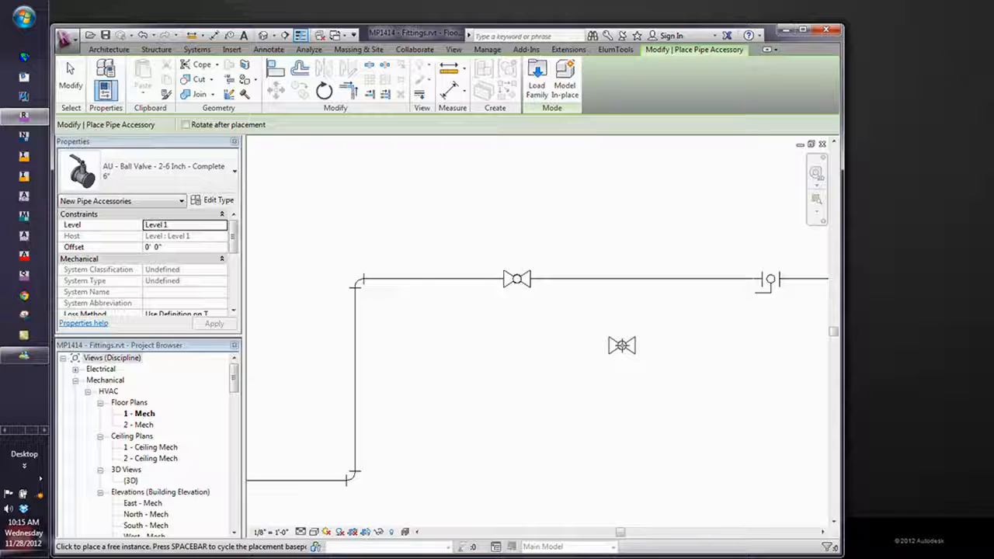
Set the 1 - Mech floor plan's view scale to 1/4" = 1'-0" and end valve placement
left_click(274, 531)
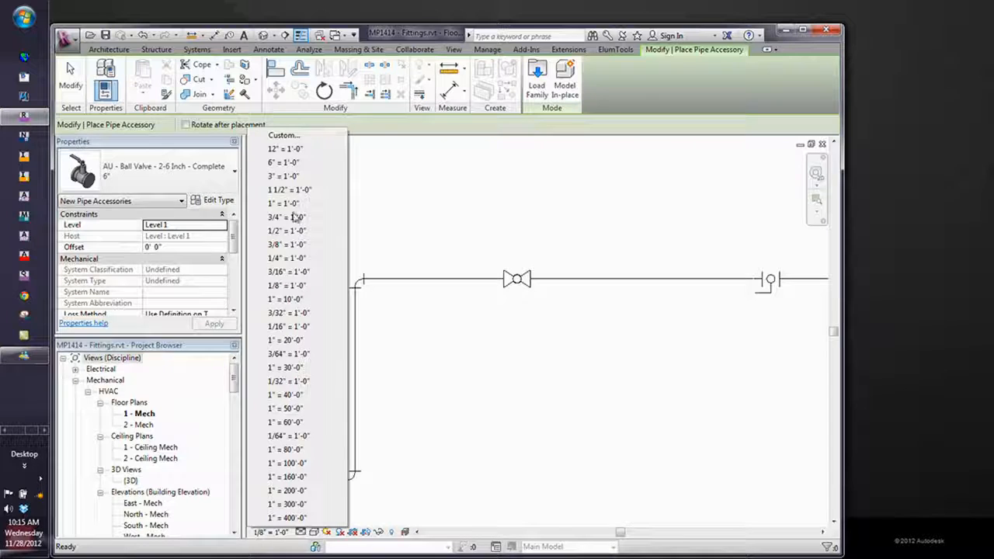
left_click(289, 257)
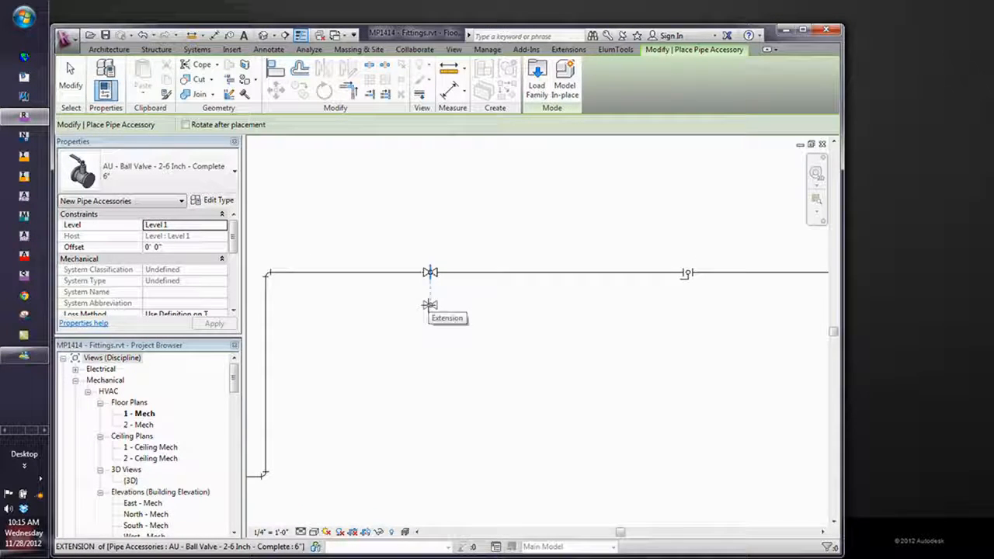
key("Escape")
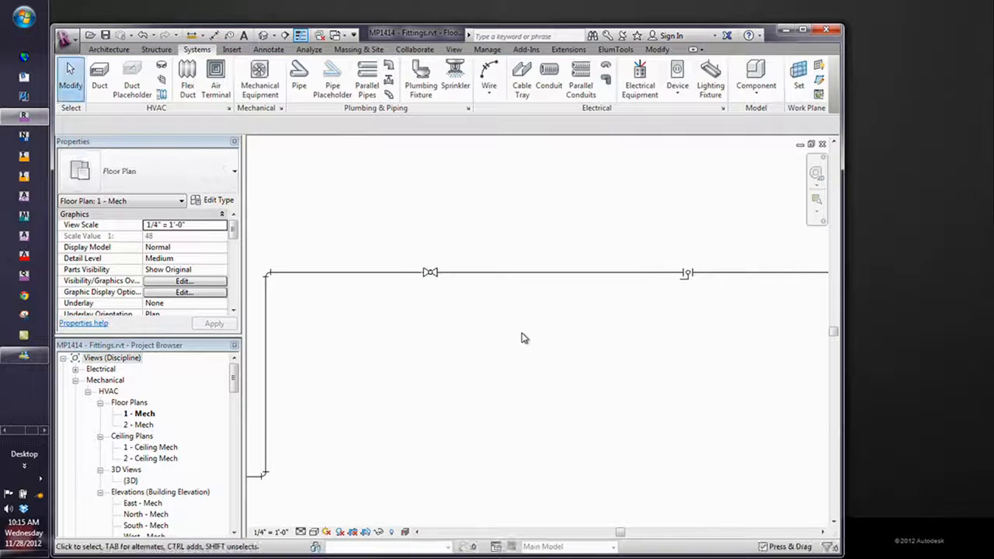
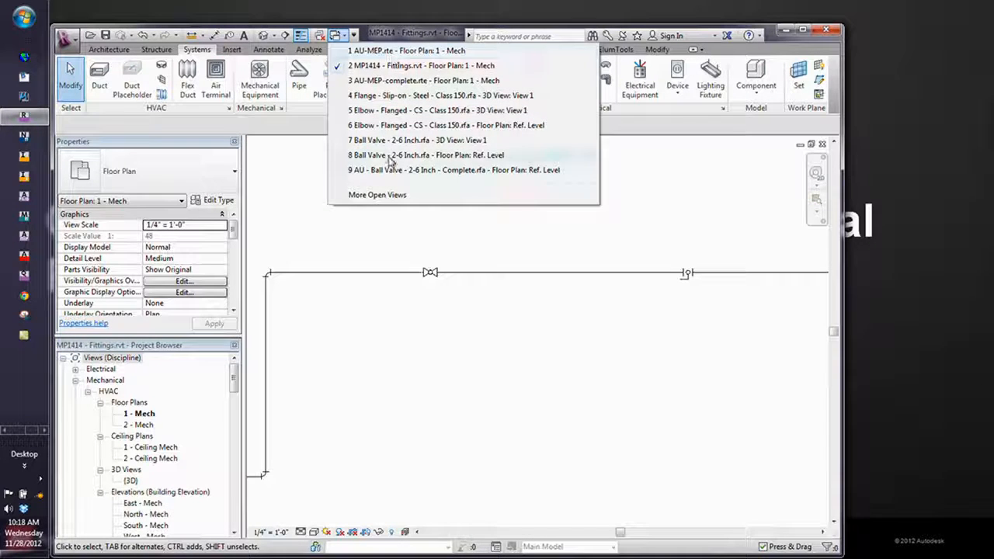
Switch to the AU-MEP.rte template and duplicate its default Branch Panel schedule template as "3 Phase Panel"
left_click(357, 53)
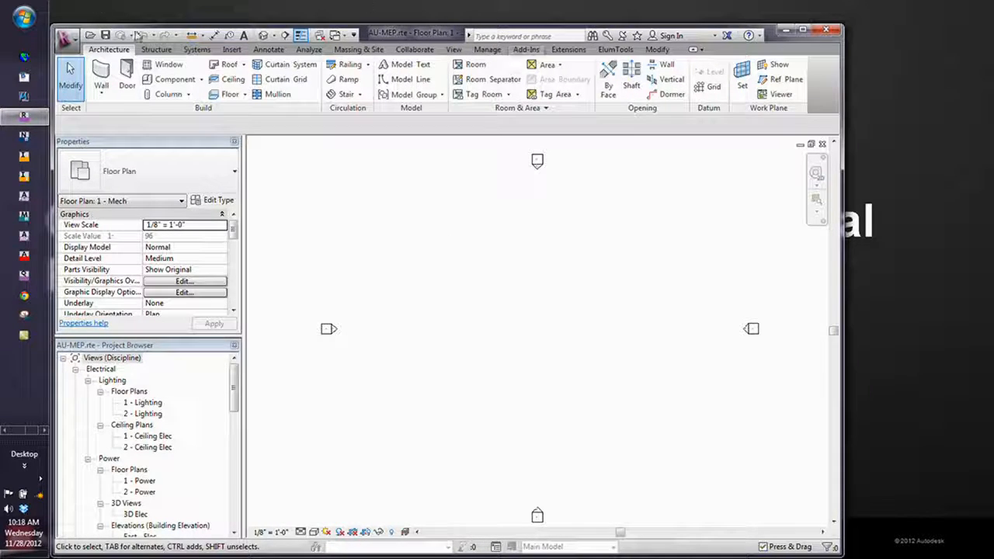
left_click(487, 49)
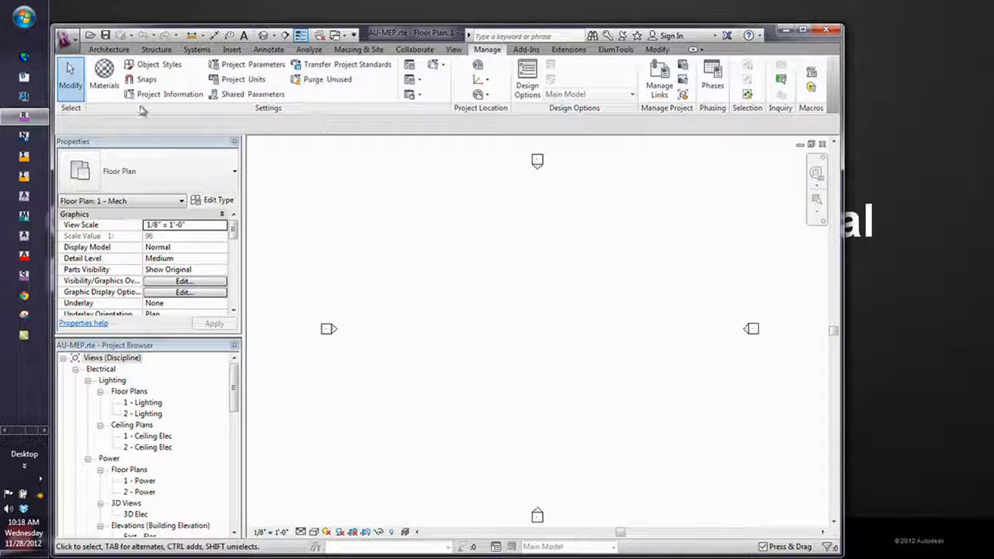
left_click(804, 31)
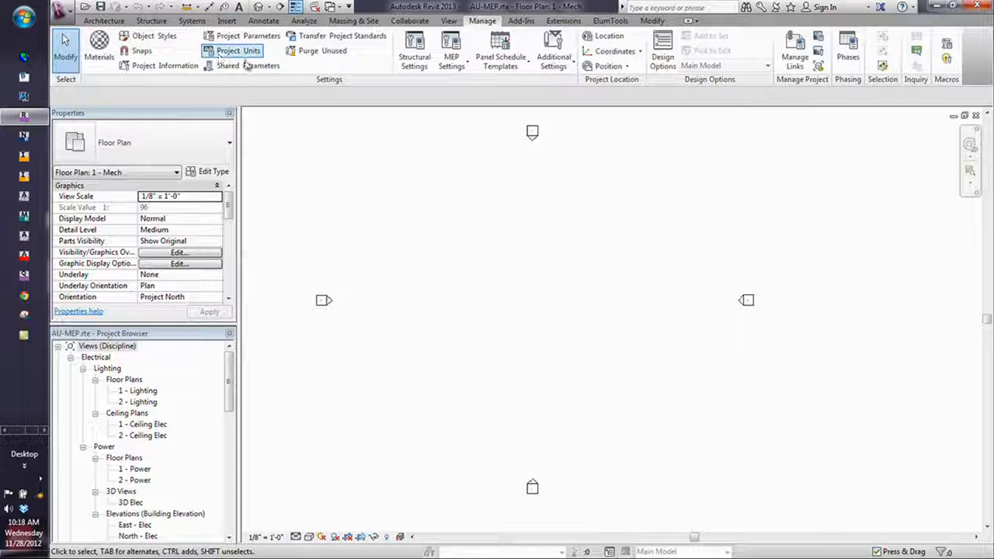
left_click(505, 62)
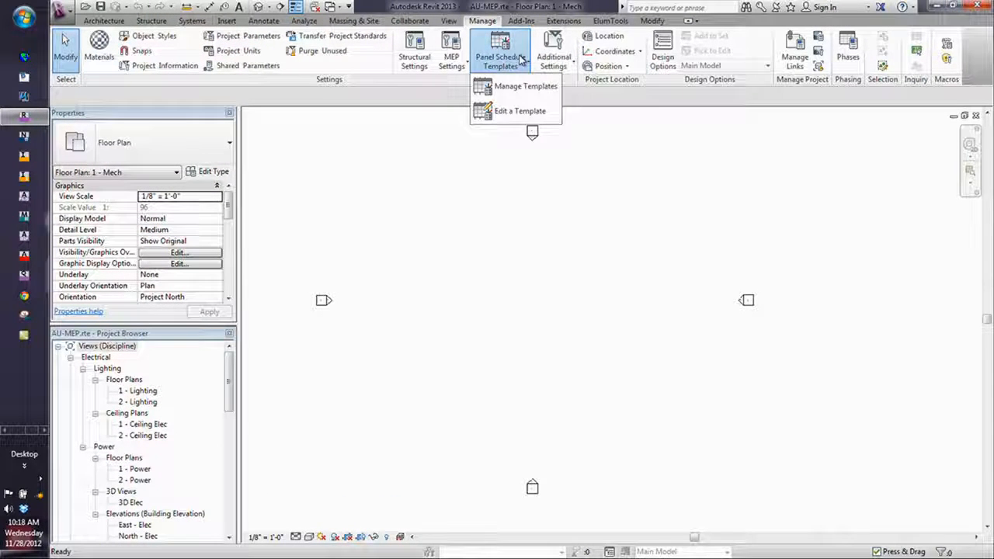
left_click(528, 88)
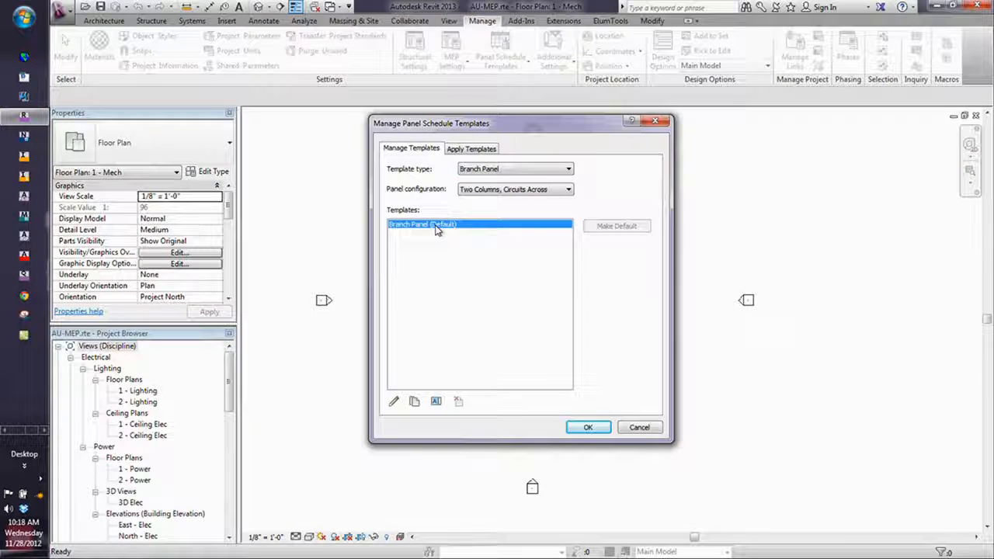
left_click(415, 402)
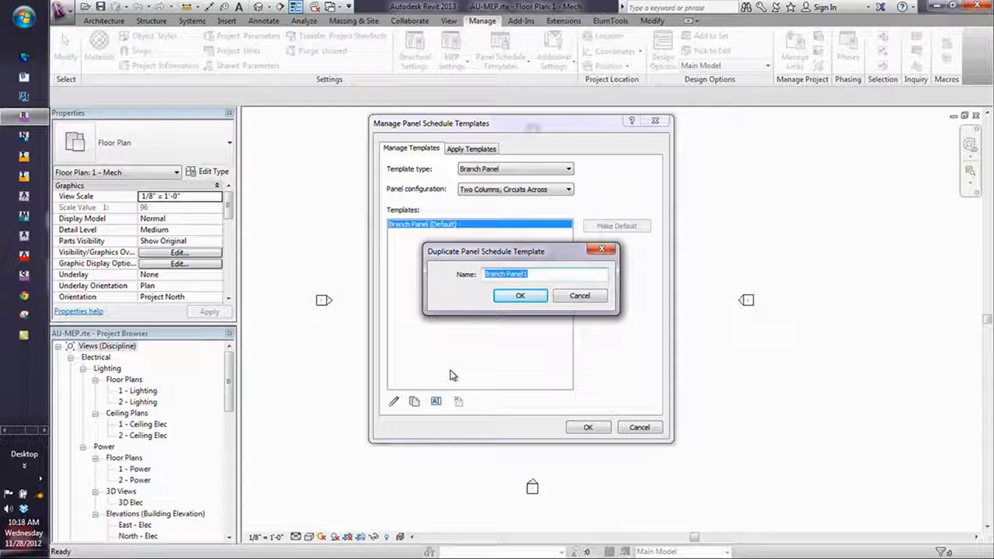
type("3 Phase Panel")
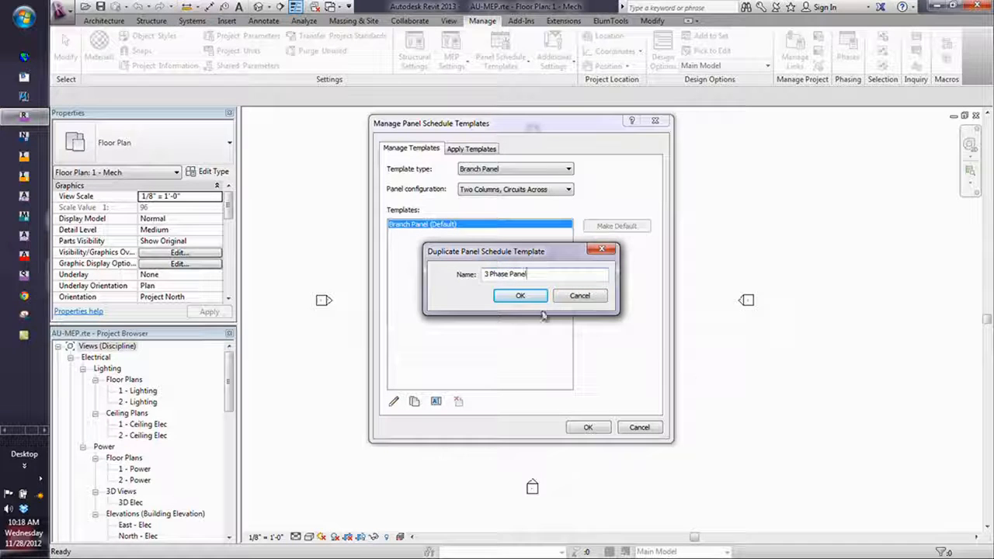
left_click(520, 296)
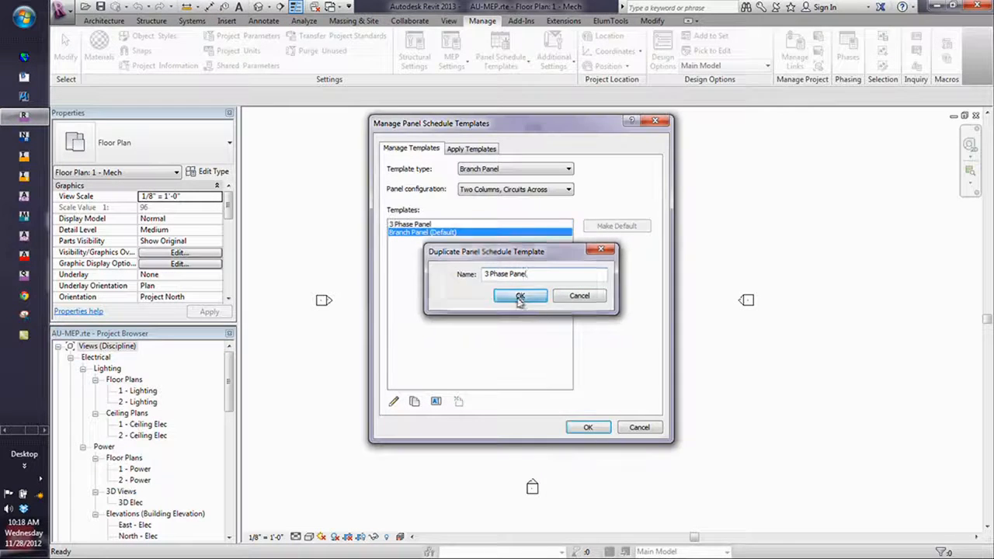
left_click(588, 427)
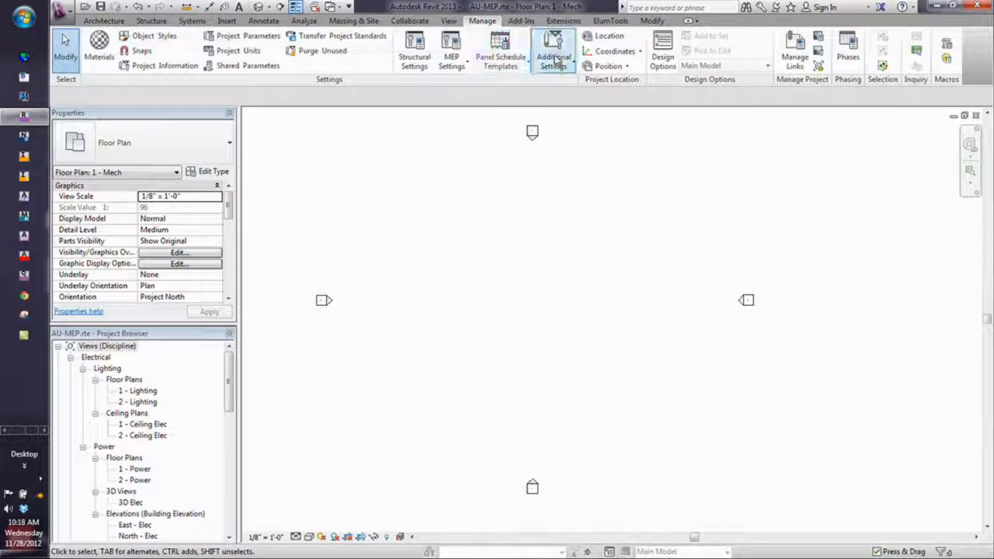
Open the 3 Phase Panel branch panel schedule template for editing
left_click(512, 67)
left_click(501, 107)
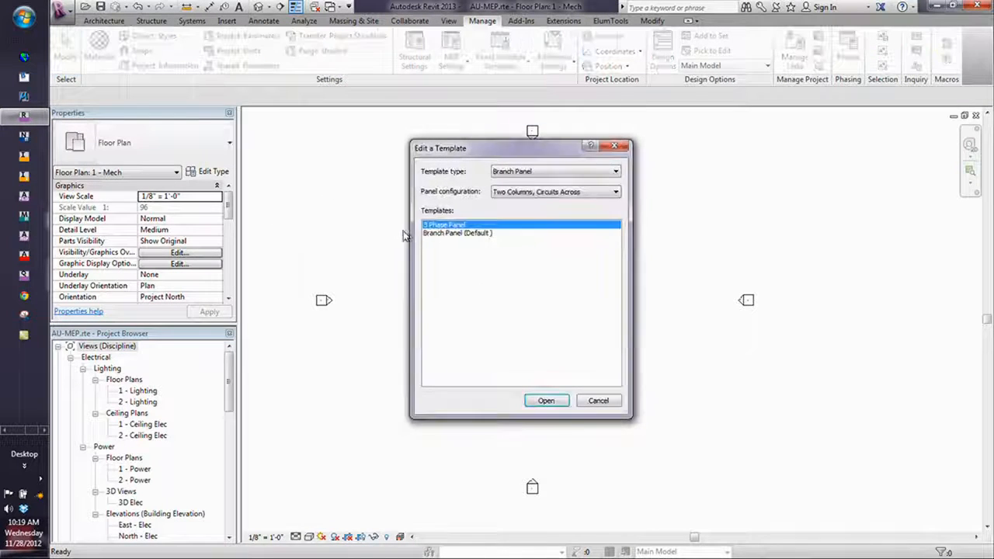
left_click(547, 400)
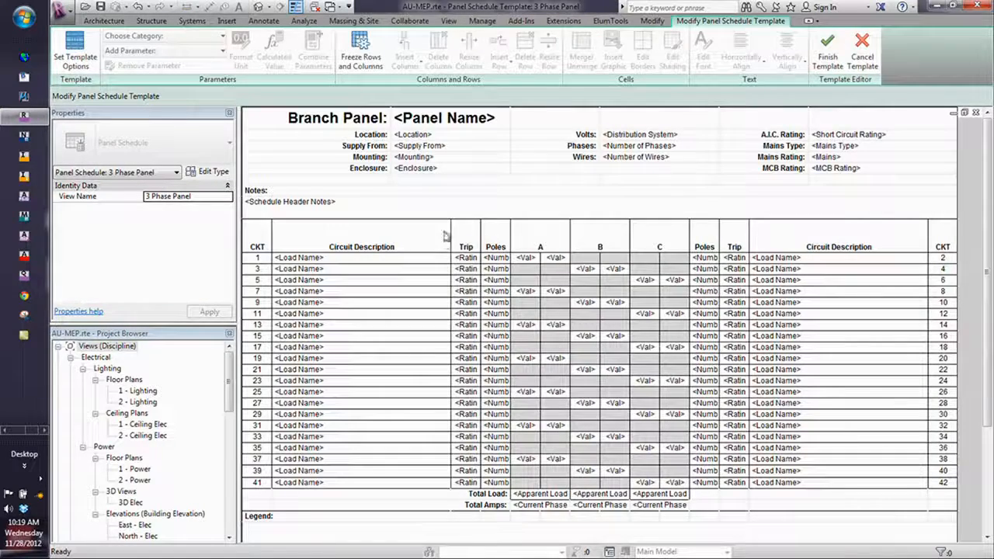
Review the template's general, circuit table and loads summary options, and set the load display format to Mirrored Phase Columns
left_click(75, 62)
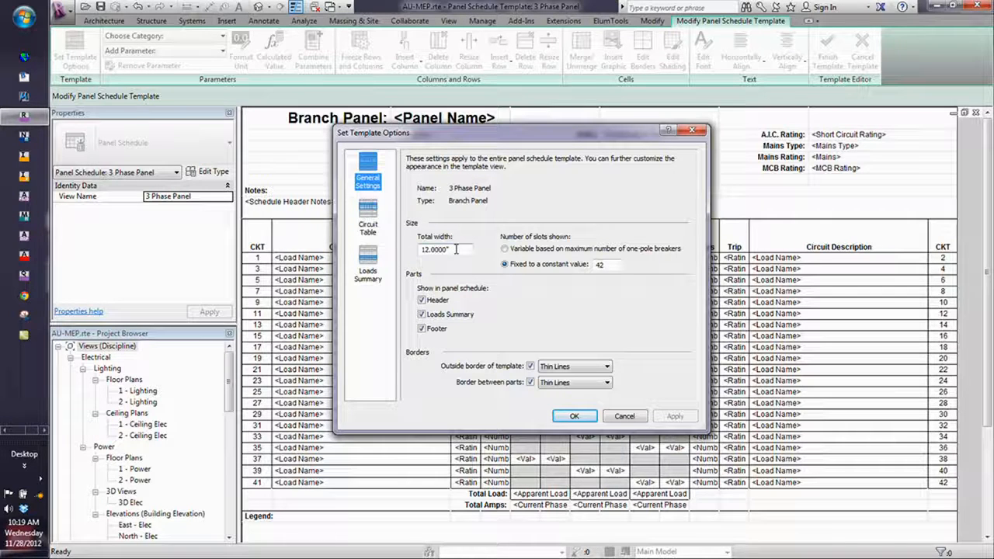
left_click_drag(456, 249, 419, 249)
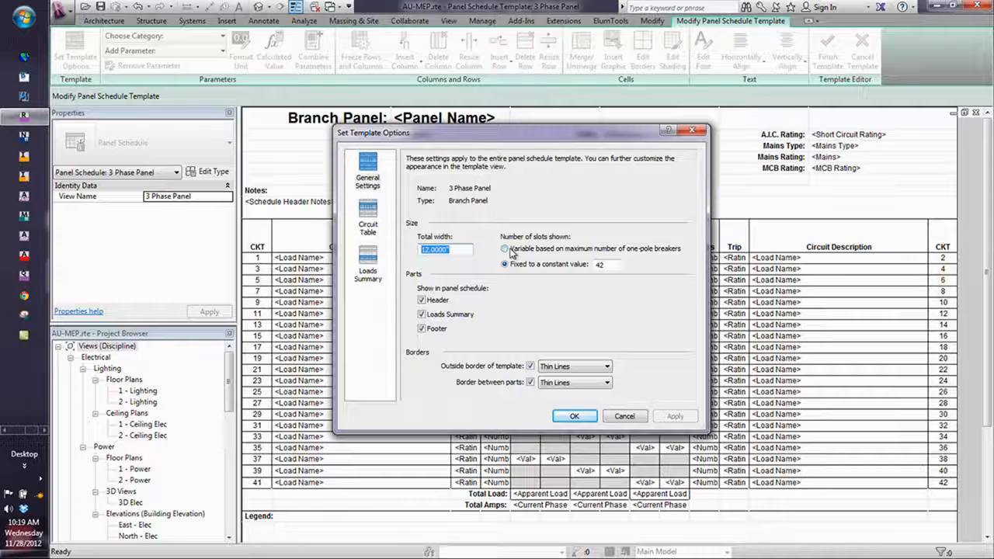
left_click(369, 216)
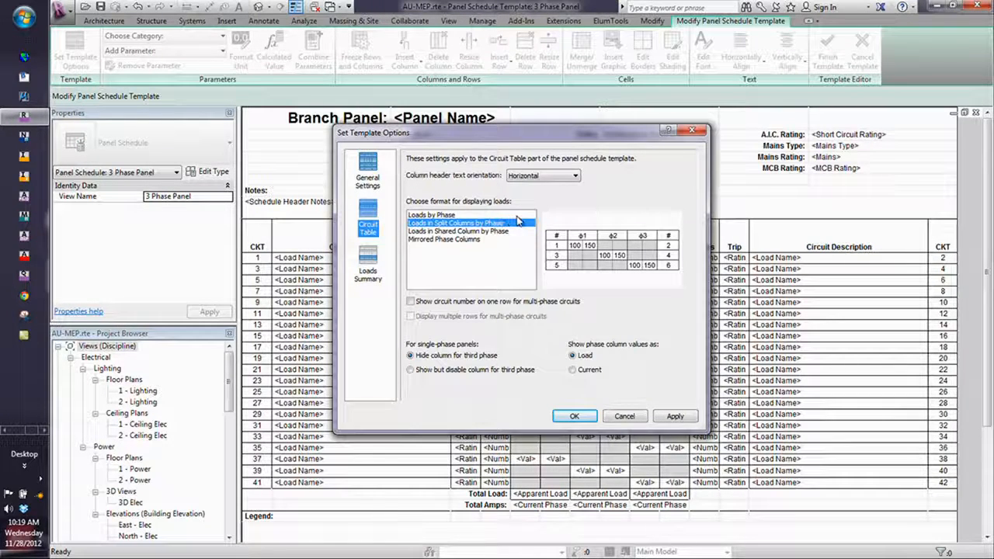
left_click(443, 215)
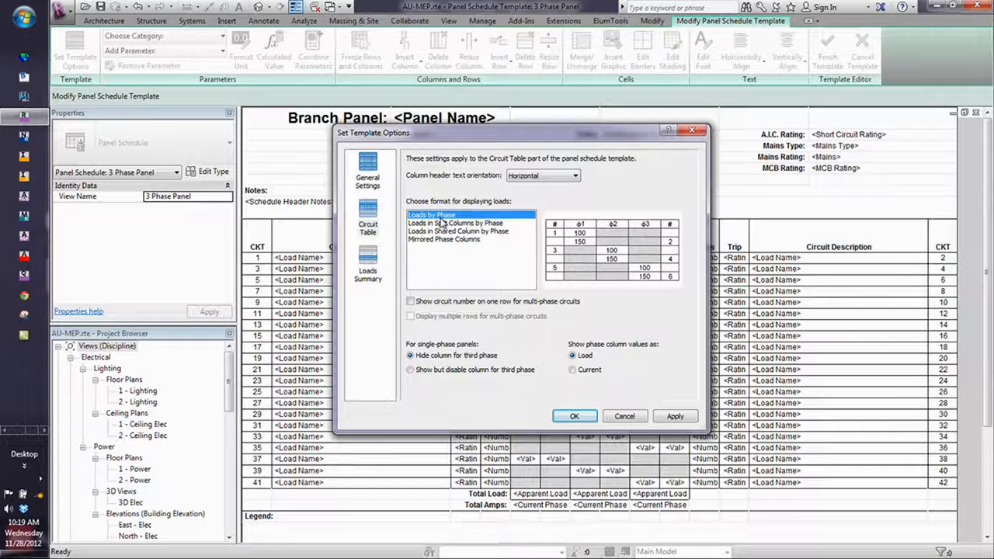
left_click(450, 224)
left_click(456, 232)
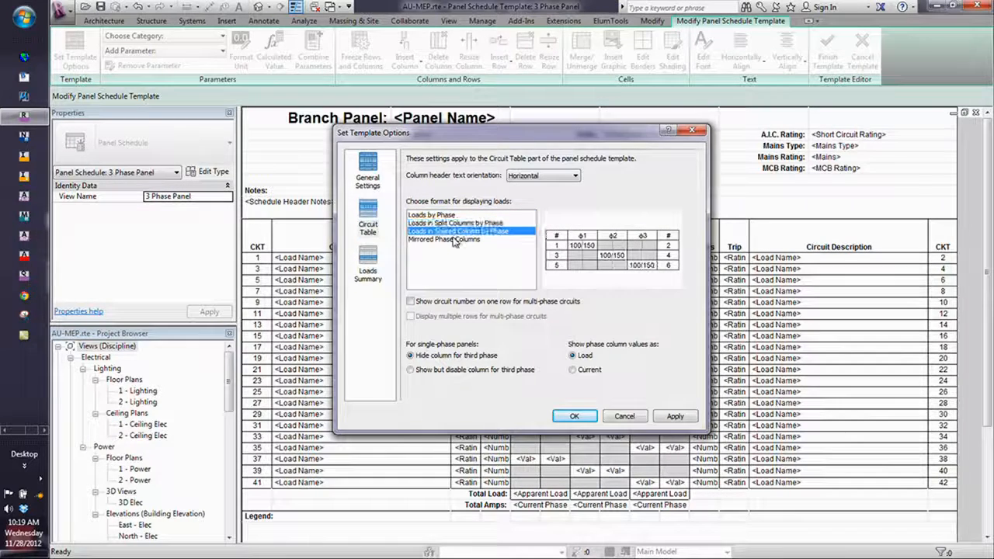
left_click(453, 240)
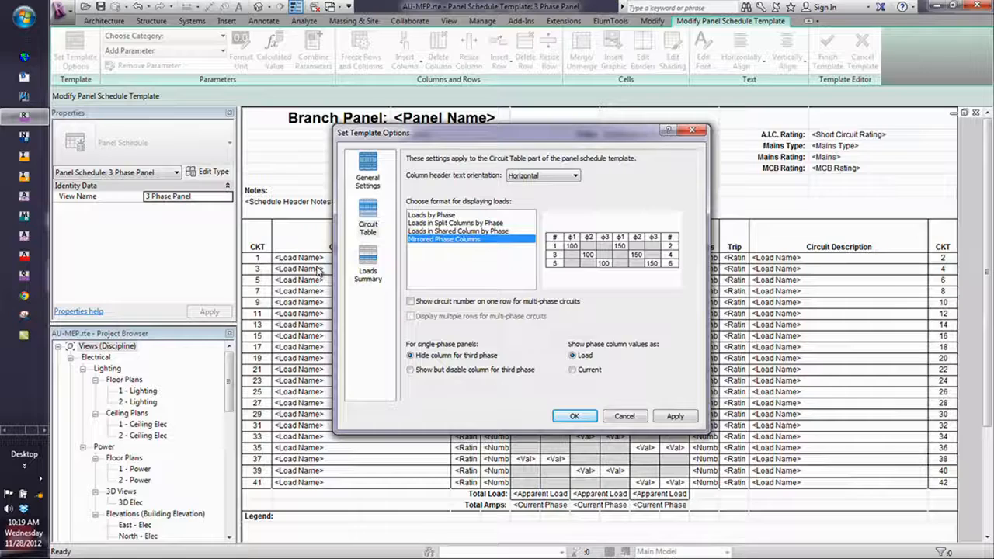
left_click(370, 262)
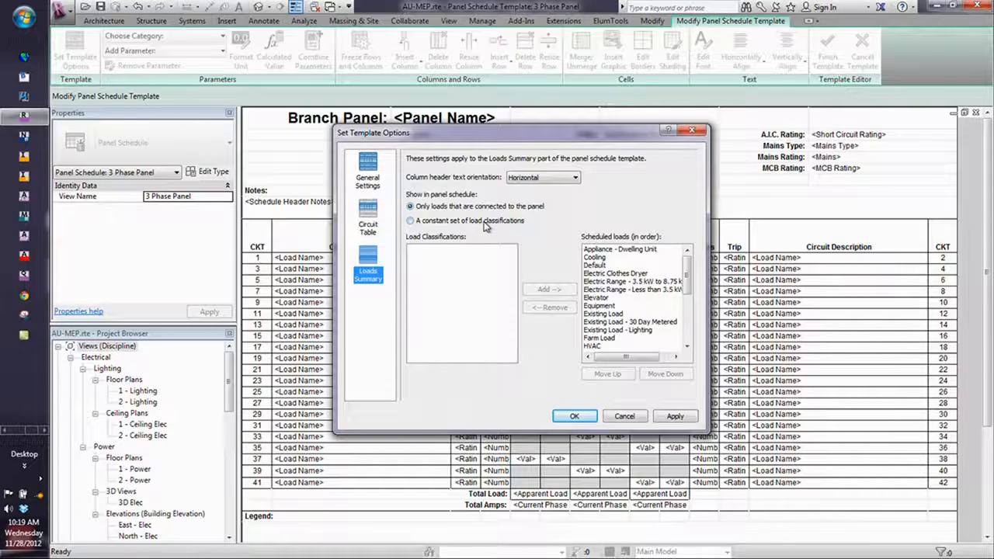
left_click(574, 416)
Insert a column between the Trip and Poles columns, narrow Circuit Description, and widen the new column by narrowing Trip
left_click(497, 238)
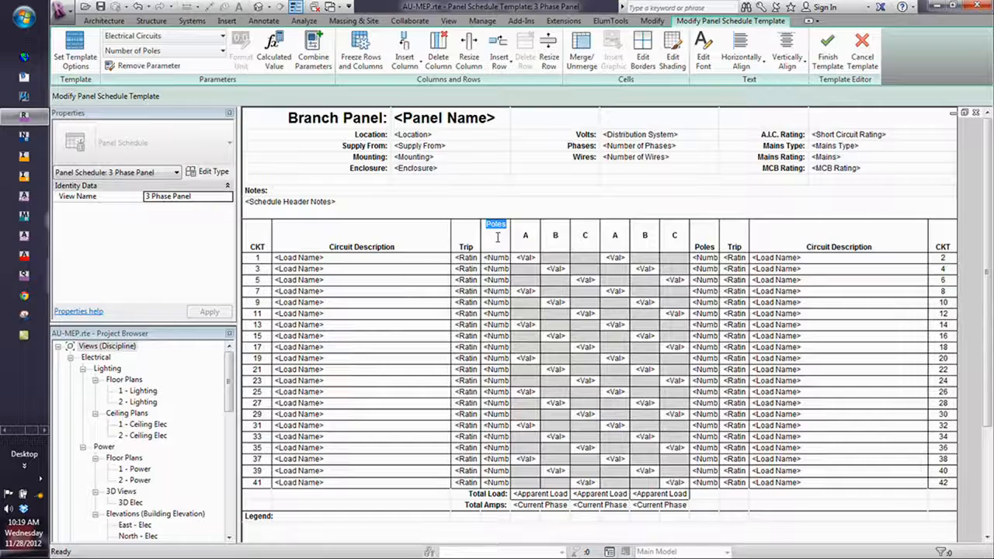
left_click(411, 62)
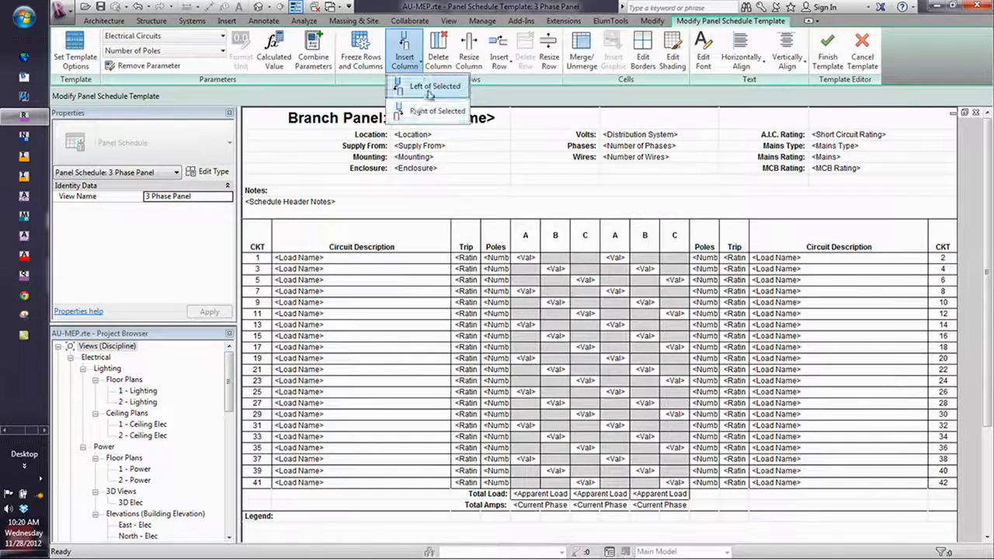
left_click(432, 86)
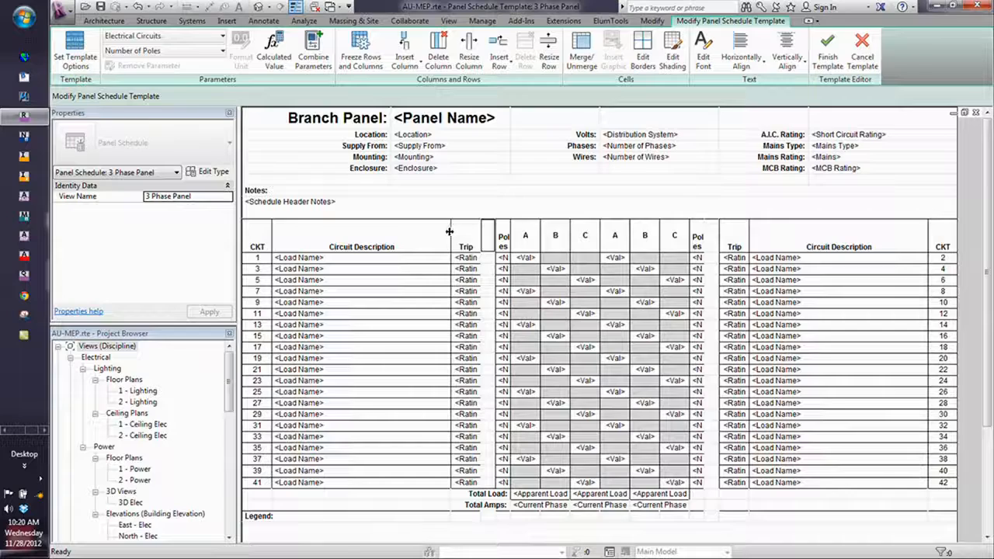
left_click_drag(450, 231, 399, 233)
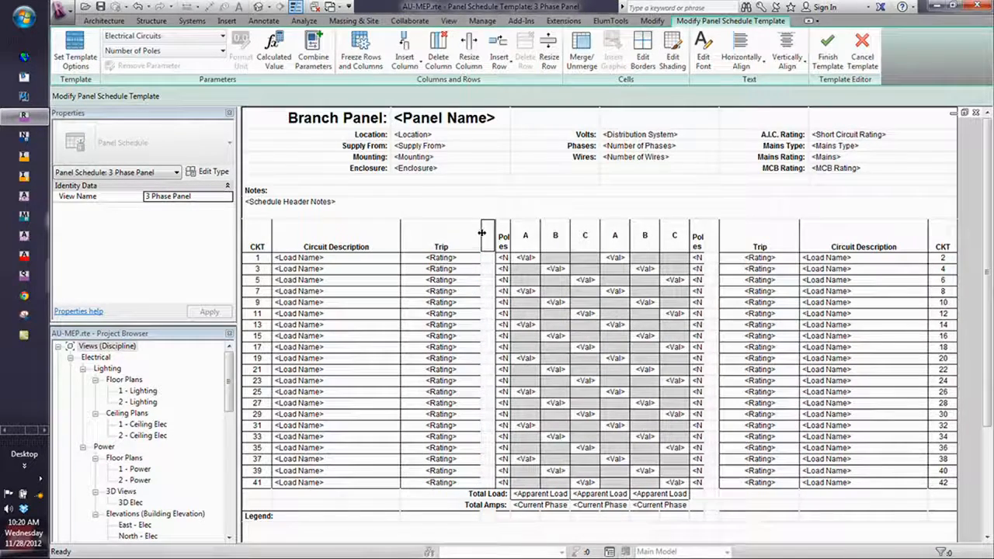
left_click_drag(477, 234, 446, 237)
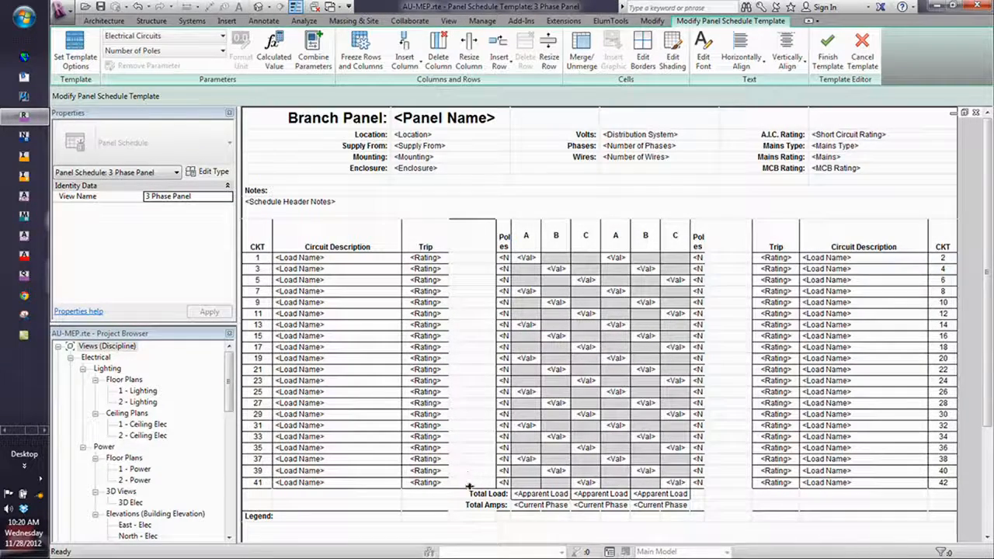
Apply Thin Lines outside and inside borders to the cells of the new blank column between Trip and Poles
left_click_drag(469, 488, 483, 227)
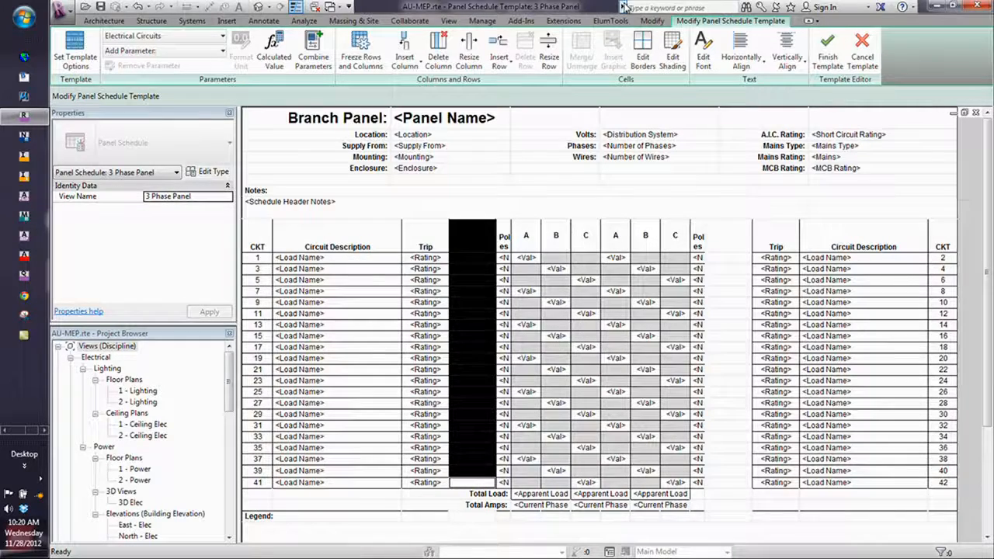
left_click(655, 60)
left_click(689, 192)
left_click(732, 192)
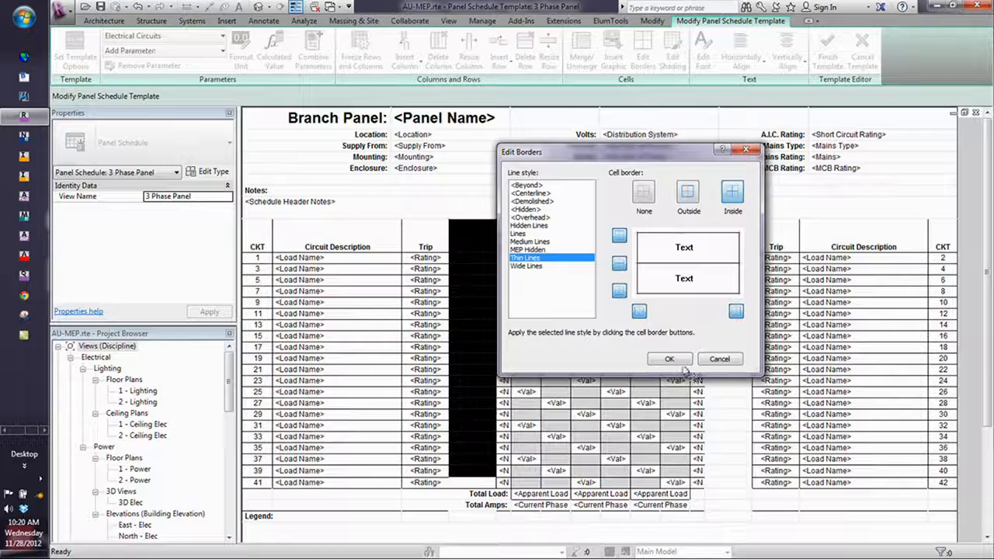
left_click(674, 361)
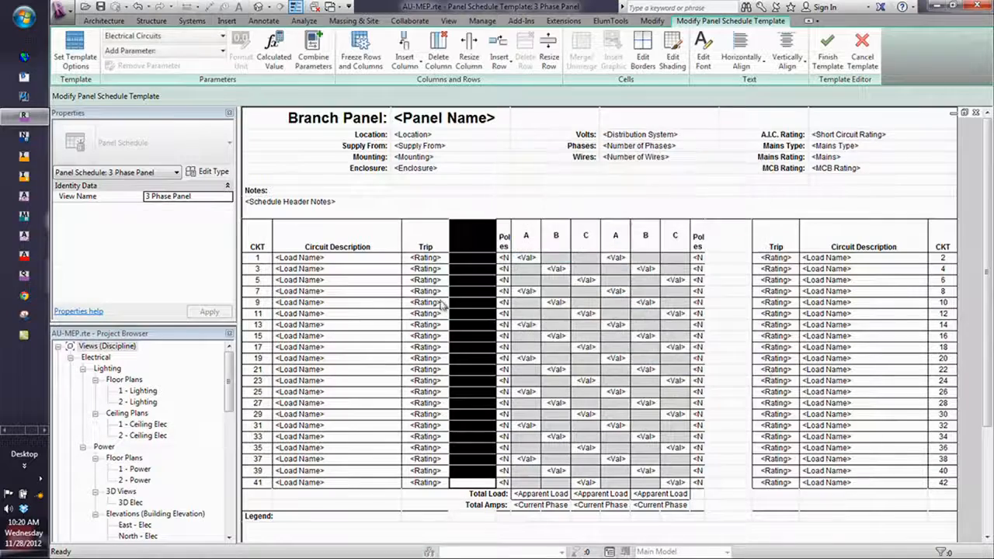
Add the Electrical Circuits parameter Wire Size to the new column, starting from its circuit 1 cell
left_click(469, 260)
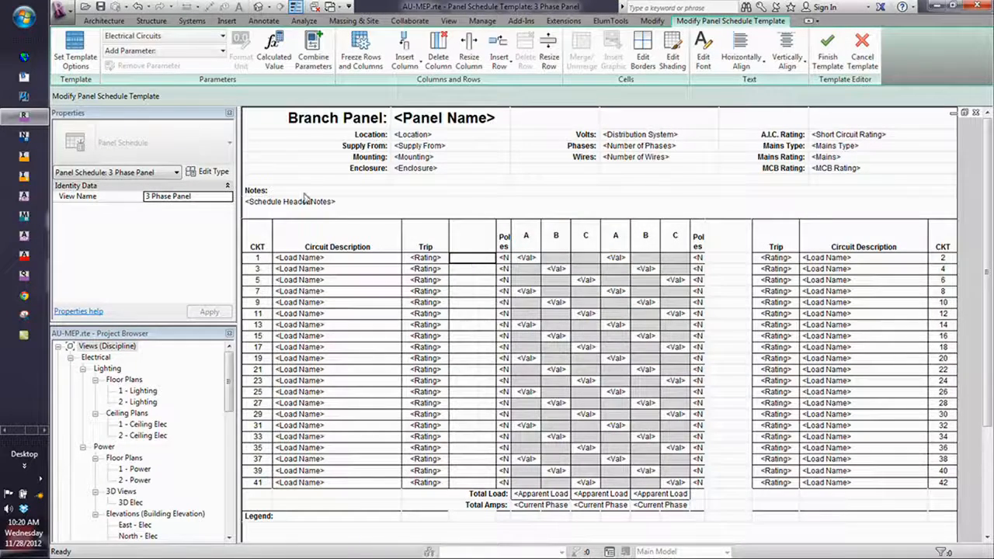
left_click(222, 37)
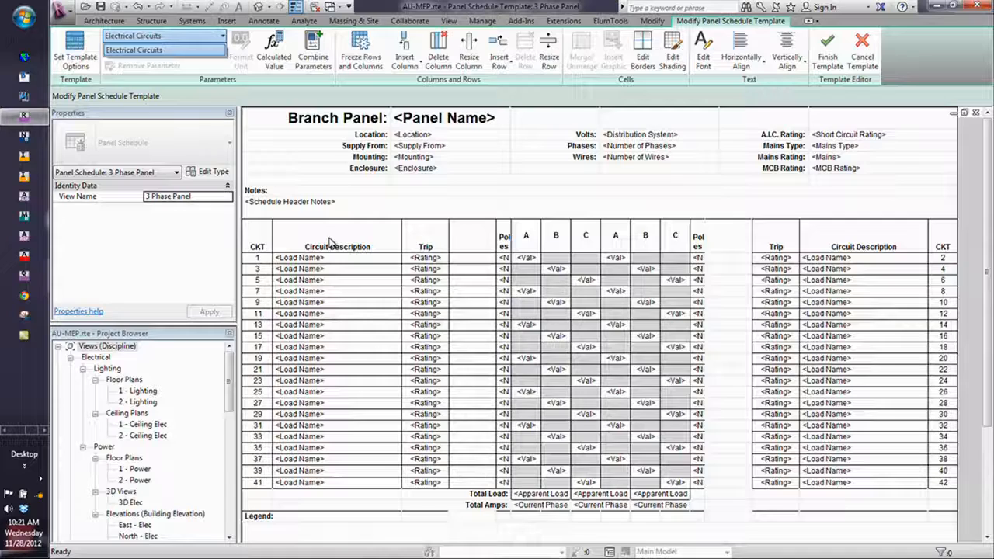
left_click(186, 50)
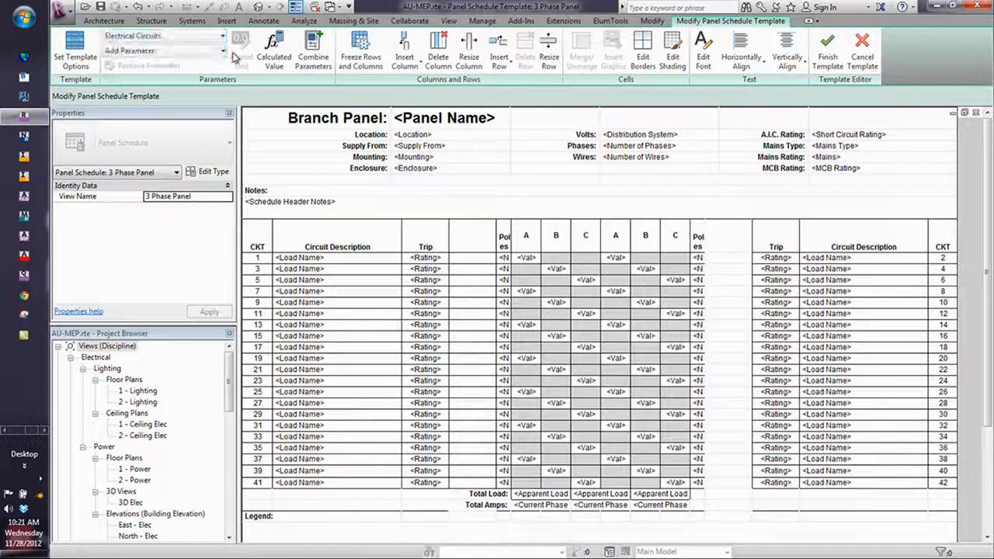
left_click(218, 51)
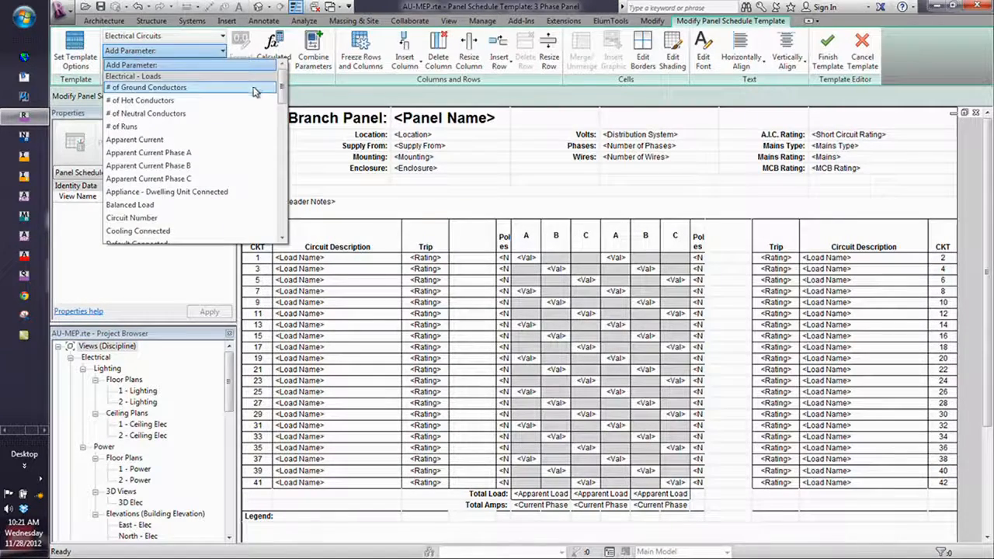
left_click_drag(283, 91, 281, 210)
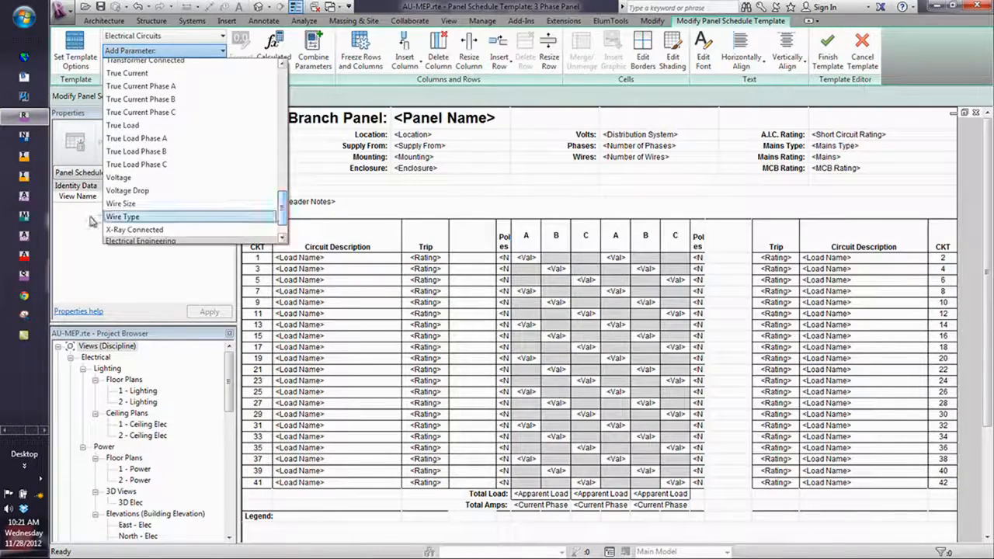
left_click(122, 203)
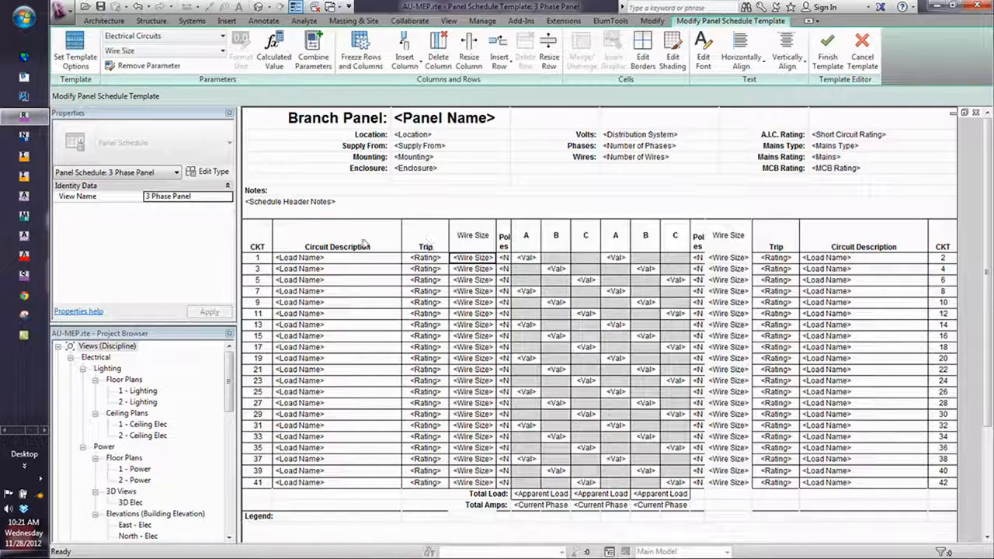
Make the Wire Size header on the odd-numbered circuit side bold and align it vertically to the bottom of its cell
double_click(472, 235)
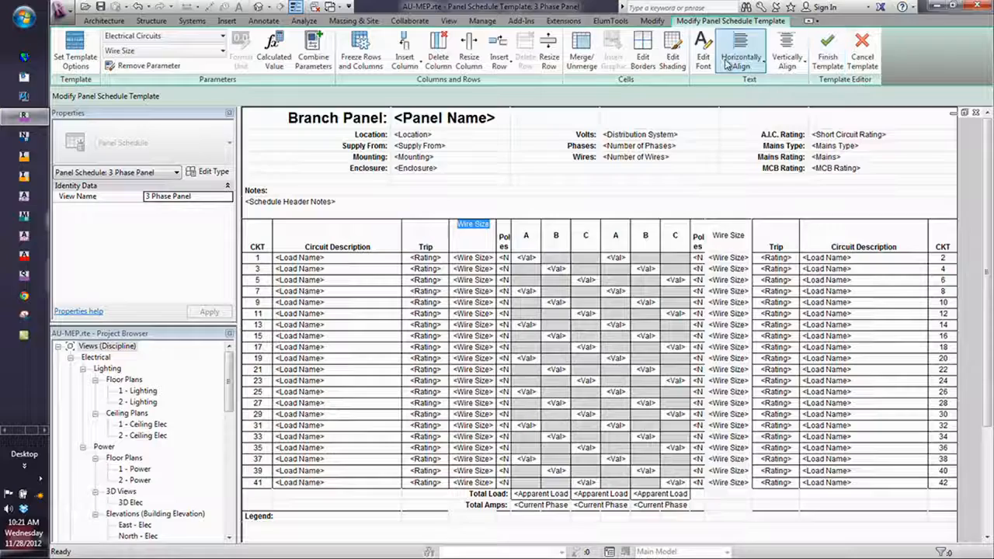
left_click(703, 51)
left_click(469, 286)
left_click(511, 365)
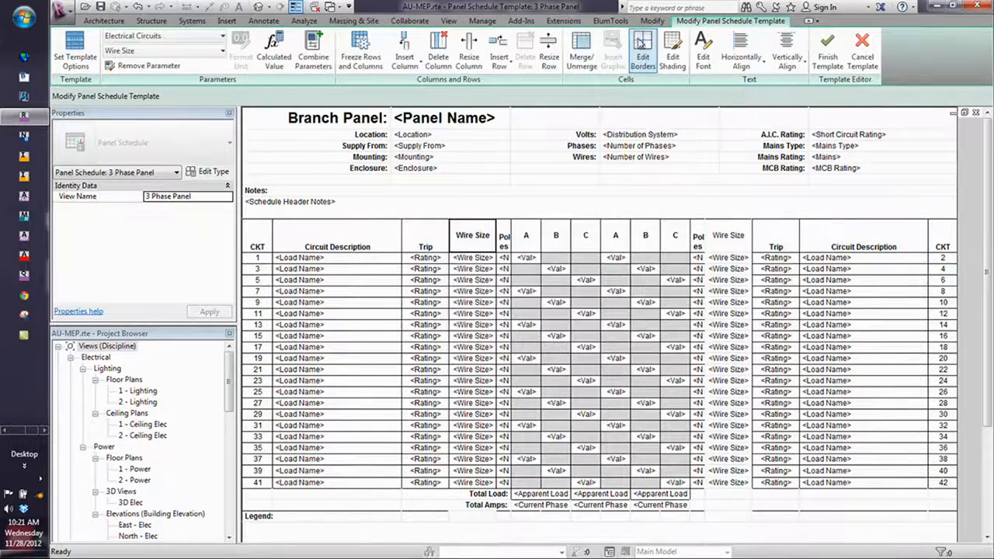
left_click(786, 58)
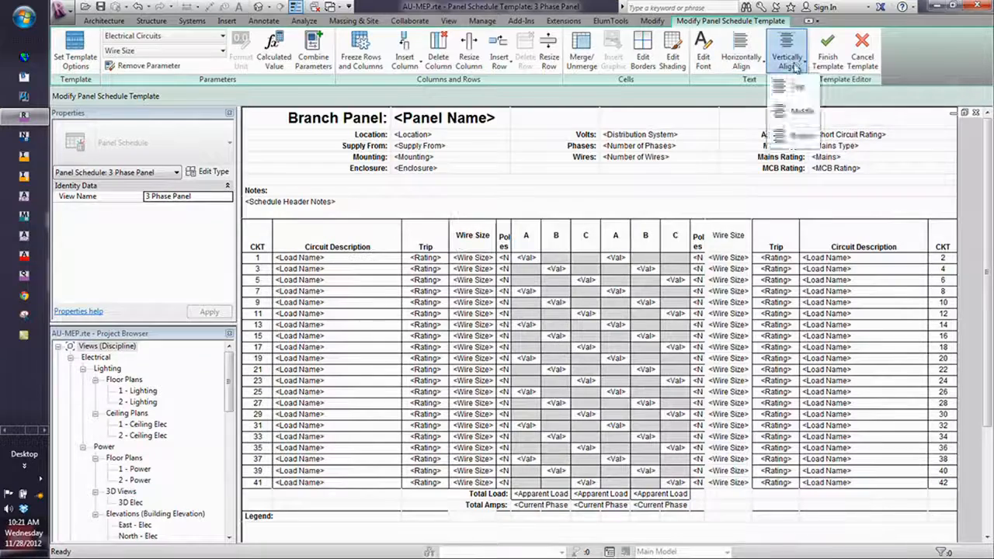
left_click(803, 130)
Bottom-align and bold the Wire Size header on the even-numbered circuit side, and finish the 3 Phase Panel template
left_click(718, 239)
left_click(787, 58)
left_click(803, 136)
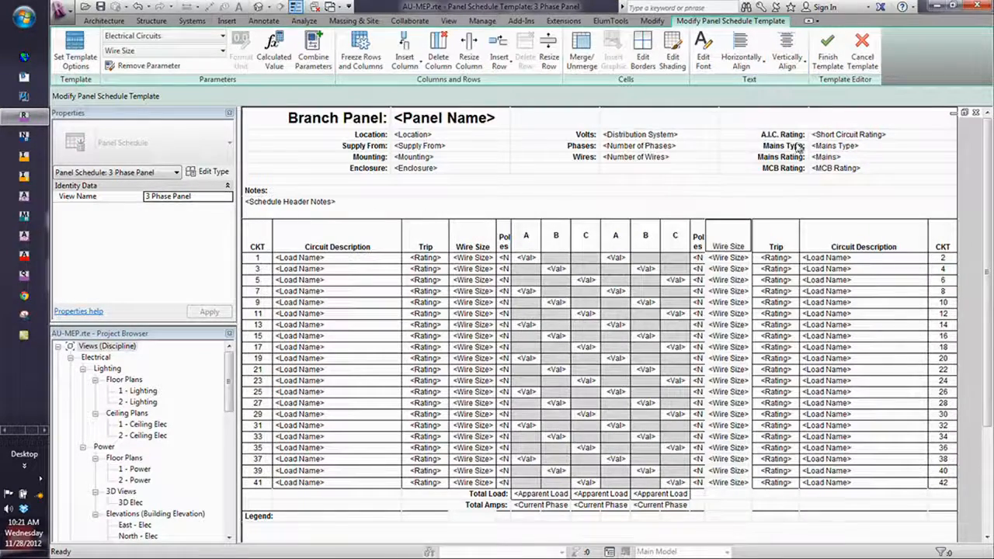
left_click(699, 59)
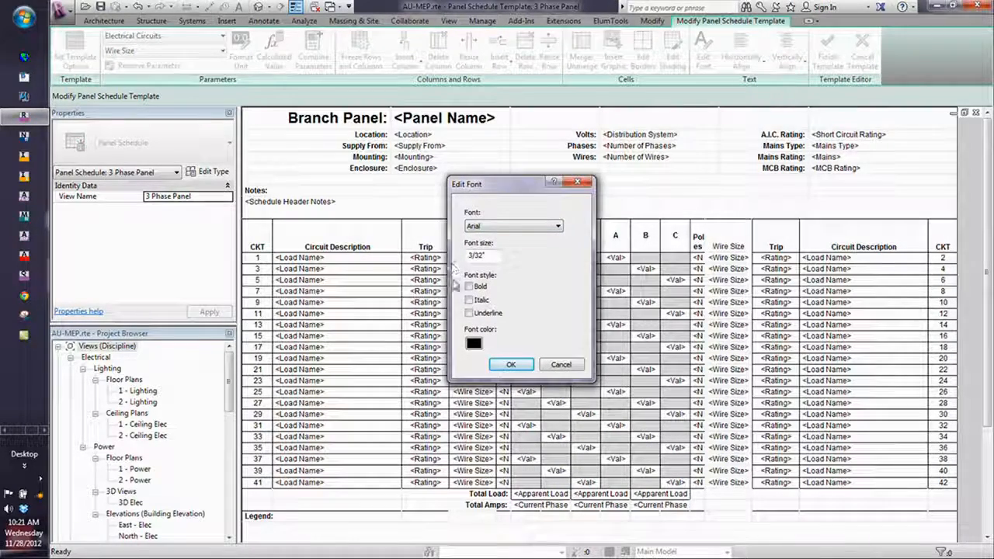
left_click(469, 287)
left_click(510, 364)
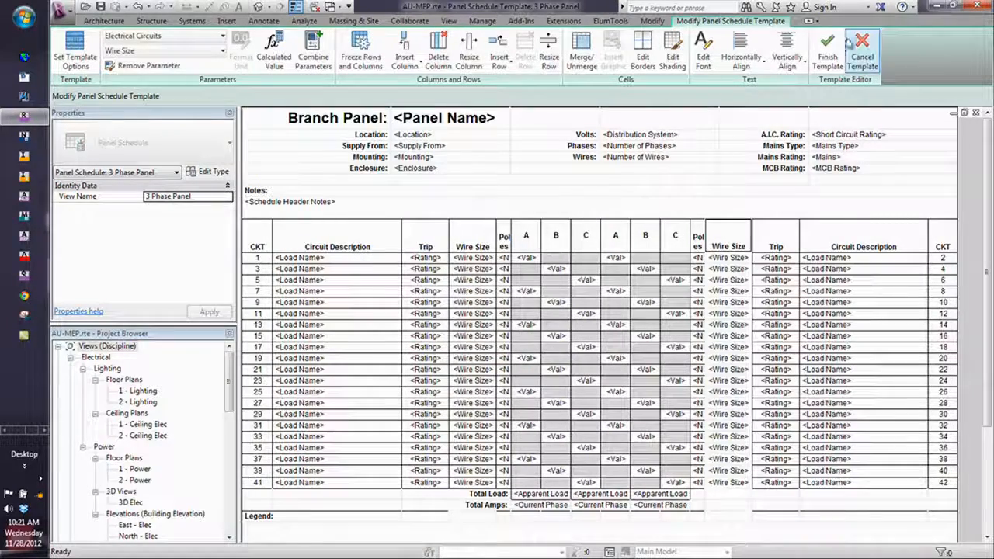
left_click(828, 59)
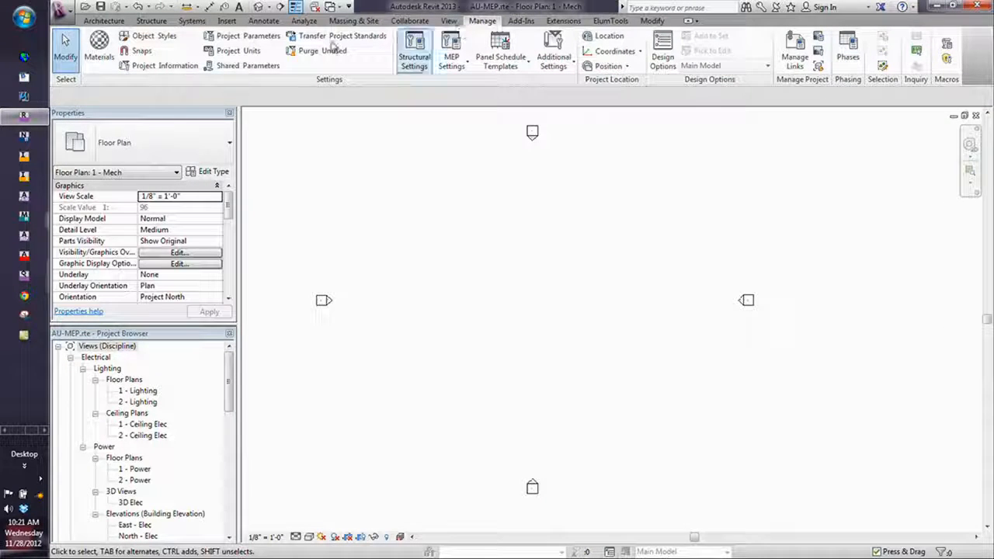
Add a wiring type named THWN - 2 Wire in the electrical settings
left_click(452, 56)
left_click(458, 116)
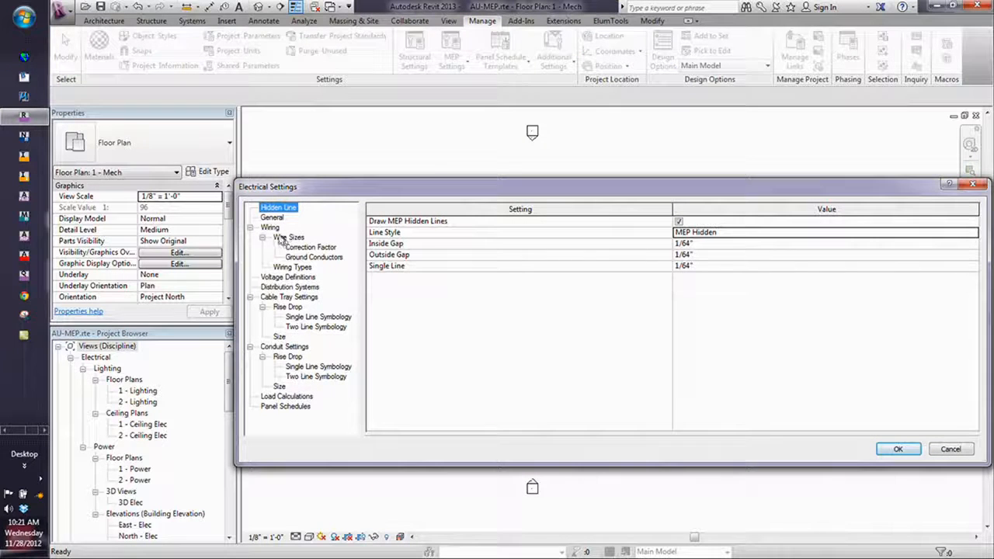
left_click(294, 267)
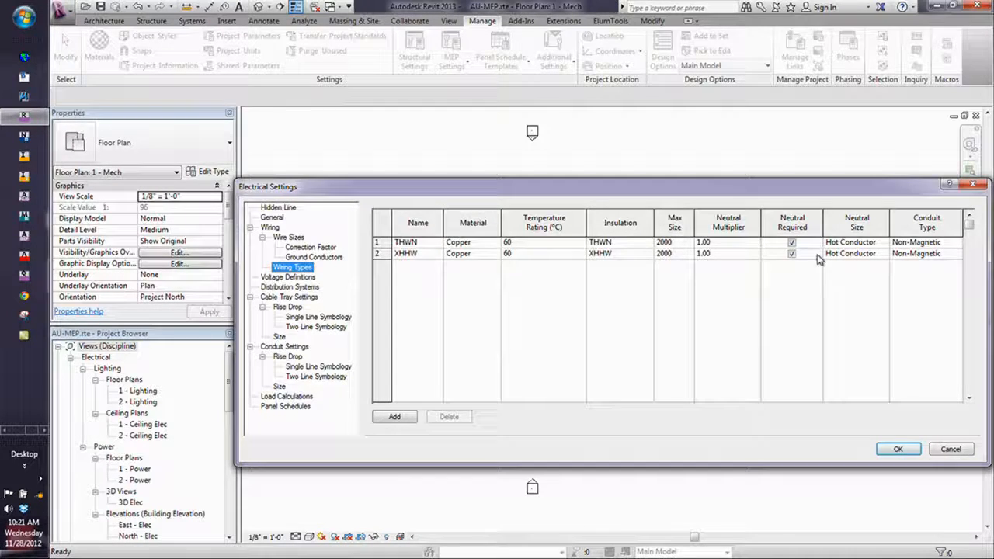
left_click(419, 243)
left_click(396, 417)
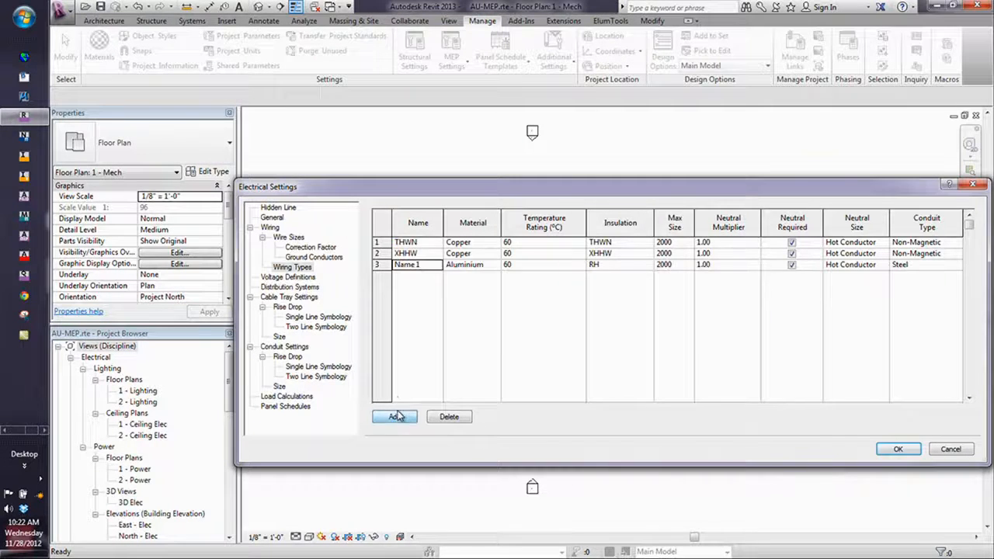
left_click(429, 265)
type("THWN -")
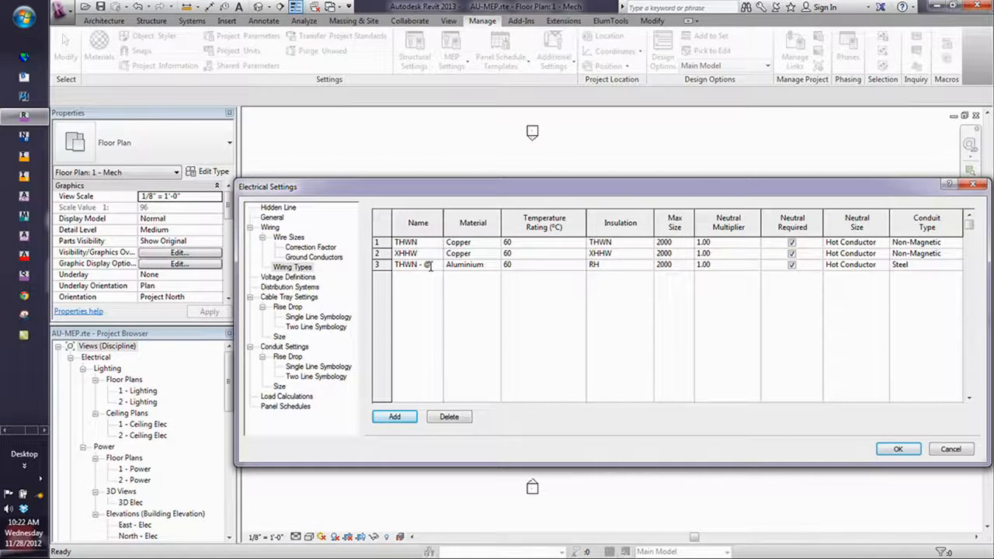
type(" 2 Wire")
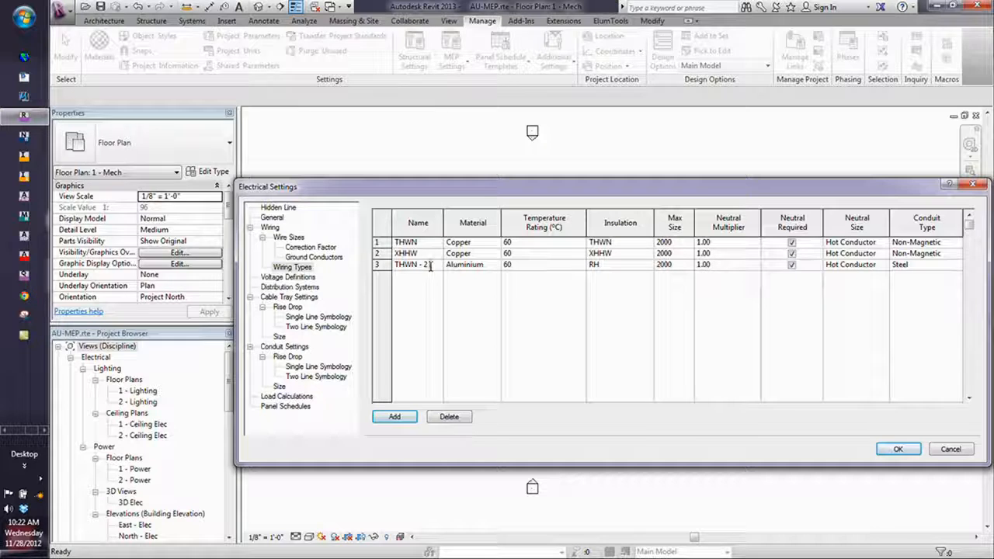
Set the THWN - 2 Wire type to Copper material, a temperature rating of 75 and THWN insulation
left_click(482, 265)
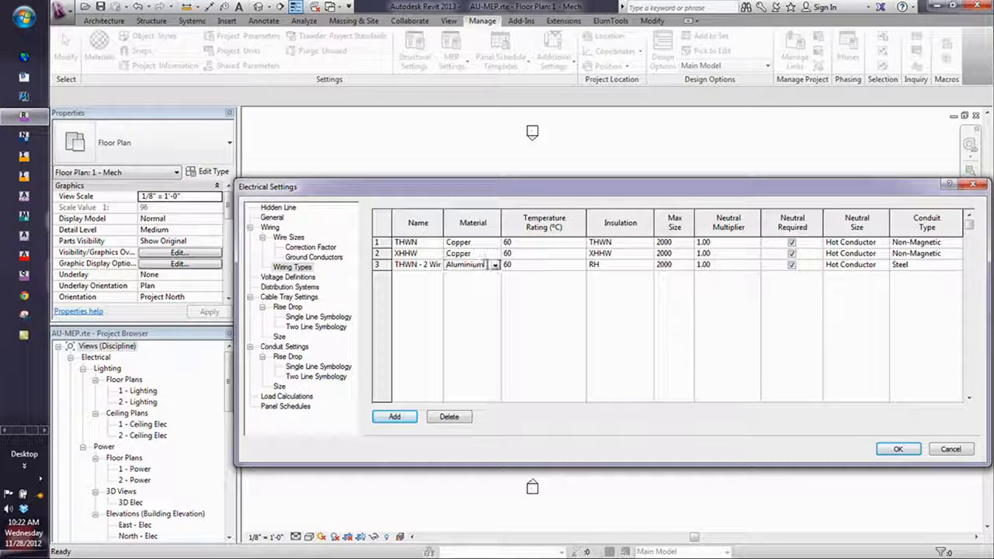
left_click(494, 265)
left_click(458, 285)
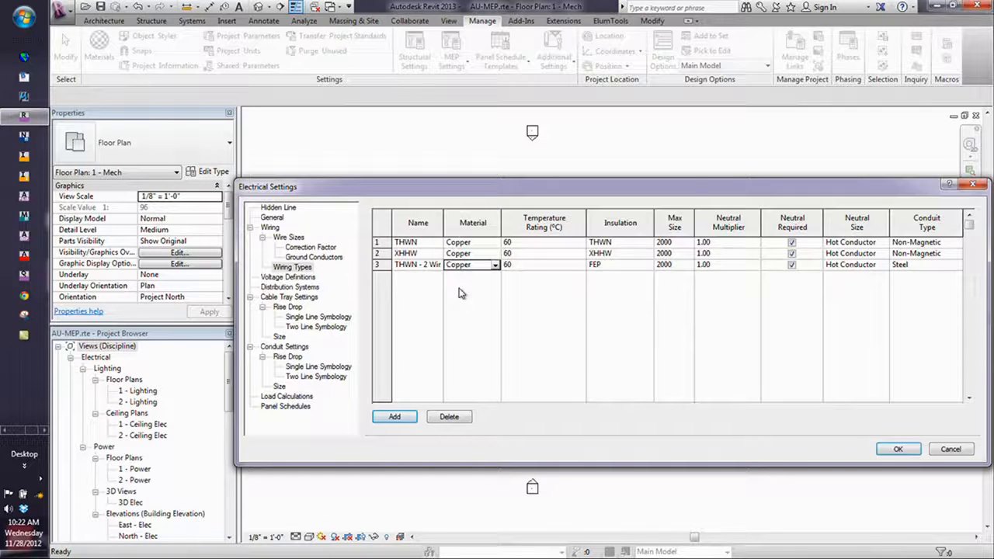
left_click(553, 265)
left_click(580, 264)
left_click(509, 285)
left_click(625, 265)
left_click(648, 265)
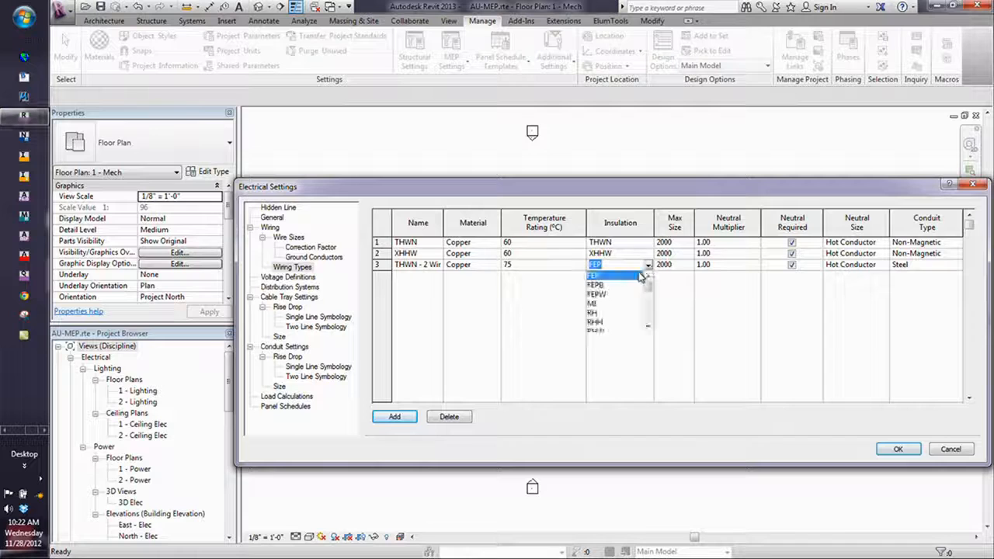
scroll(647, 299, "down", 3)
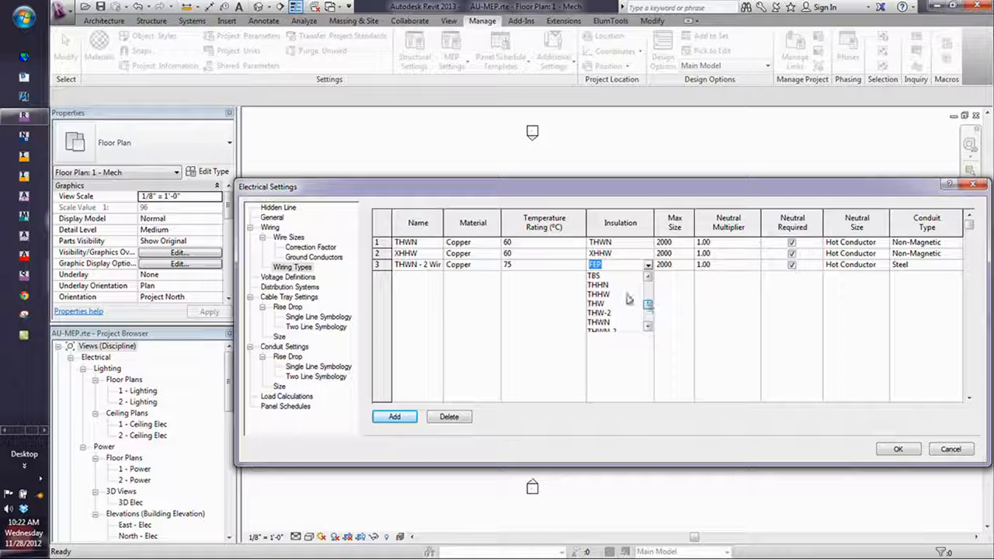
left_click(619, 323)
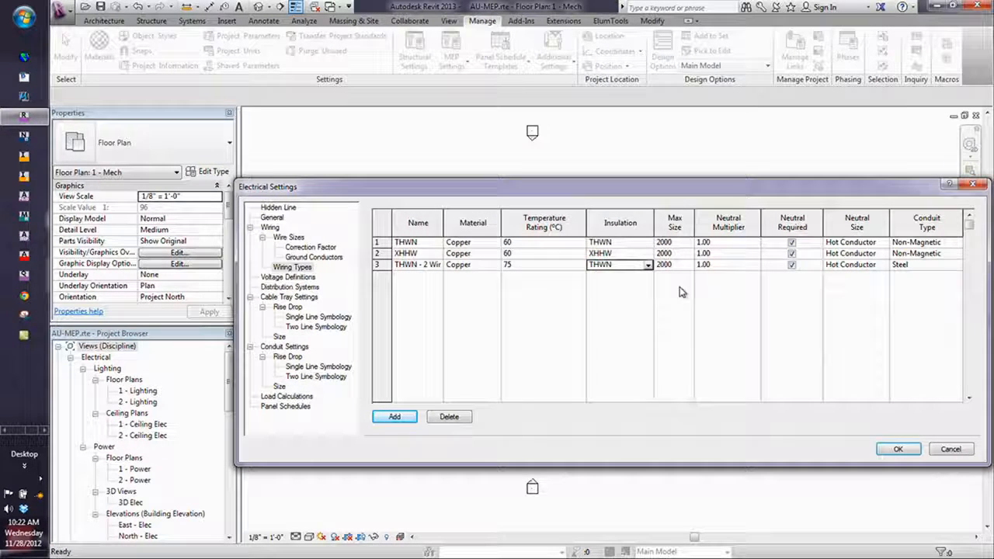
Give the THWN - 2 Wire type a neutral multiplier of 0 and Non-Magnetic conduit, and apply the electrical settings
left_click(734, 265)
type("0")
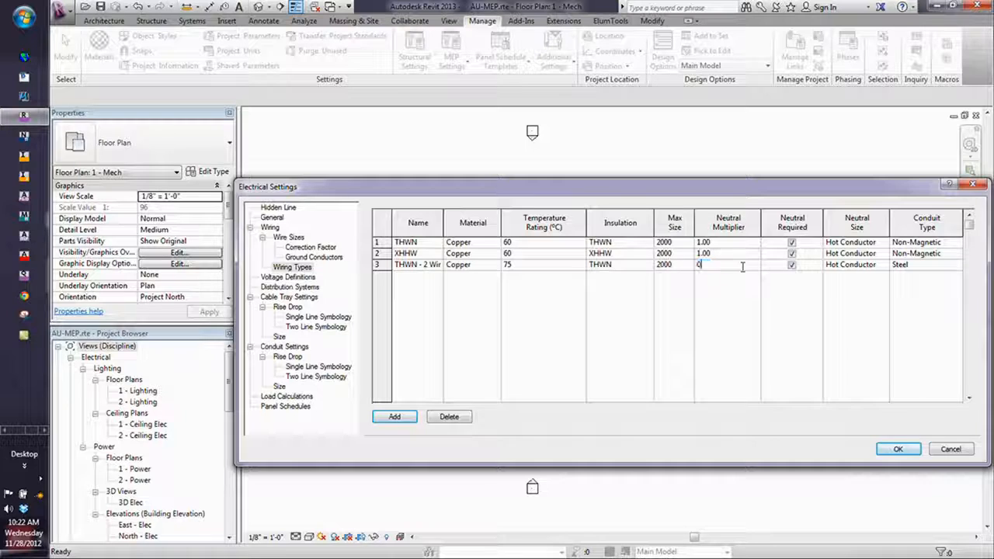
left_click(804, 268)
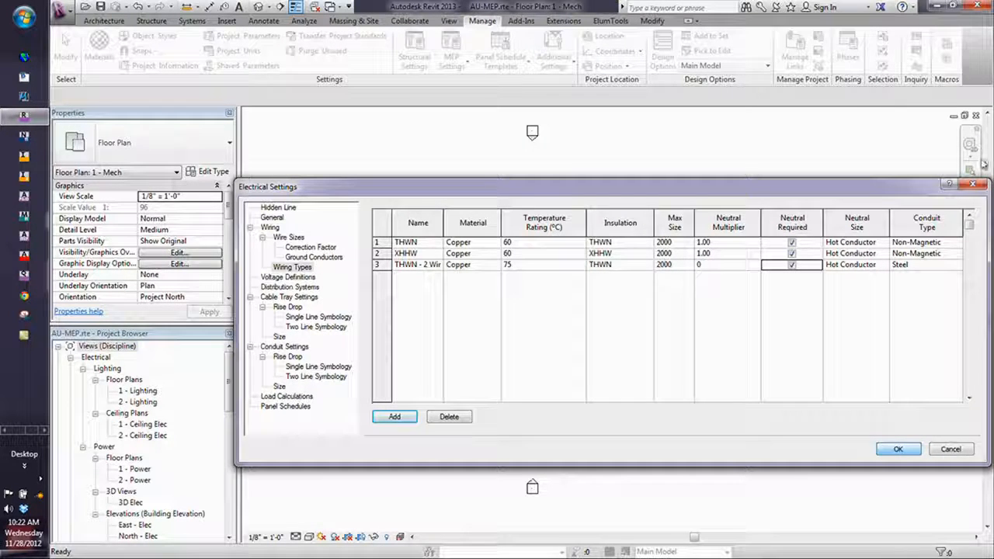
left_click(953, 265)
left_click(957, 268)
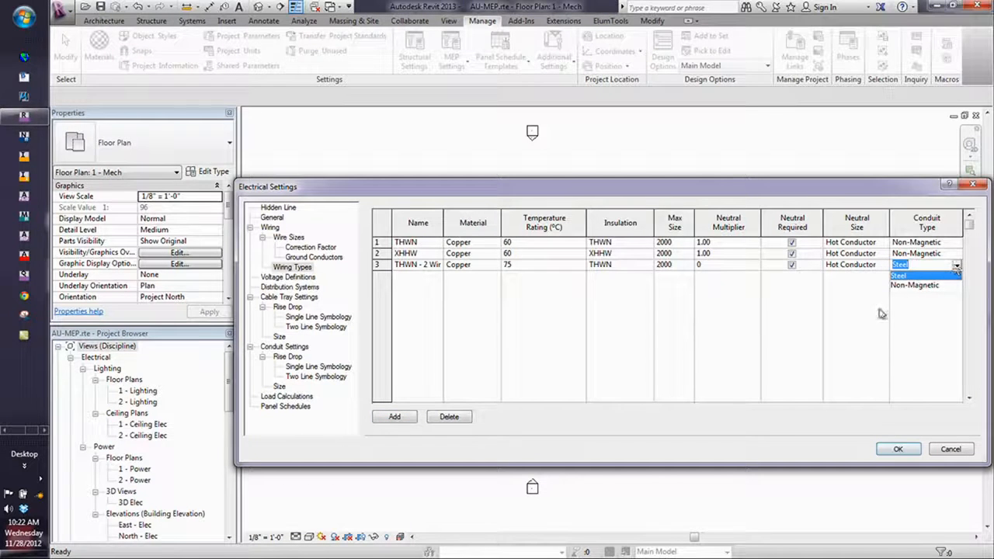
left_click(915, 285)
left_click(898, 449)
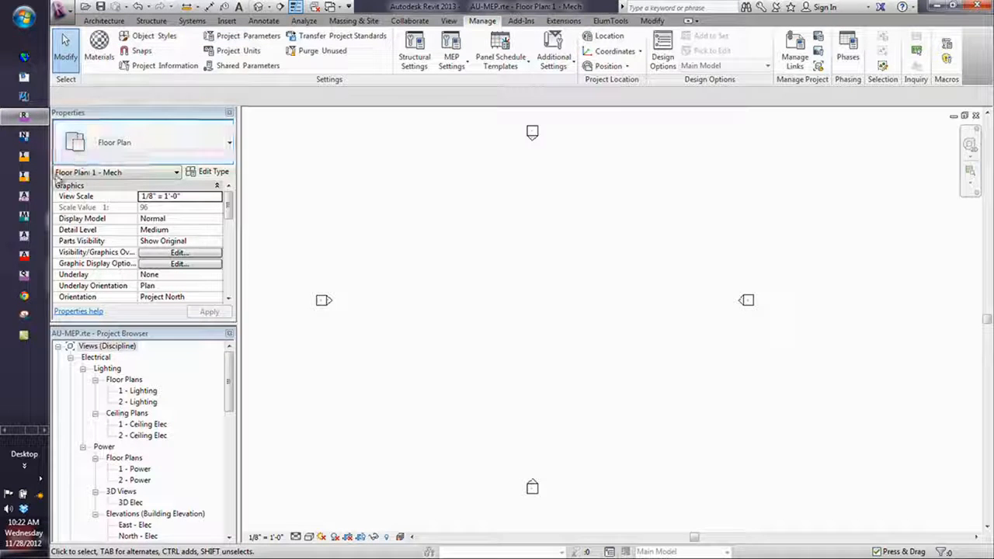
Switch to the PowerPoint slide show, examine the Panel Schedule Example slide, and return to Revit
left_click(14, 432)
mouse_move(42, 179)
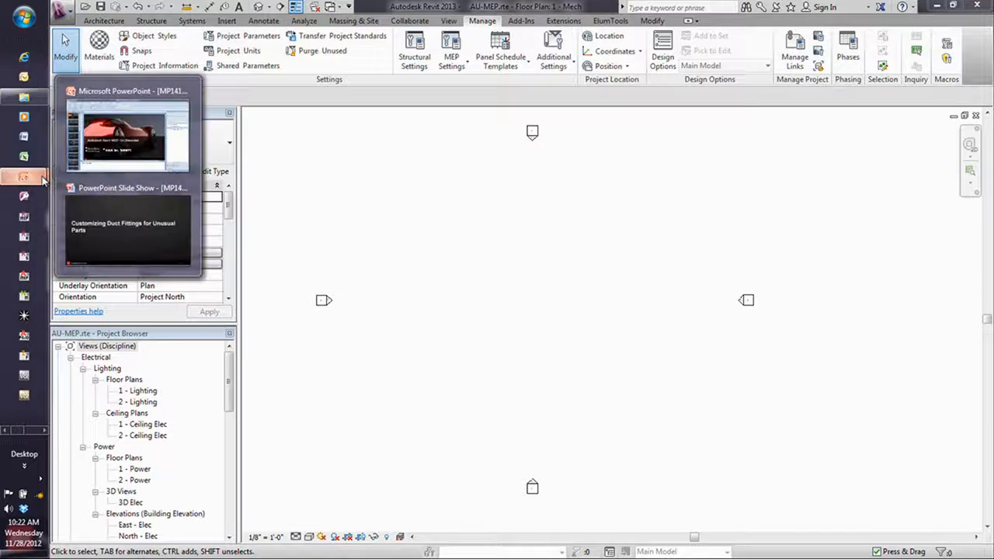
left_click(128, 227)
right_click(448, 154)
left_click(467, 169)
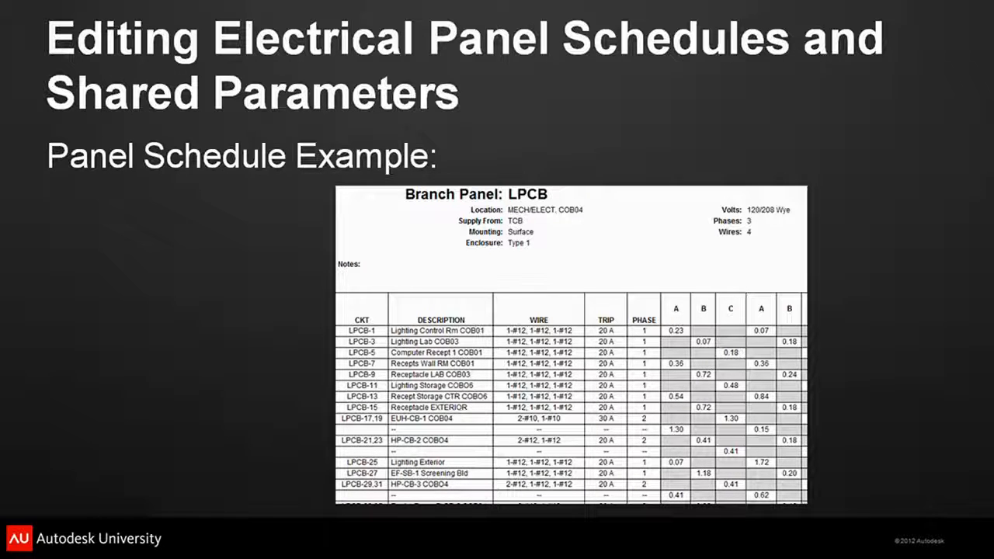
right_click(573, 132)
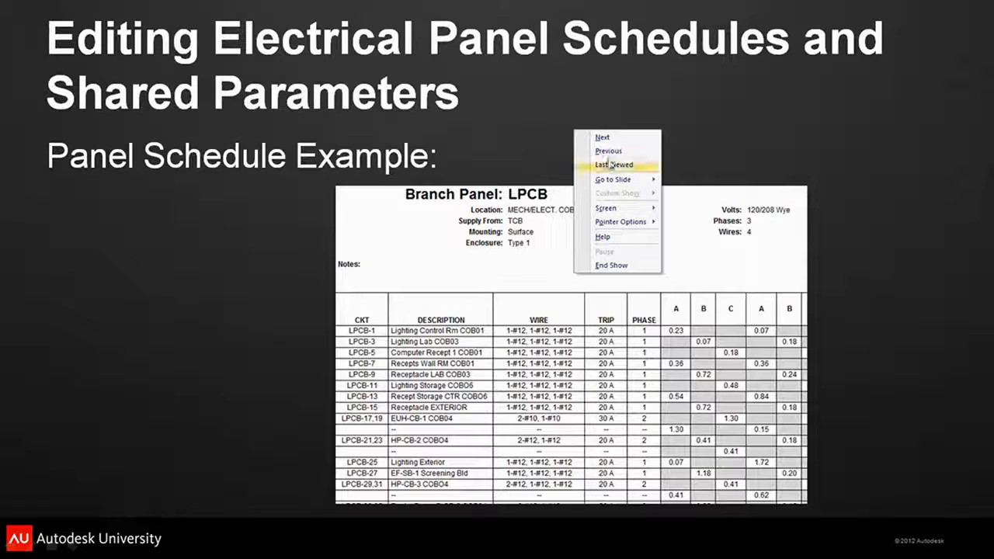
mouse_move(602, 184)
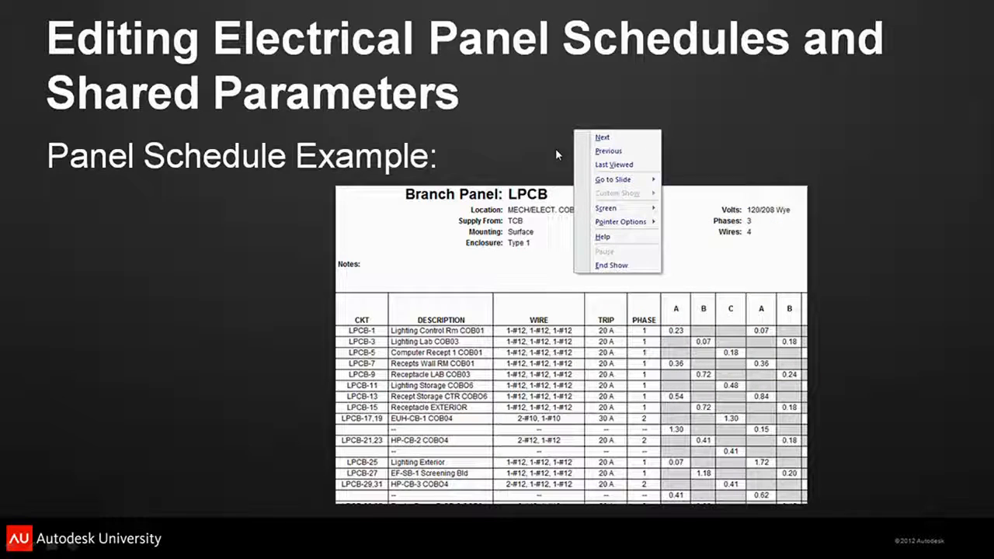
key("alt+Tab")
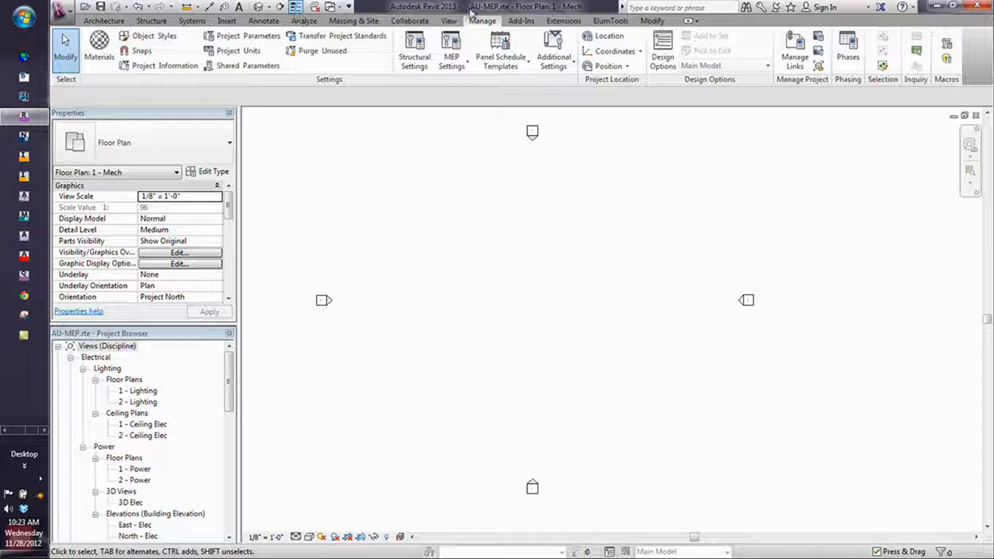
Duplicate the default Switchboard panel schedule template as MCC and close the template manager
left_click(505, 57)
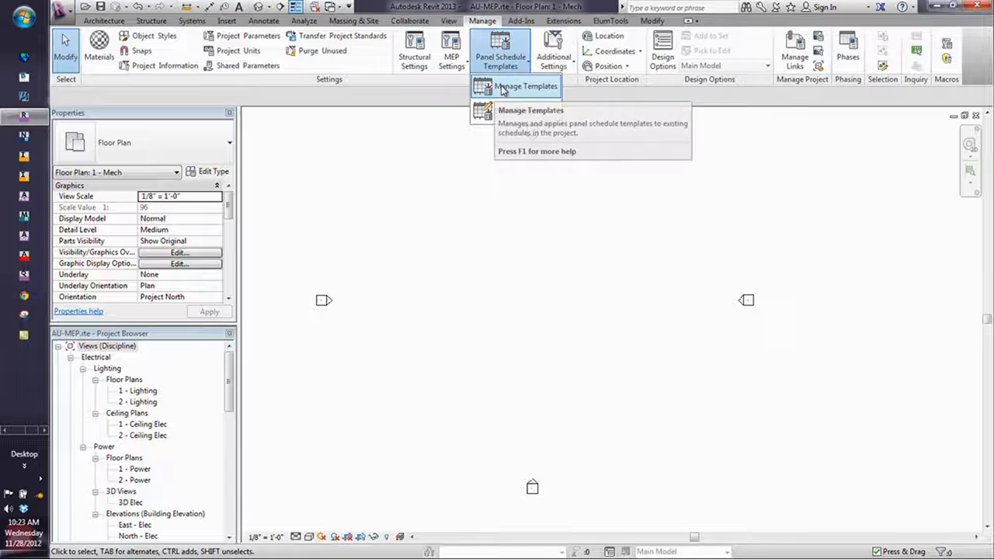
left_click(505, 86)
left_click(483, 169)
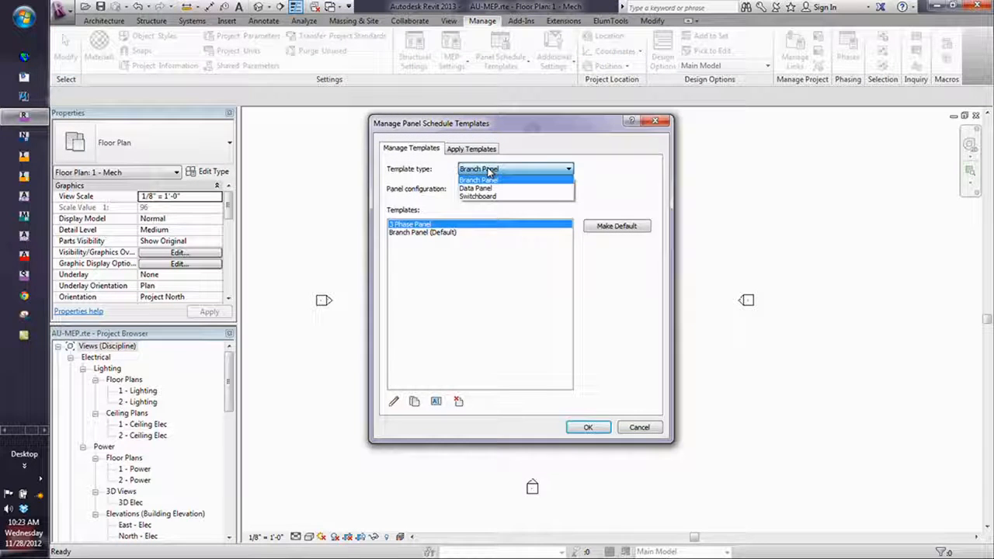
left_click(485, 190)
left_click(492, 171)
left_click(486, 198)
left_click(492, 170)
left_click(487, 198)
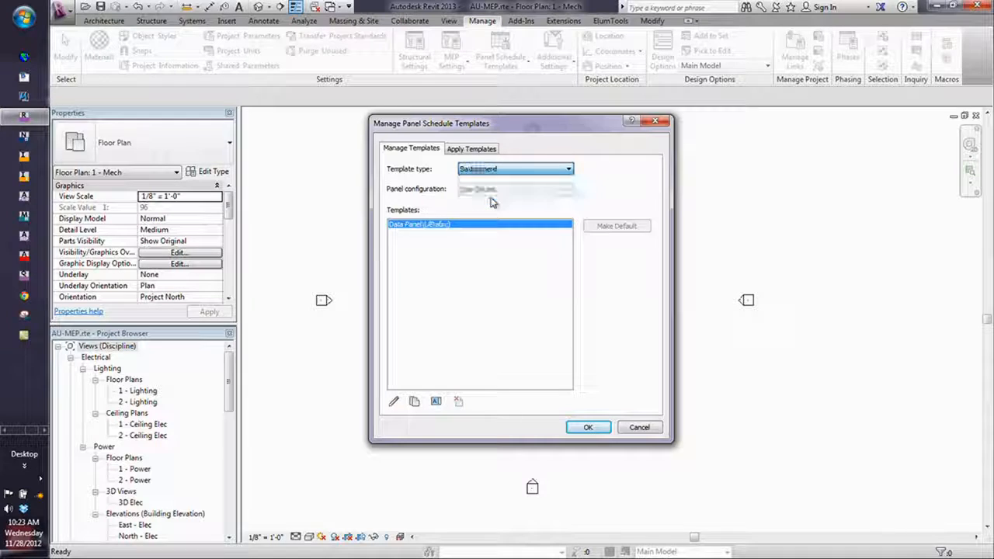
left_click(414, 400)
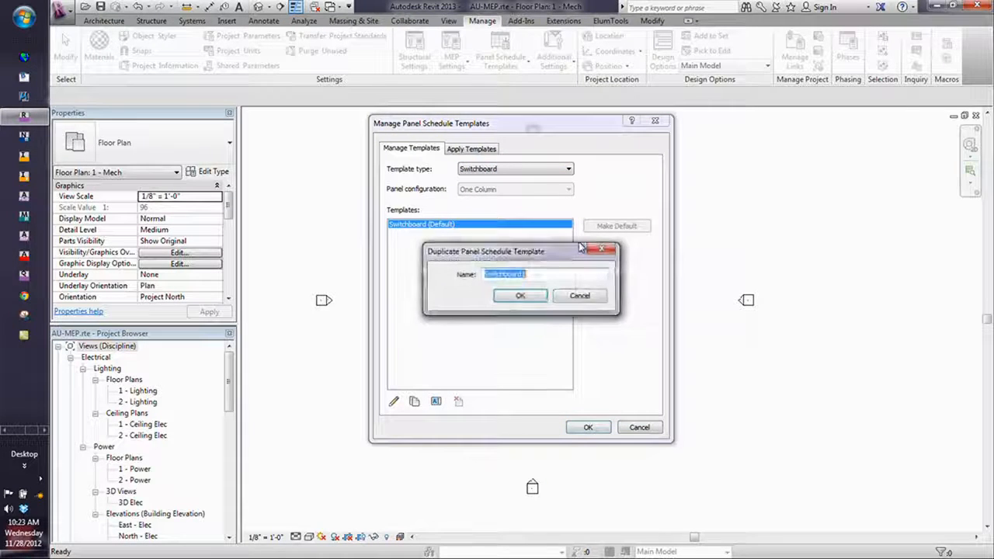
type("MCC")
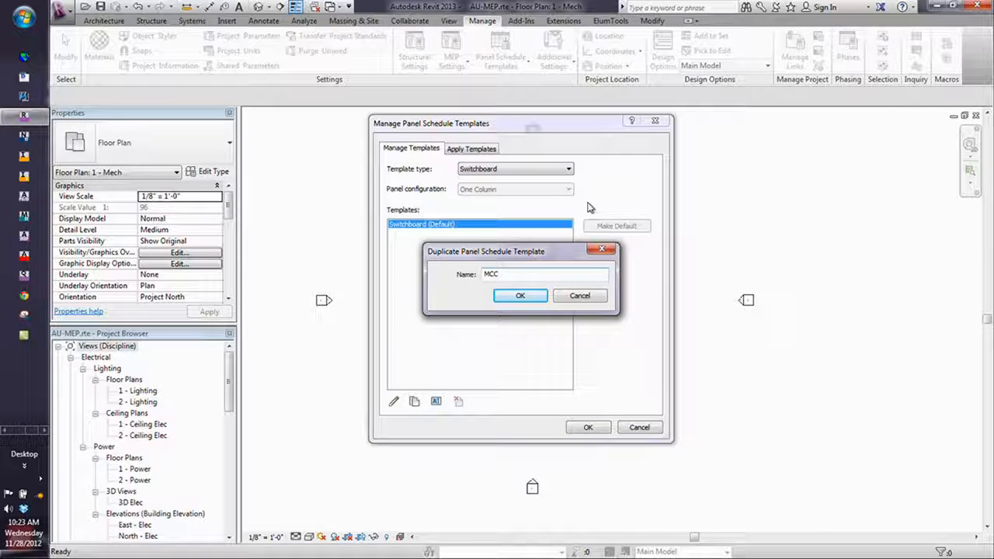
left_click(521, 296)
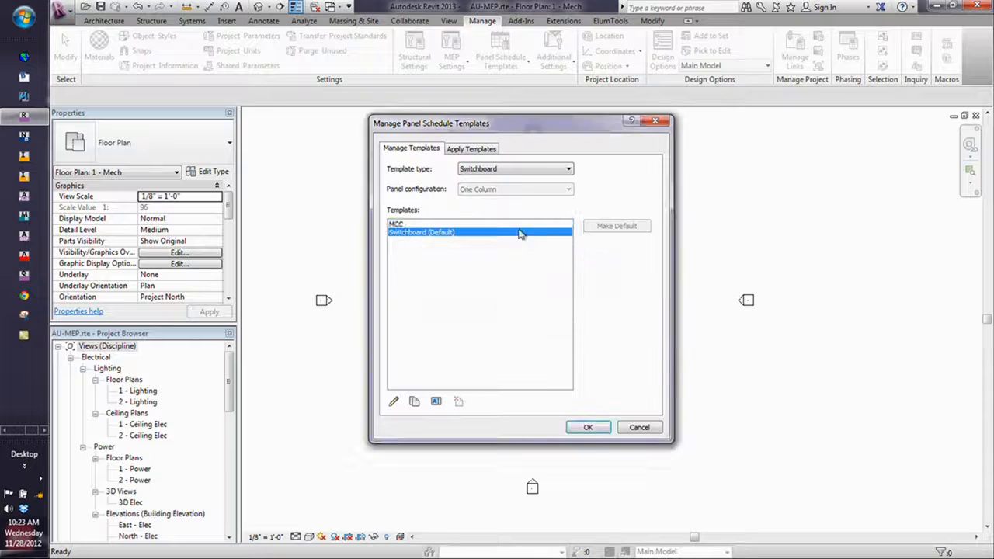
left_click(589, 428)
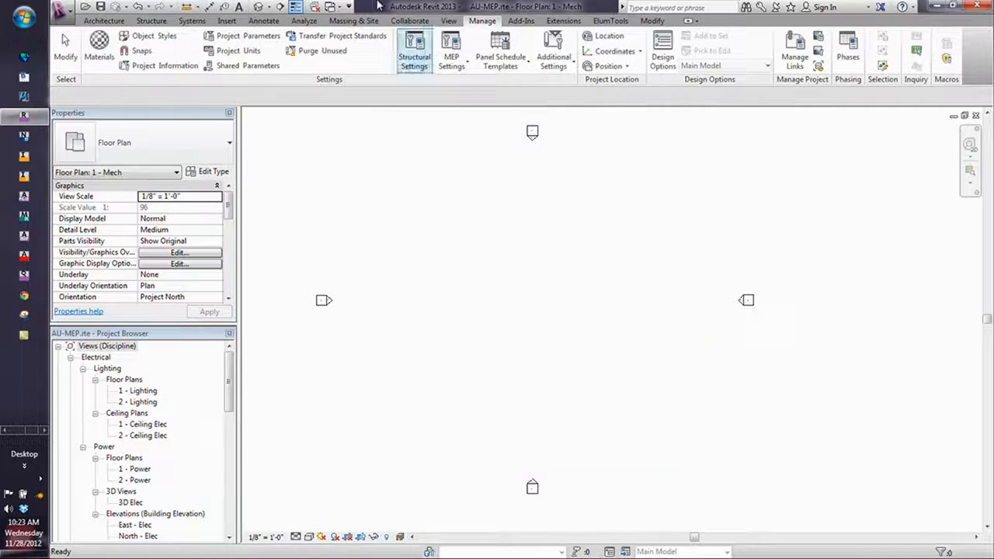
Open the MCC template of the Switchboard type for editing
left_click(500, 61)
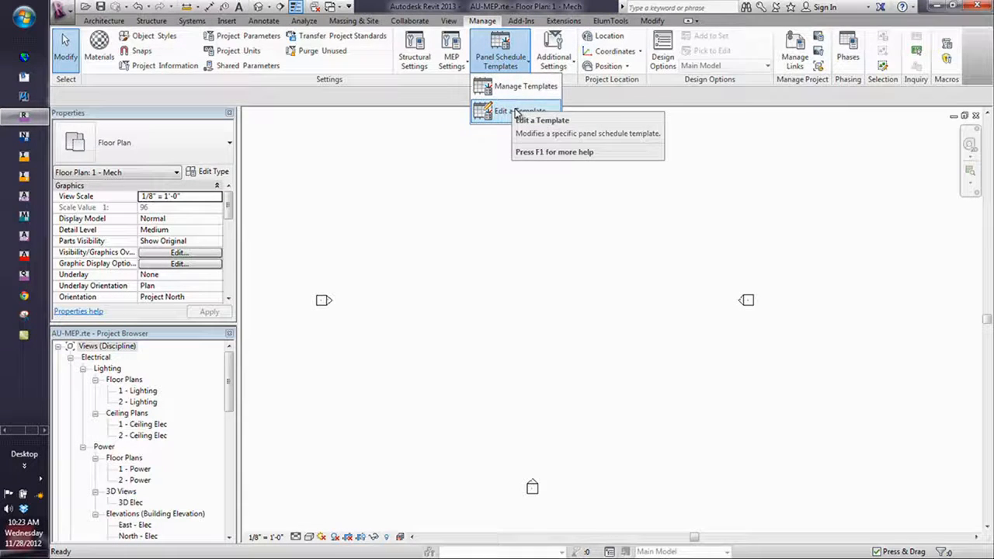
left_click(516, 112)
left_click(529, 174)
left_click(517, 199)
left_click(546, 400)
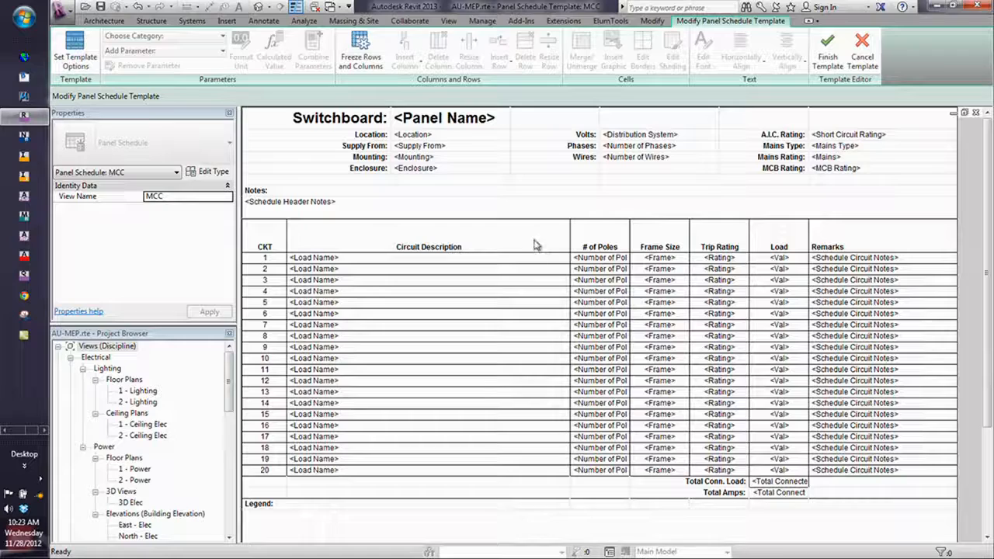
Examine the electrical equipment parameters available for the schedule header notes cell, and cancel editing the MCC template
left_click(349, 208)
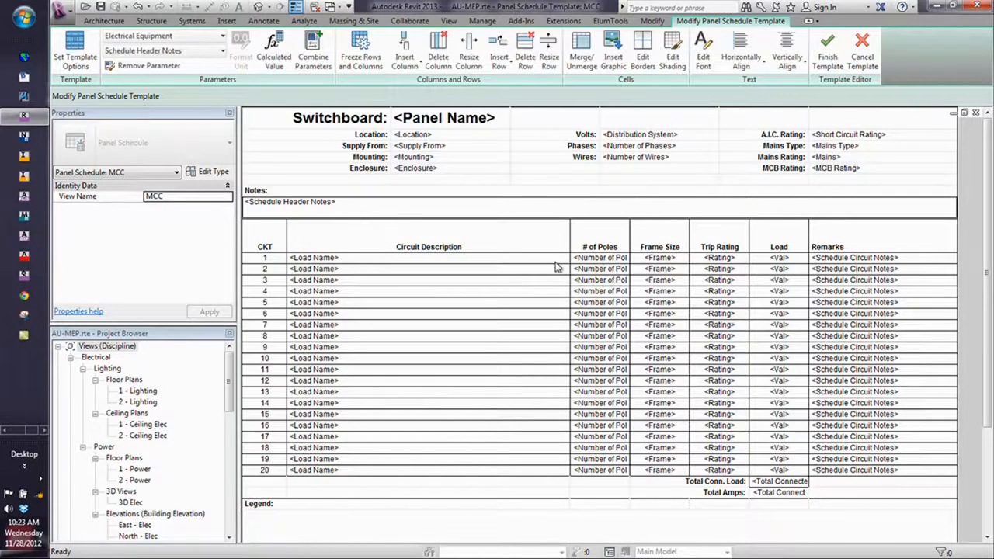
left_click(212, 40)
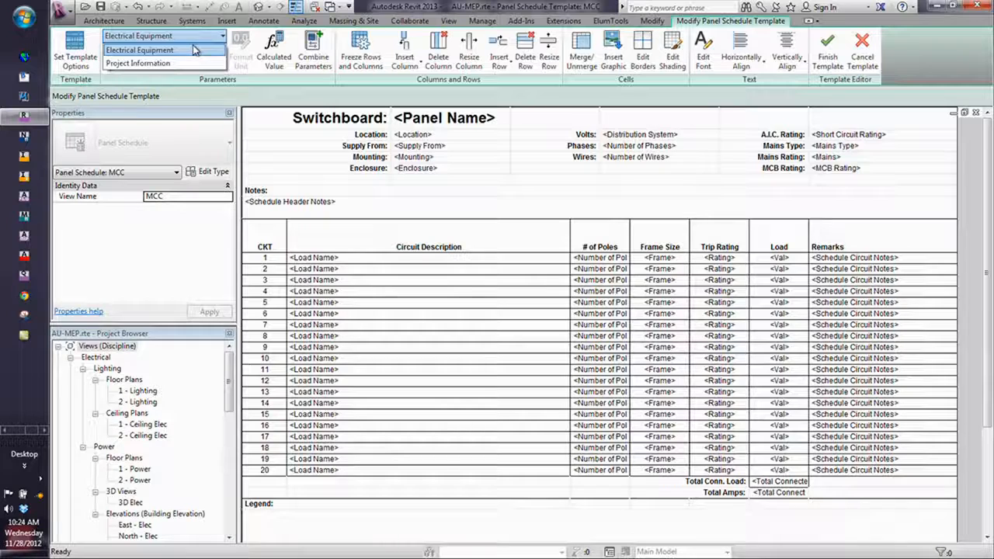
left_click(194, 50)
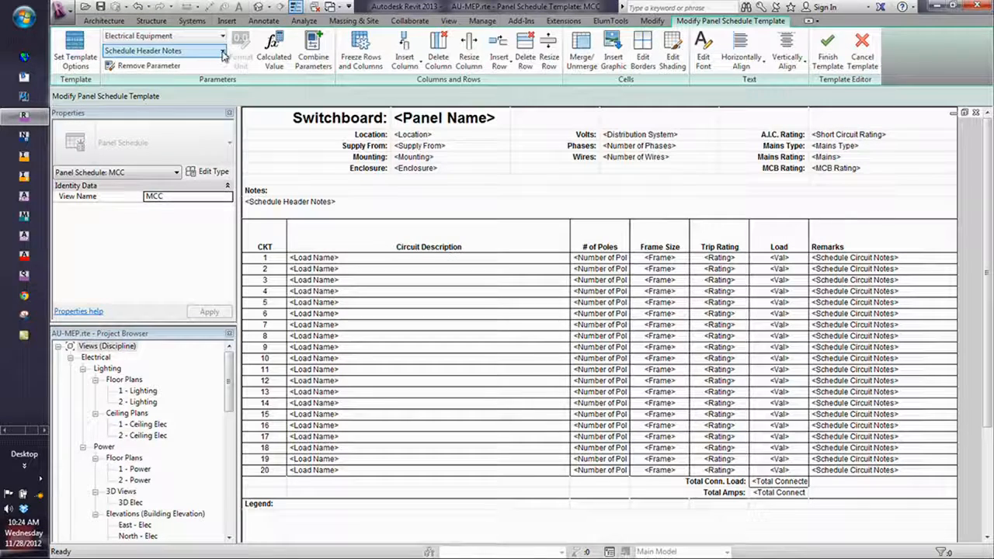
left_click(213, 41)
left_click(164, 50)
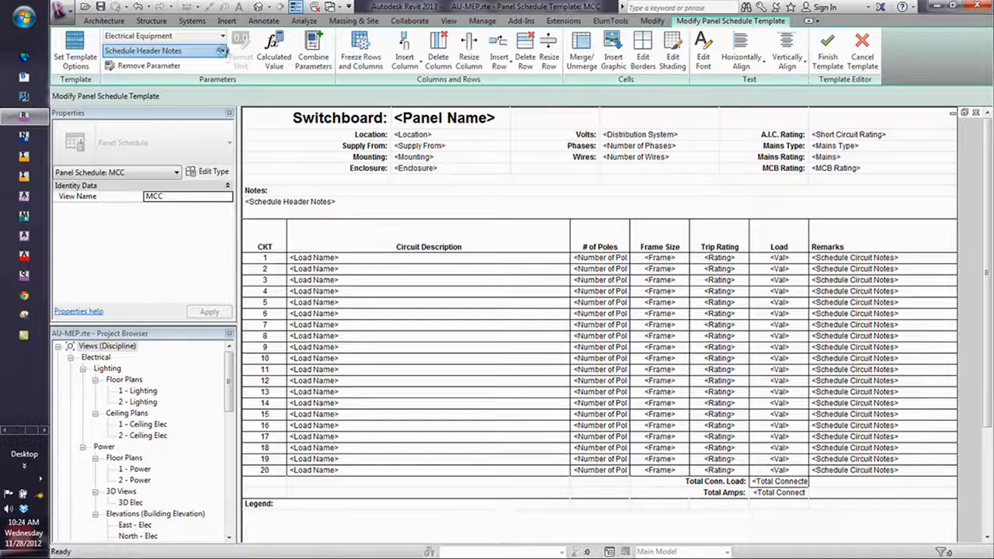
left_click(223, 51)
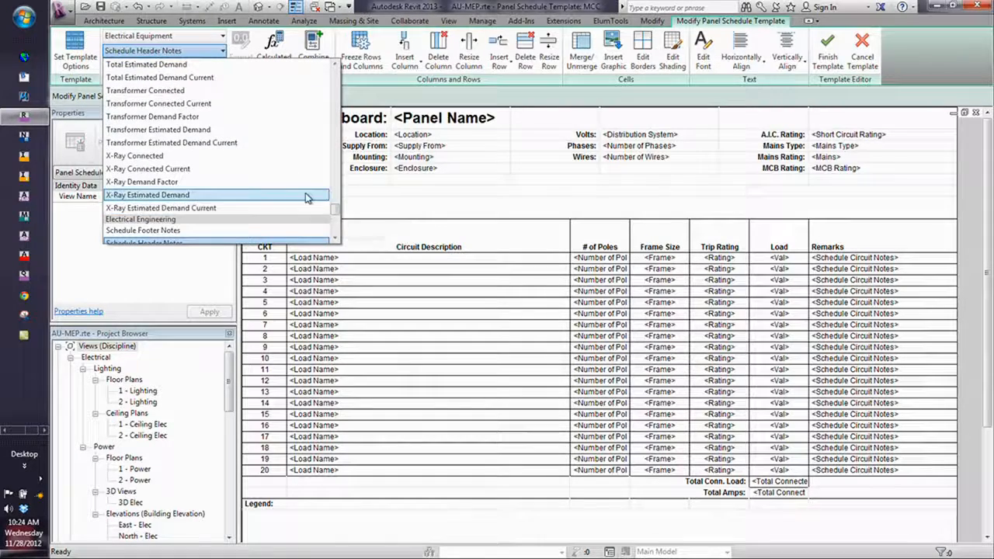
left_click_drag(337, 215, 357, 220)
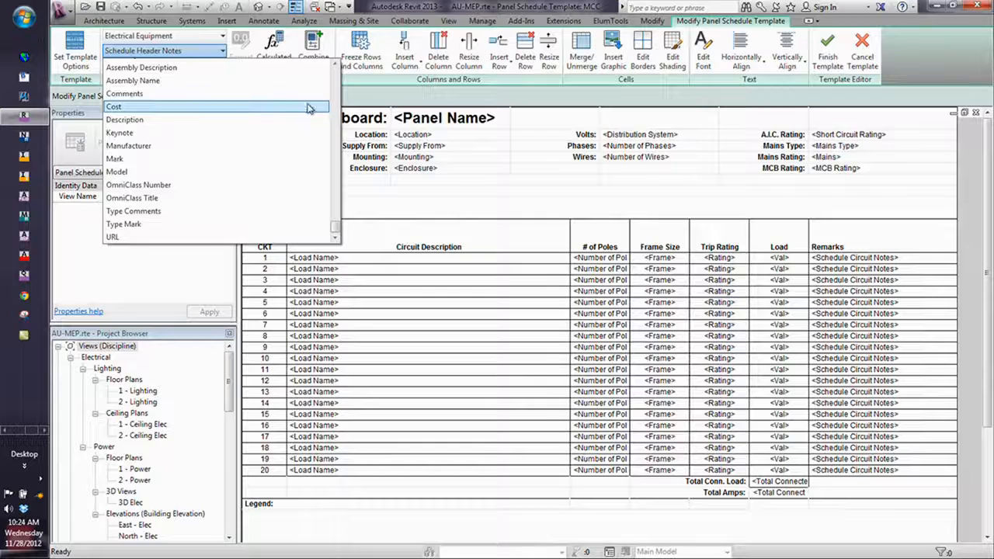
left_click(860, 55)
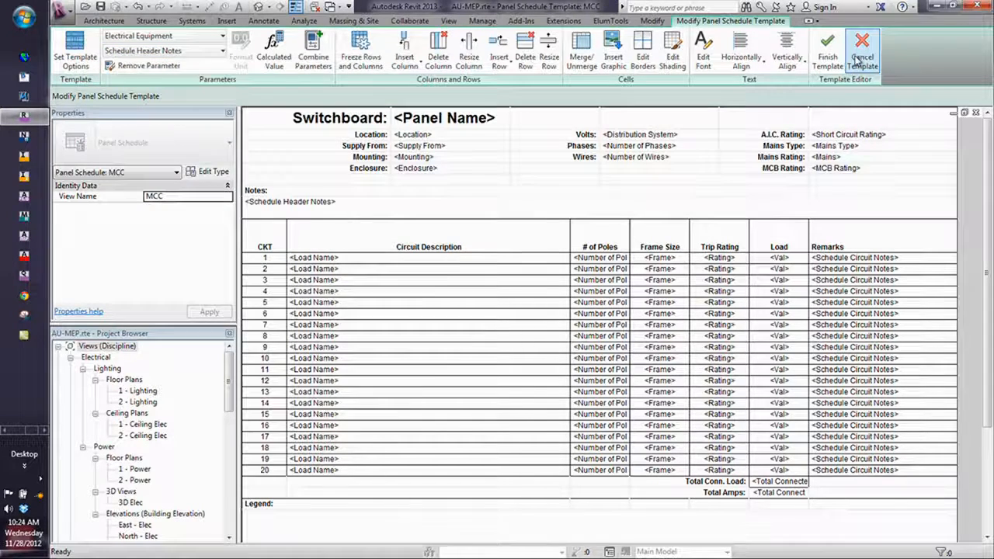
left_click(860, 56)
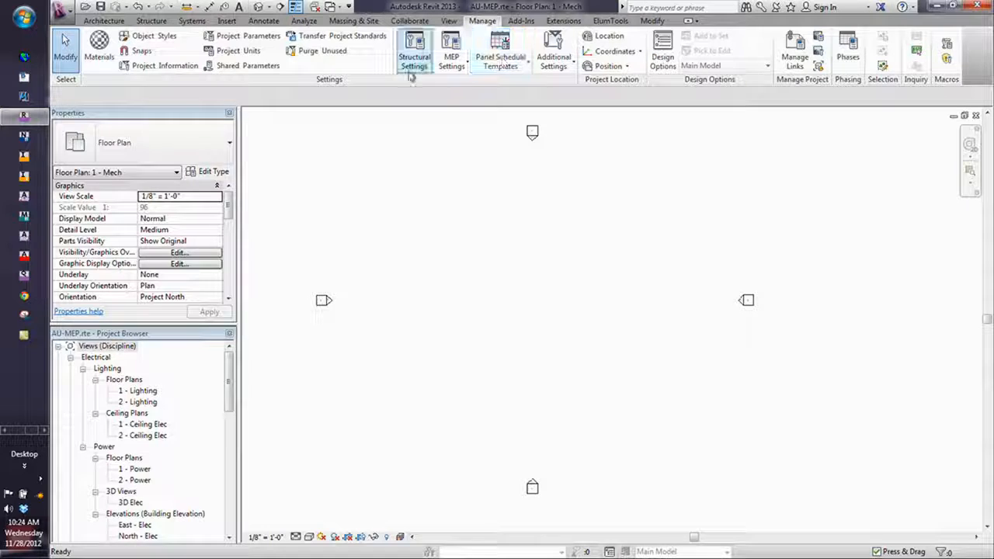
Start a new project parameter as a shared parameter and open the shared parameter file settings for editing
left_click(247, 36)
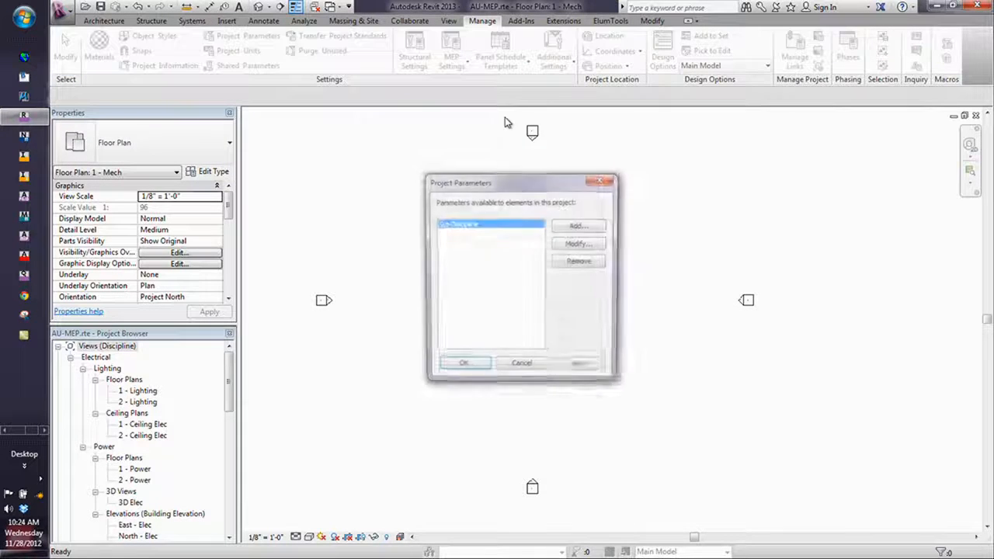
left_click(581, 225)
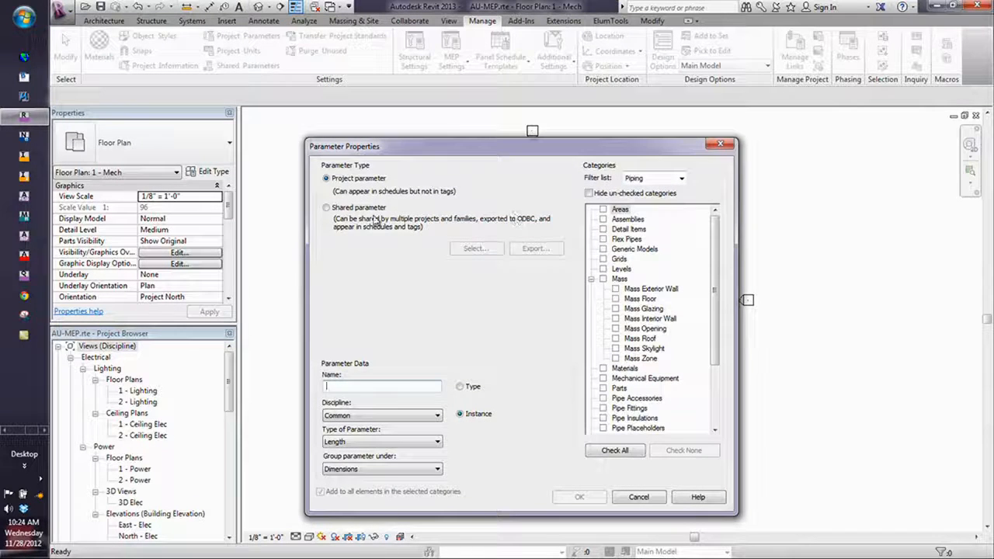
left_click(328, 209)
left_click(473, 248)
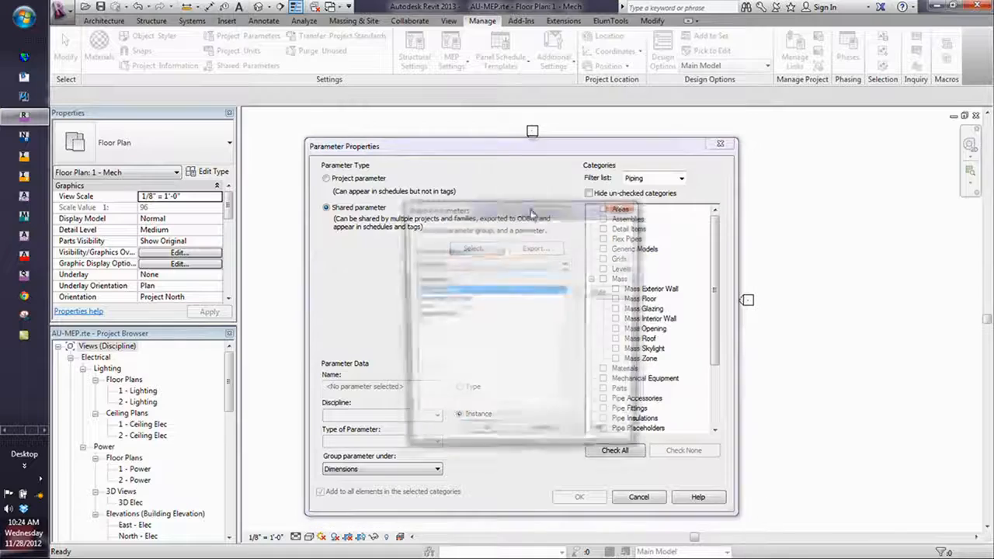
left_click(545, 265)
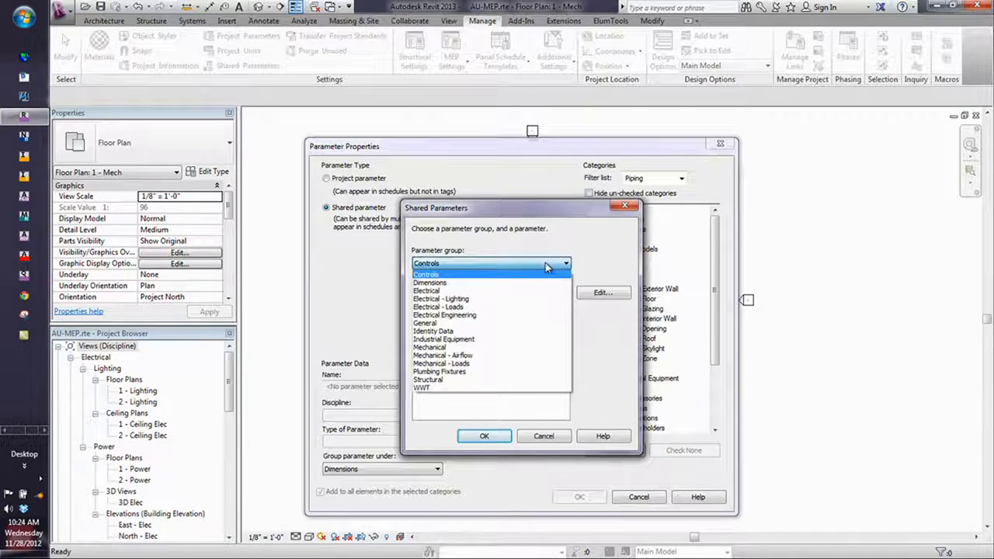
left_click(608, 292)
left_click(608, 292)
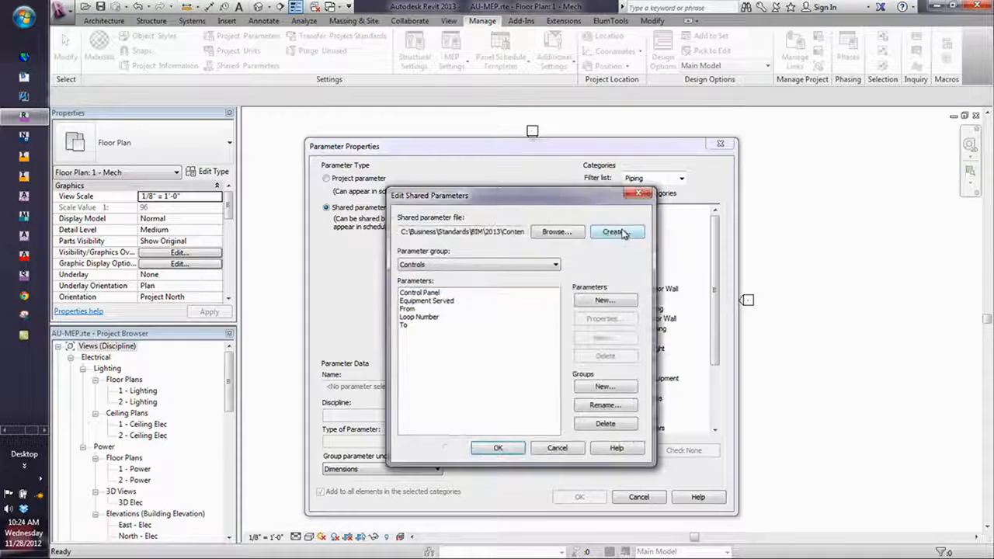
Load AU_MEP_Shared_Parameters.txt from the MP1414 Revit MEP Steroids folder in AU 2012 as the shared parameter file
left_click(556, 232)
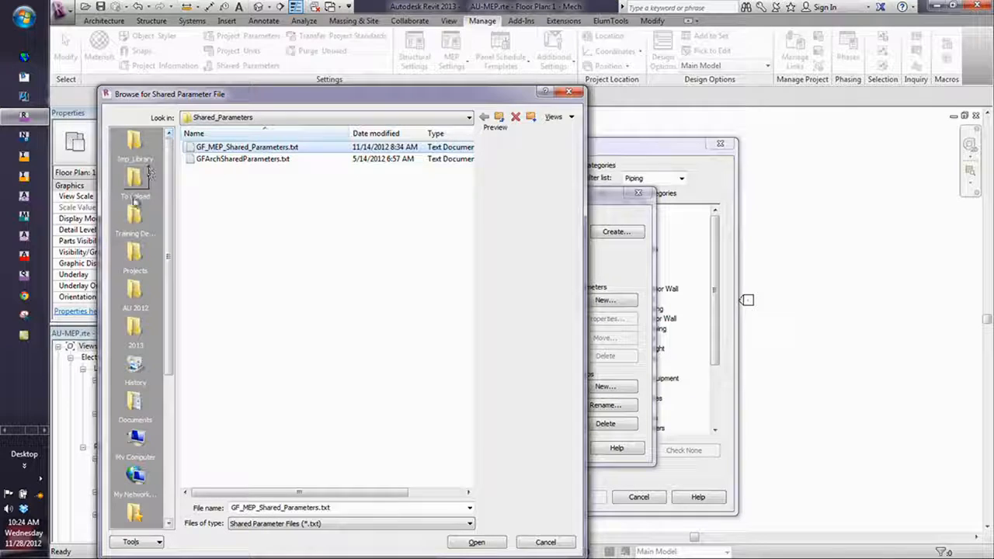
left_click(136, 302)
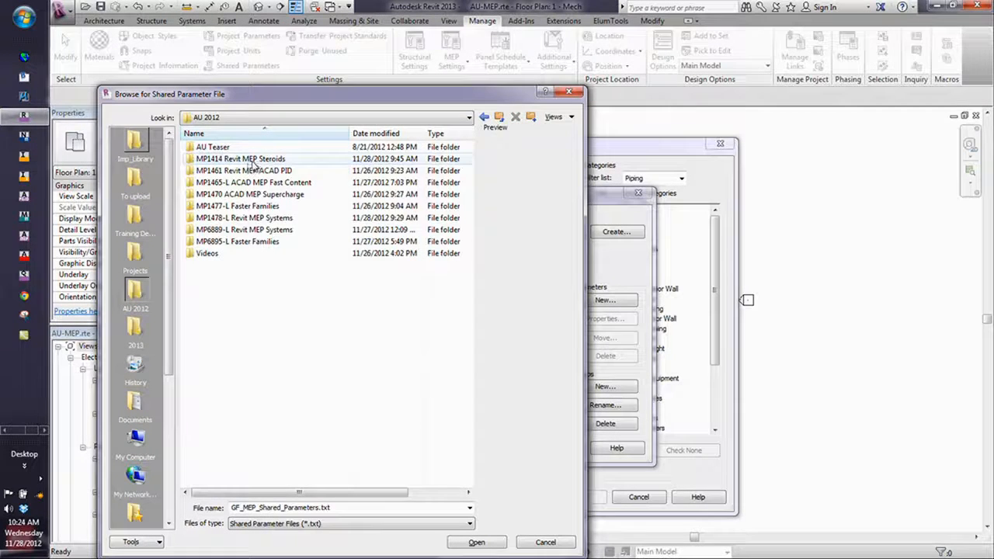
double_click(252, 159)
left_click(247, 171)
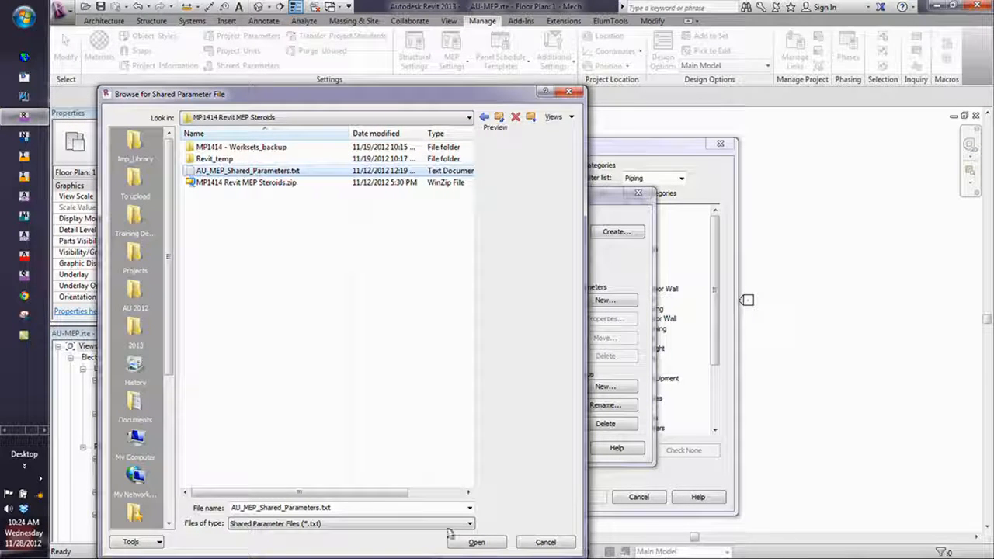
left_click(475, 542)
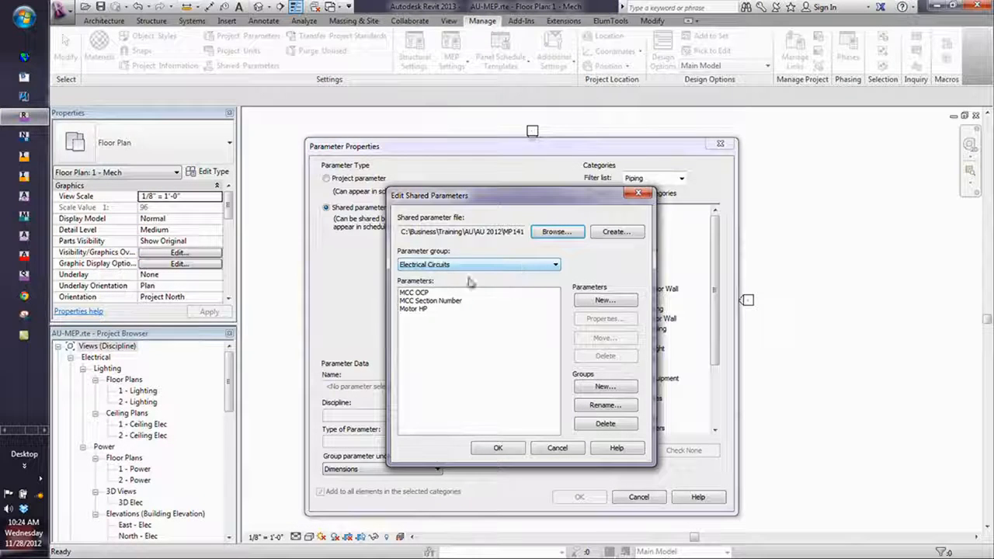
Choose the MCC OCP shared parameter from the Electrical Circuits group and group it under Electrical - Circuiting
left_click(424, 293)
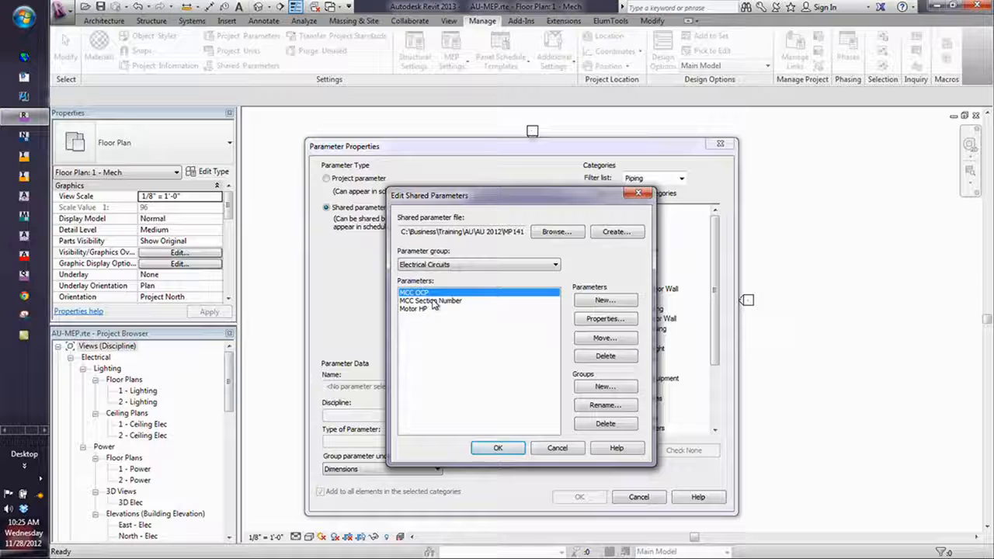
left_click(497, 448)
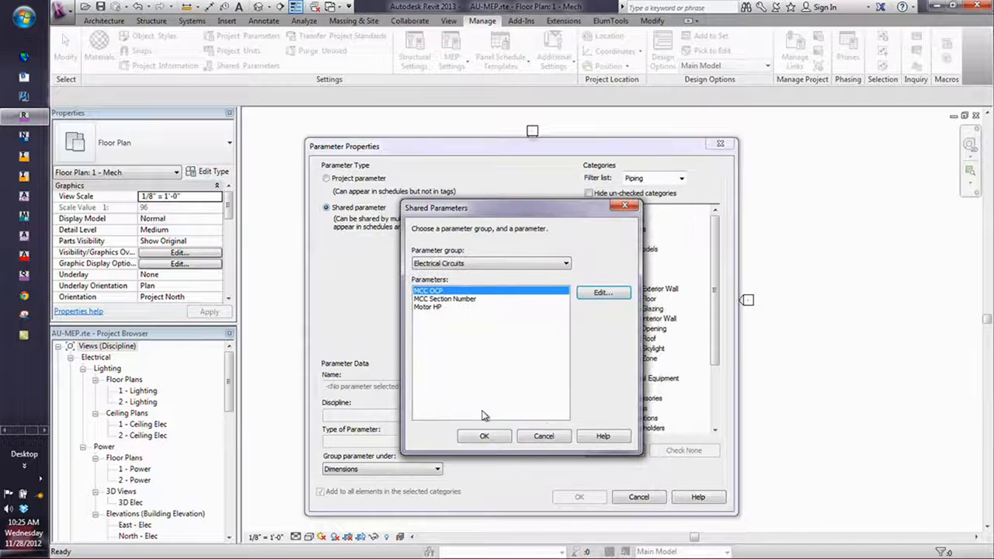
left_click(484, 435)
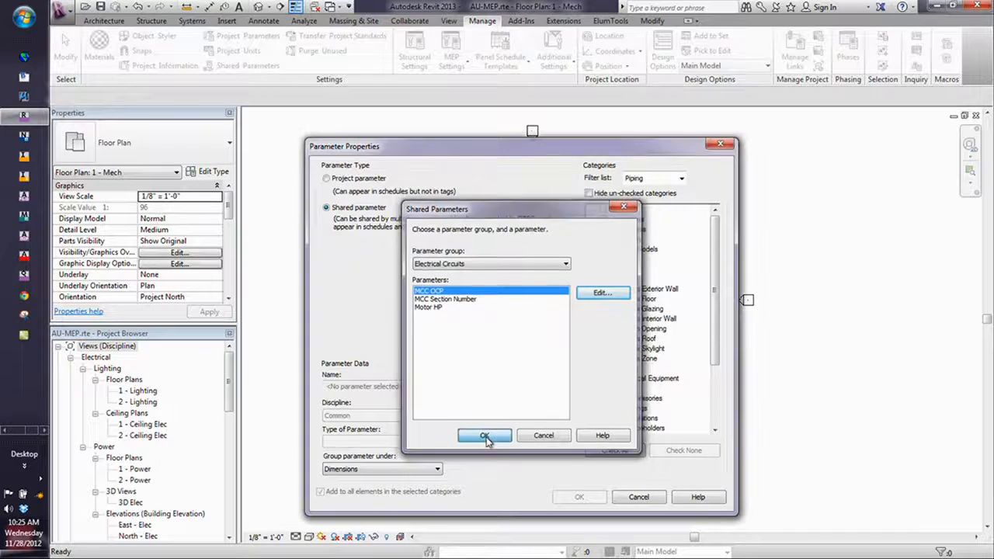
left_click(390, 470)
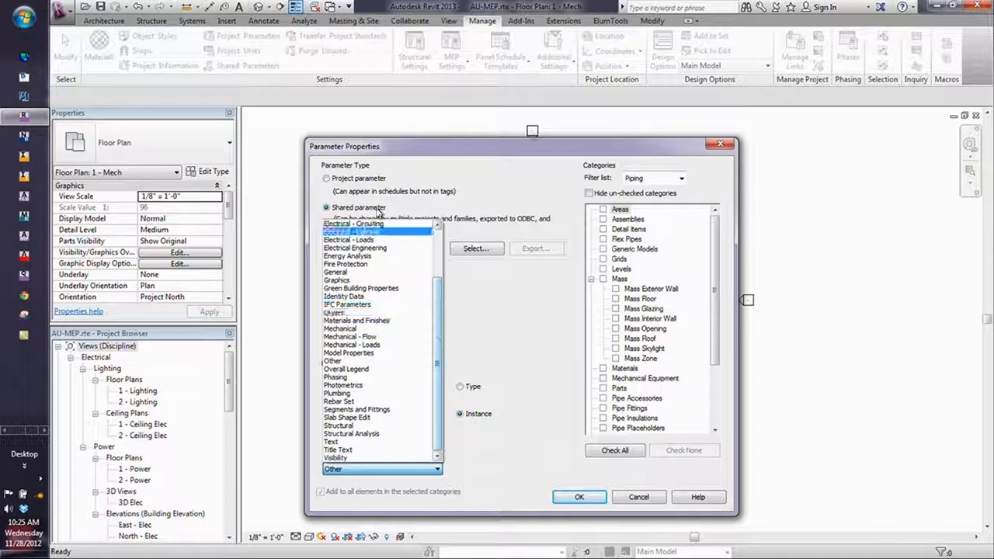
left_click(376, 225)
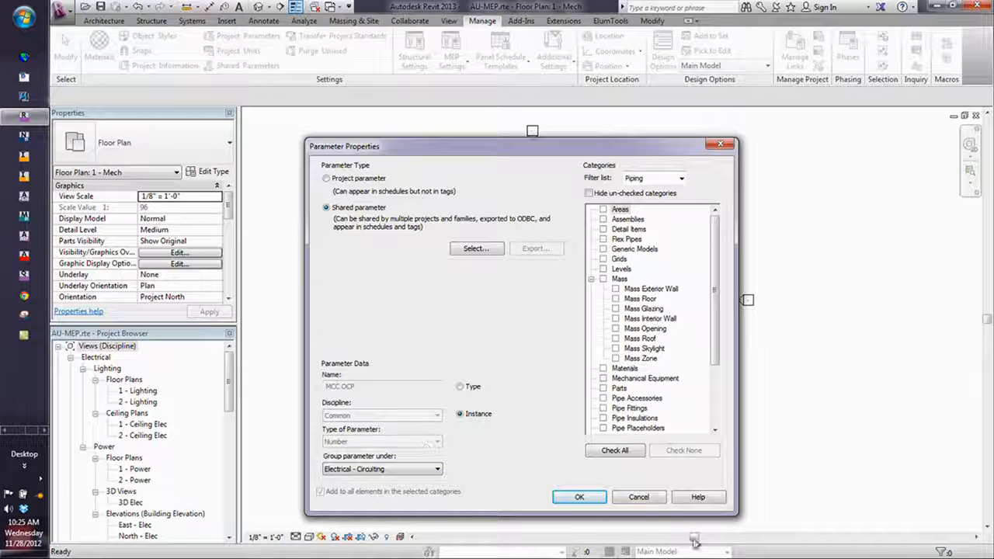
Include Electrical categories in the filter, assign MCC OCP to Electrical Circuits and Electrical Equipment, and add it to the project
mouse_move(715, 294)
left_mouse_down()
mouse_move(716, 342)
mouse_move(717, 279)
left_mouse_up()
left_click(681, 178)
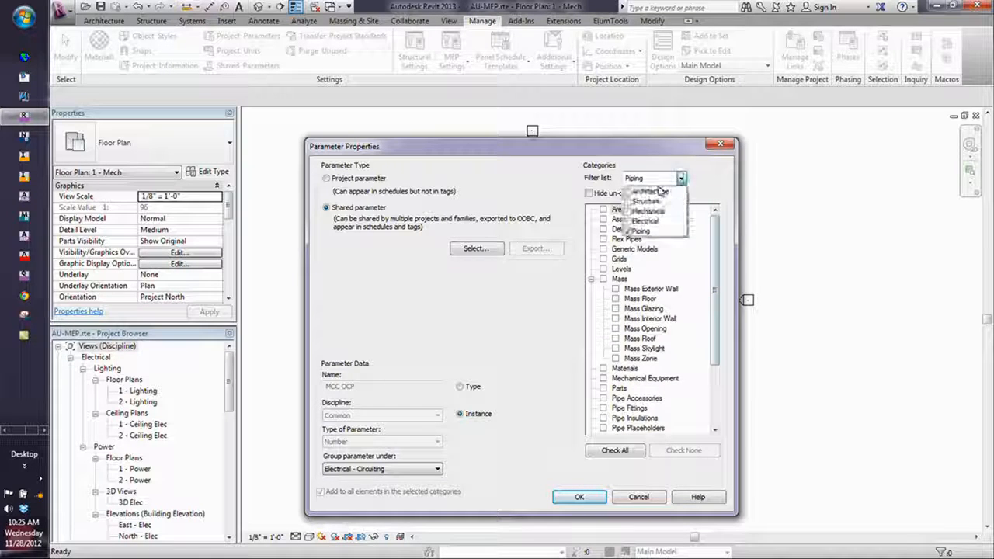
left_click(627, 221)
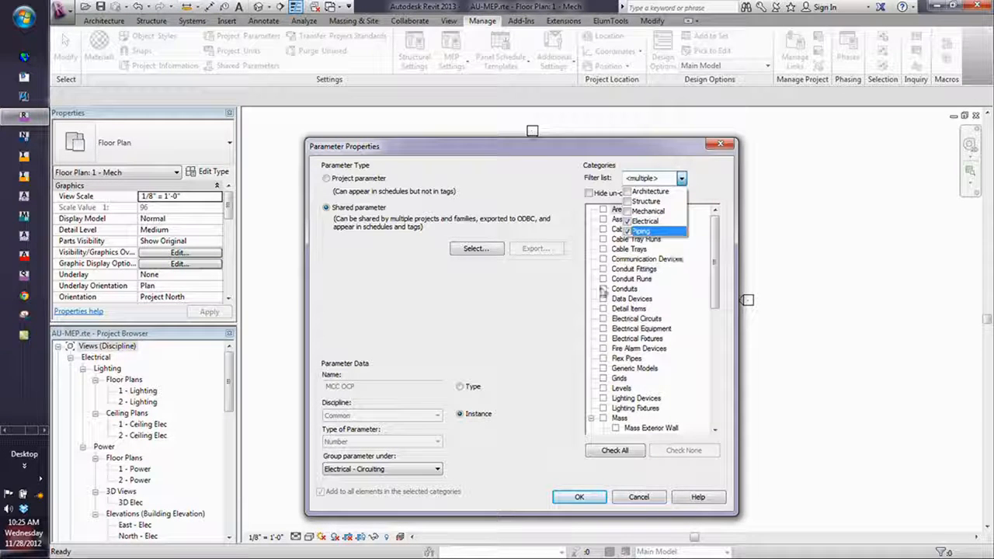
left_click(608, 323)
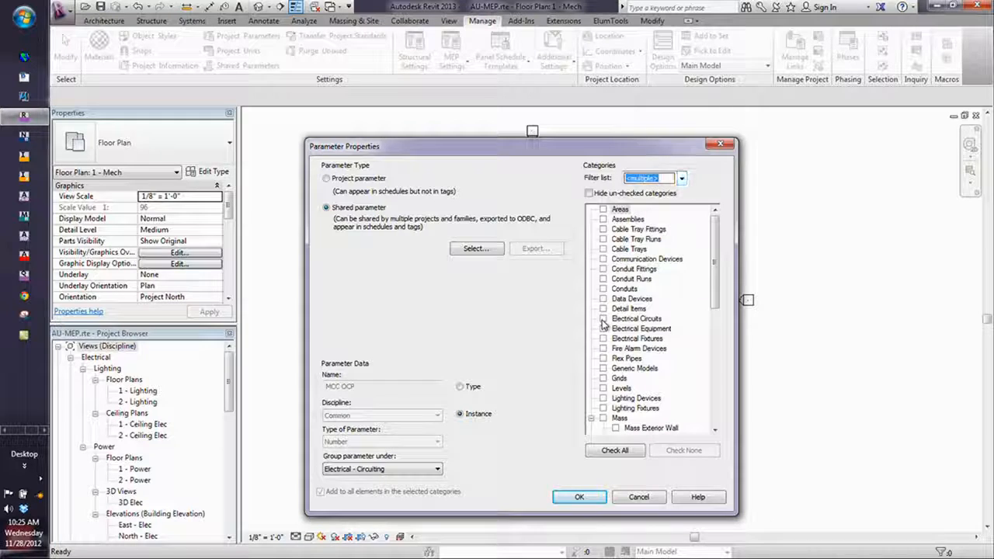
left_click(603, 318)
left_click(603, 329)
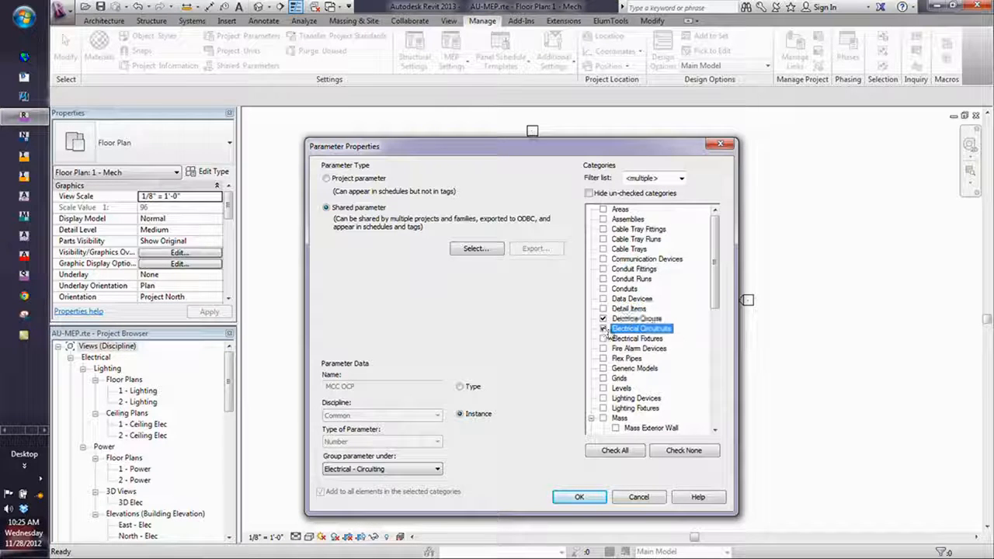
left_click(580, 497)
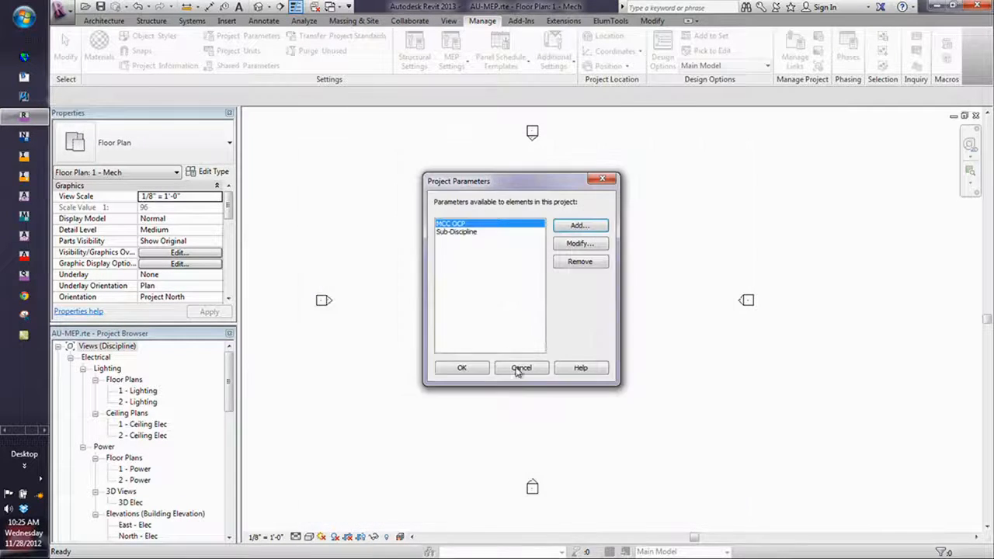
Start another project parameter using the MCC Section Number shared parameter
left_click(582, 226)
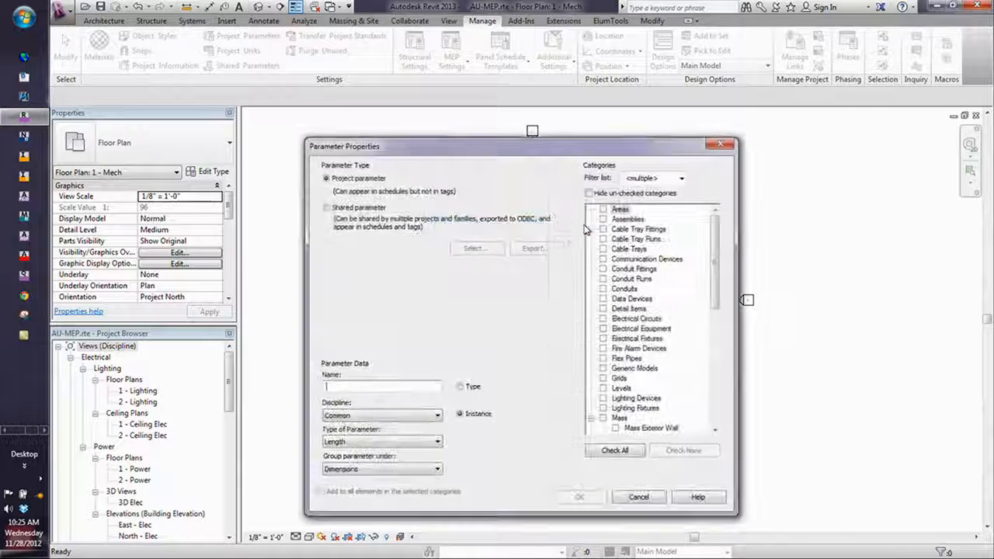
left_click(327, 208)
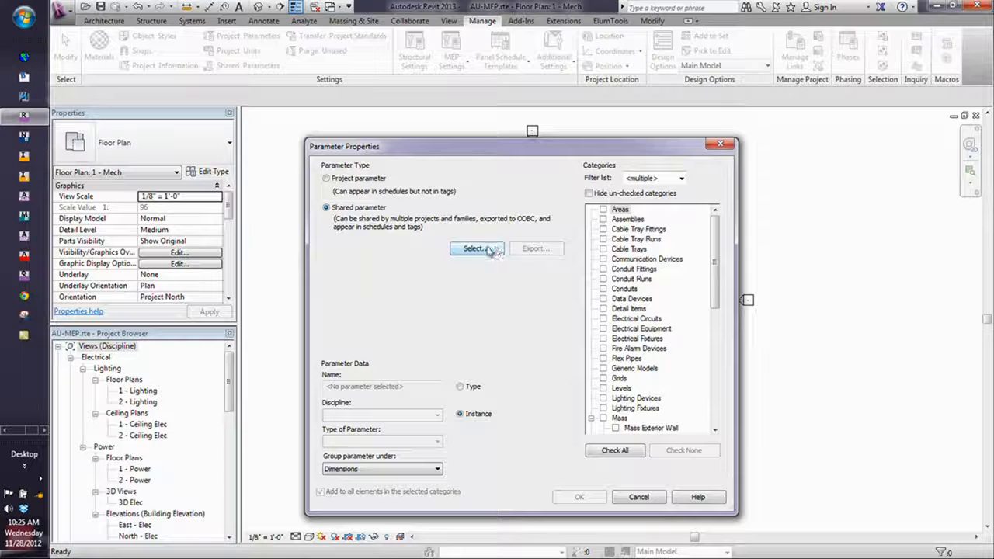
left_click(480, 248)
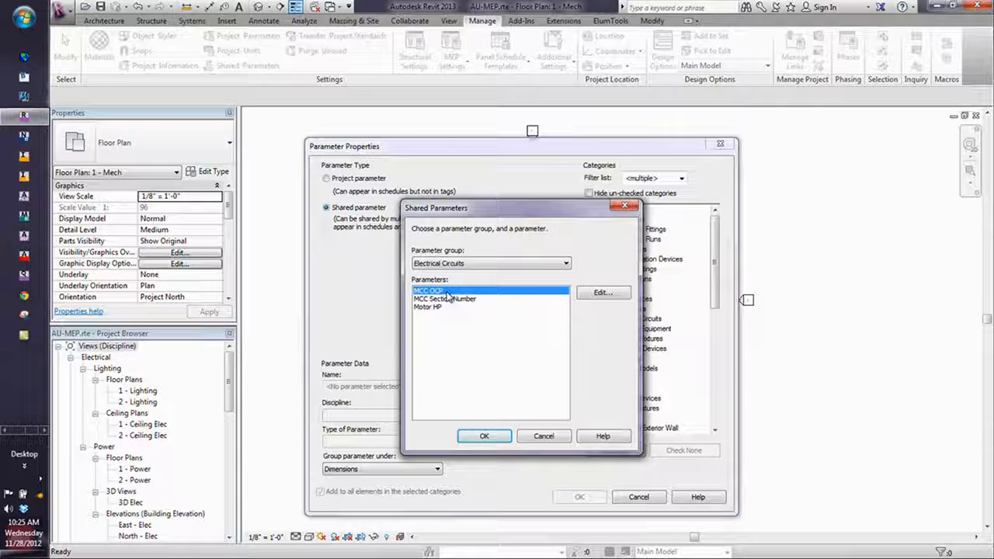
left_click(449, 299)
left_click(485, 436)
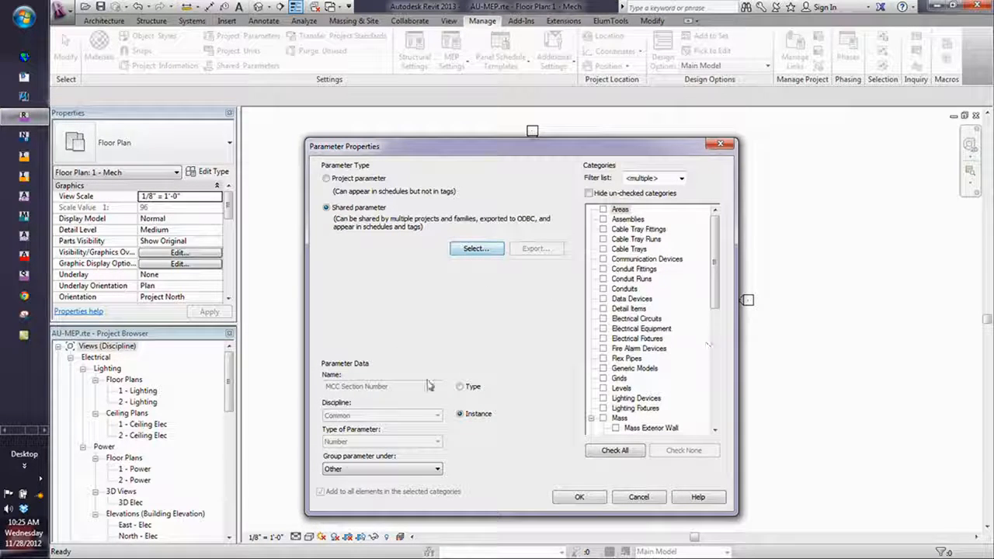
Group MCC Section Number under Electrical - Circuiting, assign it to Electrical Circuits and Electrical Equipment, and add it to the project
left_click(388, 469)
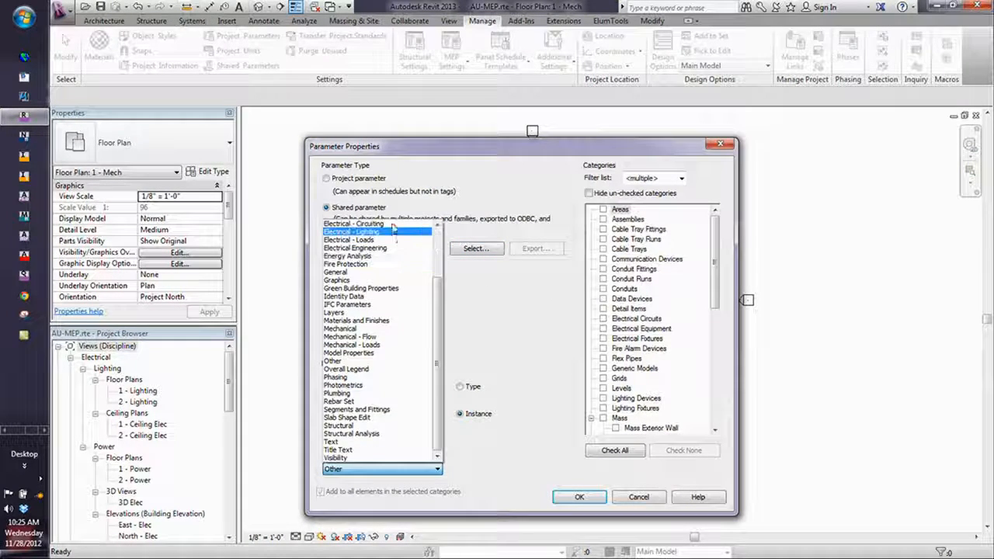
left_click(357, 224)
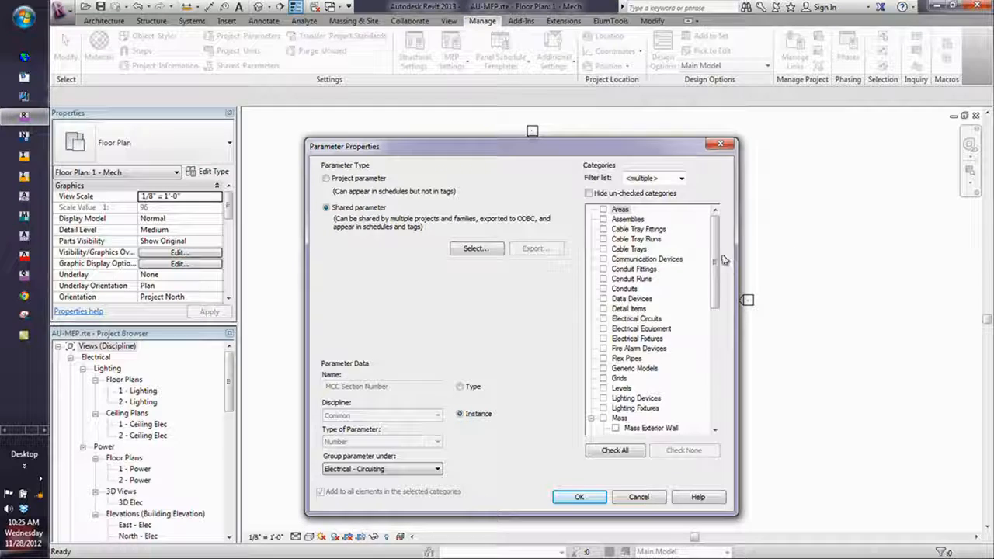
left_click(604, 319)
left_click(603, 329)
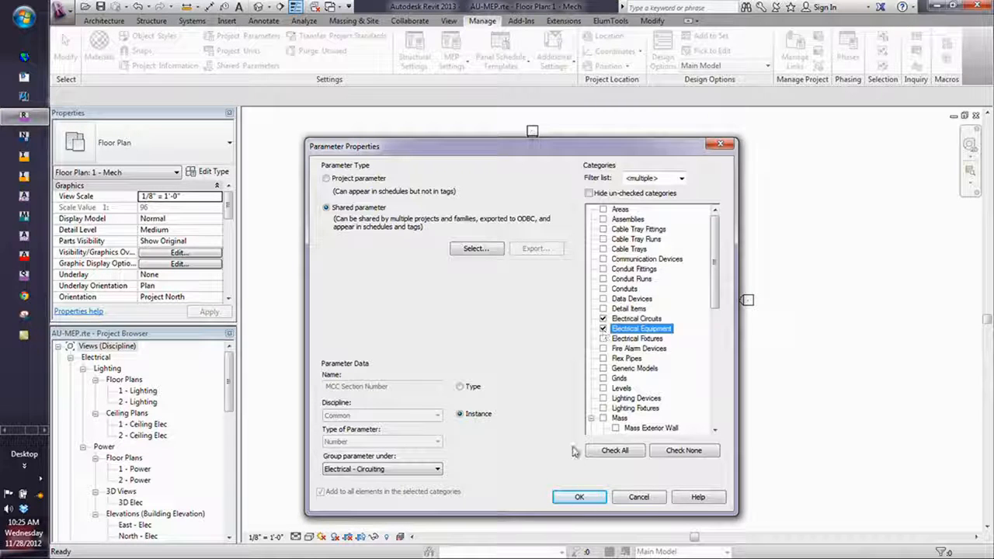
left_click(579, 497)
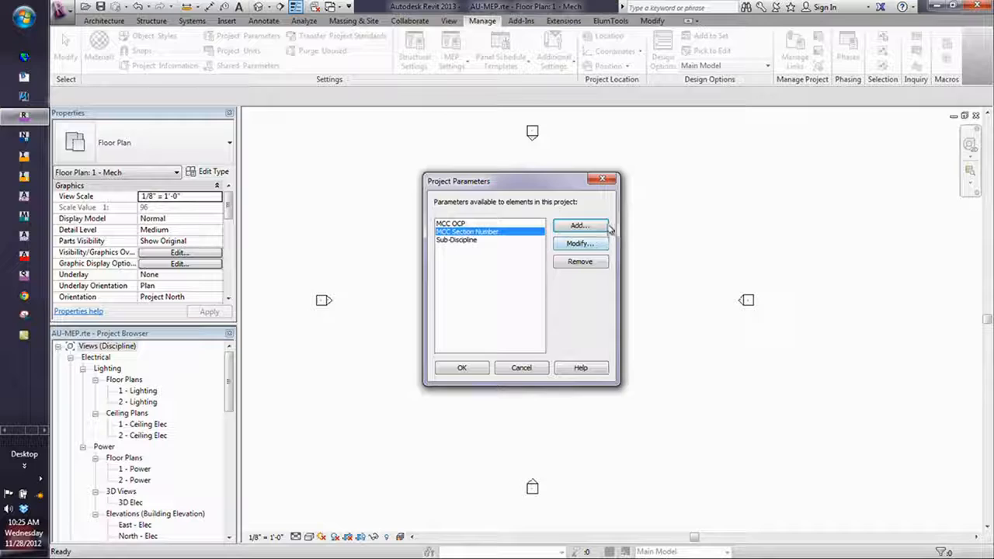
Start another project parameter using the Motor HP shared parameter from the Electrical Circuits group
left_click(579, 225)
left_click(326, 207)
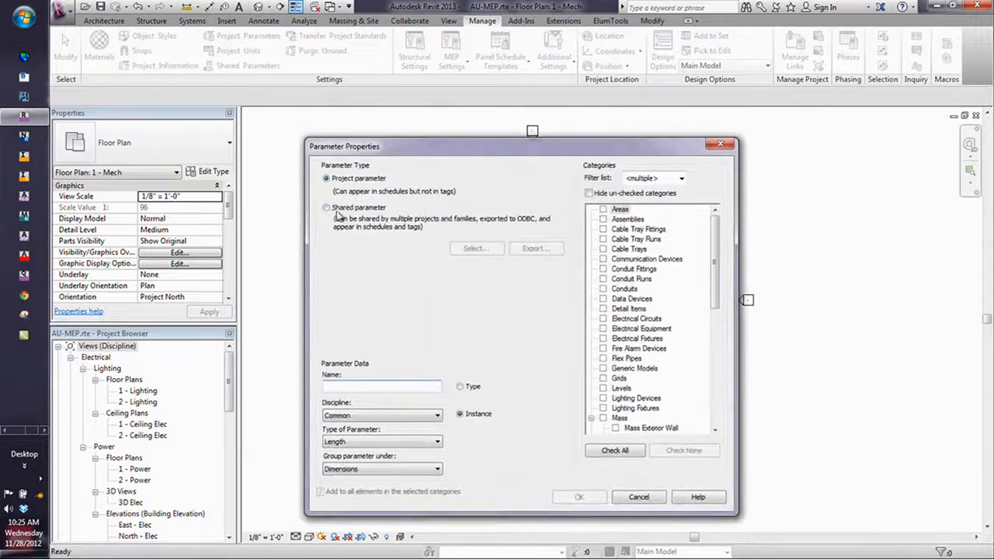
left_click(476, 248)
left_click(467, 263)
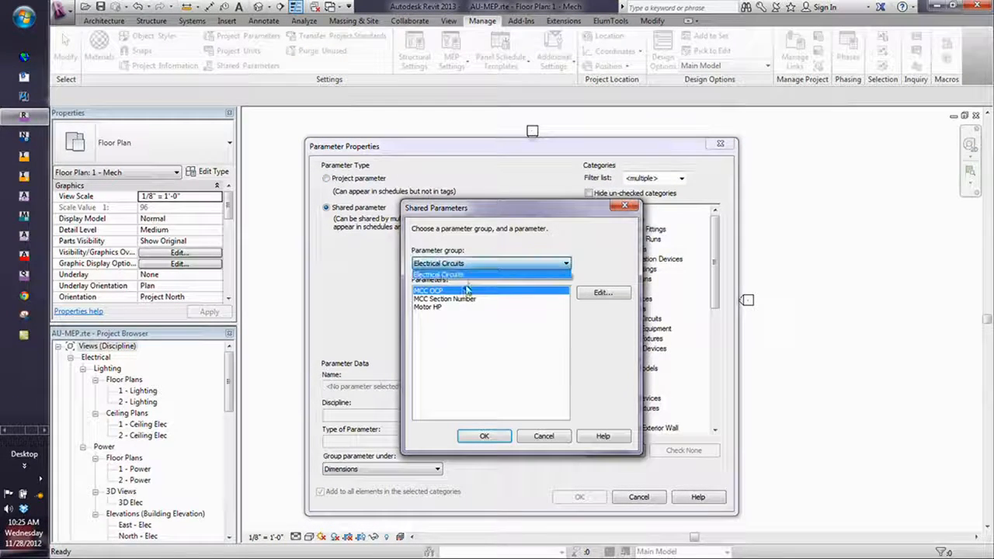
left_click(462, 274)
left_click(439, 307)
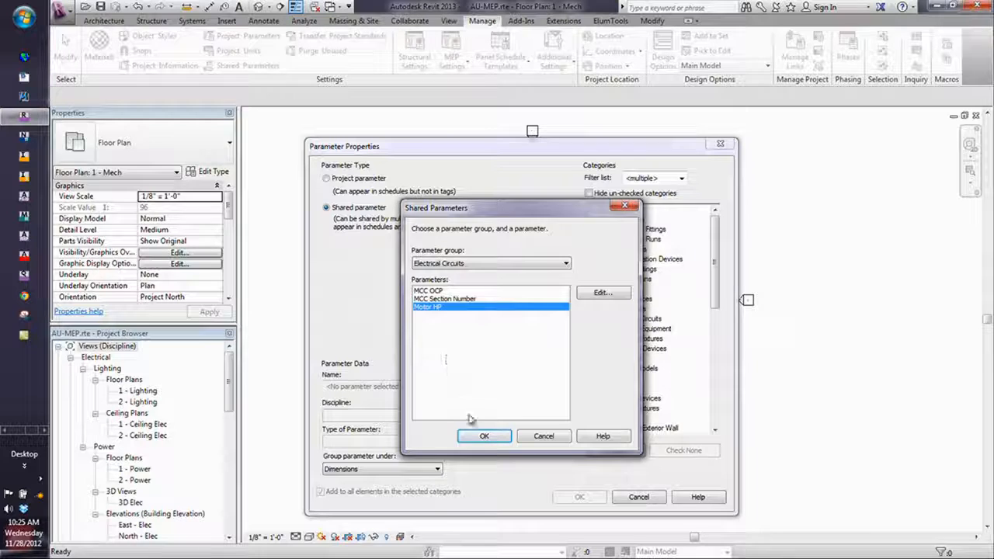
left_click(484, 435)
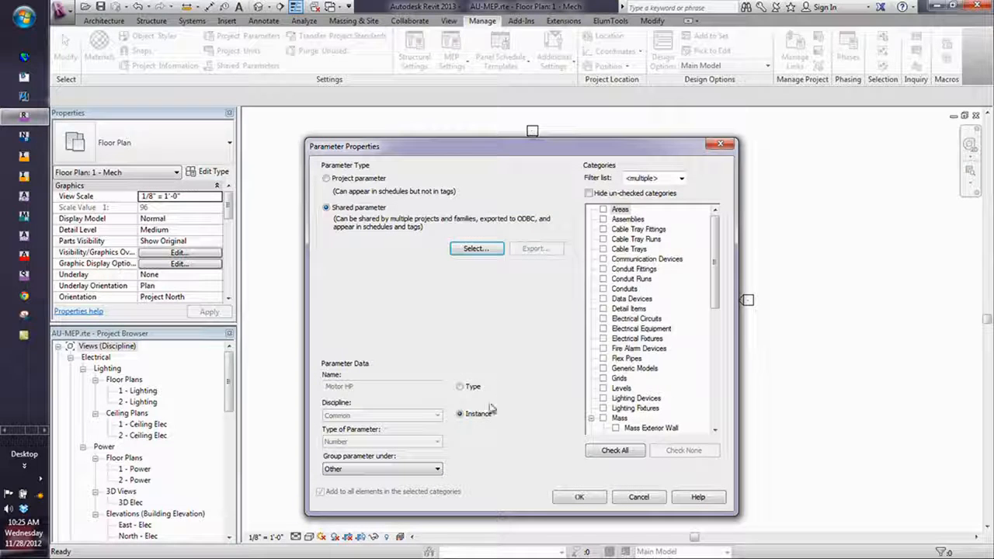
Group Motor HP under Electrical - Circuiting, assign it to Electrical Circuits and Electrical Equipment, and accept the project parameters
left_click(429, 470)
left_click(351, 224)
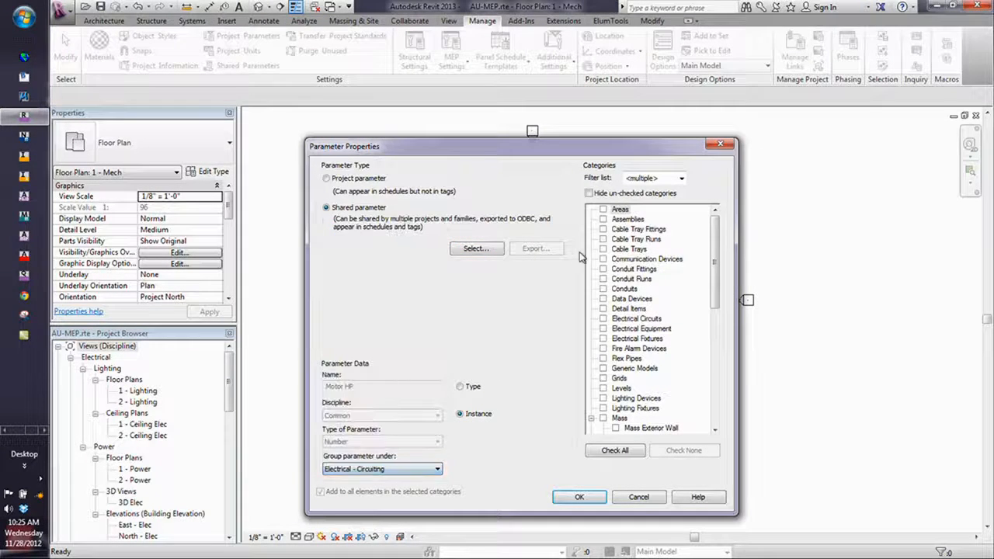
left_click(603, 319)
left_click(604, 328)
left_click(576, 496)
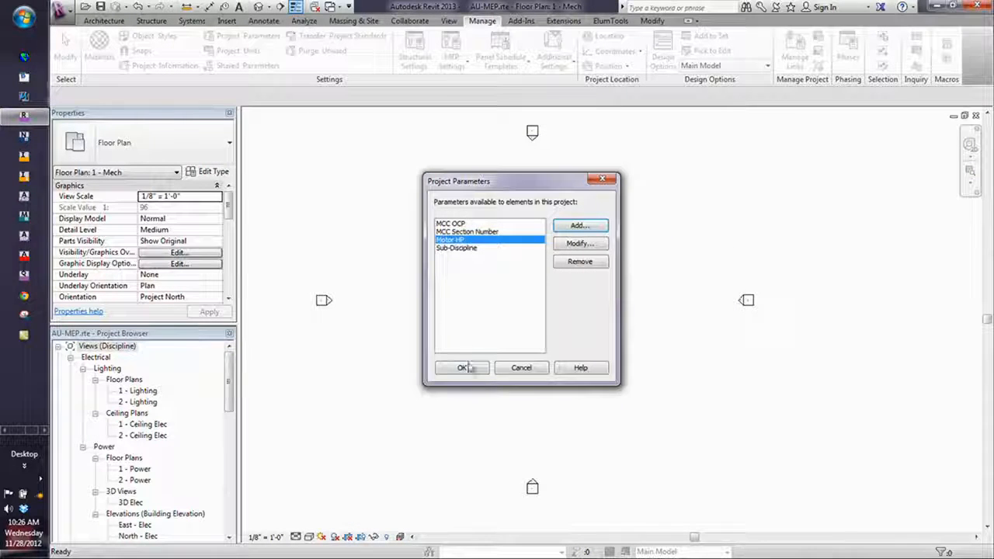
left_click(465, 369)
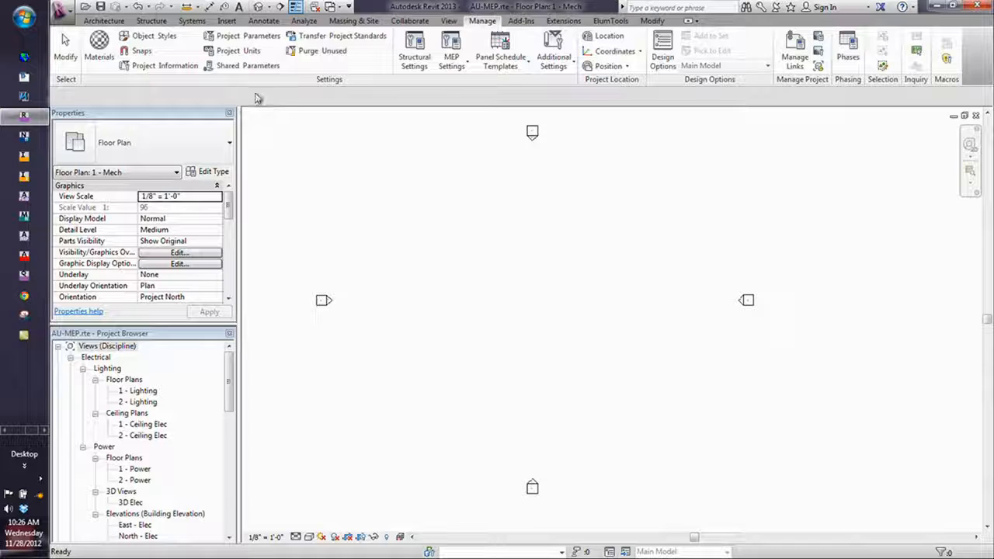
Open the MCC switchboard panel schedule template for editing
left_click(501, 62)
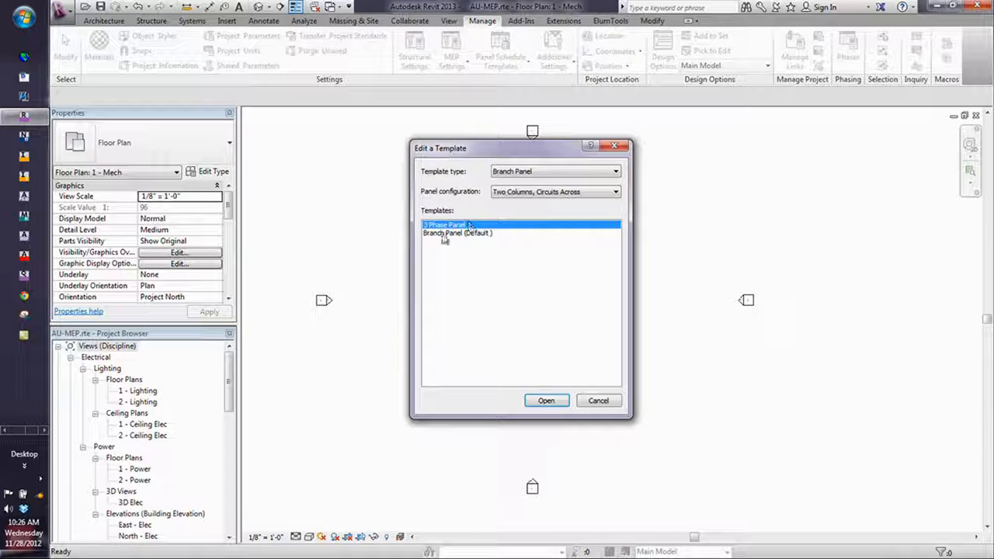
left_click(558, 170)
left_click(519, 200)
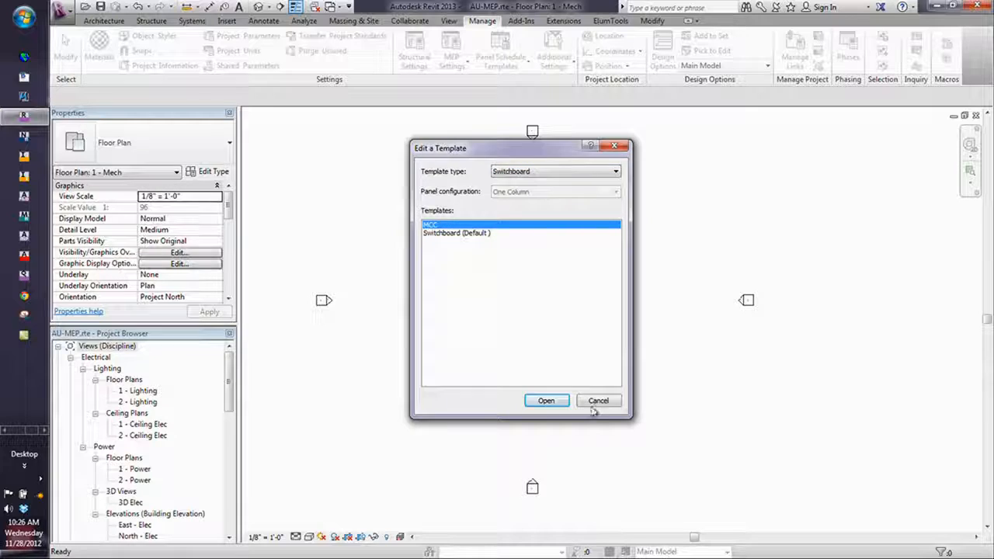
left_click(546, 401)
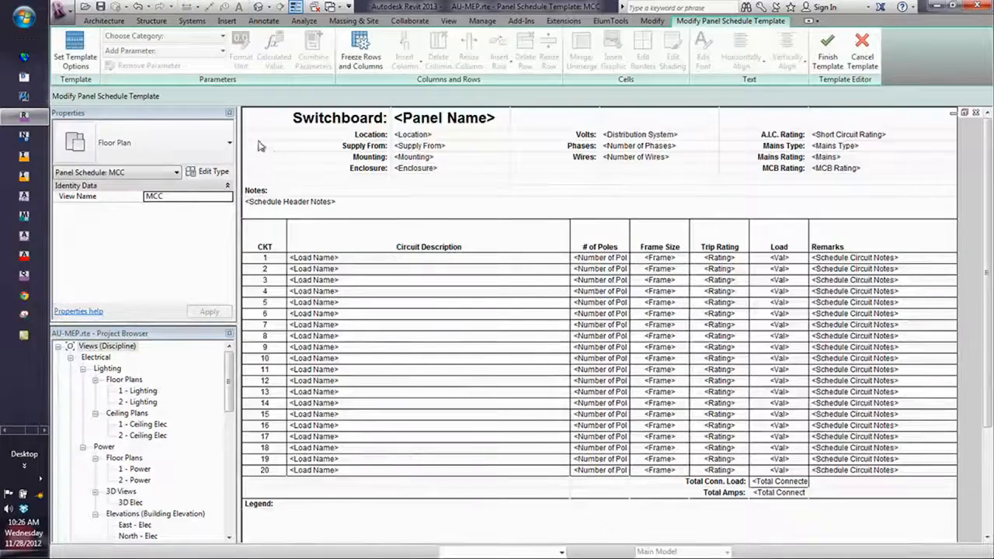
Insert a column before Frame Size in the MCC schedule and fill it with the Motor HP parameter
left_click(664, 243)
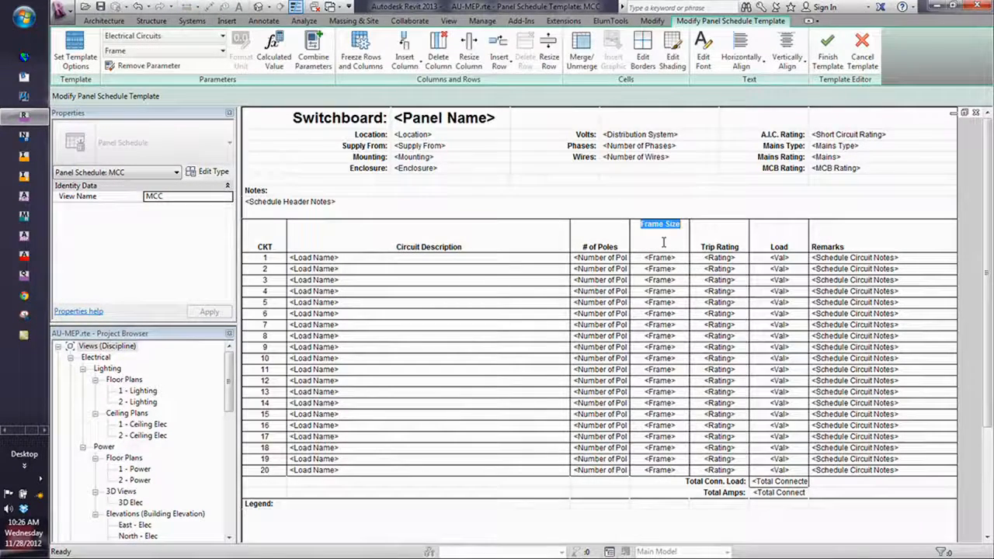
left_click(404, 61)
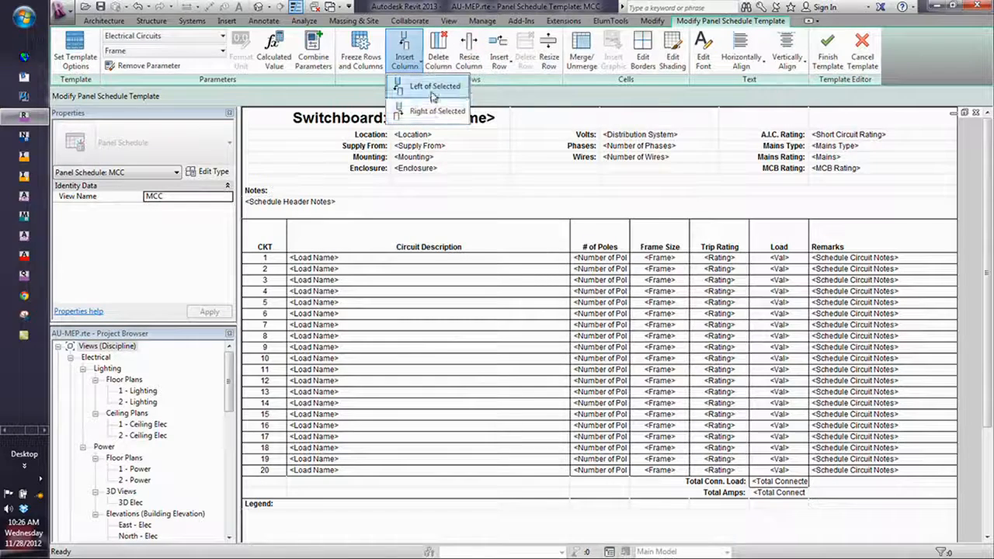
left_click(433, 87)
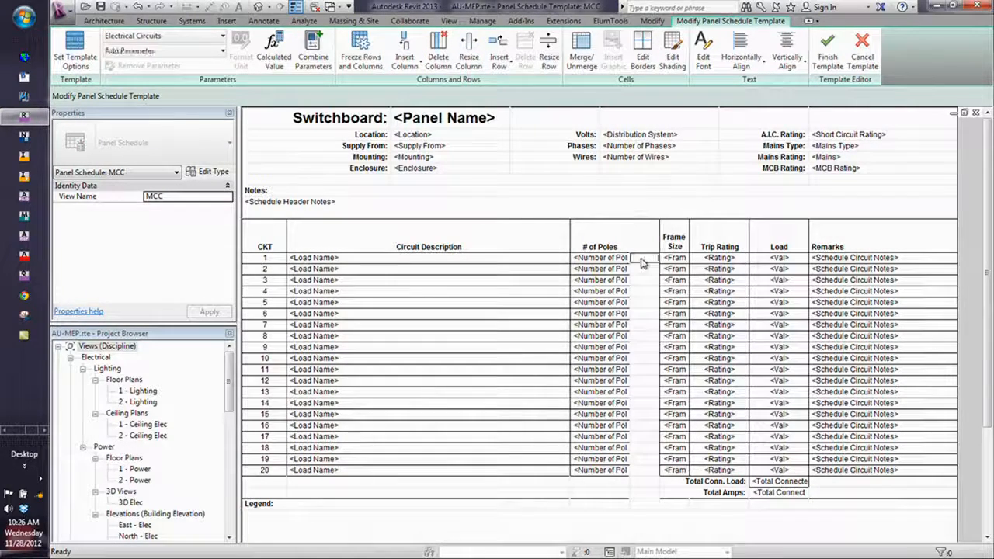
left_click(222, 51)
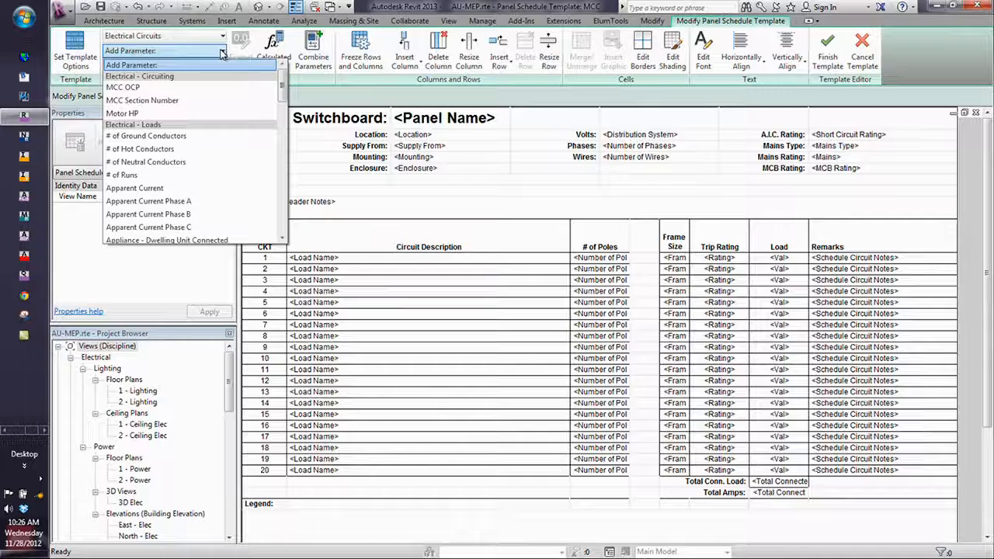
left_click(156, 113)
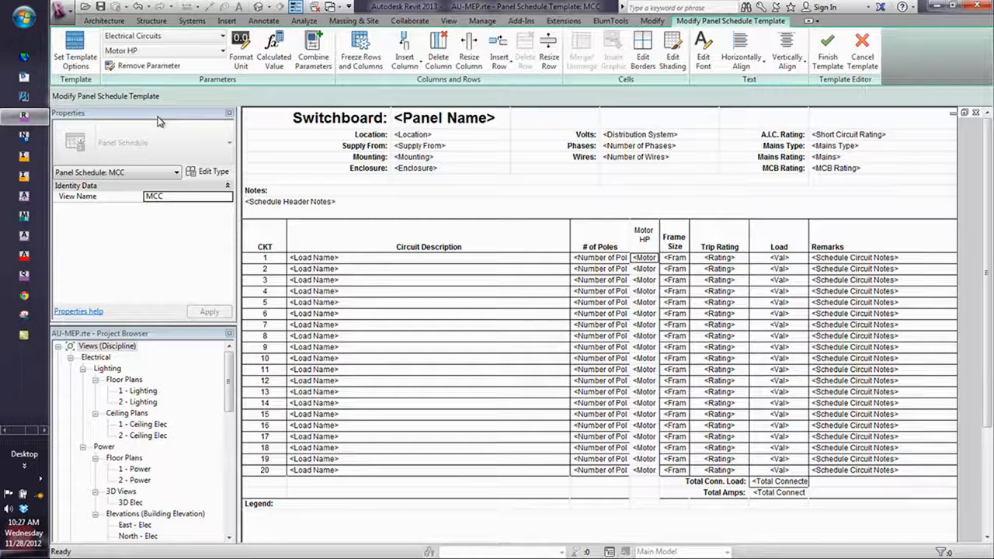
Apply Thin Lines outside and inside borders to the Motor HP column cells and finish the MCC template
scroll(17, 196, "down", 1)
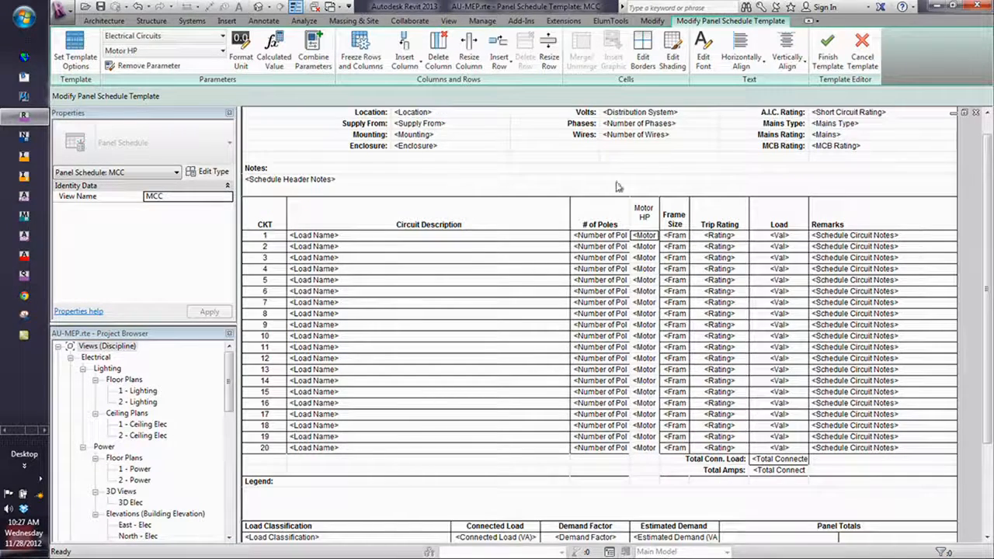
left_click(643, 210)
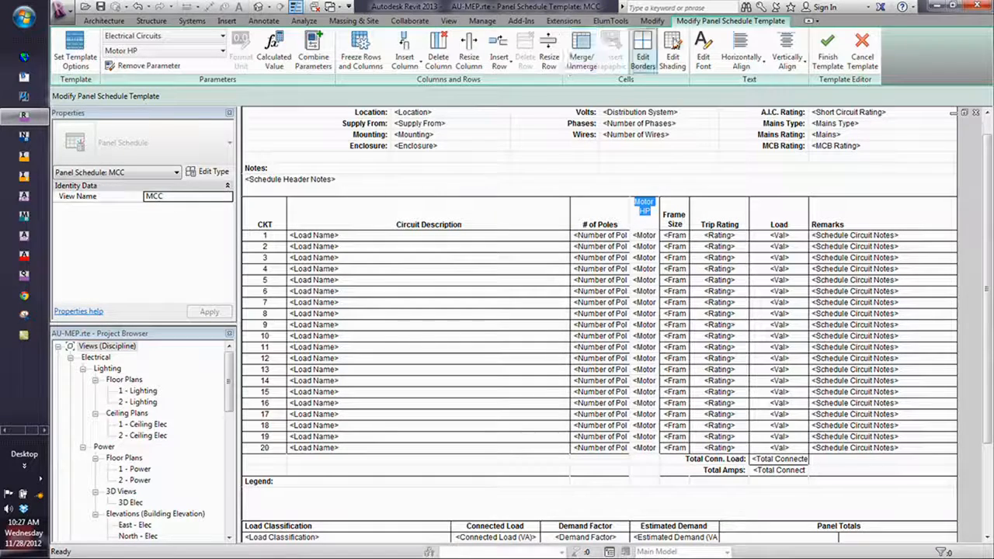
left_click(640, 211)
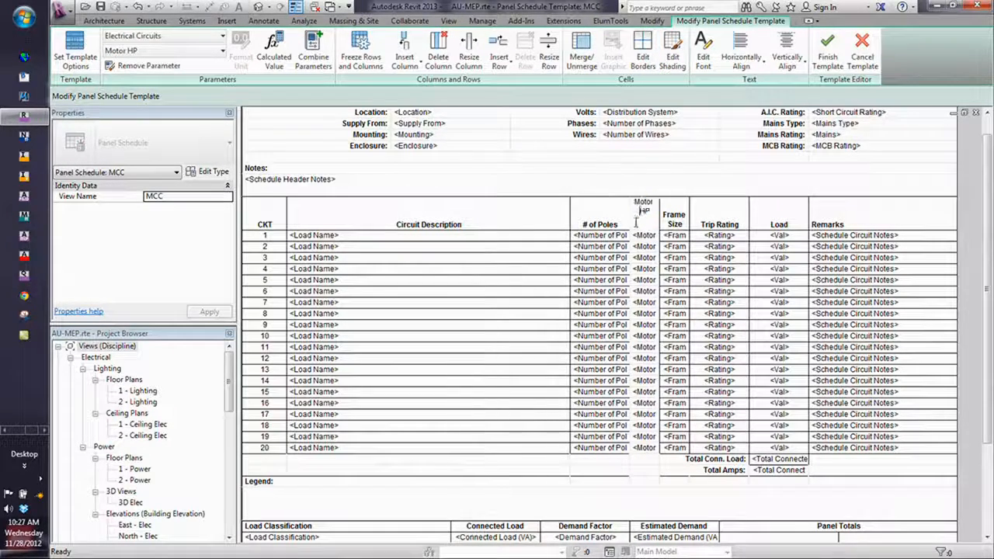
left_click_drag(644, 437, 657, 208)
left_click(642, 47)
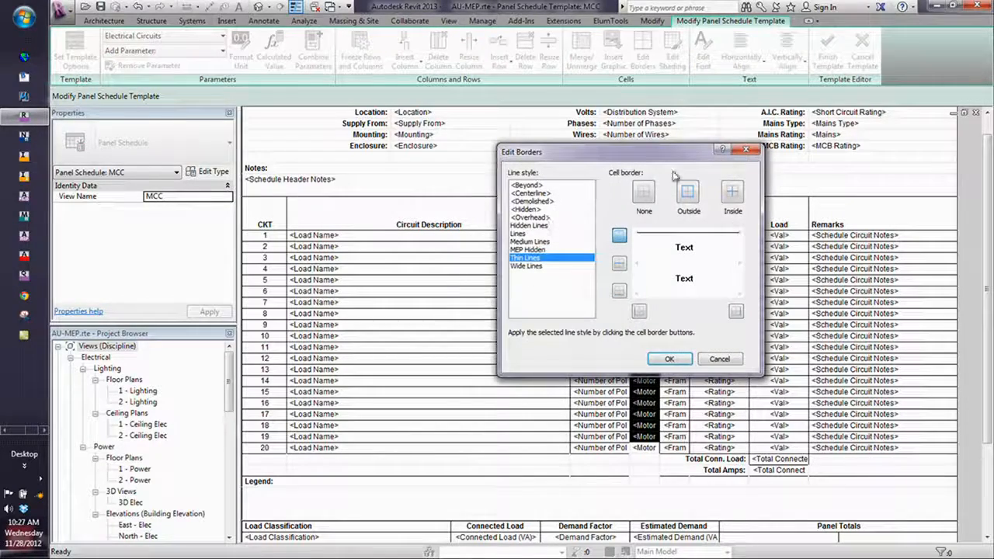
left_click(687, 191)
left_click(733, 191)
left_click(670, 358)
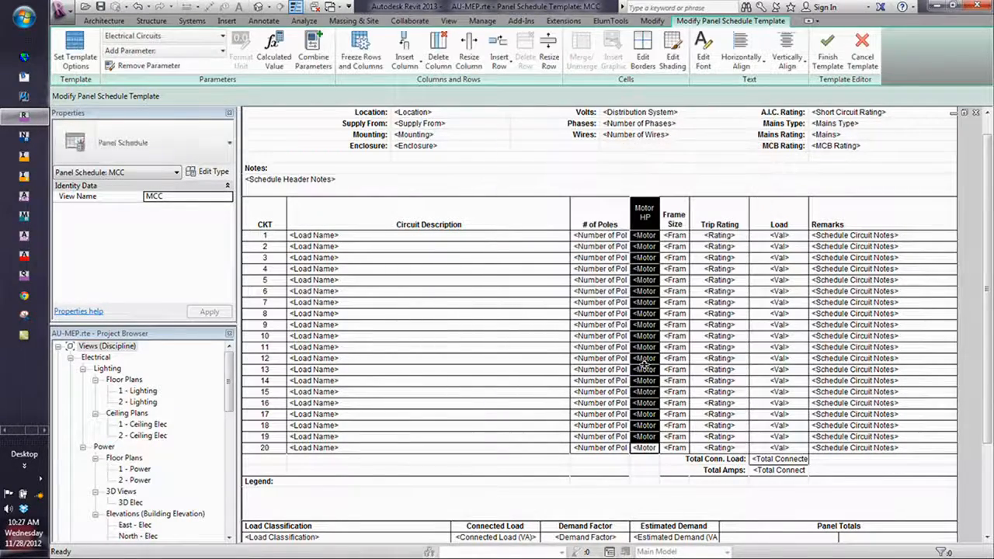
left_click(826, 60)
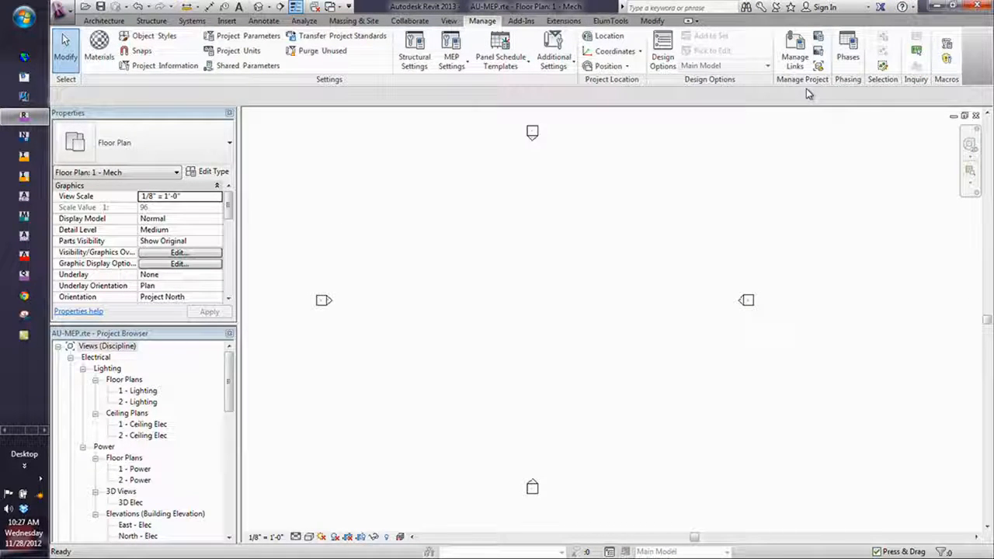
Start a new project and browse for its template file
left_click(60, 9)
mouse_move(77, 70)
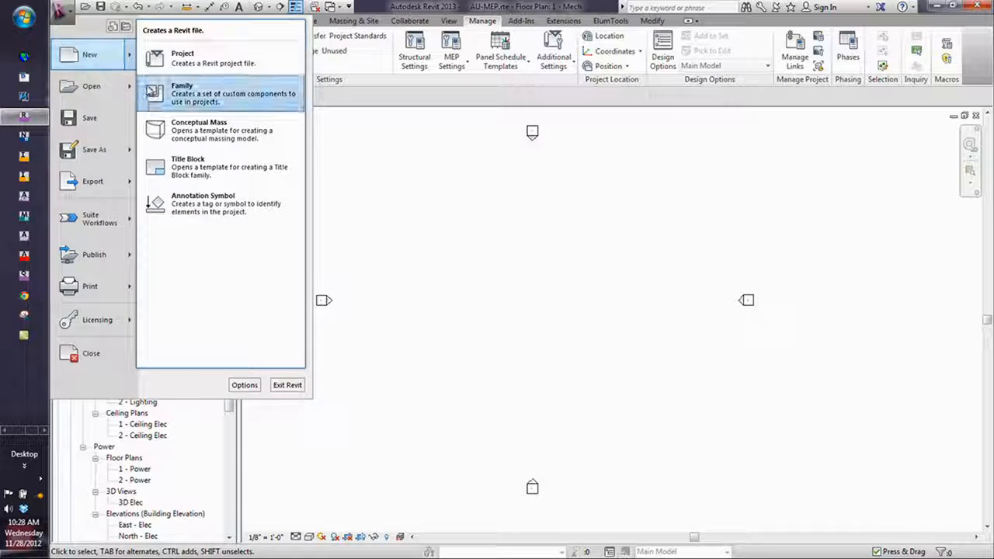
left_click(426, 210)
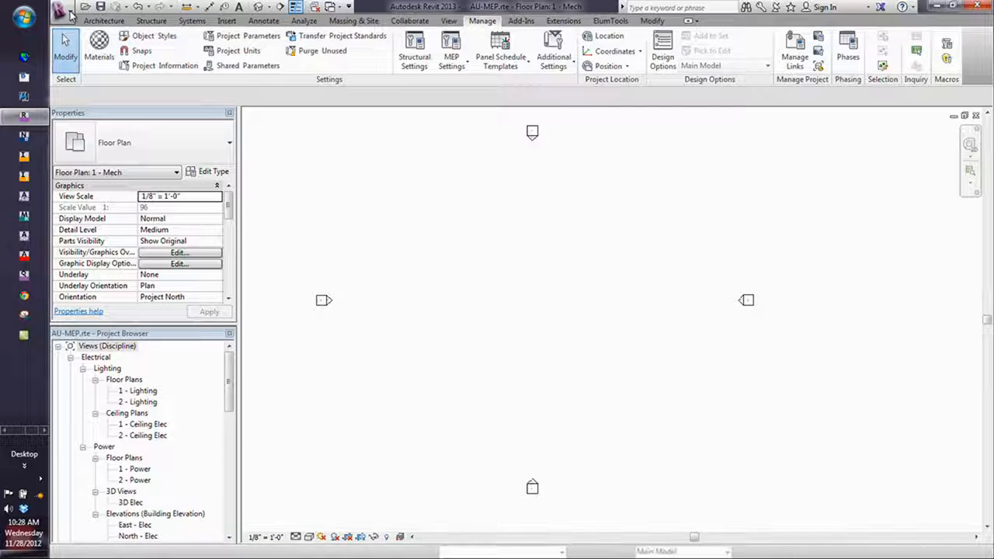
left_click(62, 11)
left_click(77, 59)
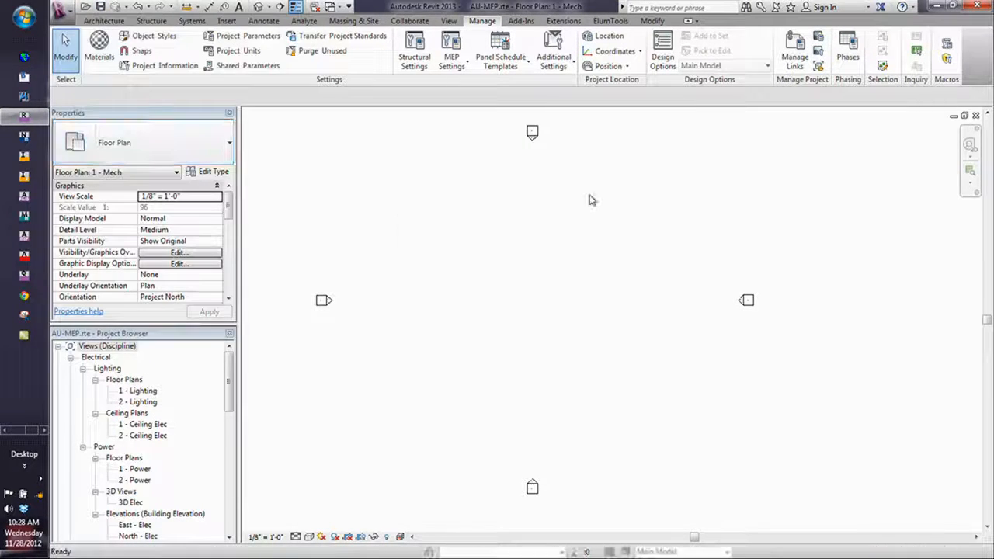
left_click(561, 259)
left_click(588, 259)
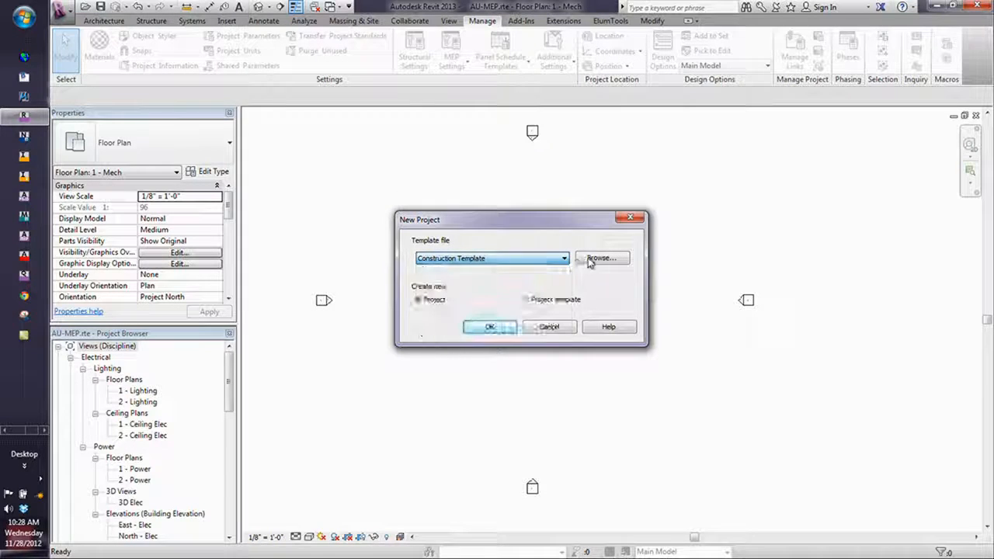
left_click(599, 259)
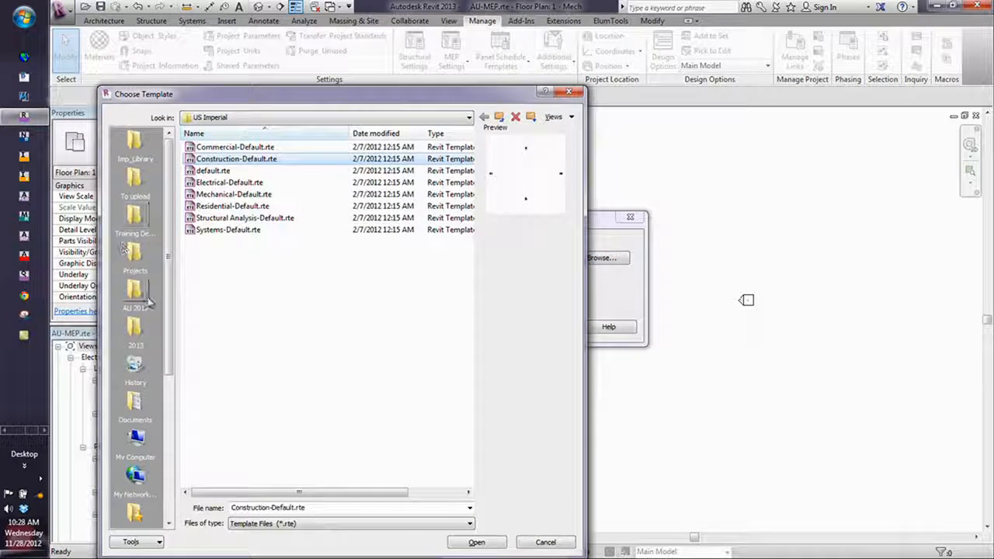
Try to create the project from AU-MEP.rte in the AU 2012 MP1414 Revit MEP Steroids folder
left_click(136, 293)
left_click(257, 170)
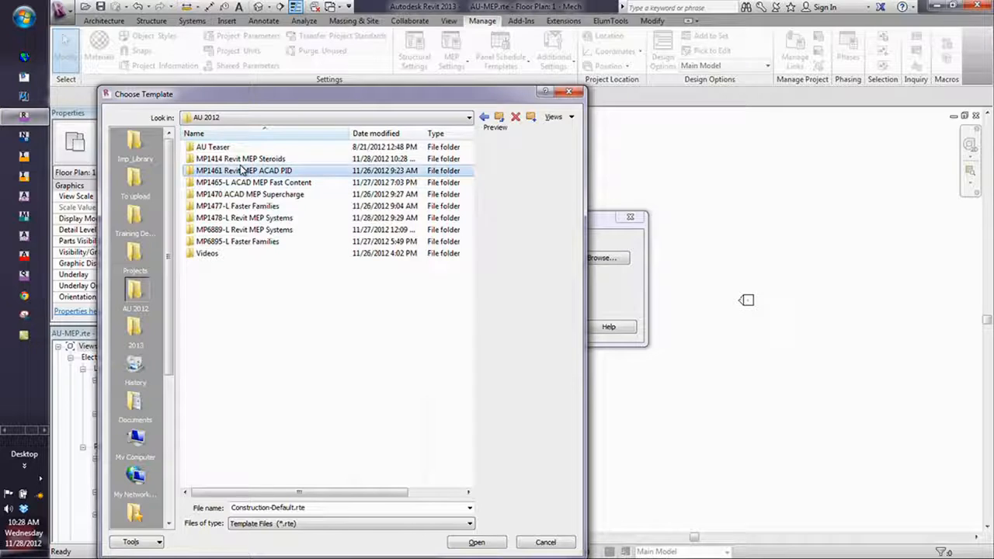
double_click(245, 159)
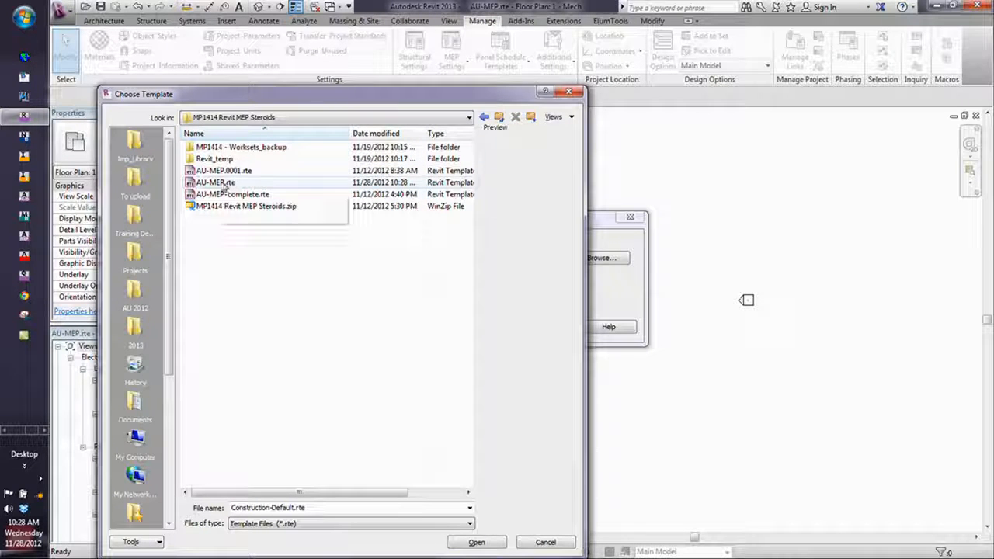
left_click(224, 183)
left_click(475, 543)
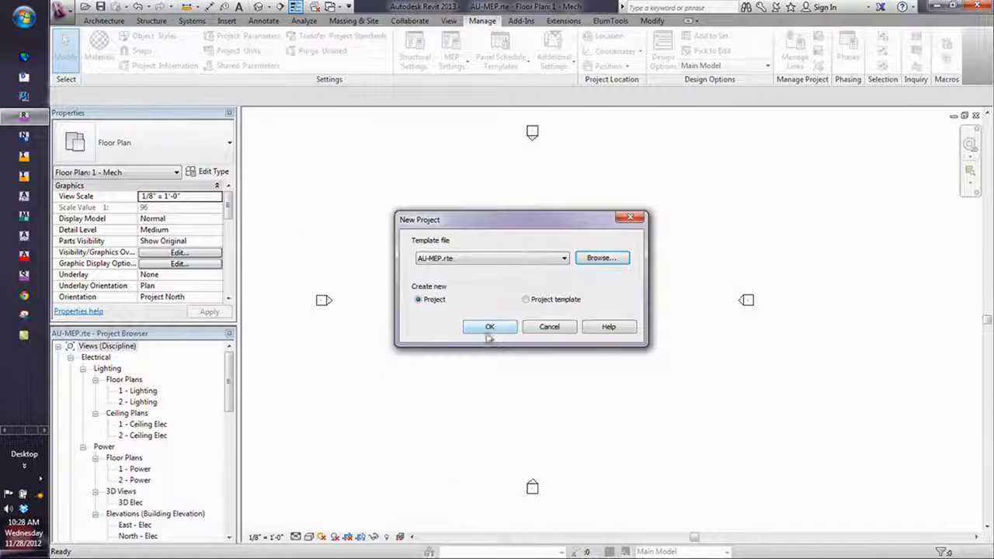
left_click(485, 330)
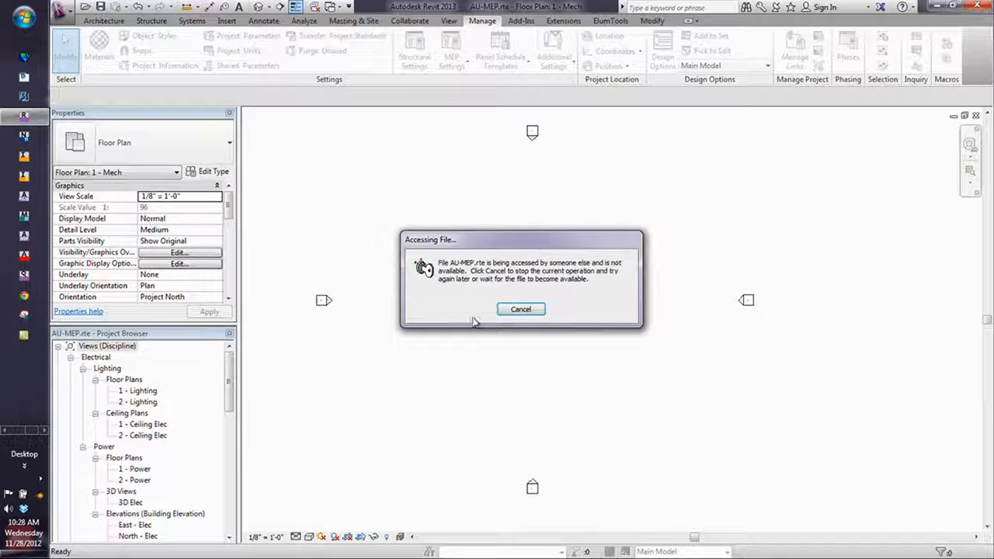
left_click(518, 310)
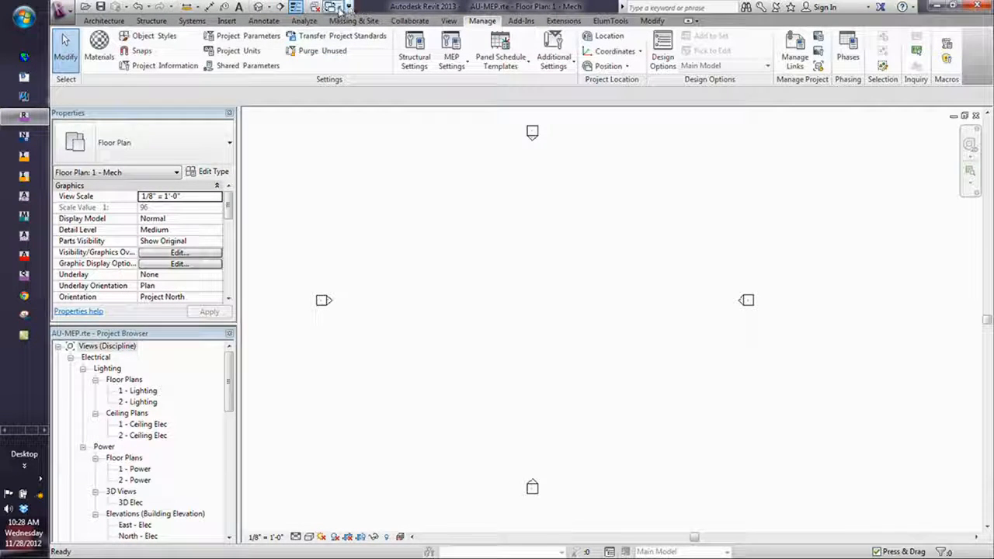
Close the open AU-MEP.rte template and create a new project from AU-MEP.rte in the MP1414 Revit MEP Steroids folder
left_click(332, 7)
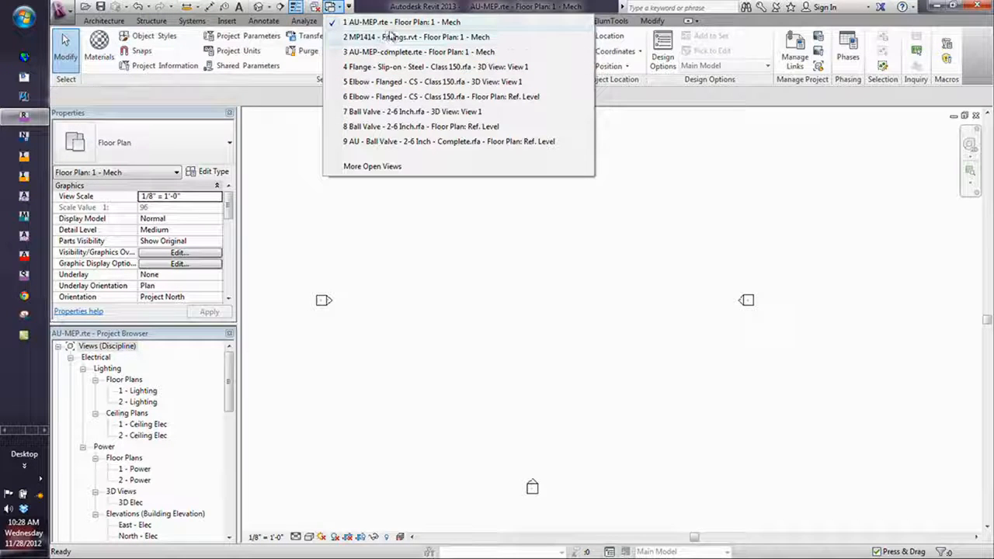
left_click(474, 52)
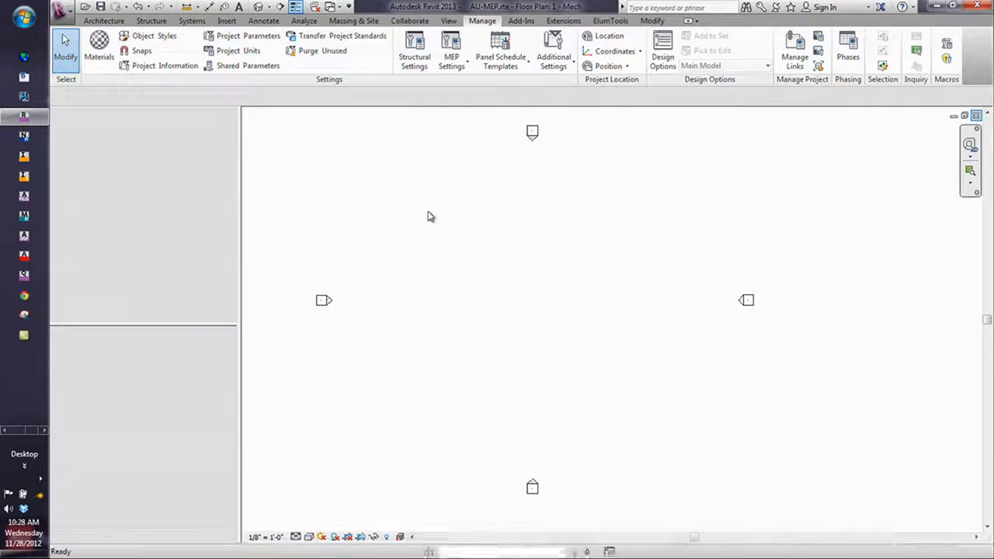
left_click(62, 11)
left_click(96, 63)
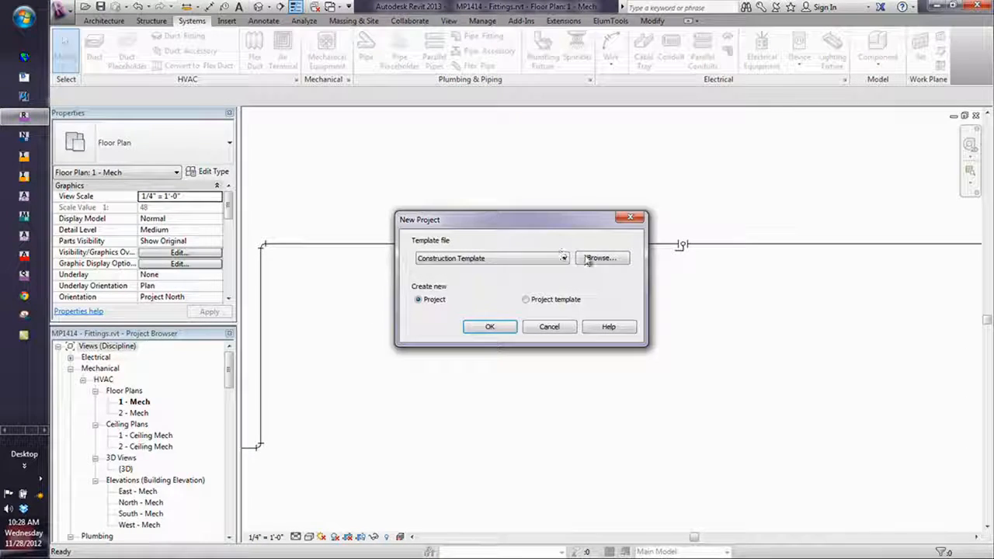
left_click(598, 258)
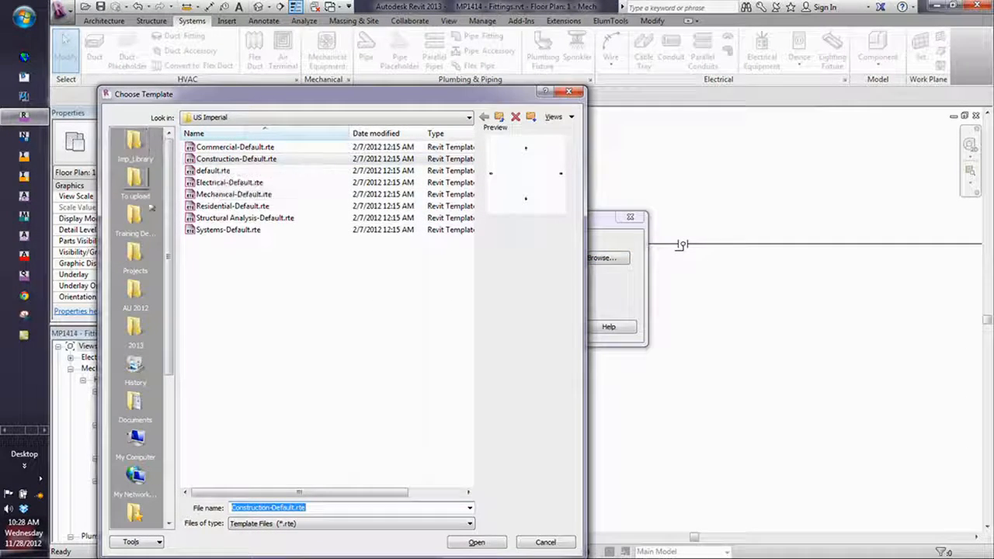
left_click(150, 307)
double_click(224, 160)
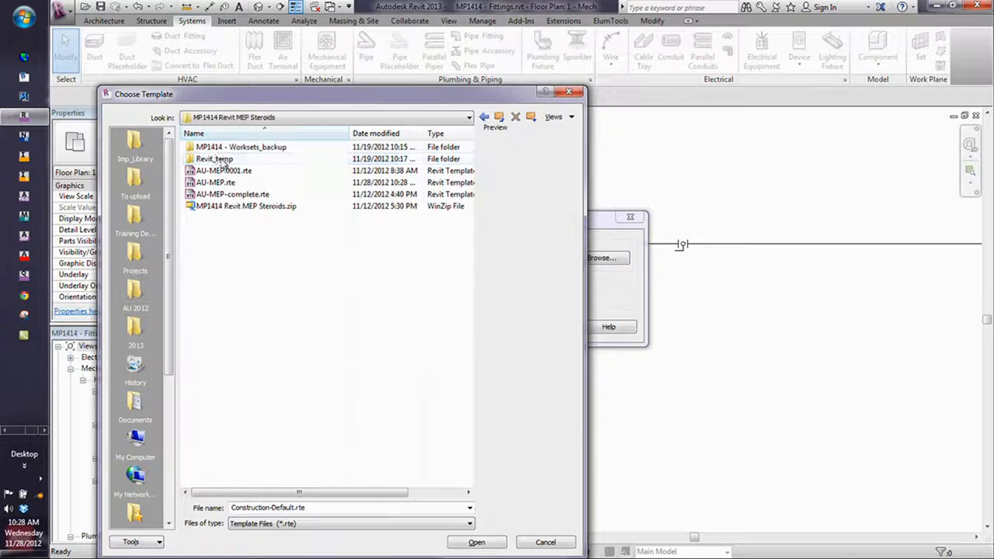
double_click(218, 181)
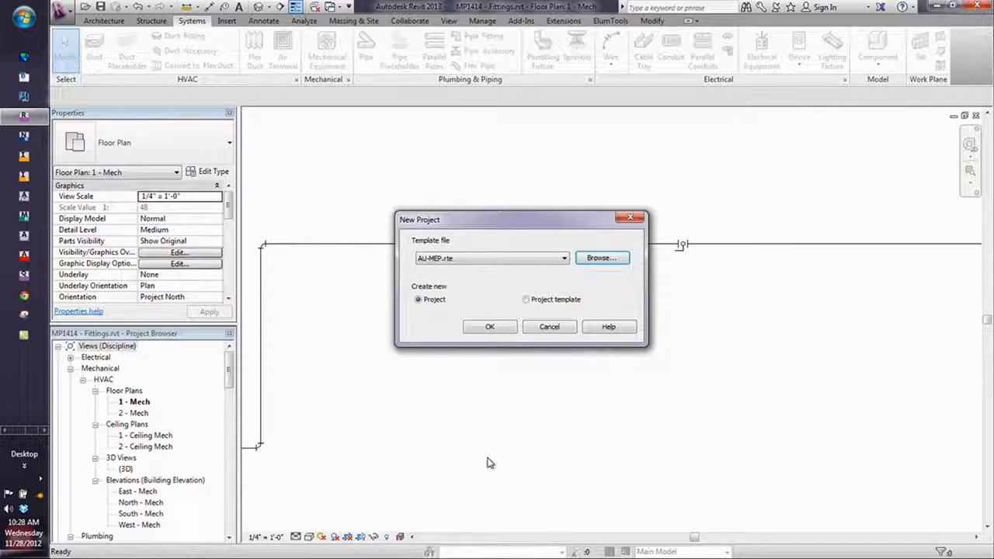
left_click(483, 328)
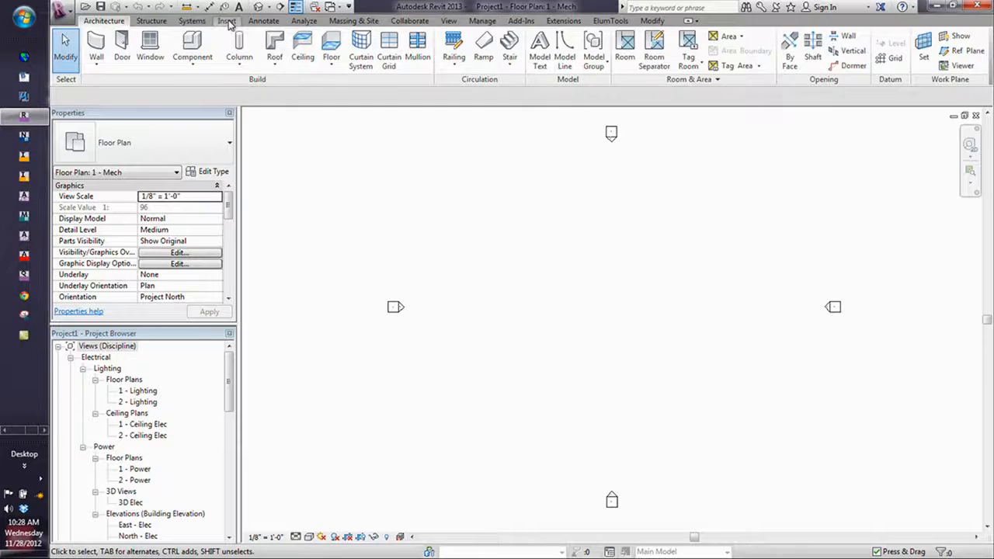
Load the GF - MCC Composite - Linear Unit family from the ElectricPower Distribution folder of the Elec library
left_click(227, 22)
left_click(466, 54)
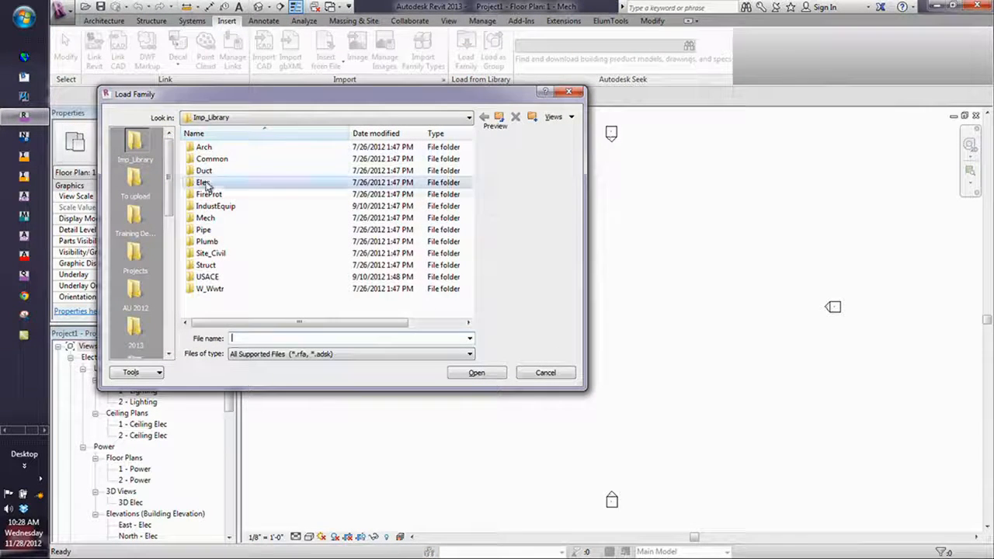
double_click(205, 183)
double_click(203, 146)
double_click(212, 160)
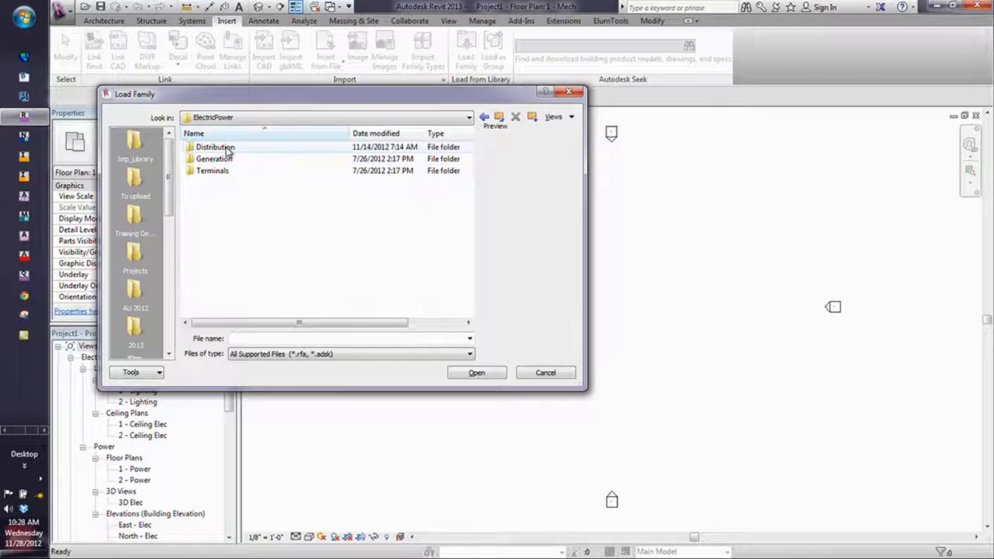
double_click(226, 147)
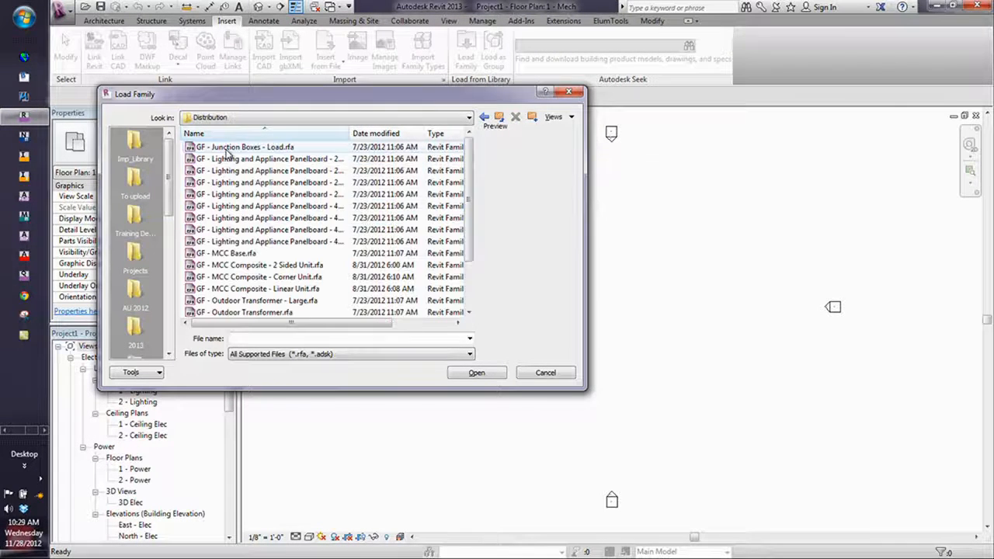
left_click(249, 289)
left_click(477, 373)
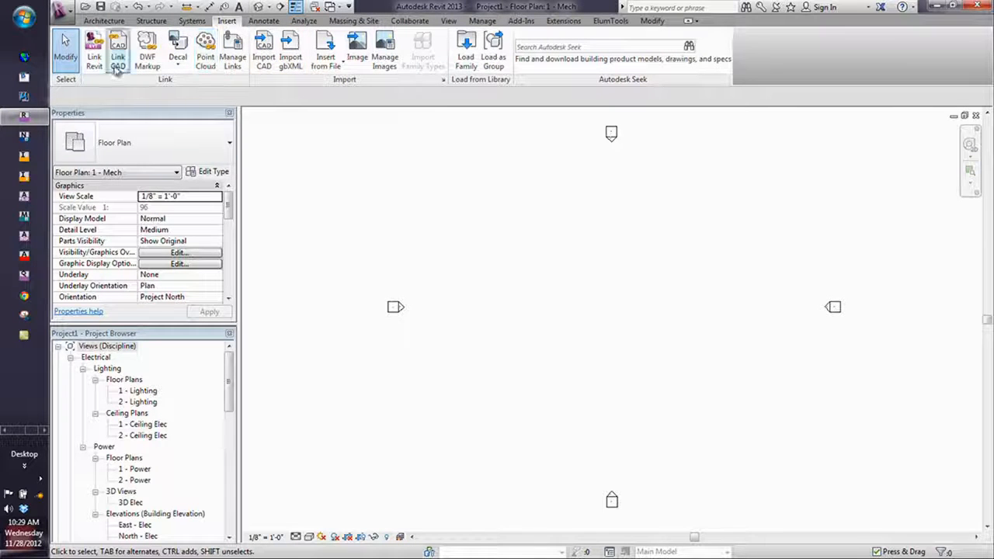
Load the GF - Grit Pump - Non-Hosted family from the Pumps folder of the W_Wwtr library
left_click(493, 58)
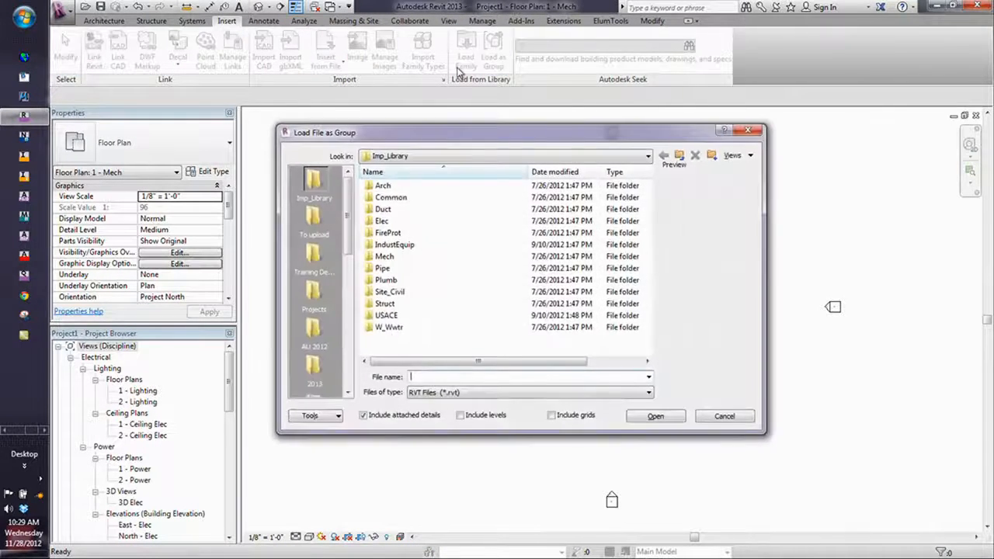
left_click(739, 417)
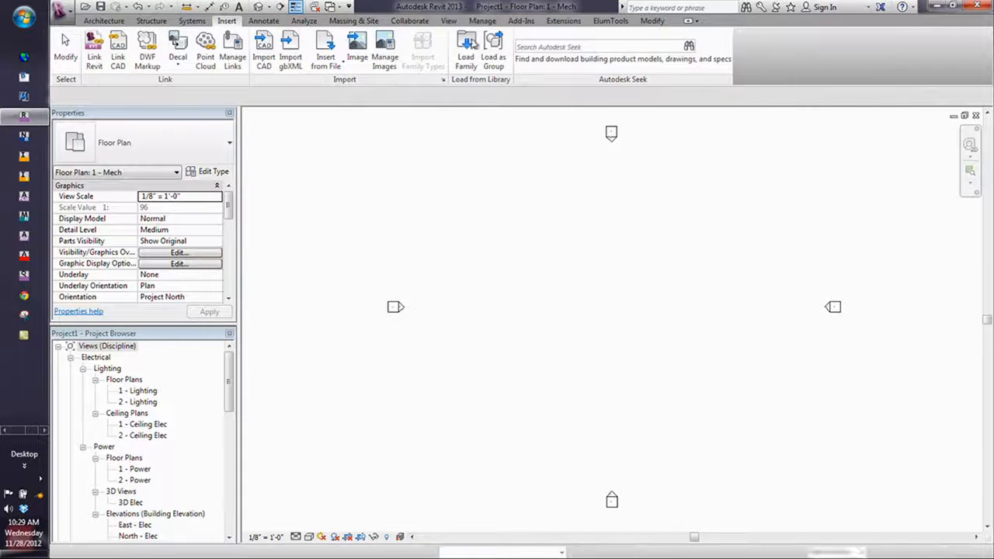
left_click(466, 54)
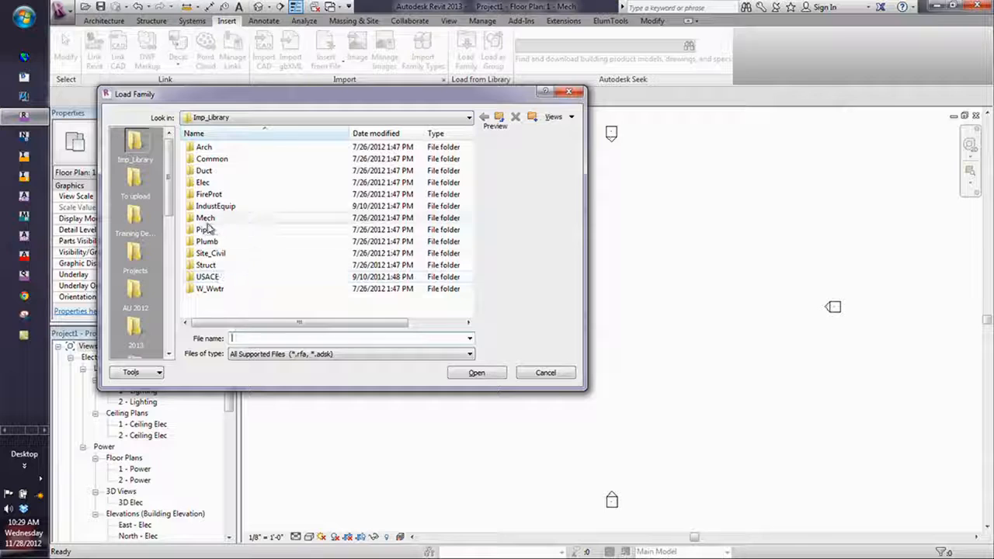
double_click(210, 288)
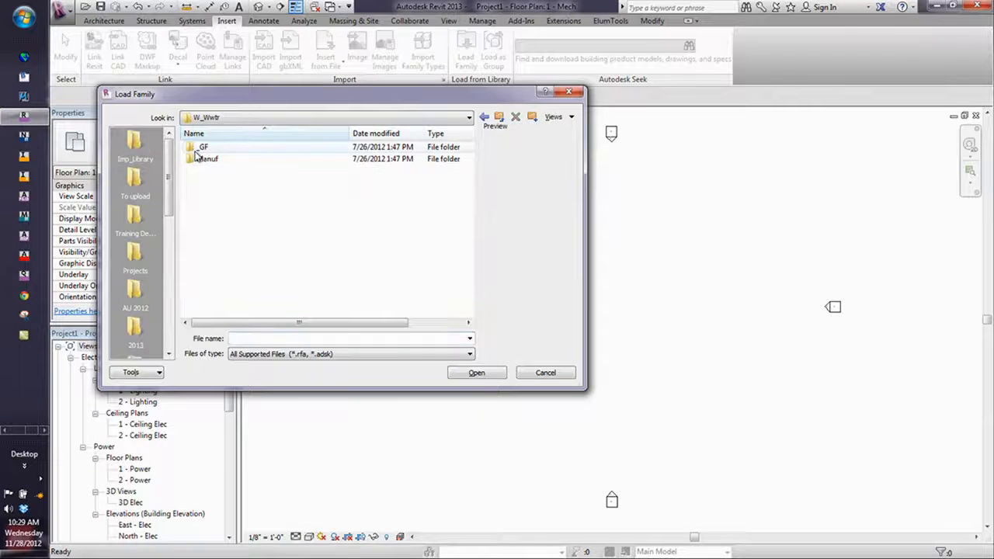
double_click(198, 147)
double_click(206, 229)
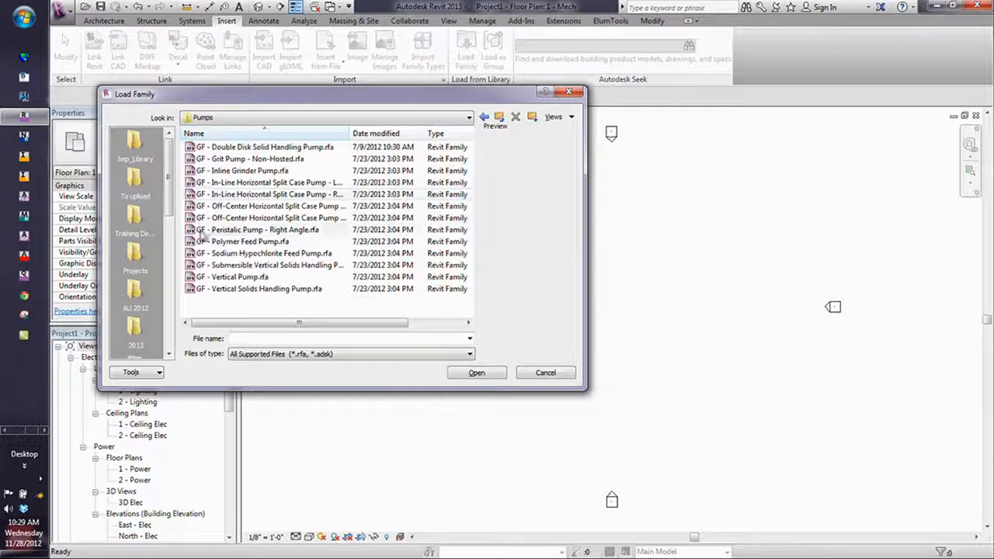
left_click(229, 158)
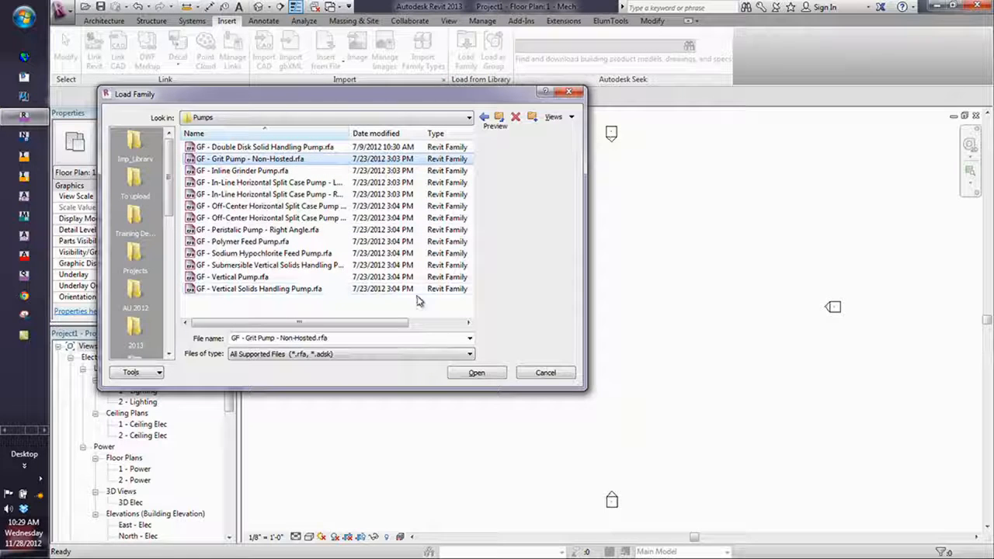
left_click(477, 374)
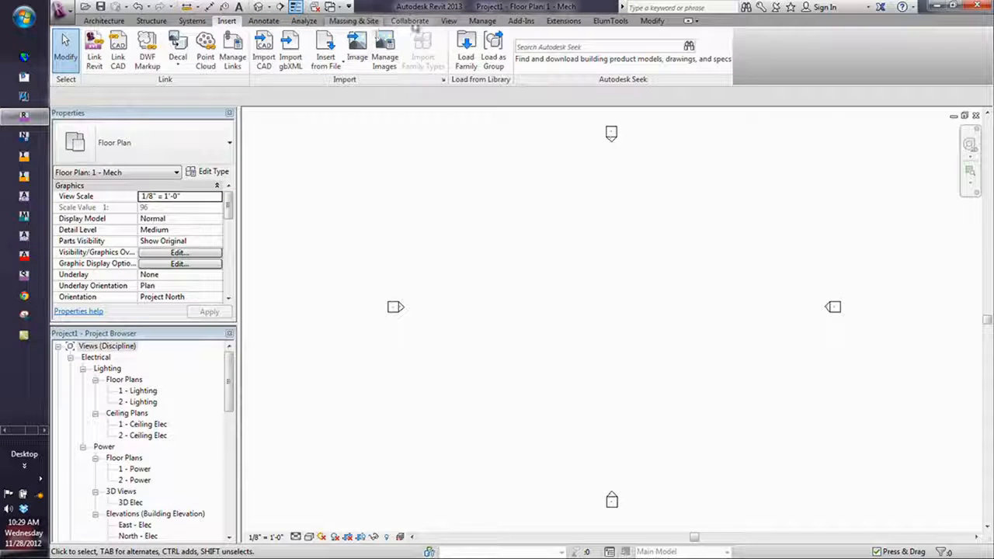
Place one 4" Suction 3" Discharge grit pump on Level 1 in the 1 - Mech floor plan
left_click(191, 21)
left_click(326, 48)
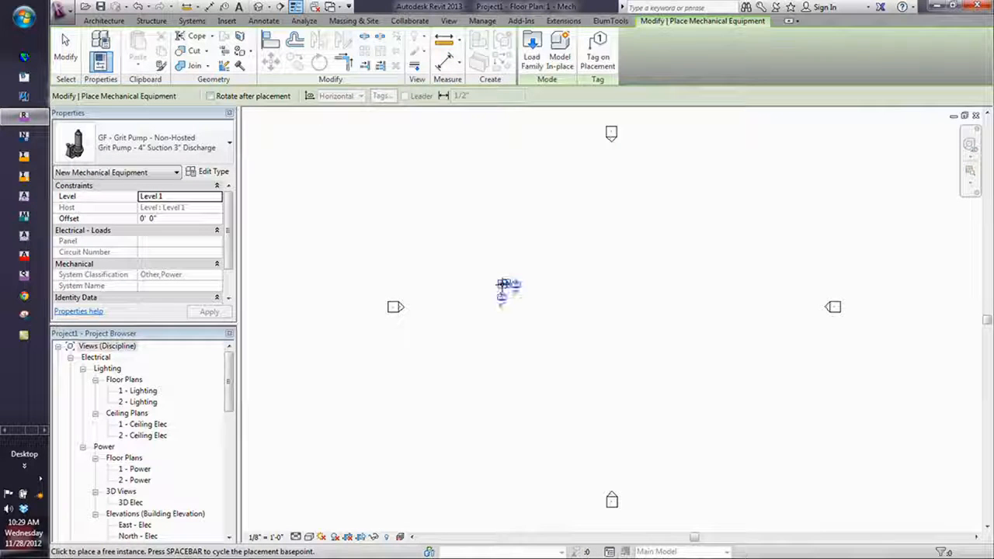
left_click(503, 289)
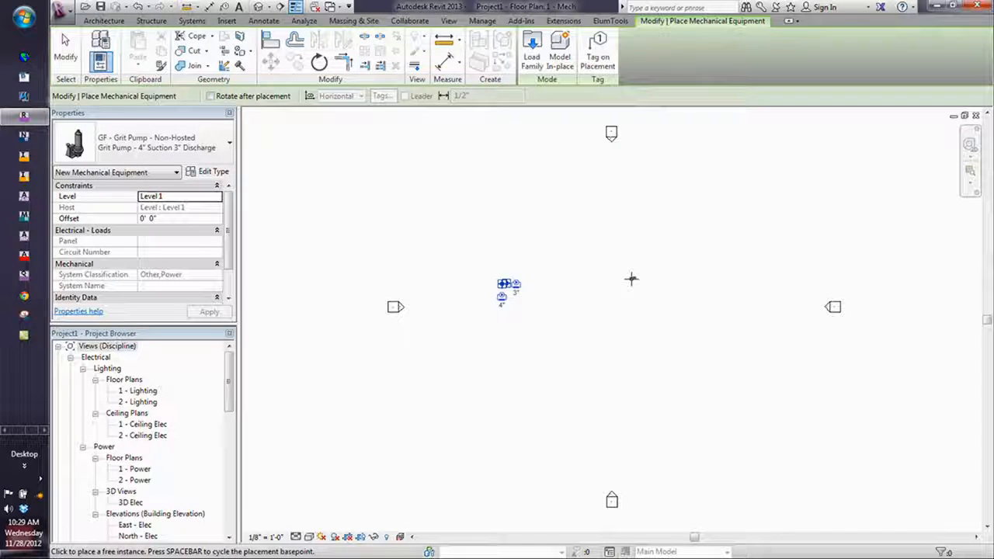
key("Escape")
key("Escape")
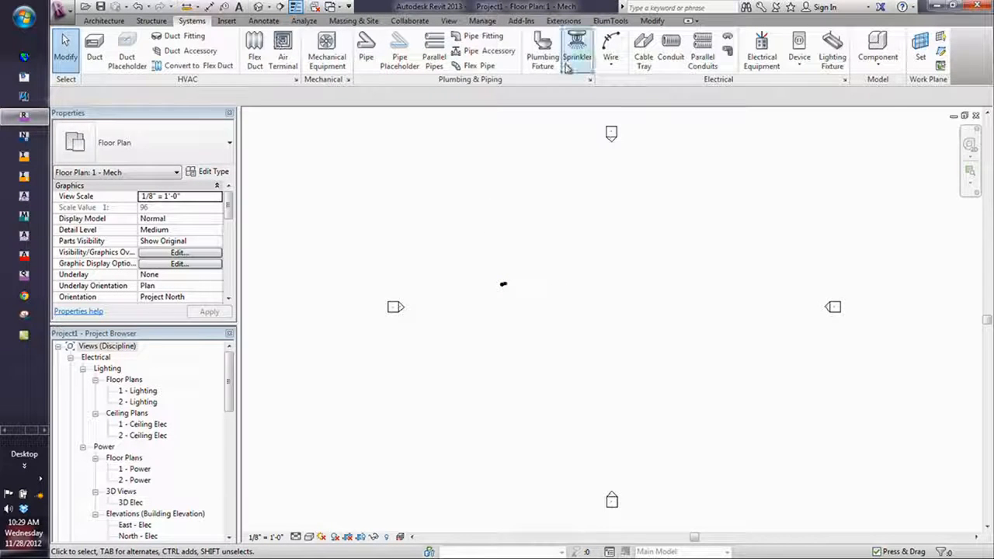
Place an MCC - 8 Section linear unit on Level 1 near the grit pump in the 1 - Mech plan
left_click(761, 51)
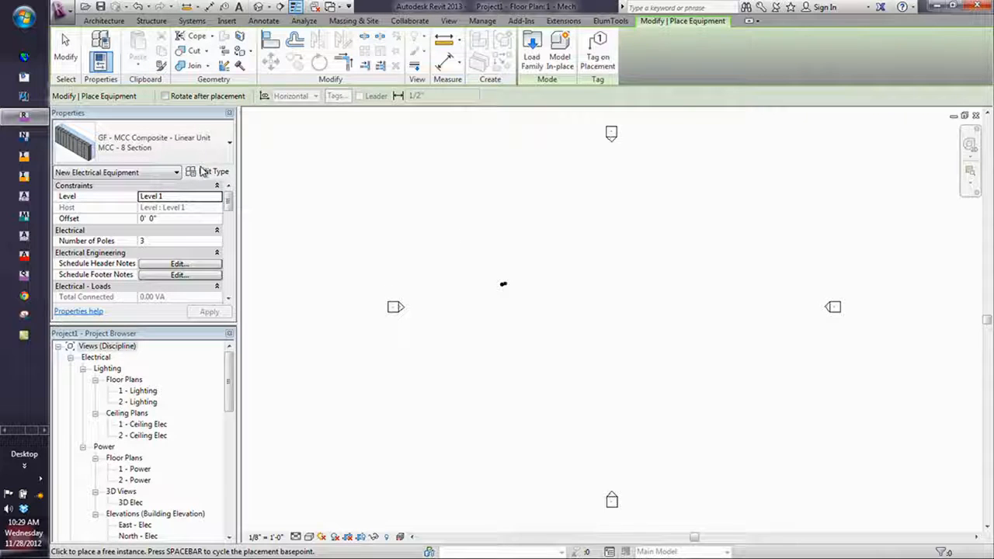
left_click(521, 326)
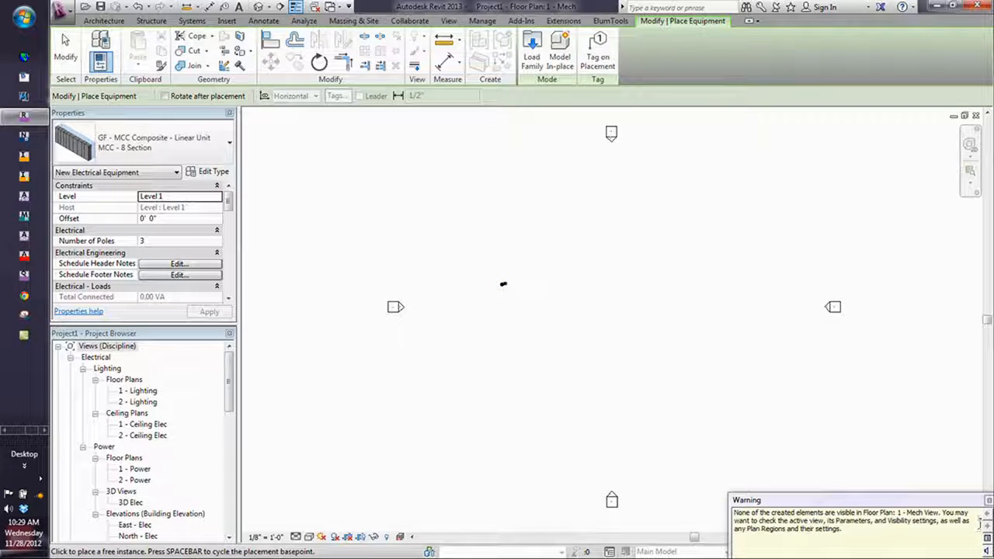
left_click(987, 501)
Turn on Electrical Equipment visibility in the 1 - Mech floor plan and end equipment placement
key("v")
key("g")
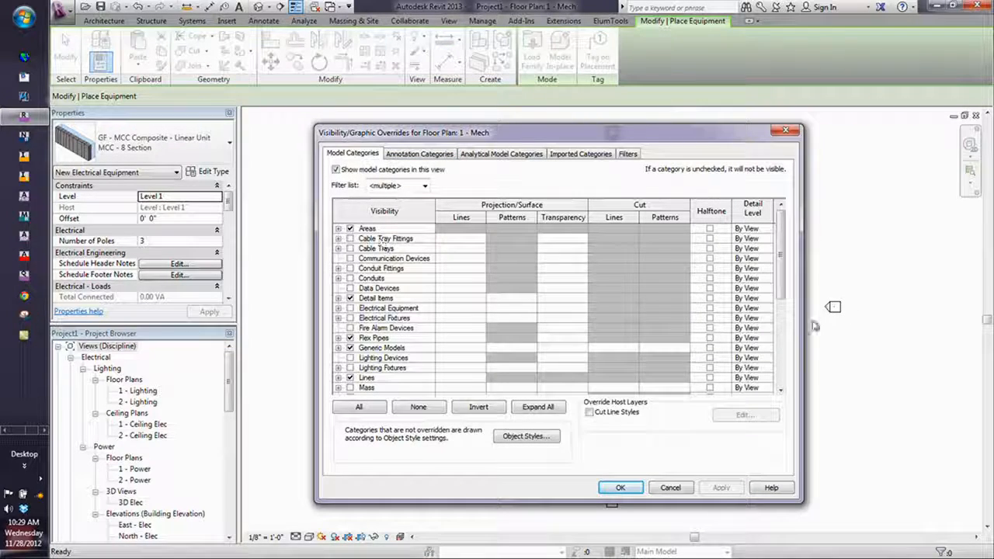
mouse_move(783, 250)
left_mouse_down()
mouse_move(788, 282)
mouse_move(790, 267)
left_mouse_up()
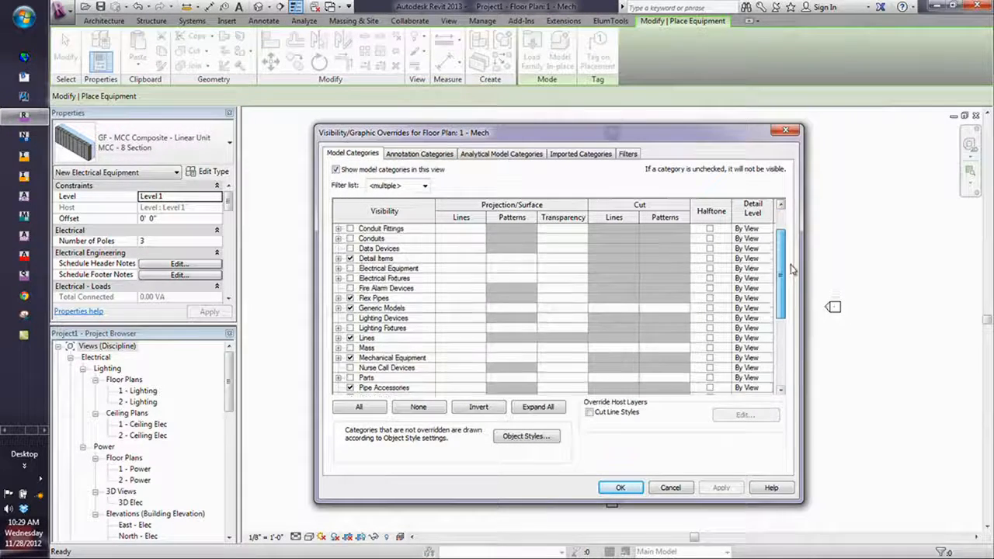
left_click(350, 268)
left_click(621, 486)
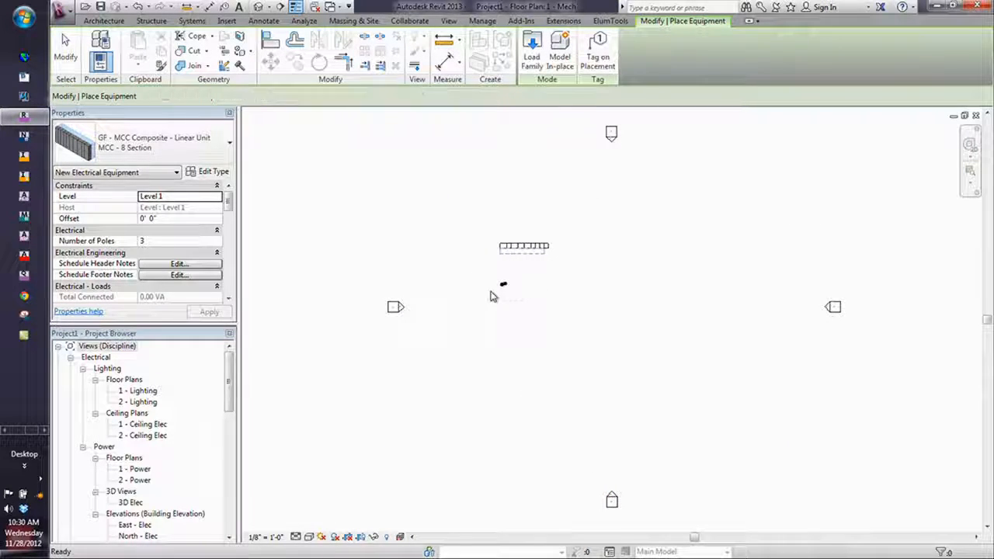
key("Escape")
key("Escape")
Create a power circuit for the grit pump and try to select a panel for it
left_click(504, 287)
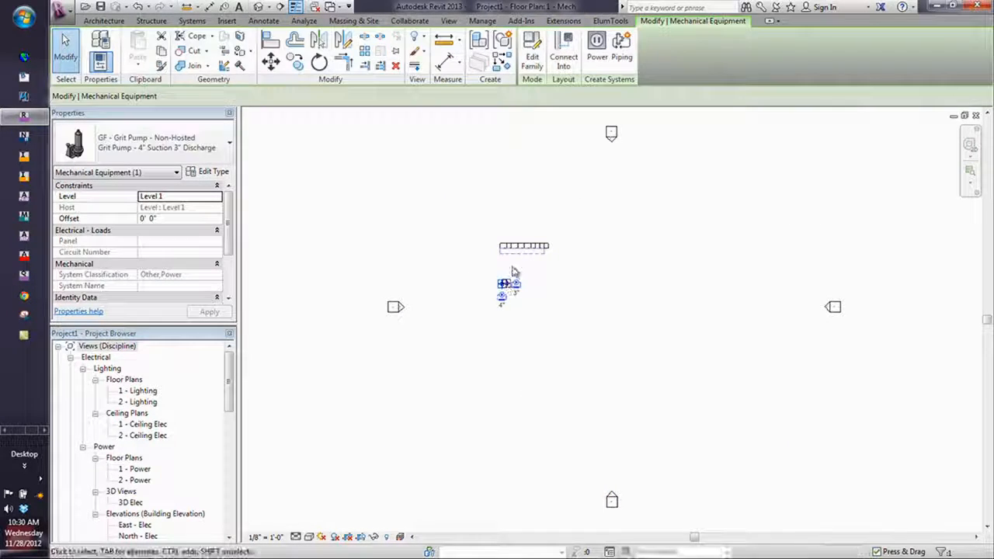
left_click(596, 48)
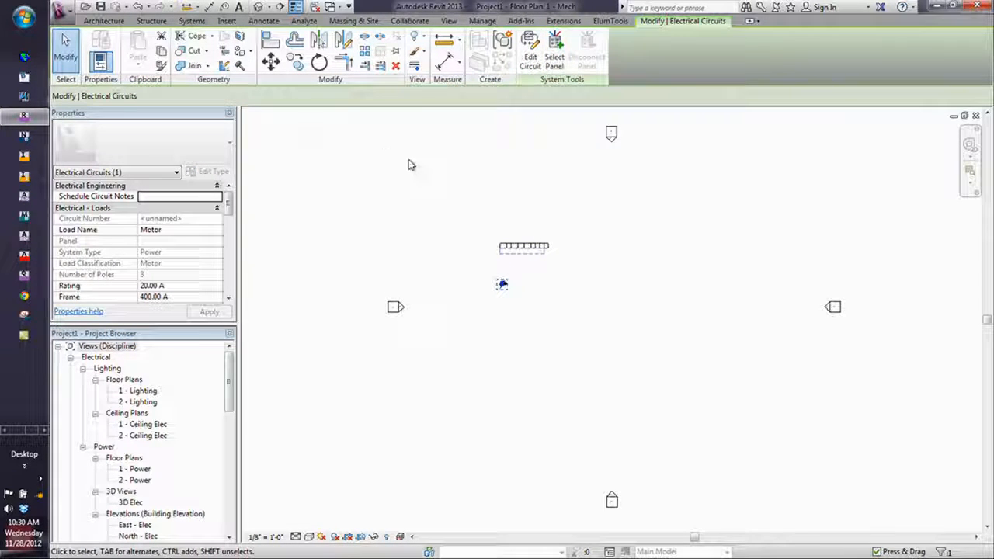
left_click(556, 56)
left_click(242, 95)
left_click(244, 107)
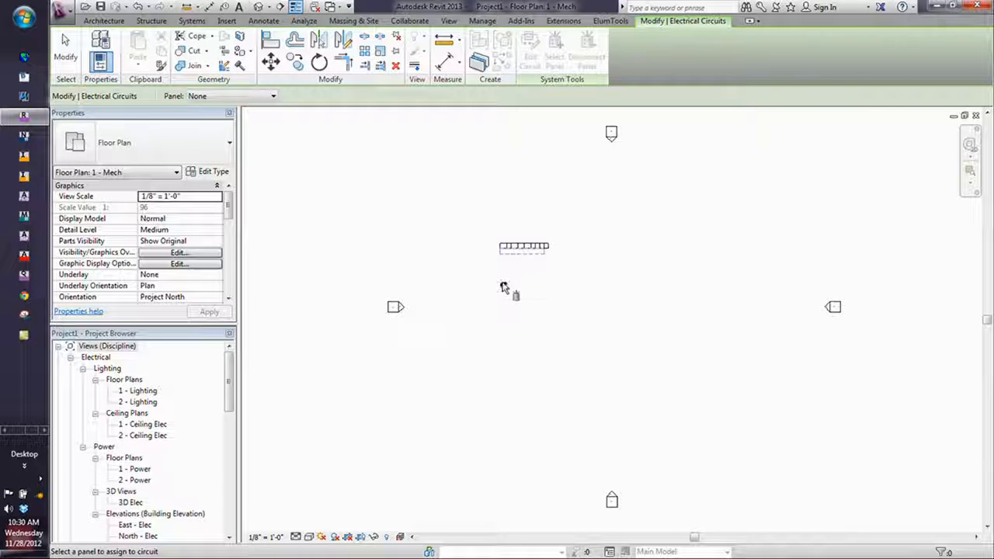
left_click(504, 285)
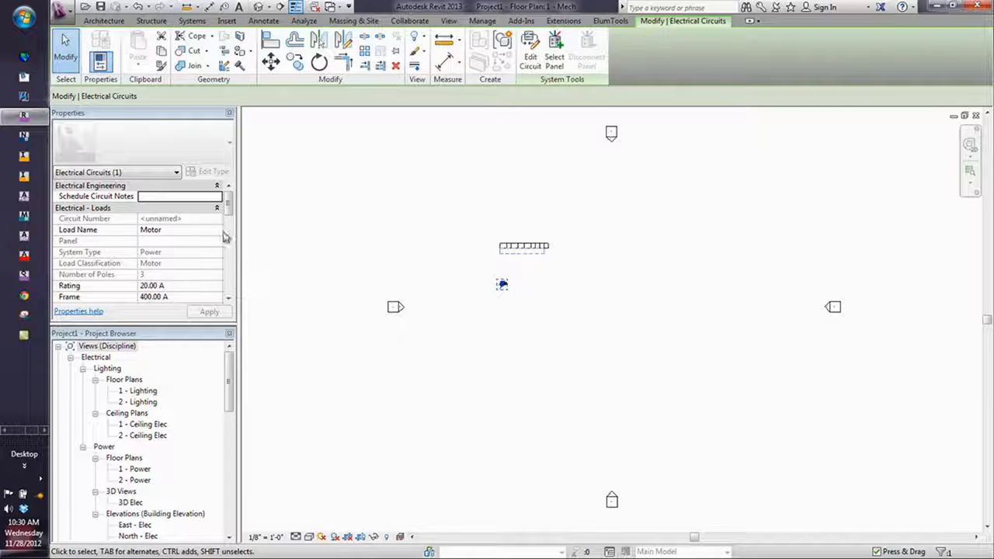
Check the circuit's load properties and the grit pump's electrical type parameters, leaving the type unchanged
left_click_drag(227, 201, 247, 205)
left_click(556, 177)
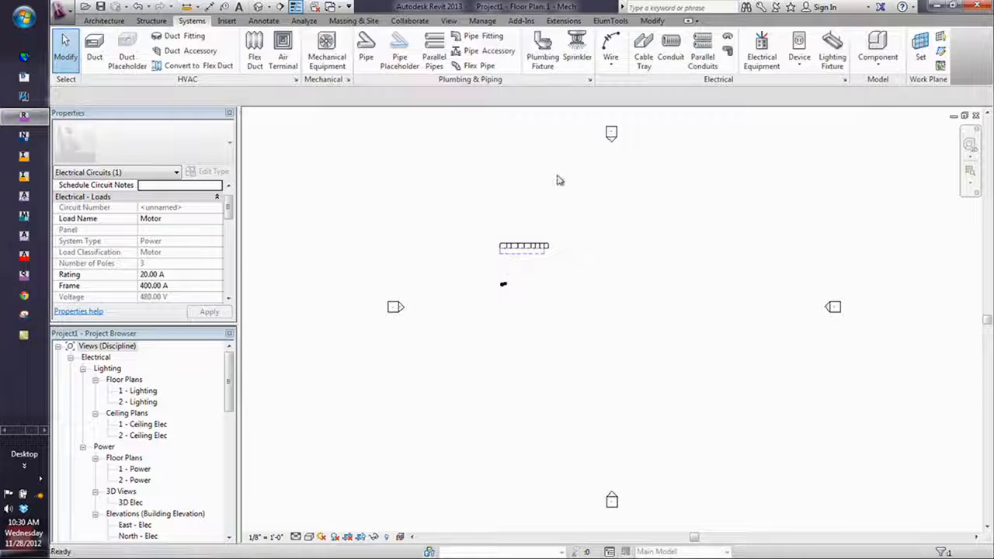
left_click(505, 286)
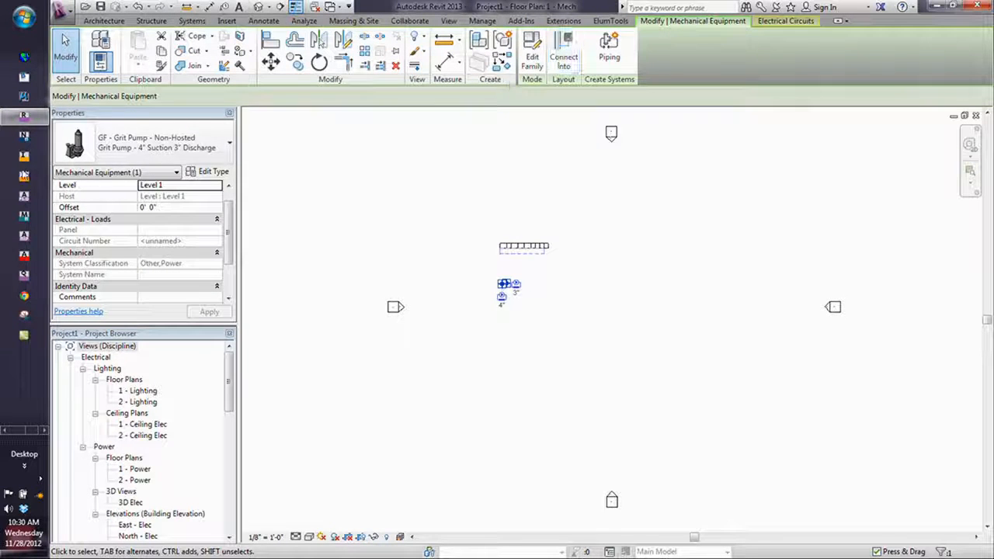
left_click(214, 172)
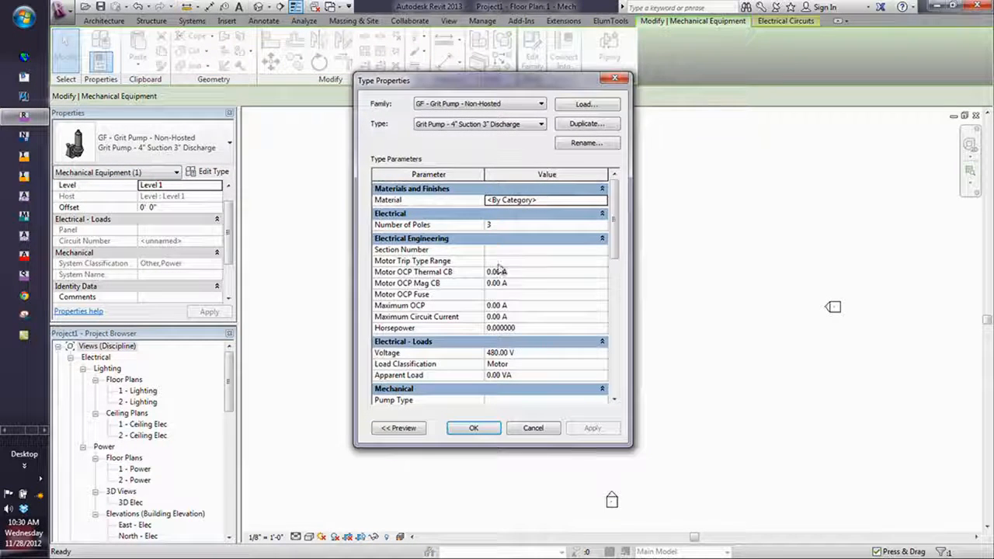
left_click_drag(619, 230, 621, 264)
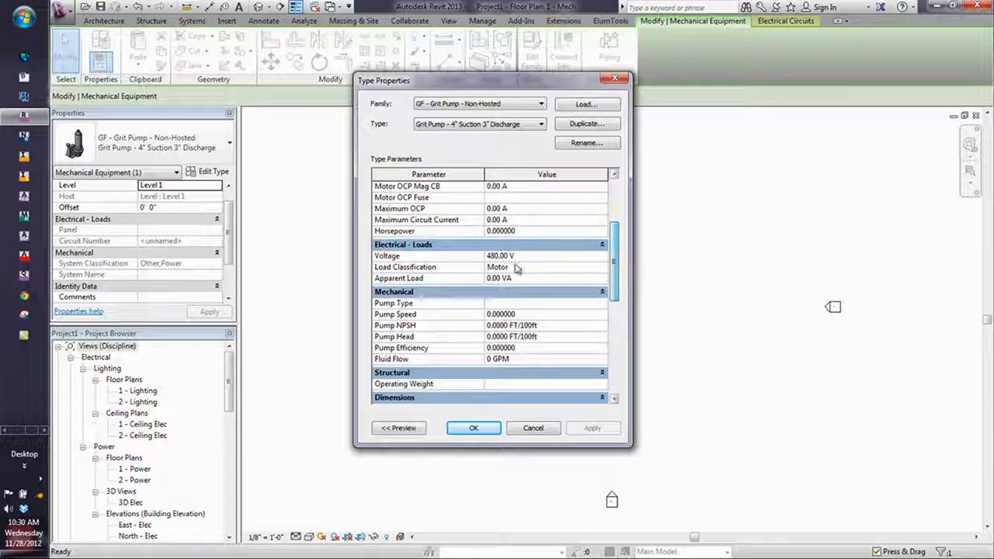
left_click(532, 428)
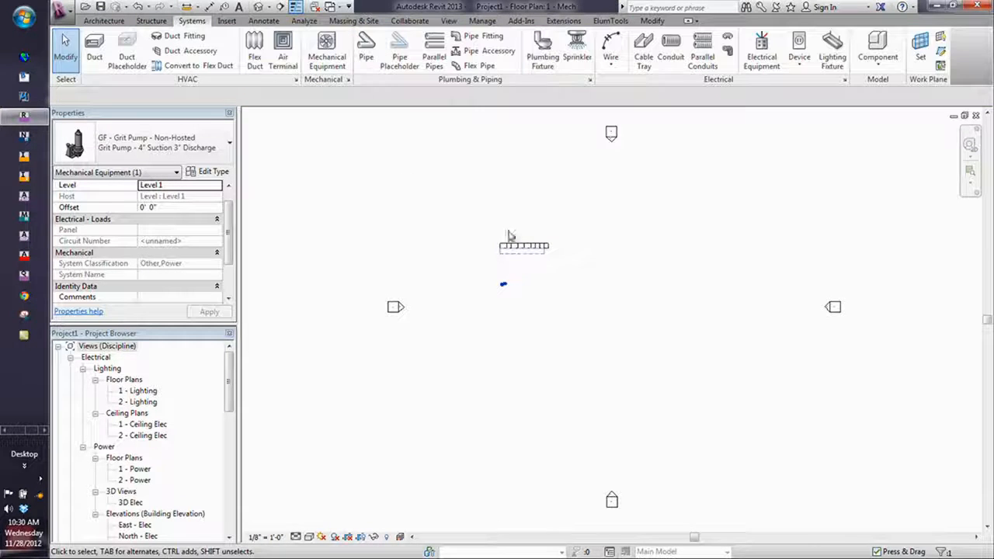
Set the MCC unit's distribution system to 480/277 Wye
left_click(503, 248)
left_click_drag(229, 200, 229, 280)
left_click(211, 253)
left_click(216, 256)
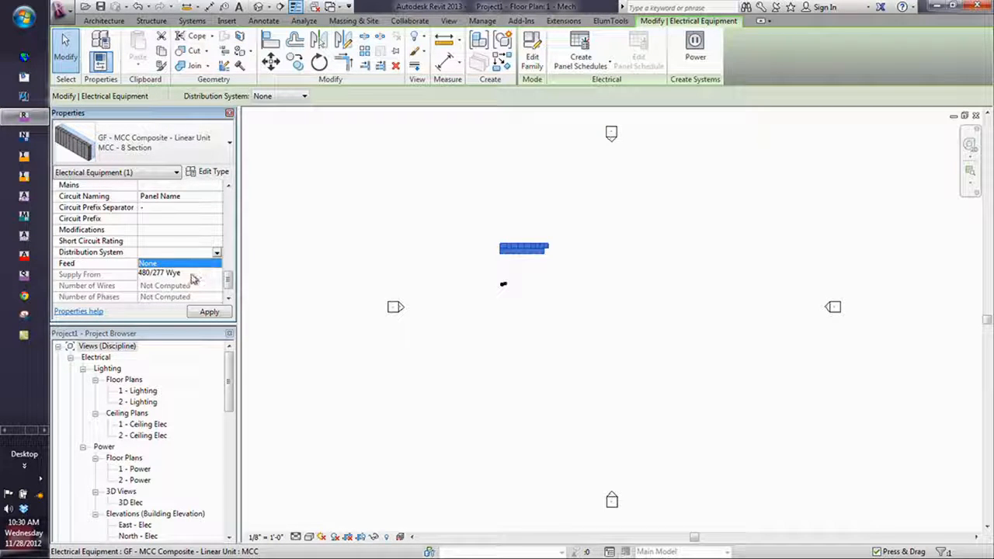
left_click(167, 269)
Assign the grit pump's power circuit to the MCC panel
left_click(504, 287)
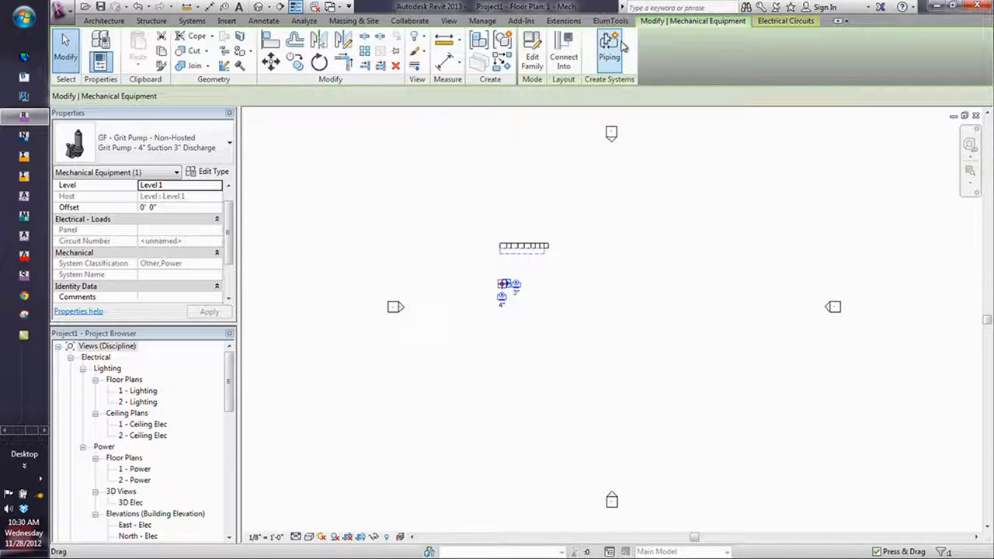
left_click(800, 21)
left_click(292, 55)
Create a panel schedule for the MCC unit from the MCC template and enter 5 as circuit MCC-1's Motor HP
left_click(524, 246)
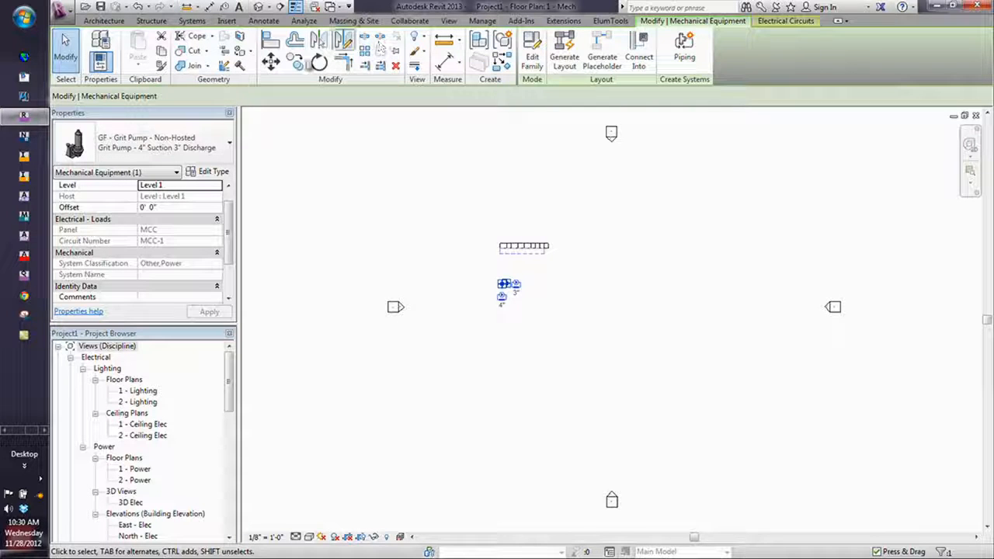
left_click(525, 247)
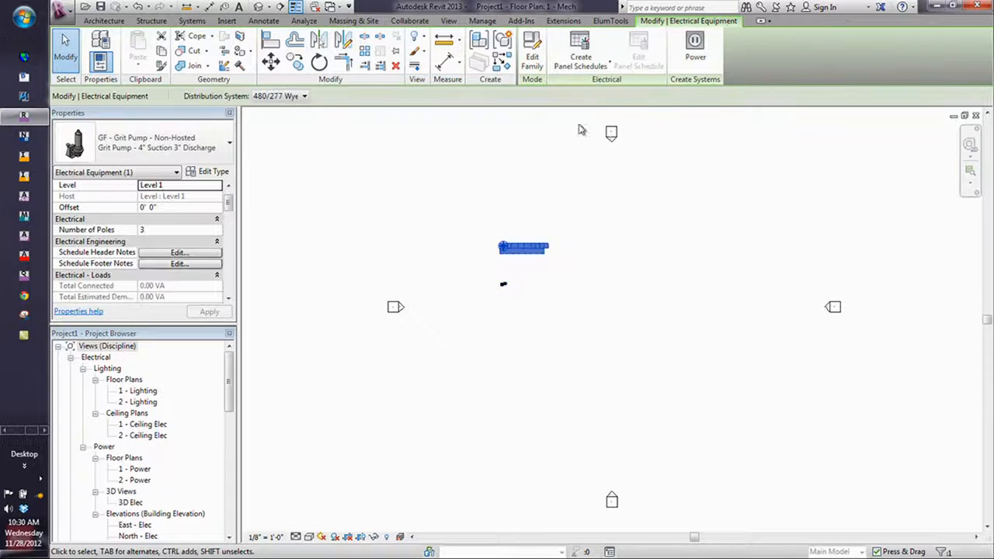
left_click(590, 62)
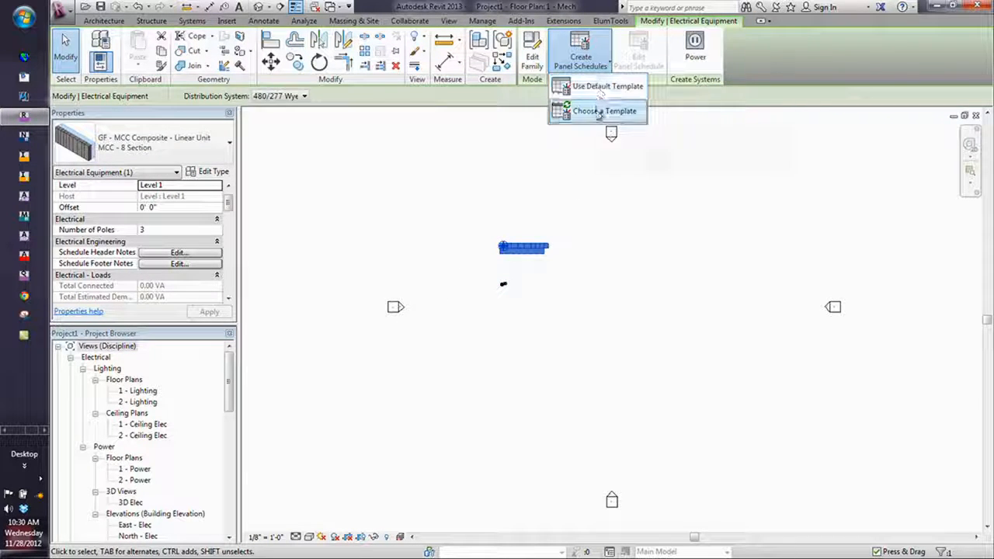
left_click(599, 171)
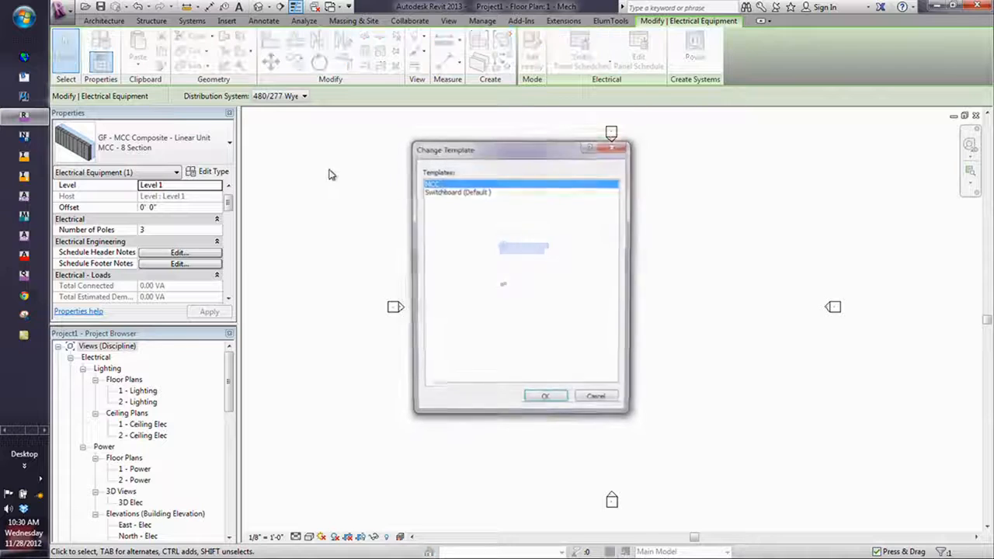
left_click(545, 402)
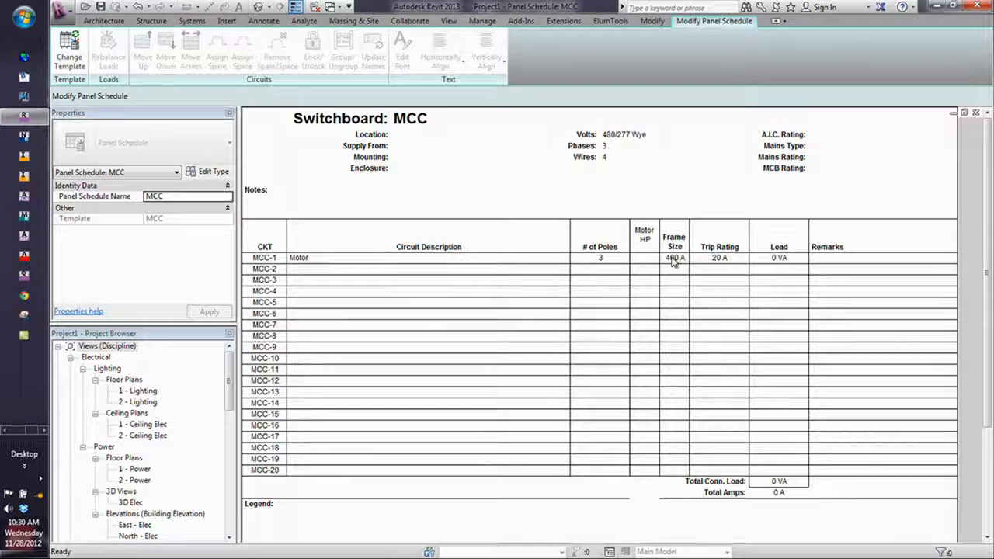
left_click(644, 257)
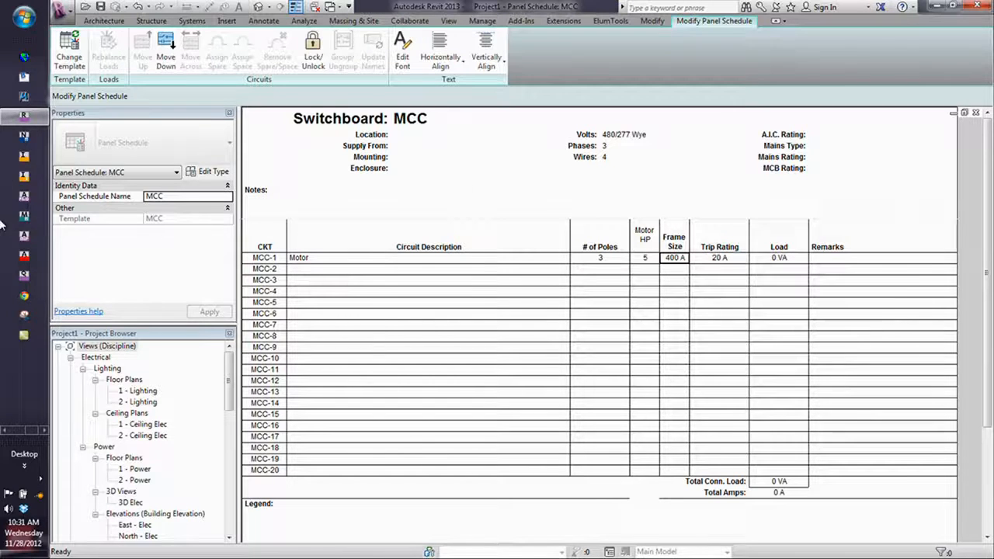
key("alt+Tab")
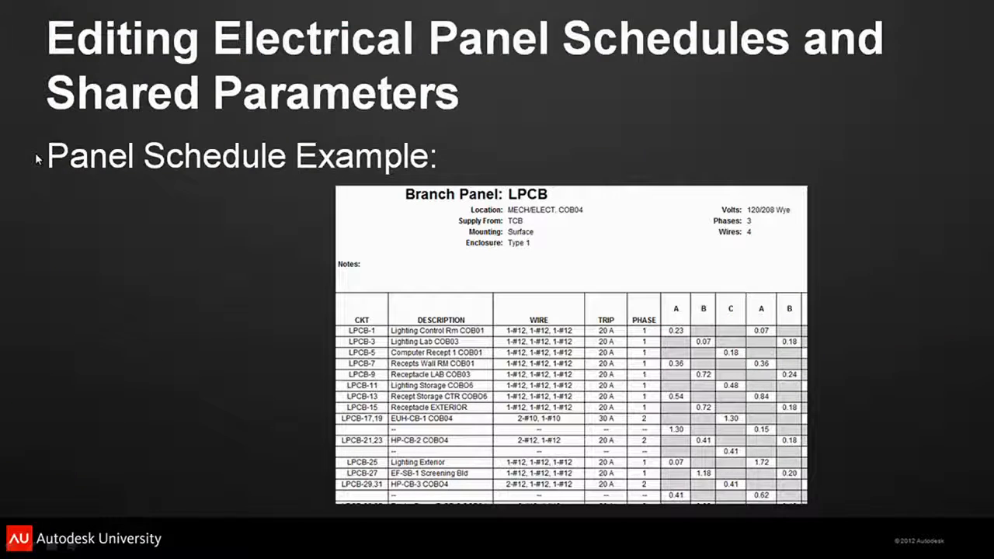
left_click(42, 158)
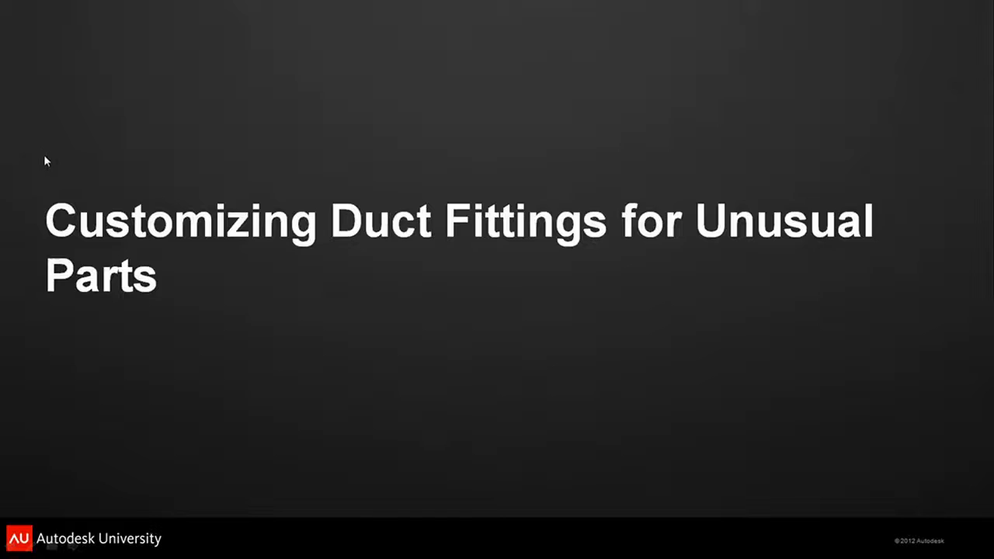
left_click(55, 161)
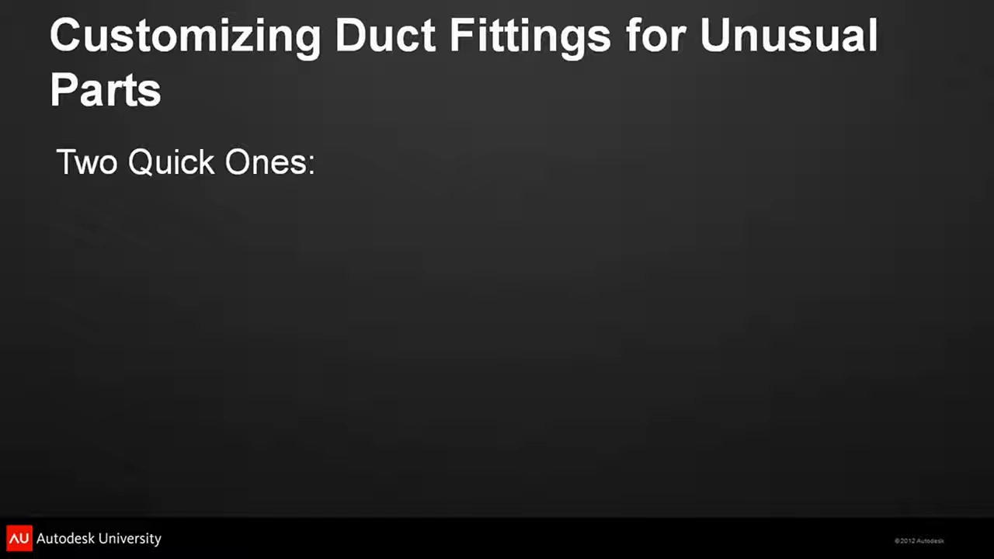
left_click(233, 244)
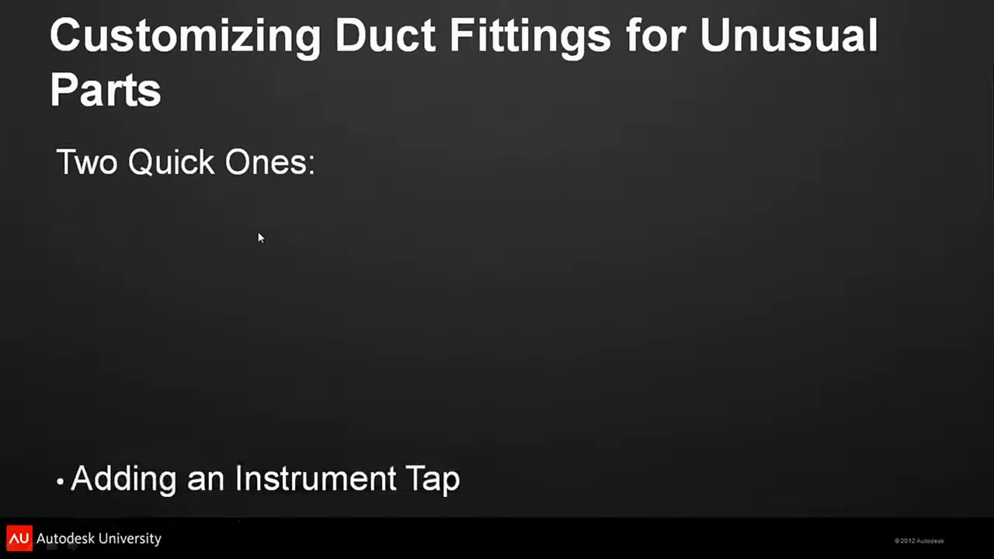
left_click(559, 193)
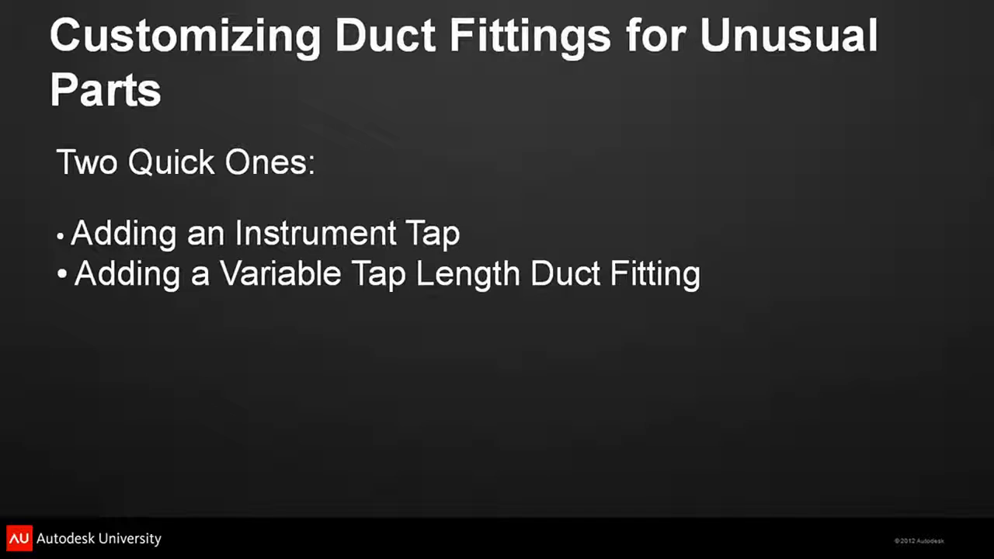
Switch back to Revit and close the MCC panel schedule view
key("alt+Tab")
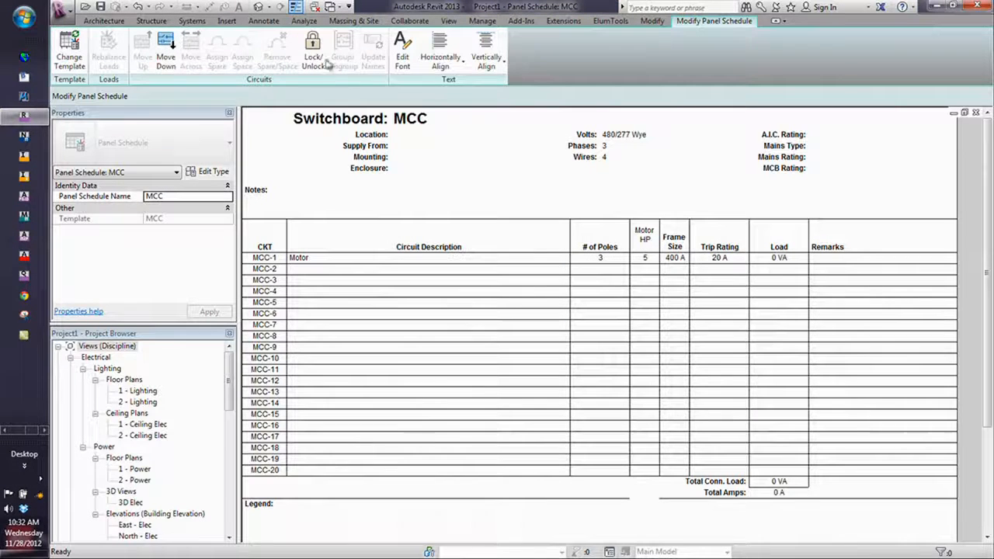
left_click(977, 113)
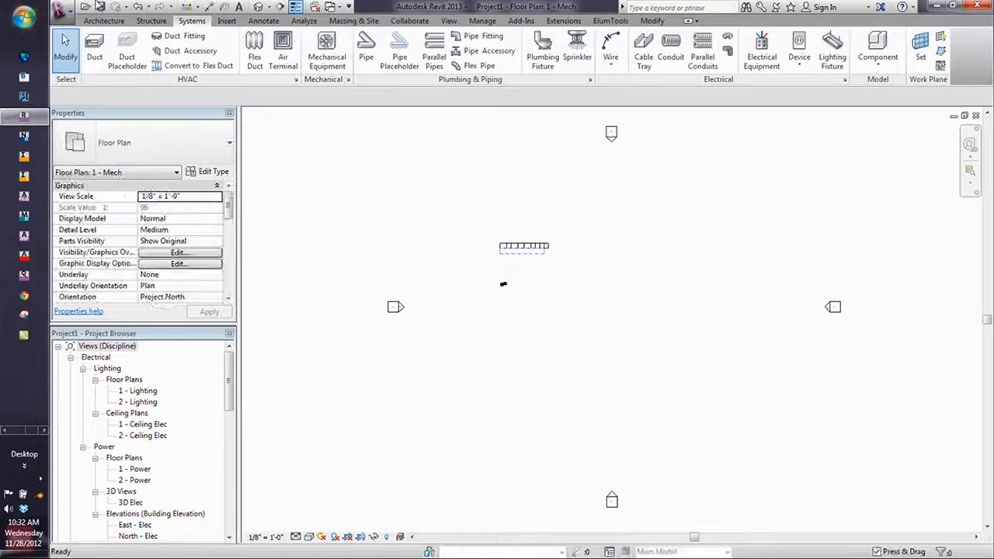
Open the family Rectangular Reducing Tee - DTL.rfa from the library's Duct, Autodesk, Fittings, Rectangular, Tees folder
left_click(60, 9)
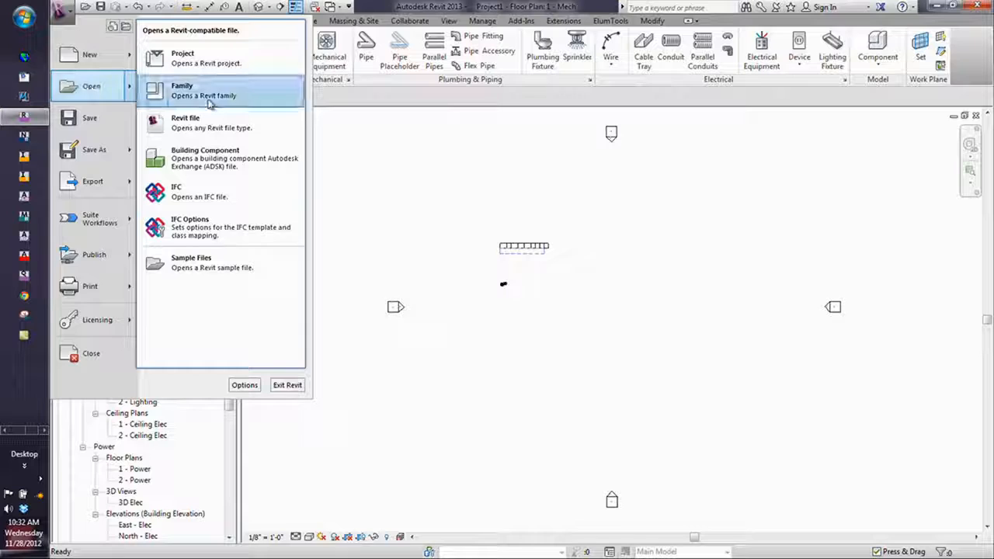
left_click(383, 229)
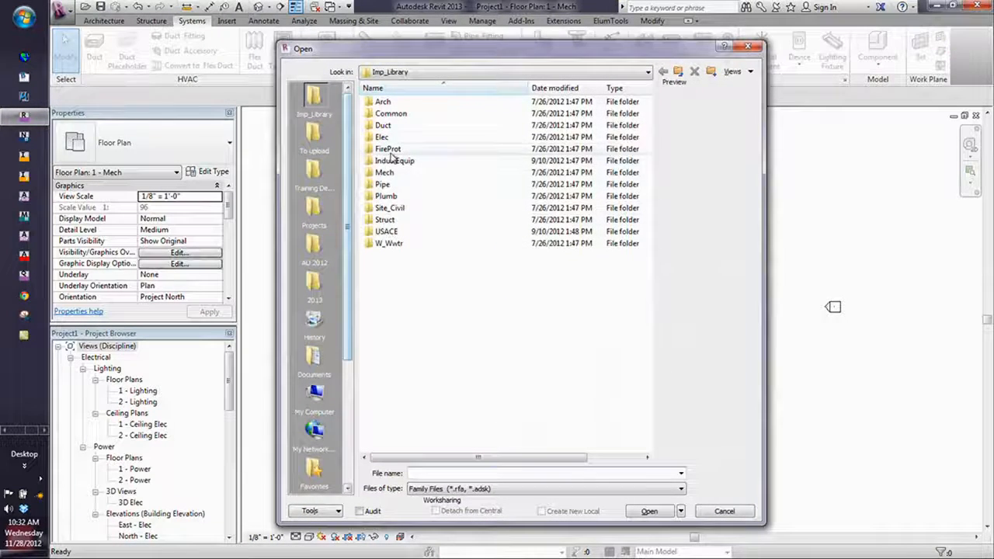
double_click(382, 125)
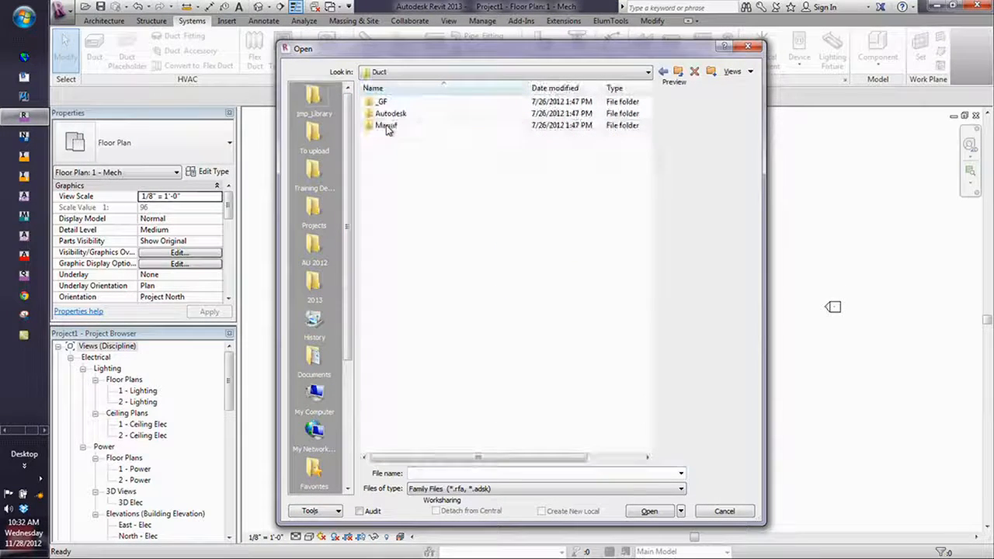
double_click(384, 115)
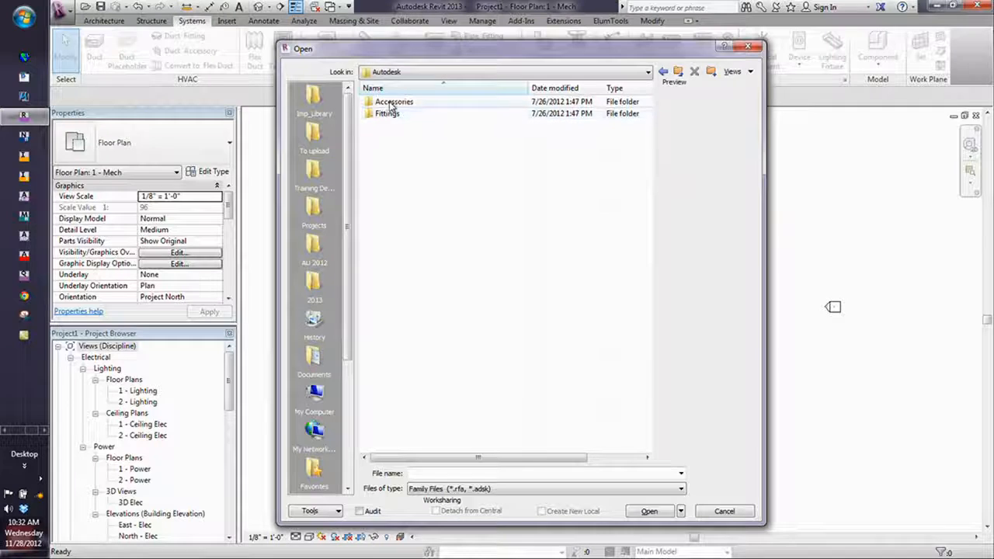
double_click(383, 114)
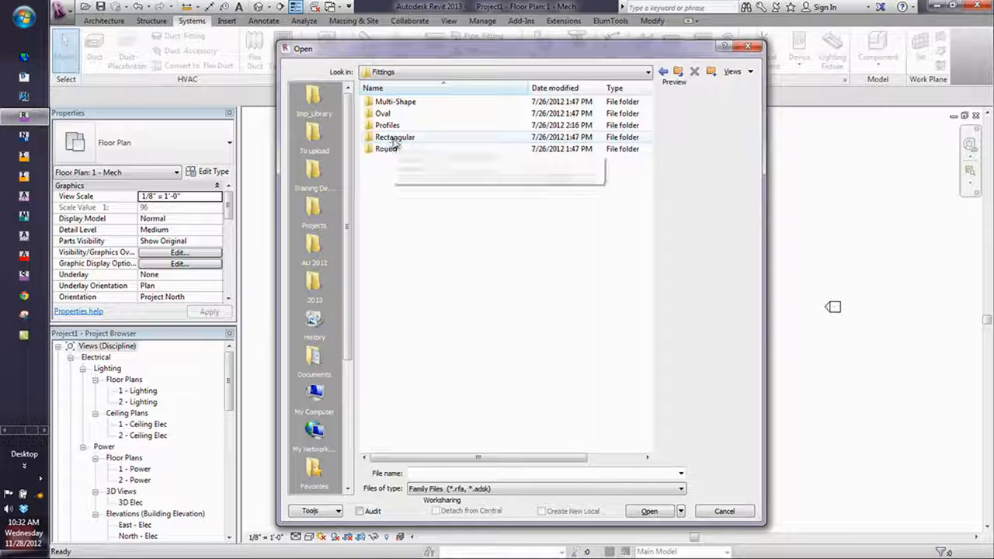
double_click(388, 138)
double_click(382, 161)
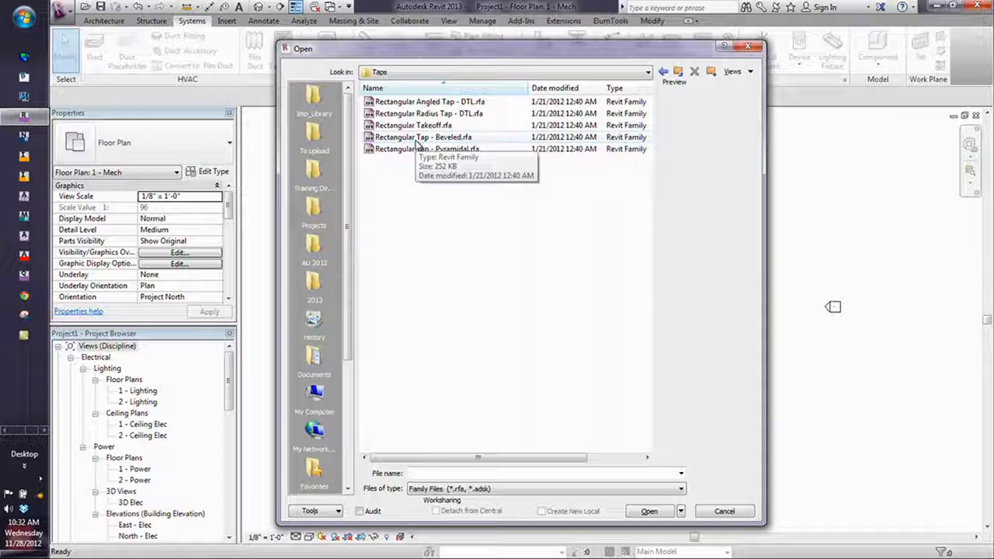
left_click(647, 72)
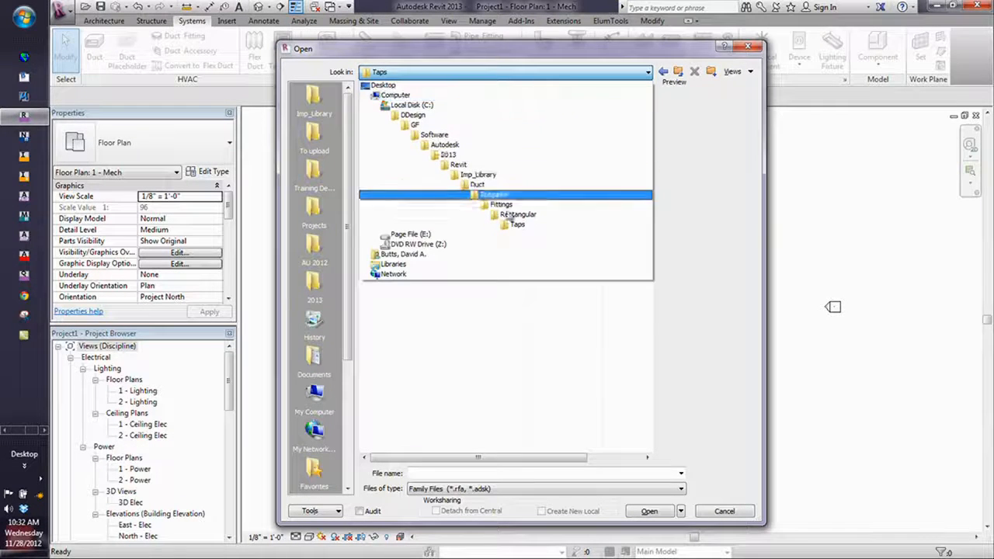
left_click(489, 191)
double_click(383, 173)
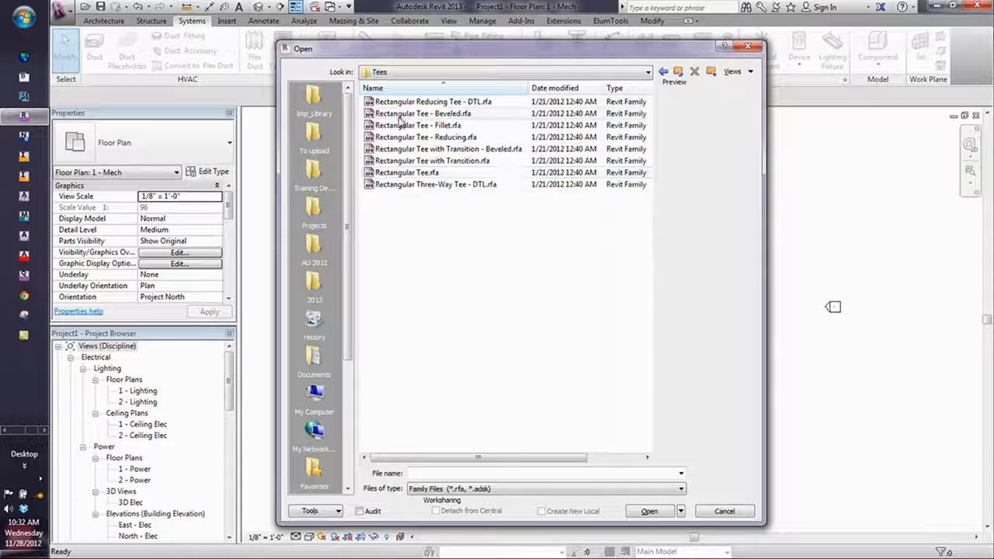
left_click(431, 102)
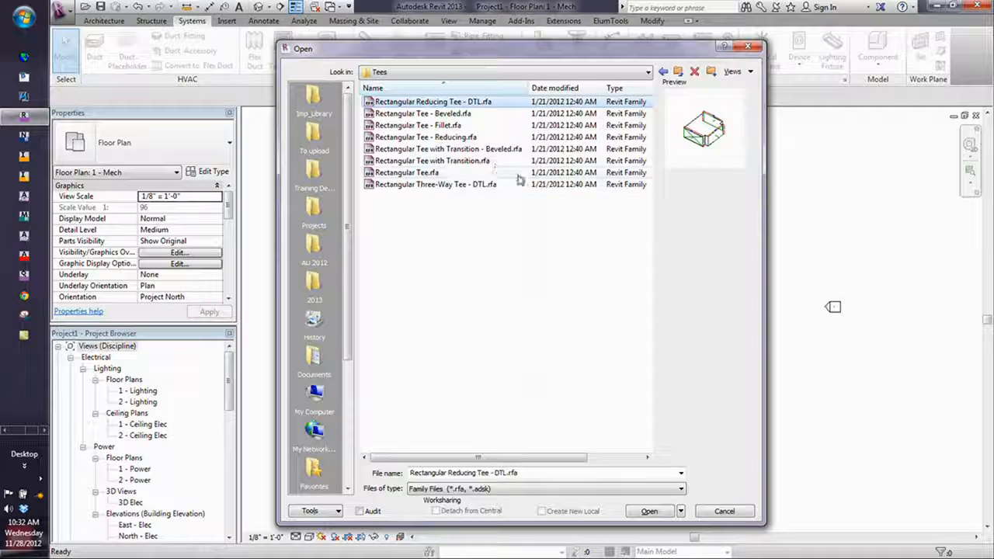
left_click(650, 512)
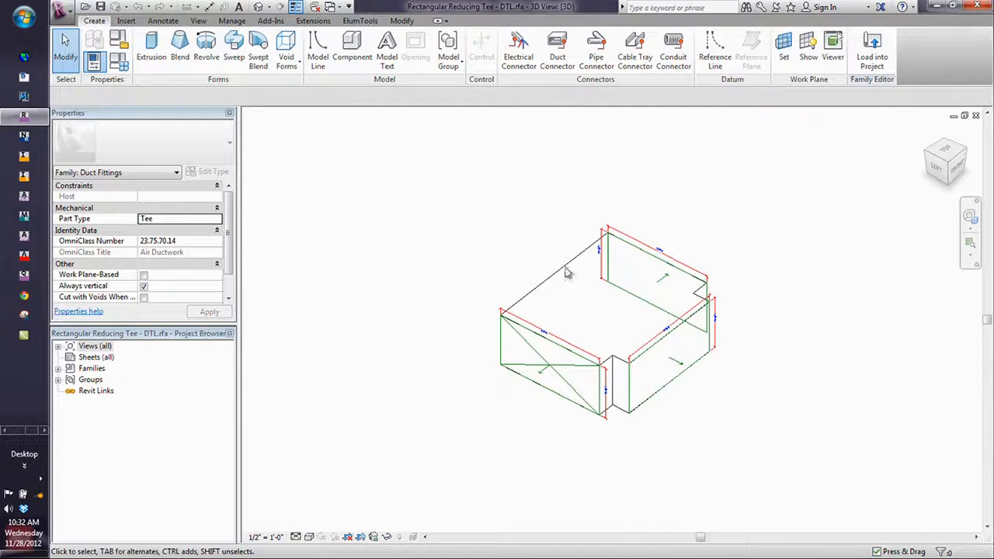
Inspect the sweep geometry of the reducing tee and display the 3D view in Hidden Line style
left_click(568, 270)
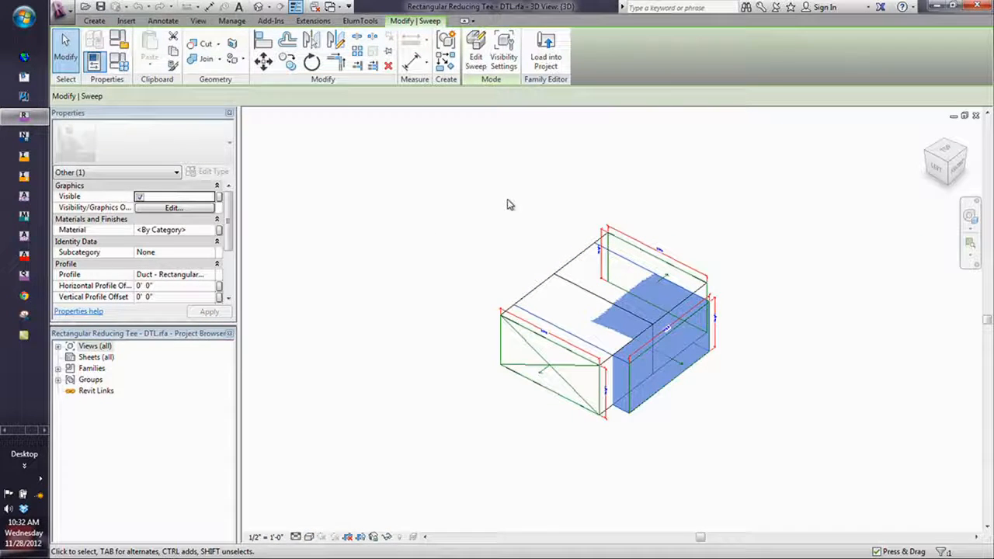
key("Escape")
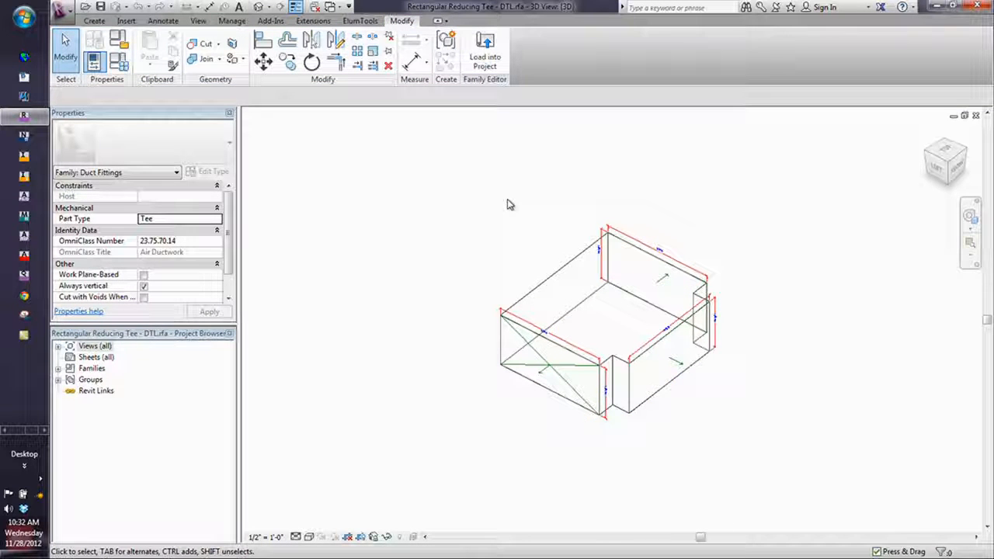
key("h")
key("l")
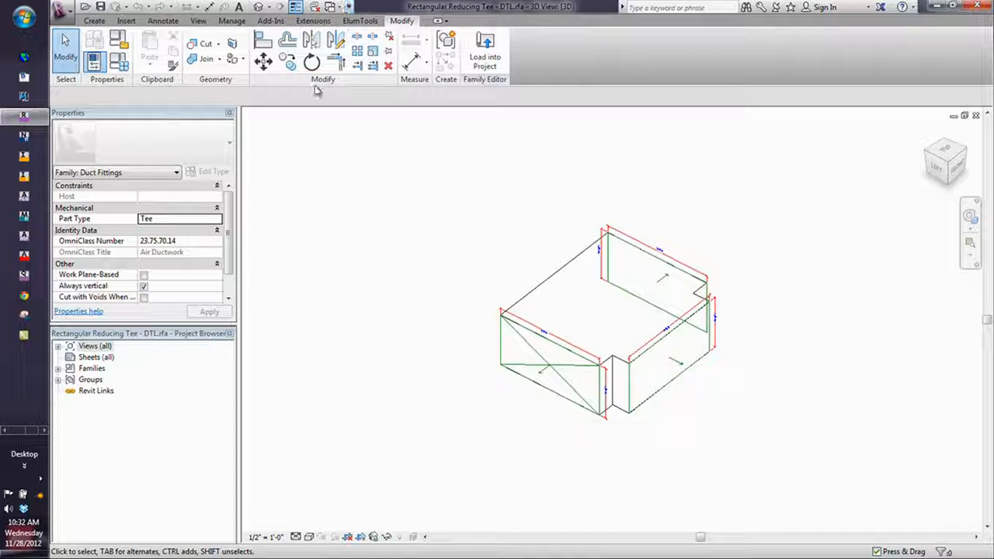
Start an extrusion in the tee family, pick a face of the sweep as its work plane and show that plane
left_click(94, 21)
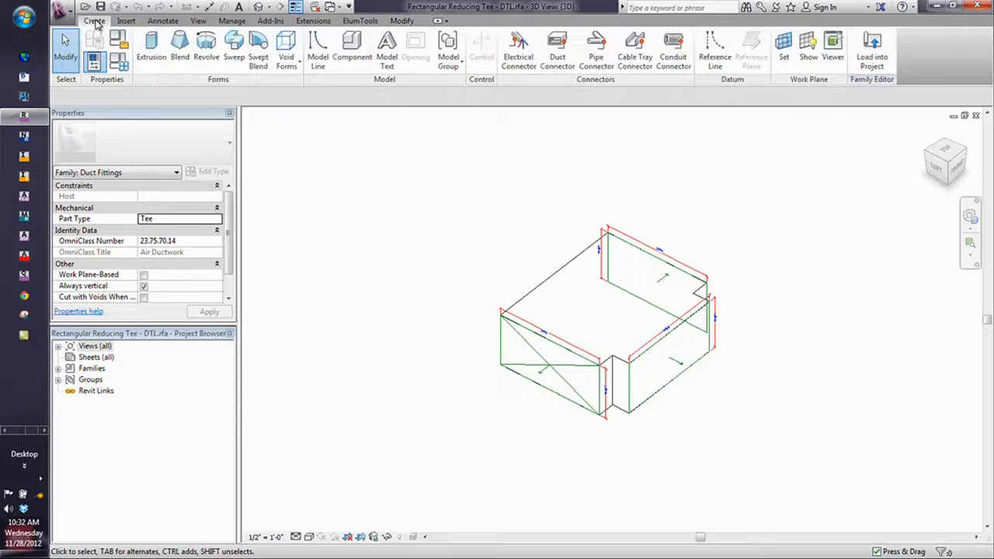
left_click(149, 48)
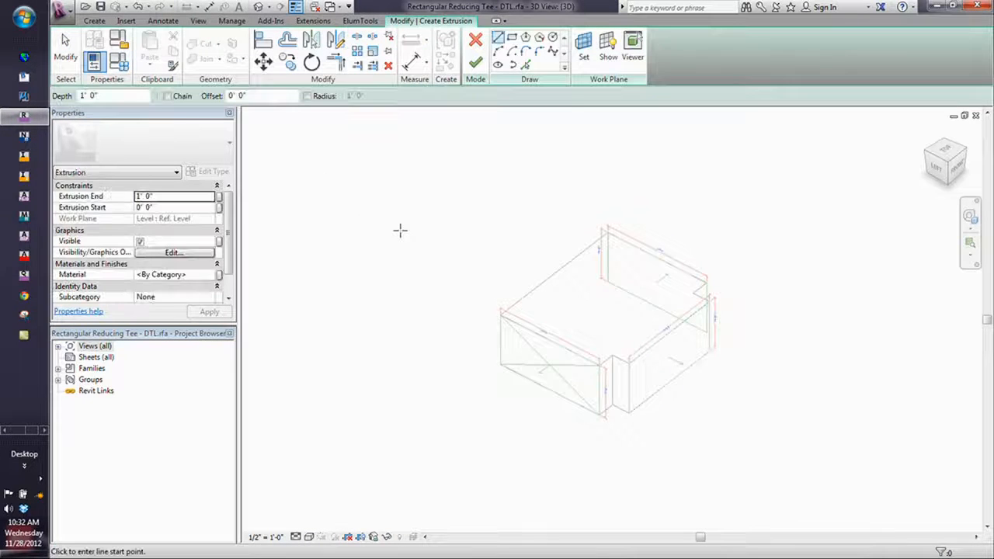
left_click(583, 46)
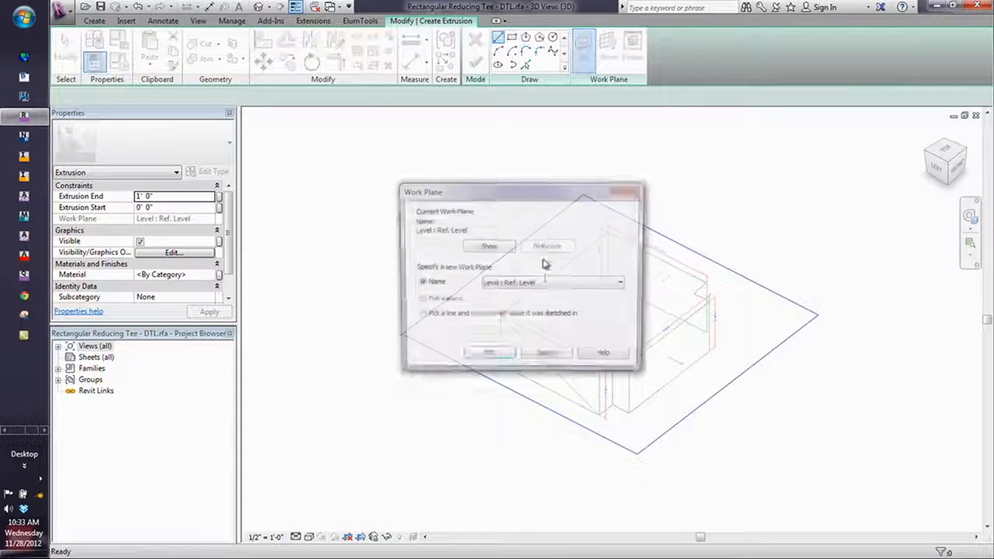
left_click(483, 356)
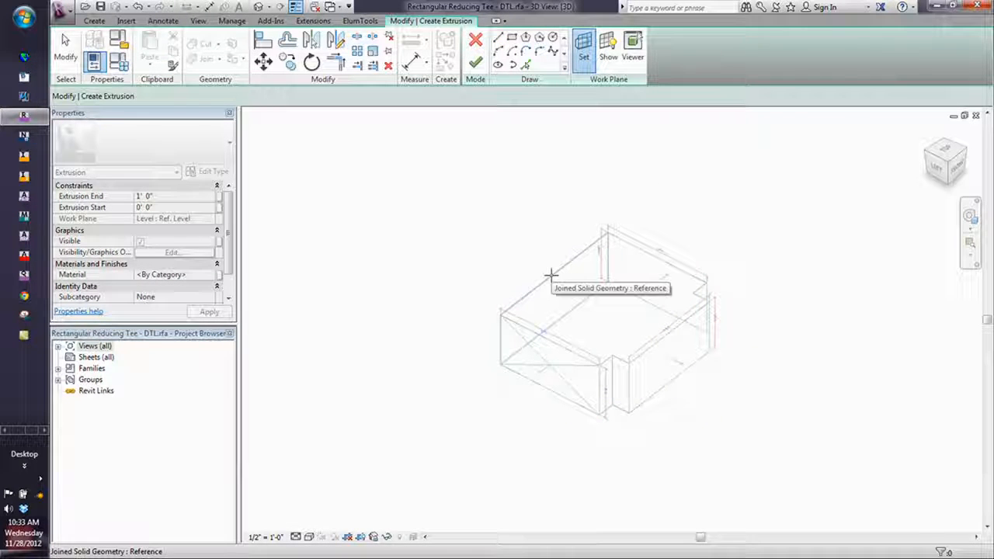
left_click(551, 275)
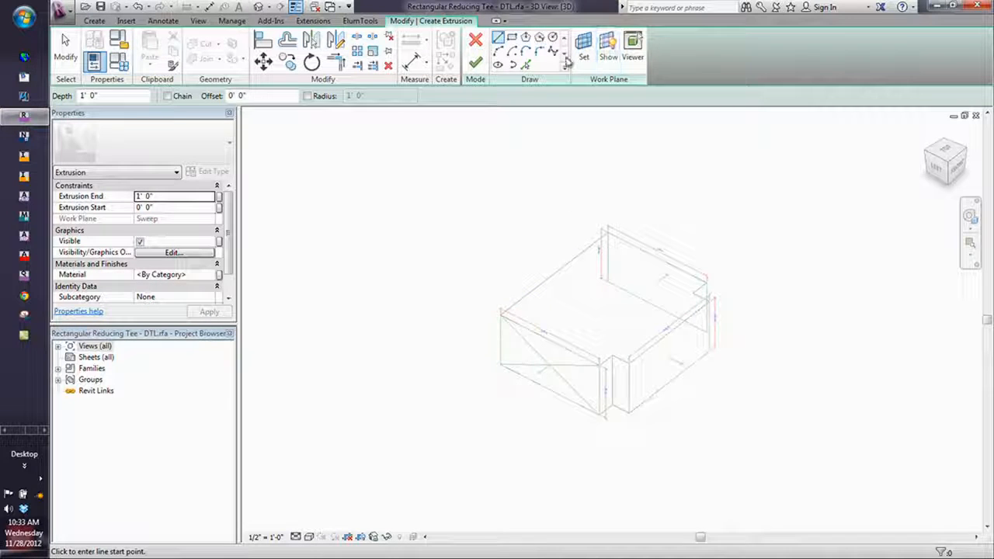
left_click(608, 50)
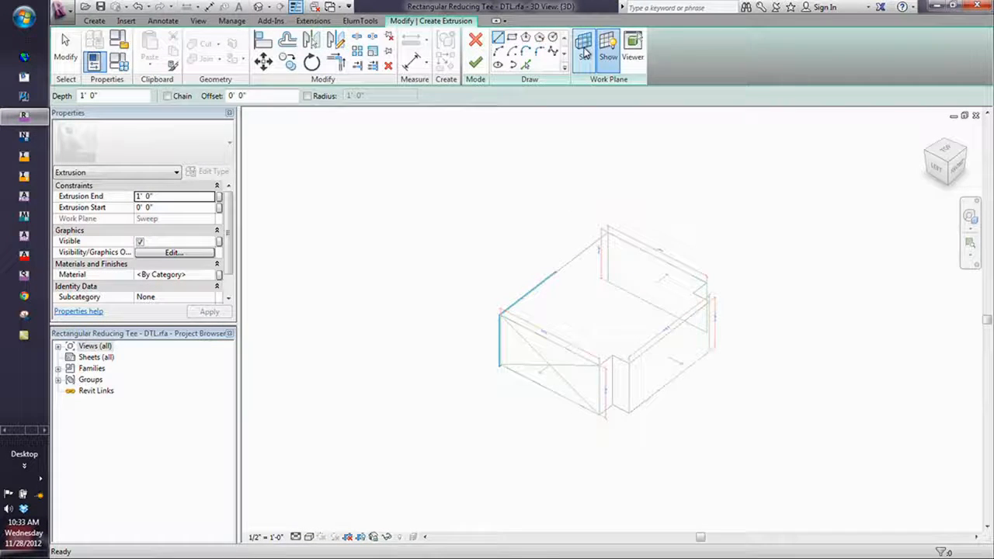
Set the extrusion's work plane by picking the top face of the reducing tee
left_click(584, 48)
left_click(420, 300)
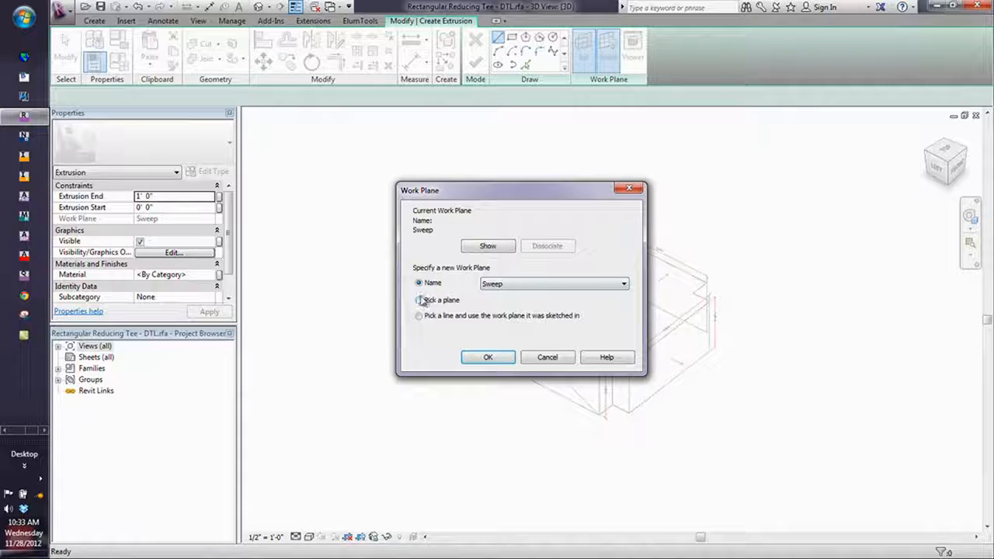
key("Return")
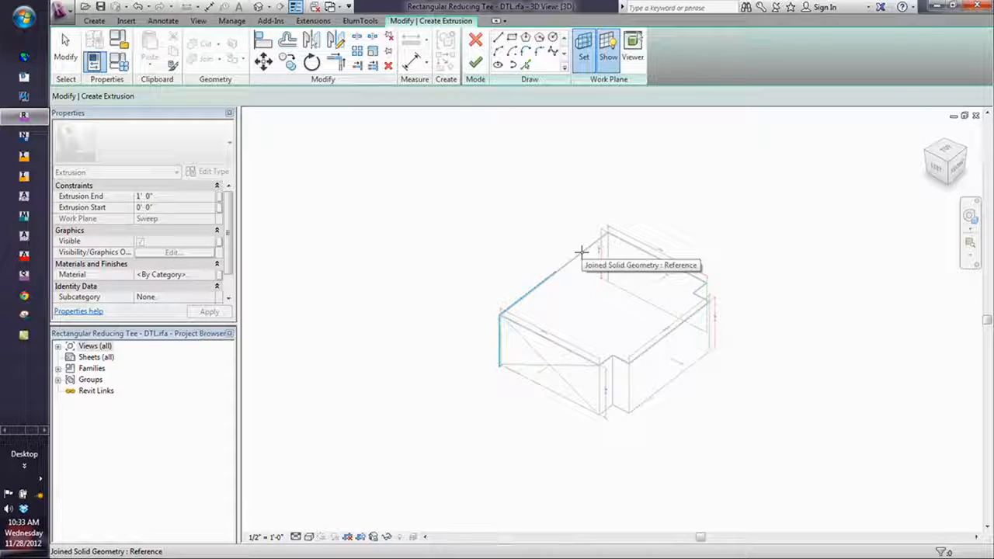
left_click(581, 253)
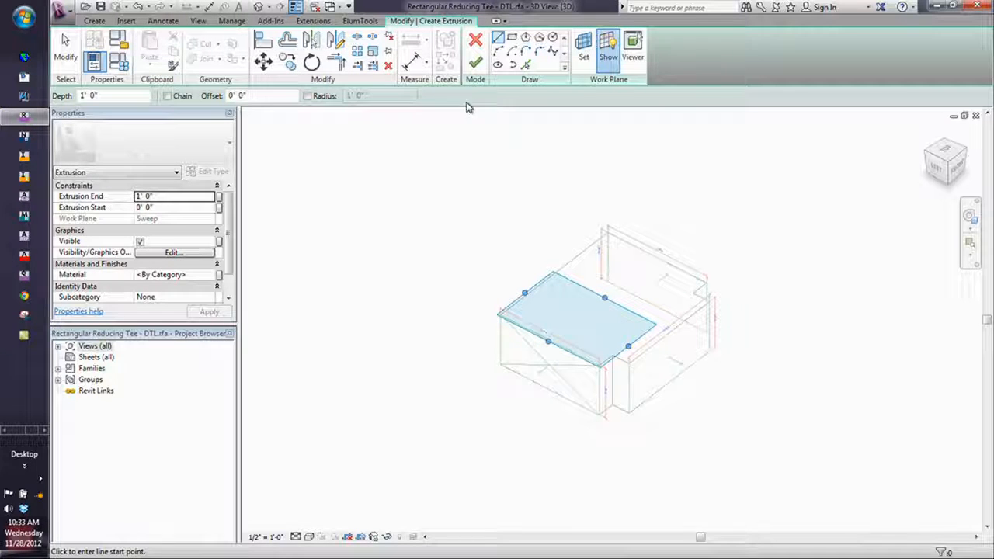
left_click(609, 46)
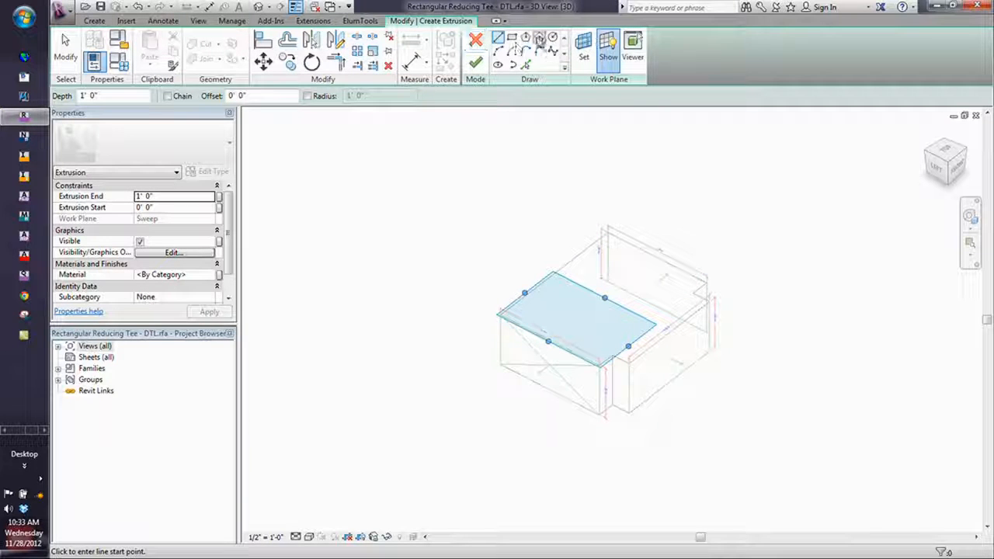
Sketch a small circle on the tee's top face near its back corner as the instrument tap profile
left_click(552, 38)
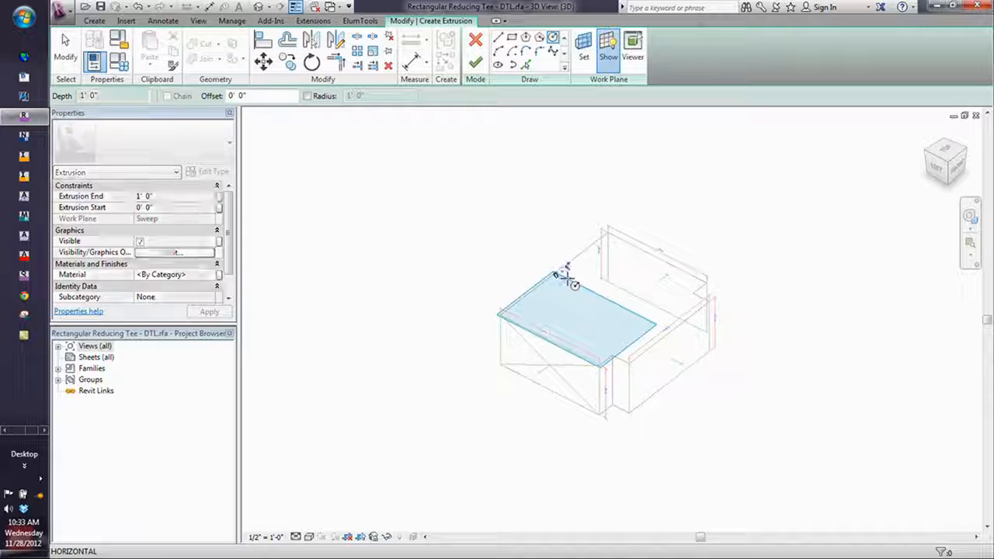
left_click(567, 278)
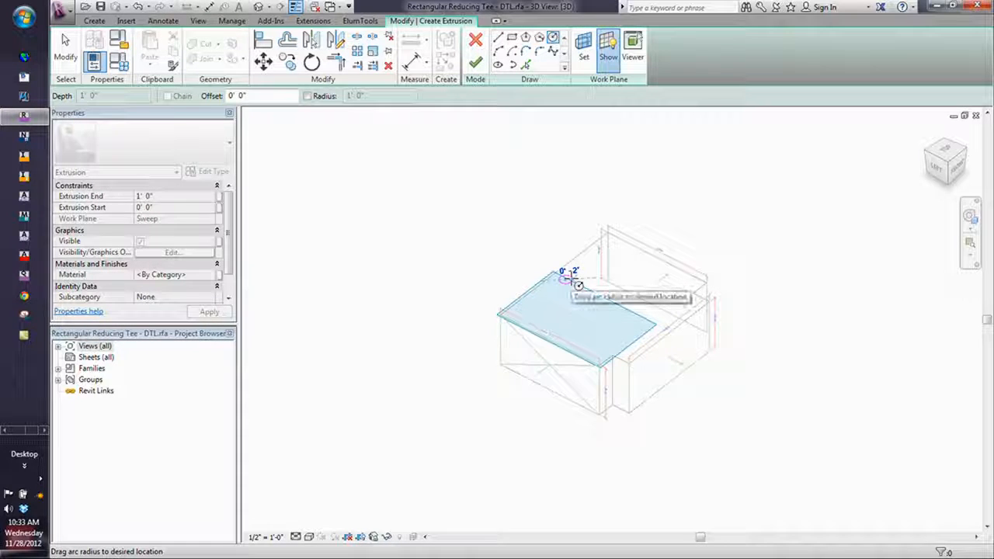
left_click(570, 277)
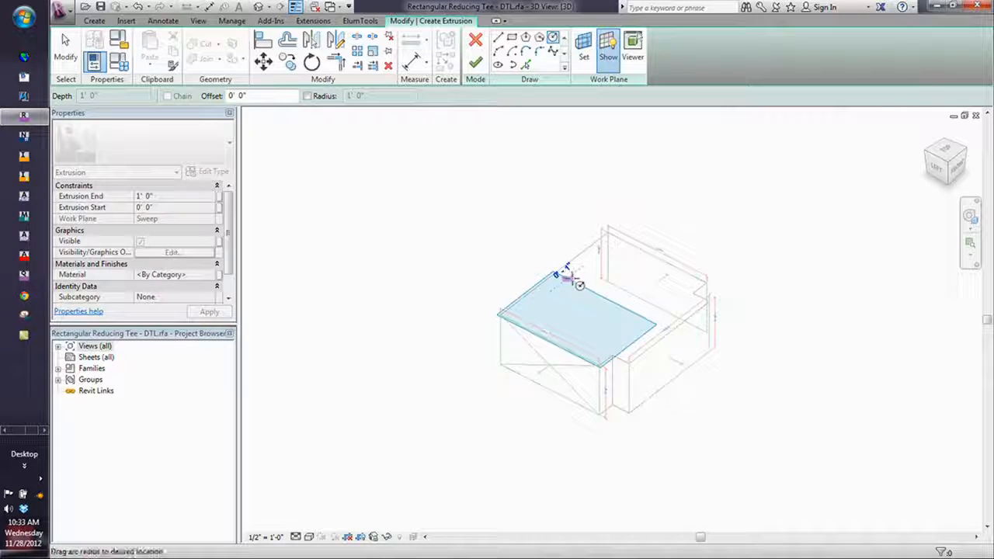
left_click(570, 278)
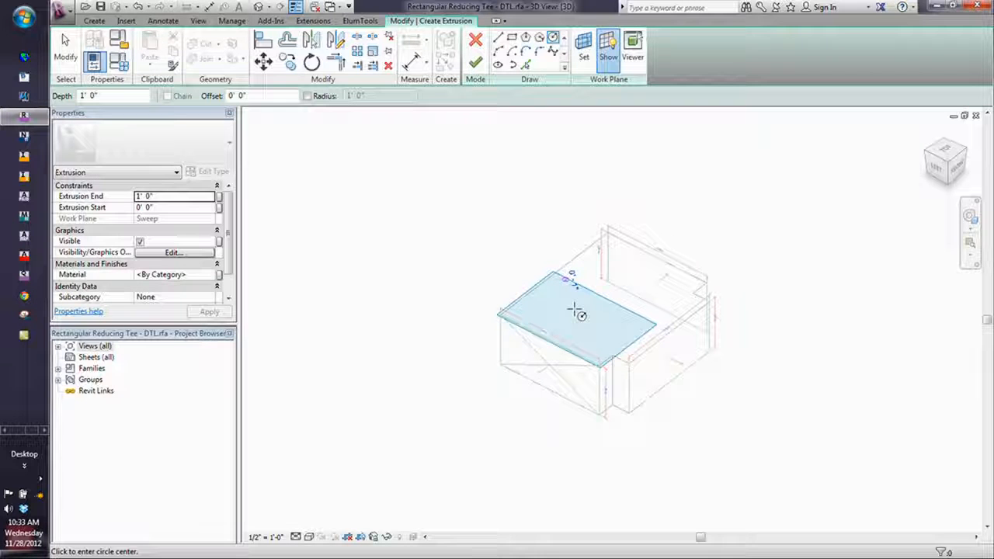
Set the tap's extrusion end to -0' 1"
left_click(112, 94)
left_click_drag(112, 95, 47, 103)
type("-12")
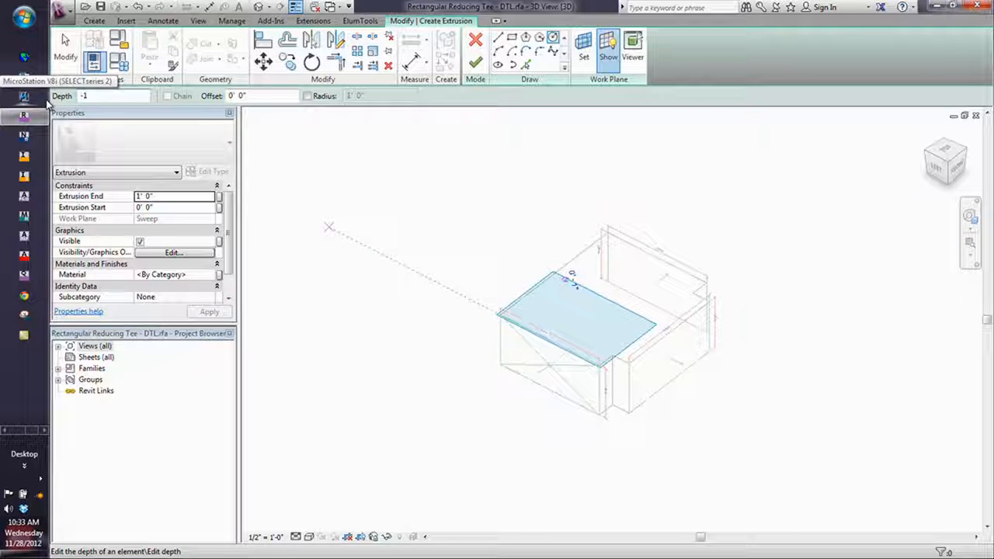
left_click(164, 198)
type("-1")
key("Return")
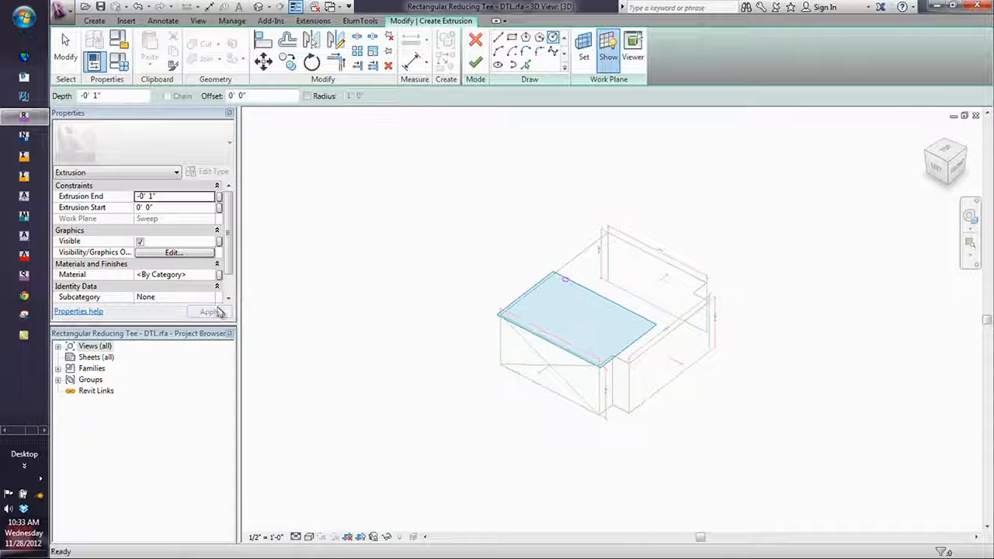
Exit the circle tool, finish the tap extrusion and deselect it
left_click(404, 286)
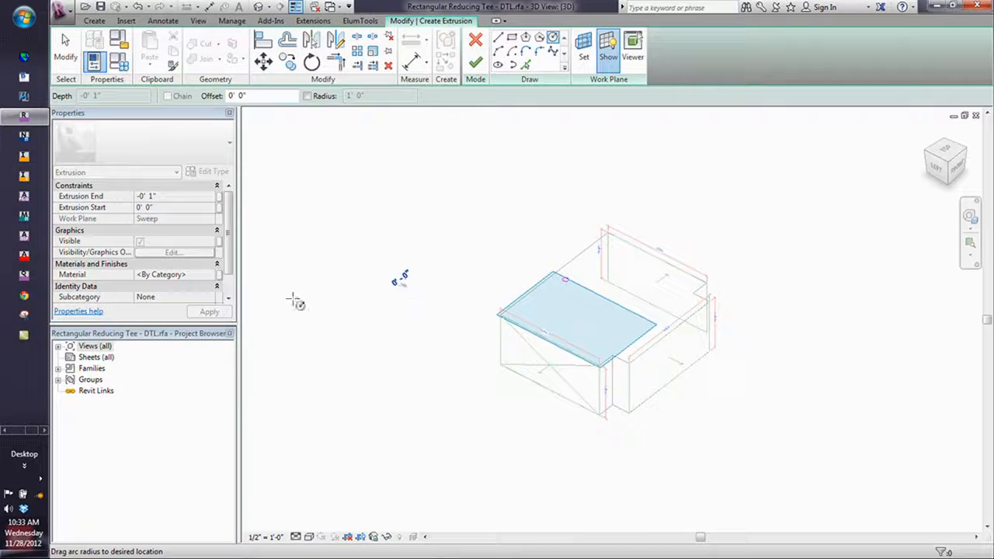
key("Escape")
key("Escape")
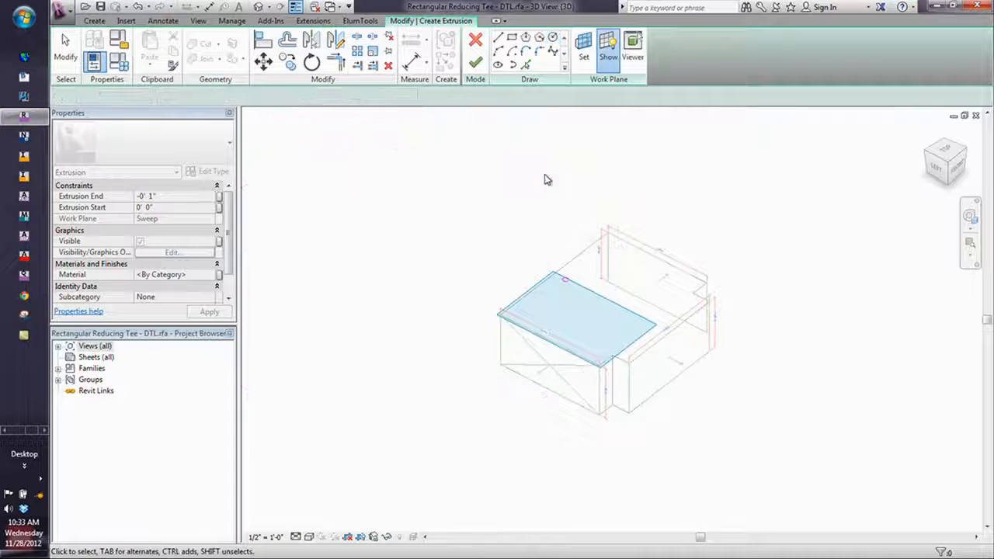
left_click(476, 62)
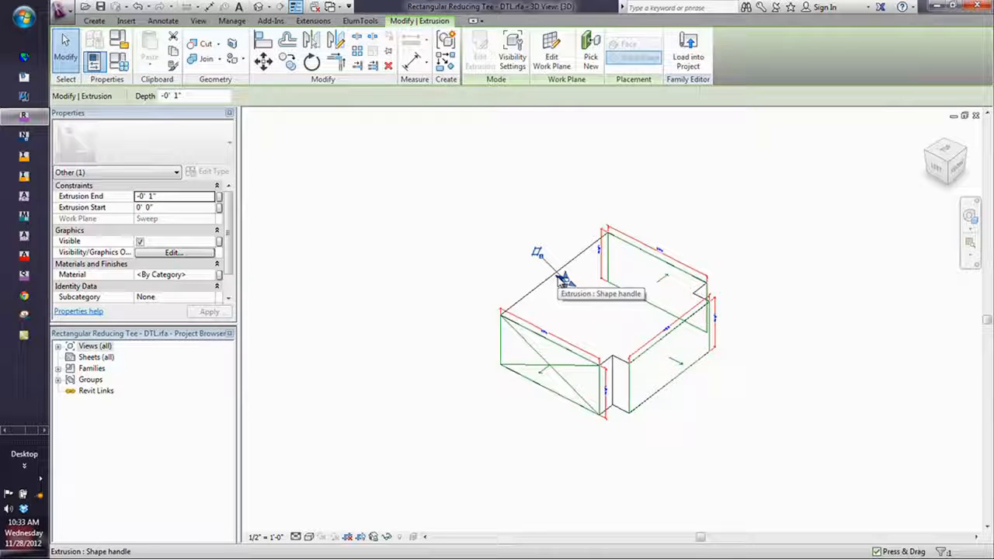
left_click(468, 160)
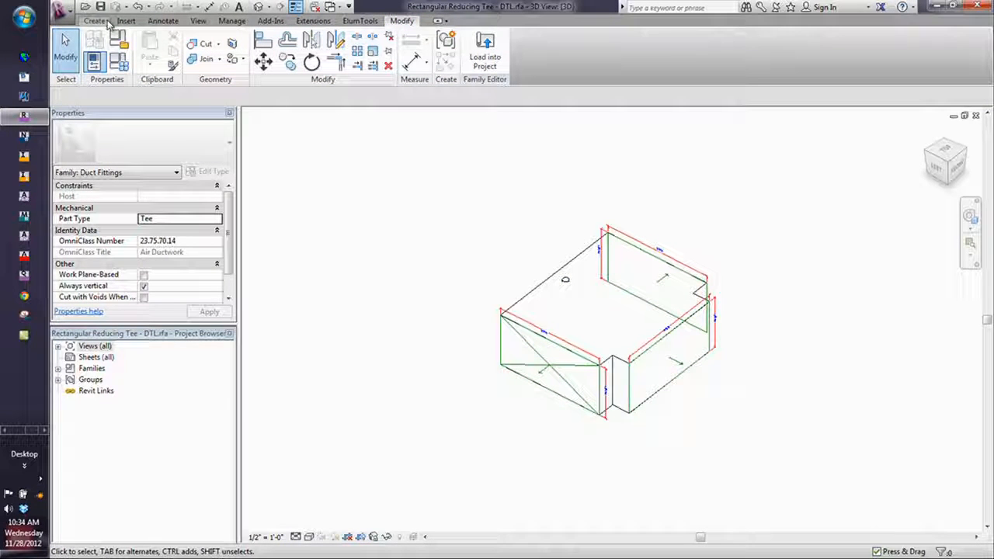
Place an electrical connector on the circular face of the tap extrusion
left_click(94, 21)
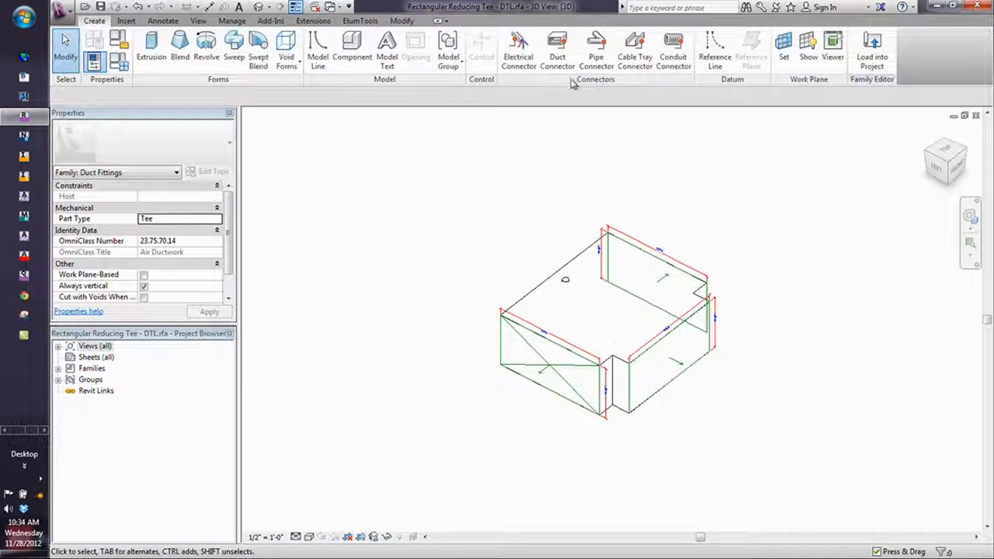
left_click(527, 63)
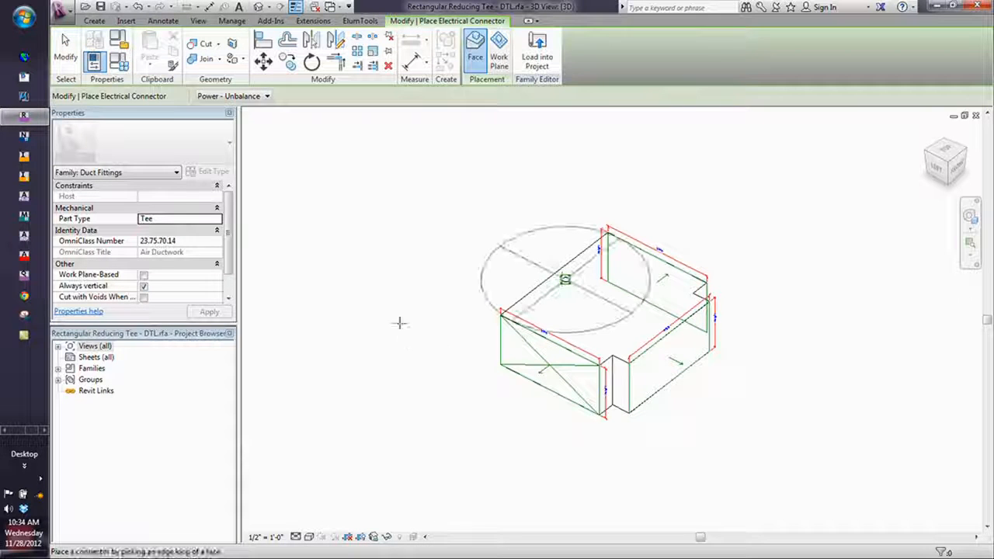
left_click(596, 227)
Change the new electrical connector's system type to Controls and apply it
left_click(567, 228)
left_click(208, 197)
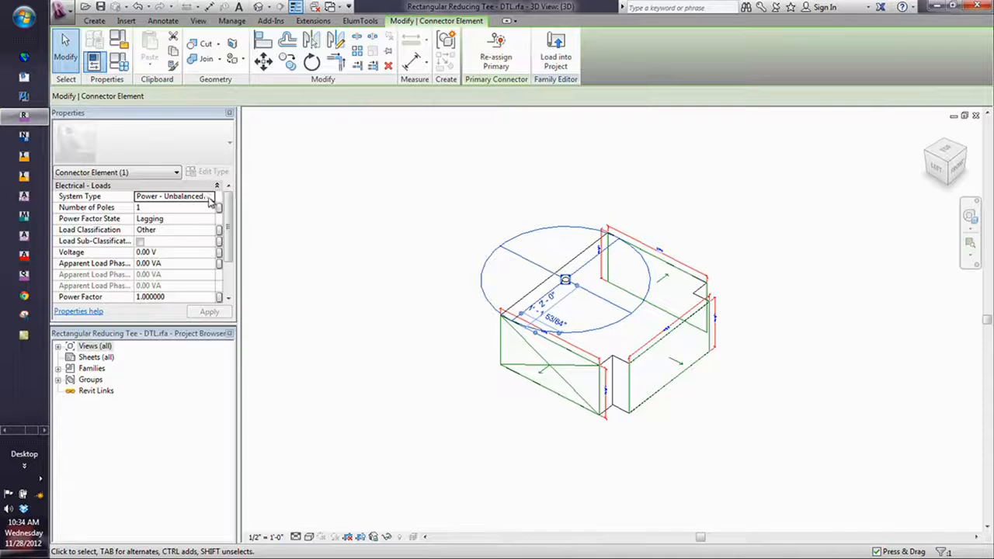
left_click(211, 198)
left_click_drag(209, 227, 209, 237)
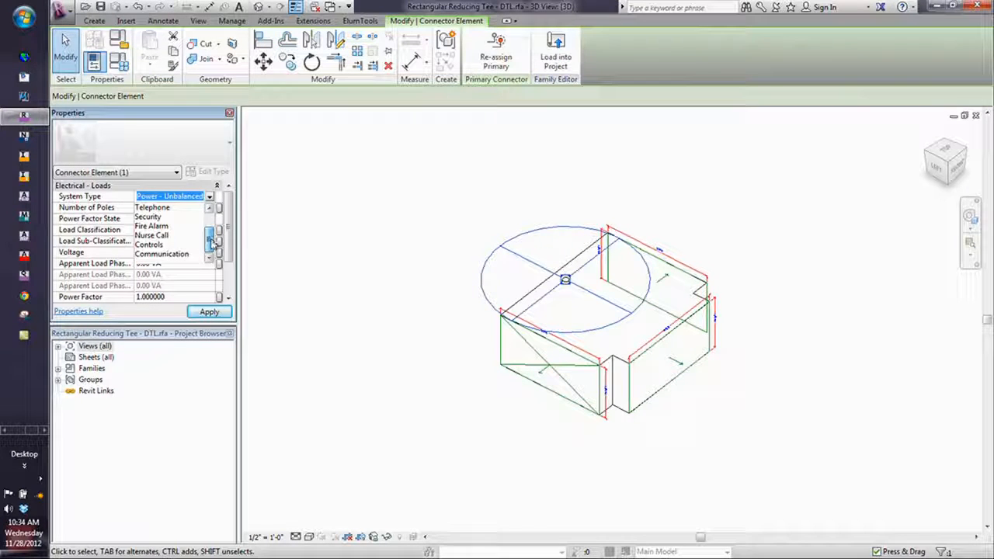
left_click(150, 244)
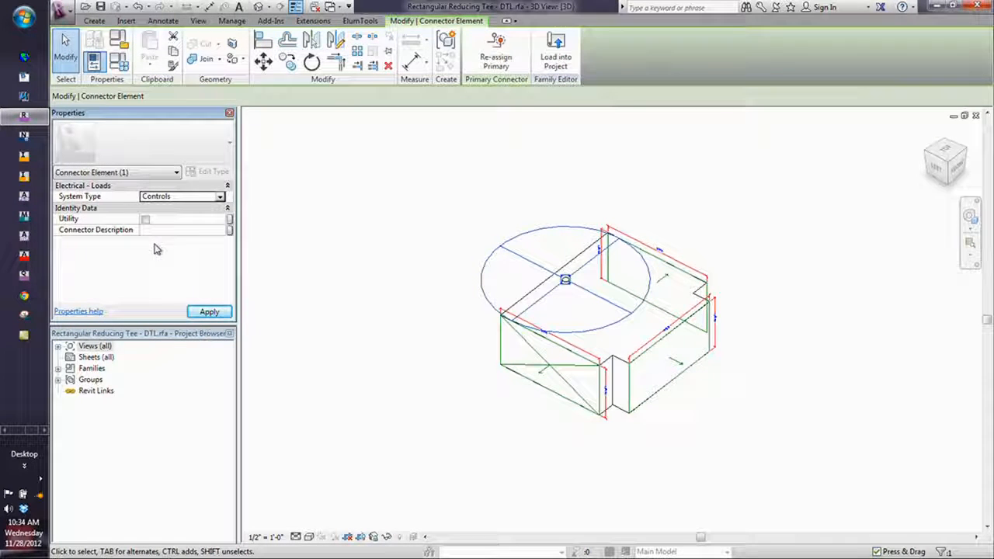
left_click(210, 311)
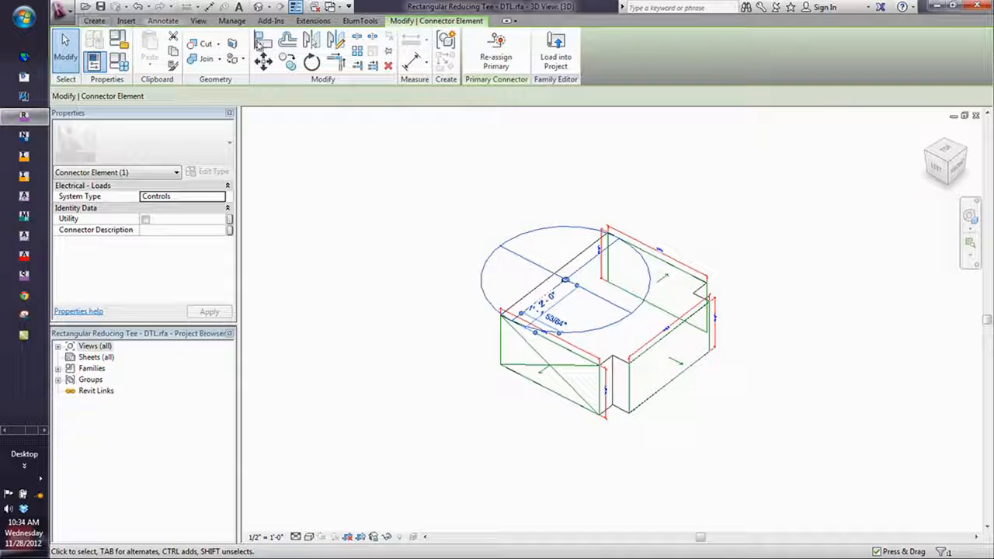
Load the modified tee family into MP1414 - Fittings.rvt and Project1
left_click(556, 61)
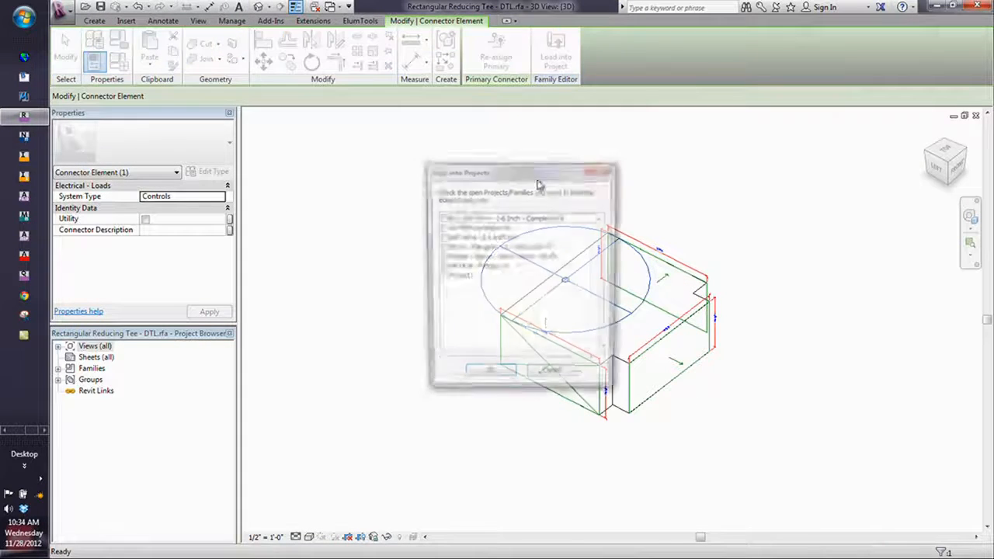
left_click(447, 278)
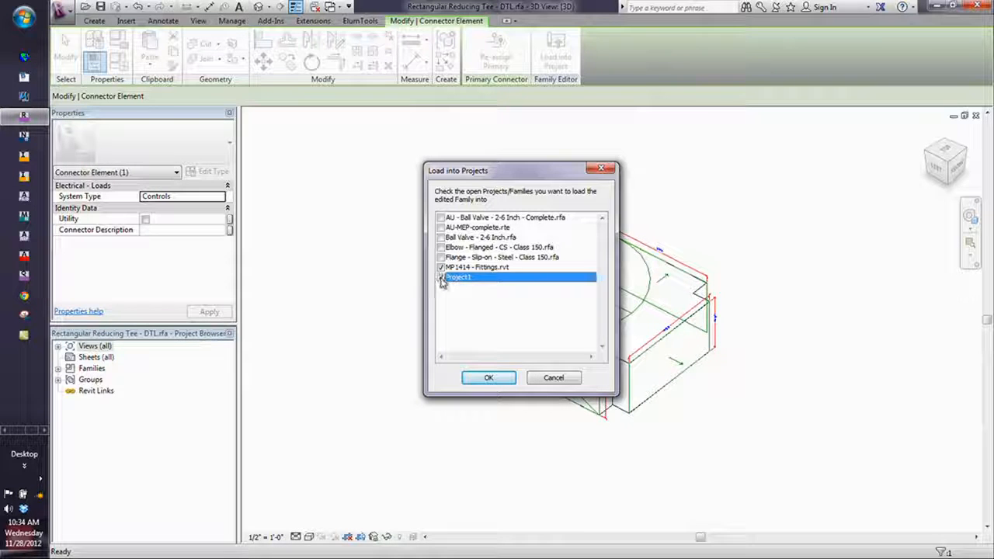
left_click(489, 378)
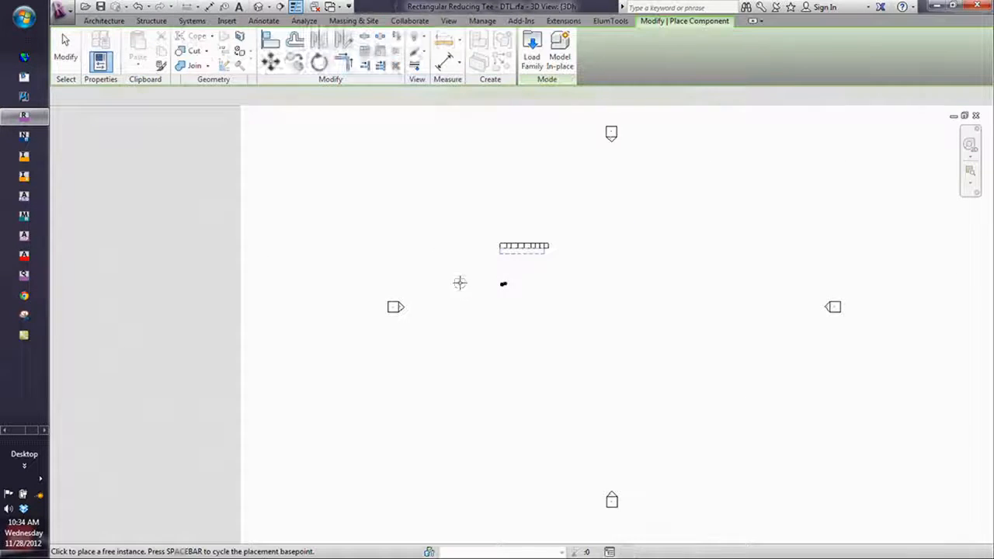
Place one Rectangular Reducing Tee - DTL in the 1 - Mech floor plan and end the placement
left_click(442, 215)
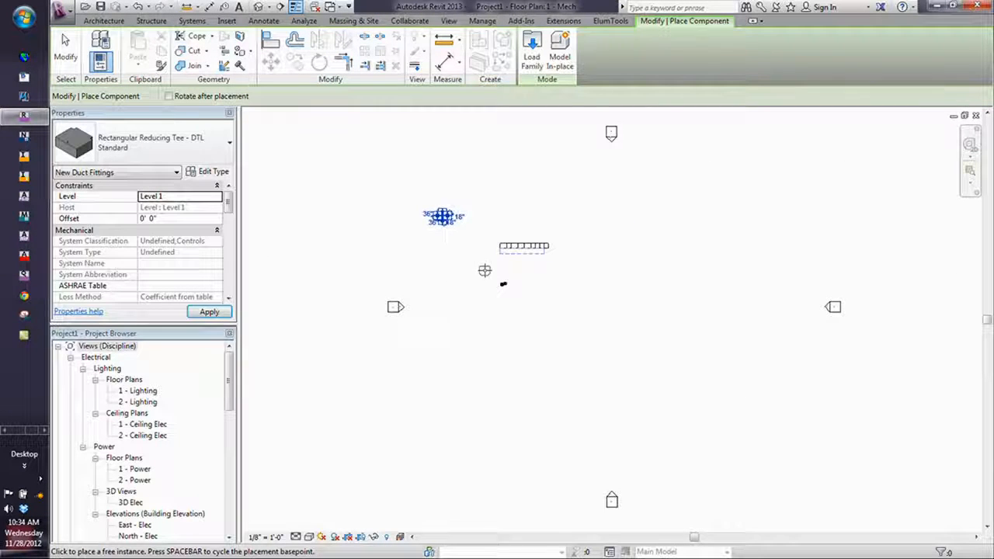
key("Escape")
key("Escape")
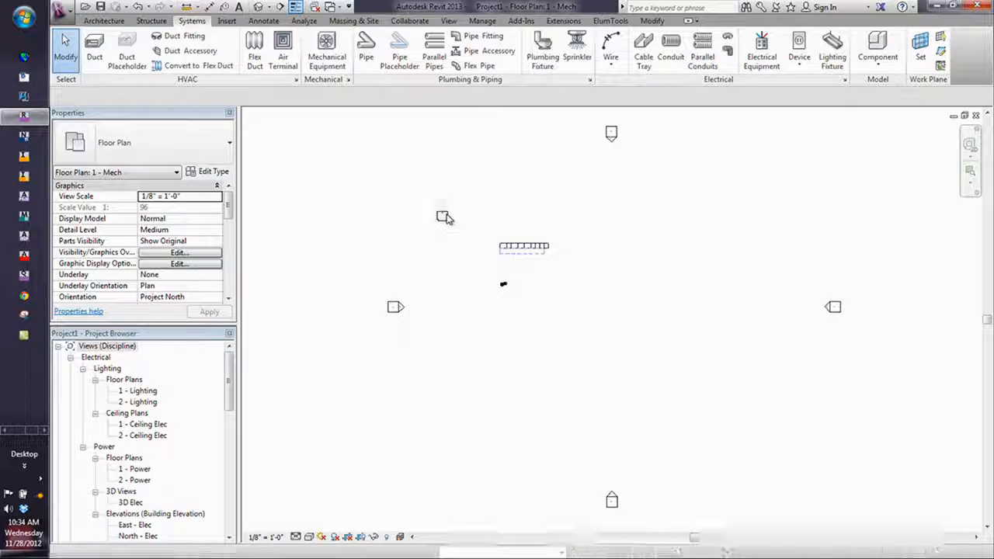
Open the placed tee's family for editing and load it into Project1 again
left_click(443, 216)
scroll(441, 220, "up", 5)
scroll(445, 221, "up", 2)
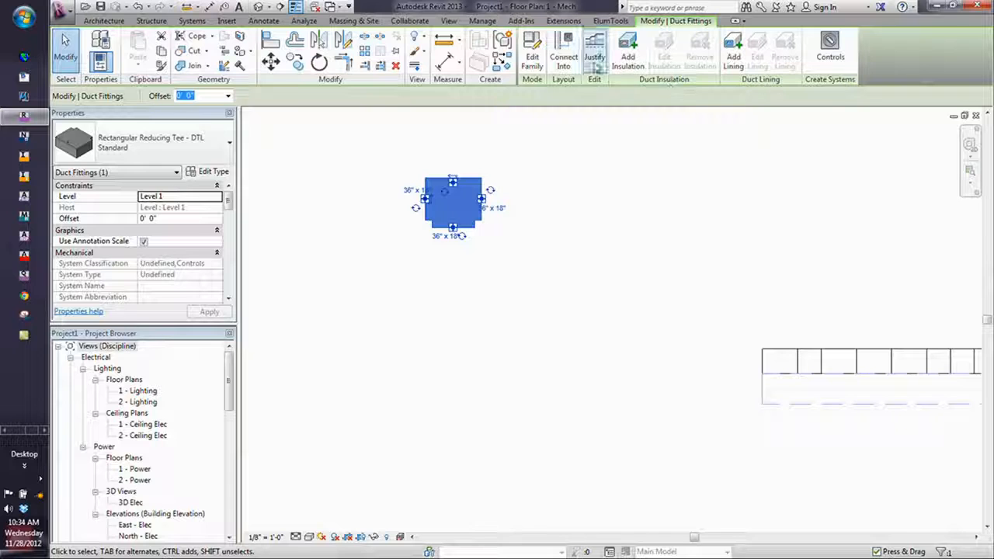
left_click(532, 48)
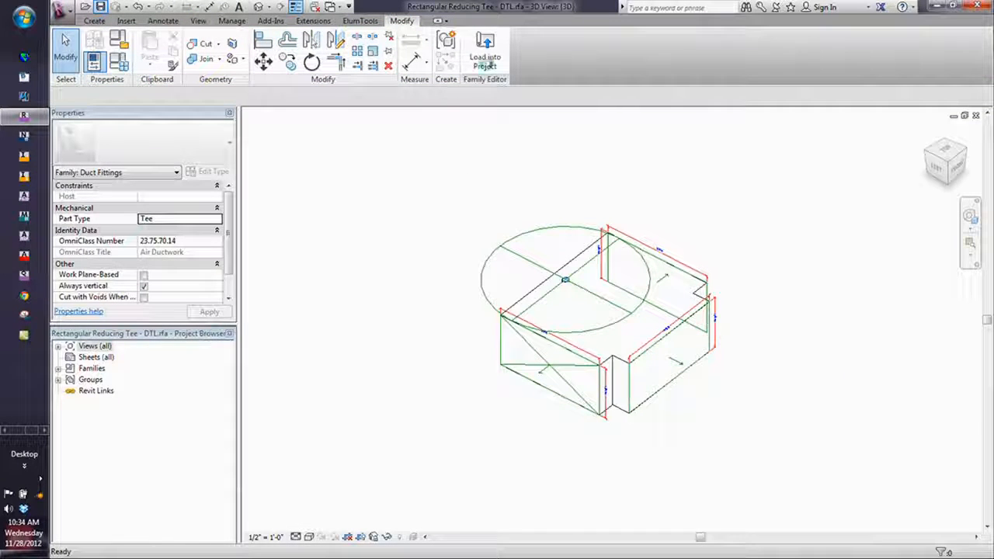
left_click(484, 51)
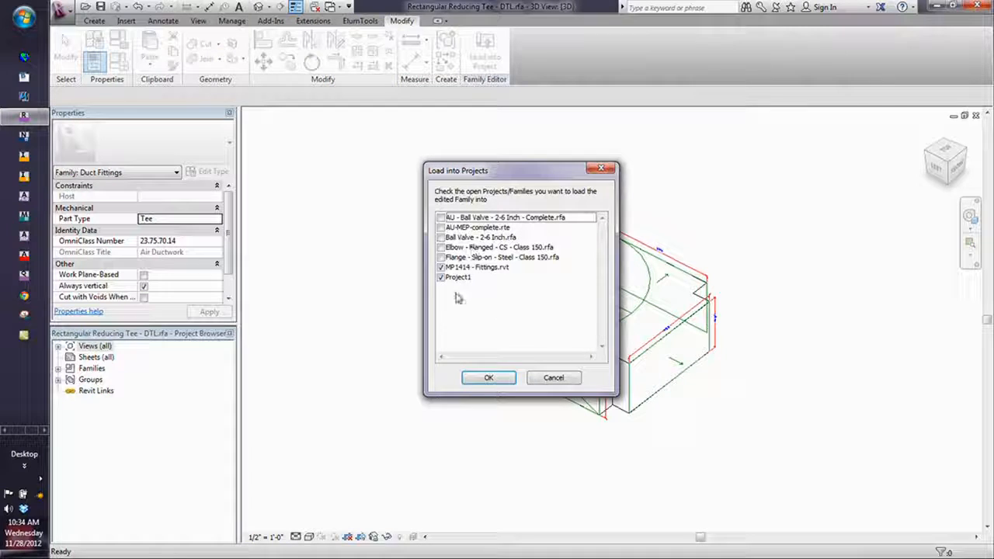
left_click(448, 267)
left_click(489, 377)
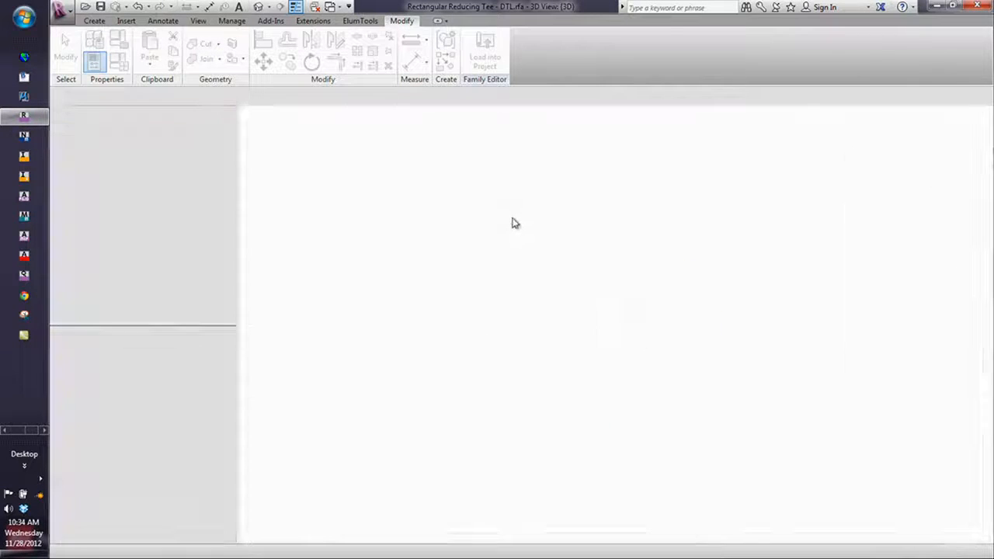
Select the placed reducing tee and examine its connectors up close
scroll(458, 200, "up", 3)
scroll(460, 194, "up", 1)
left_click(471, 166)
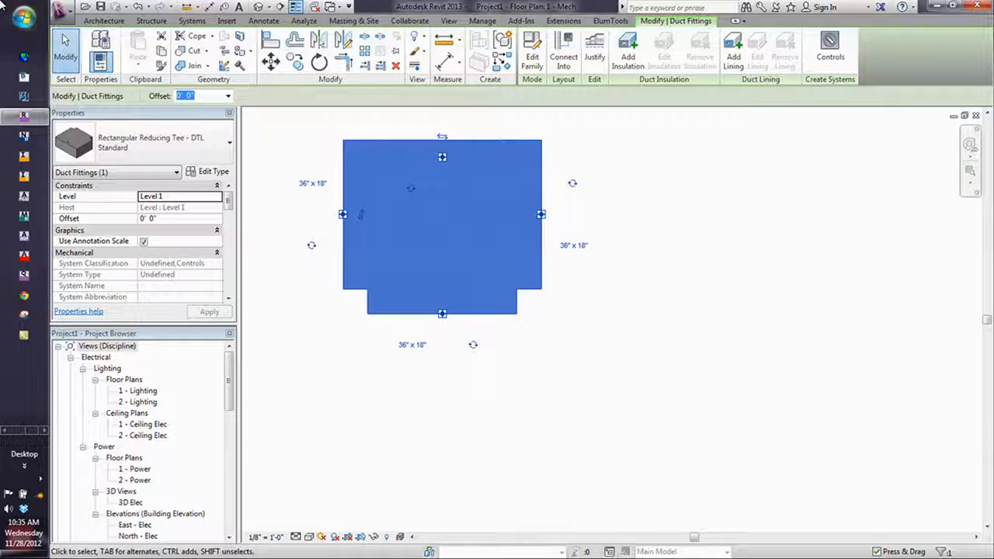
Start opening another family and browse to the Duct folder of Imp_Library
left_click(60, 9)
mouse_move(62, 87)
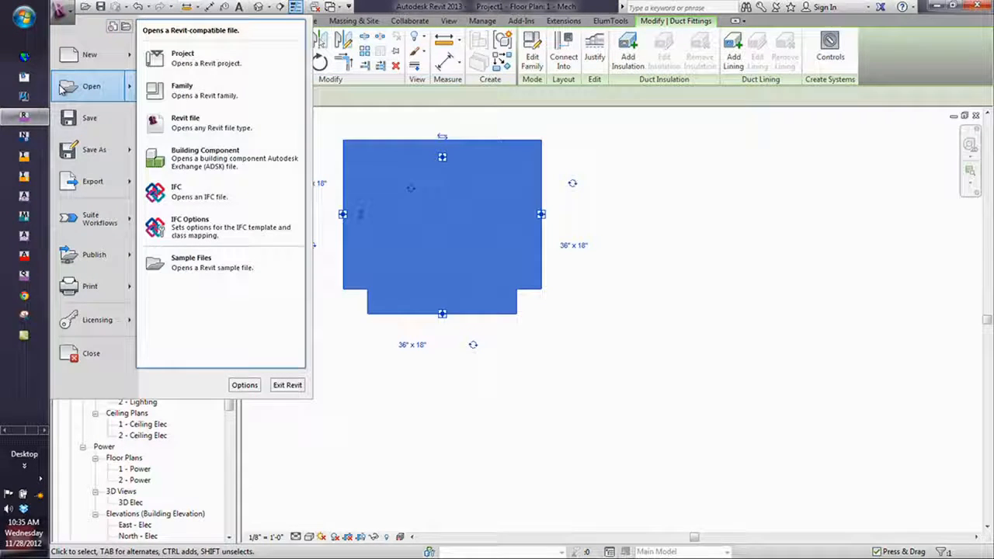
left_click(570, 191)
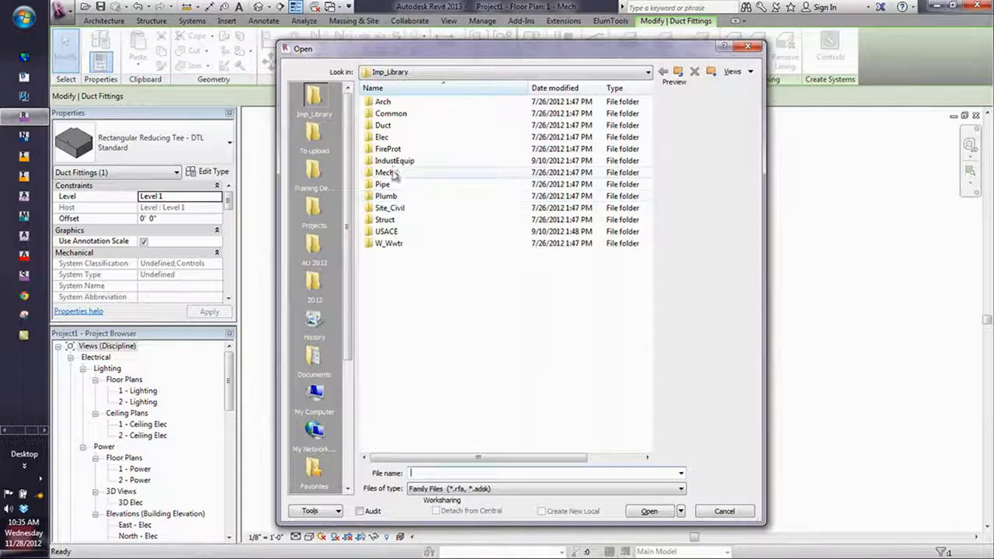
double_click(383, 125)
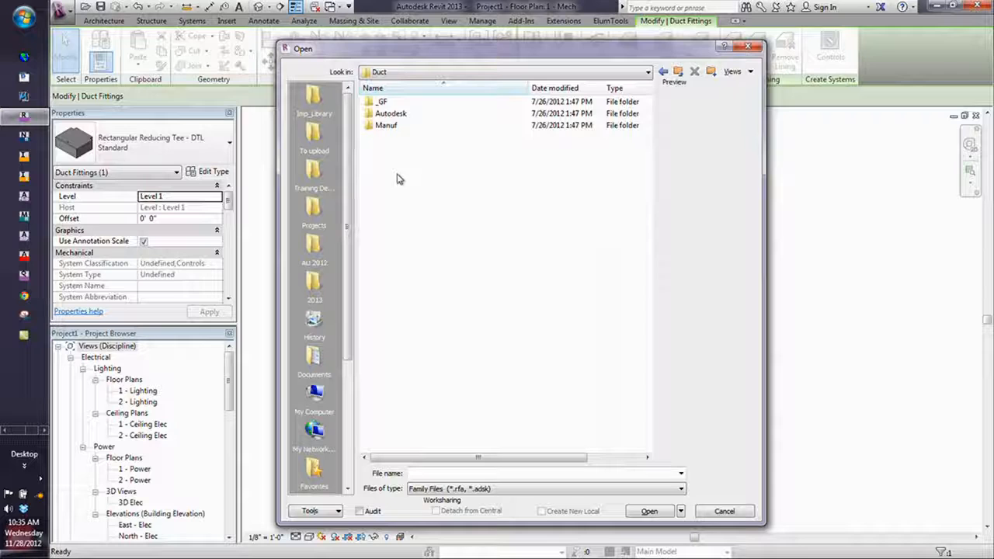
Open the family Rectangular Elbow - Mitered - Transition.rfa from the Autodesk > Fittings > Rectangular > Elbows folder
double_click(392, 115)
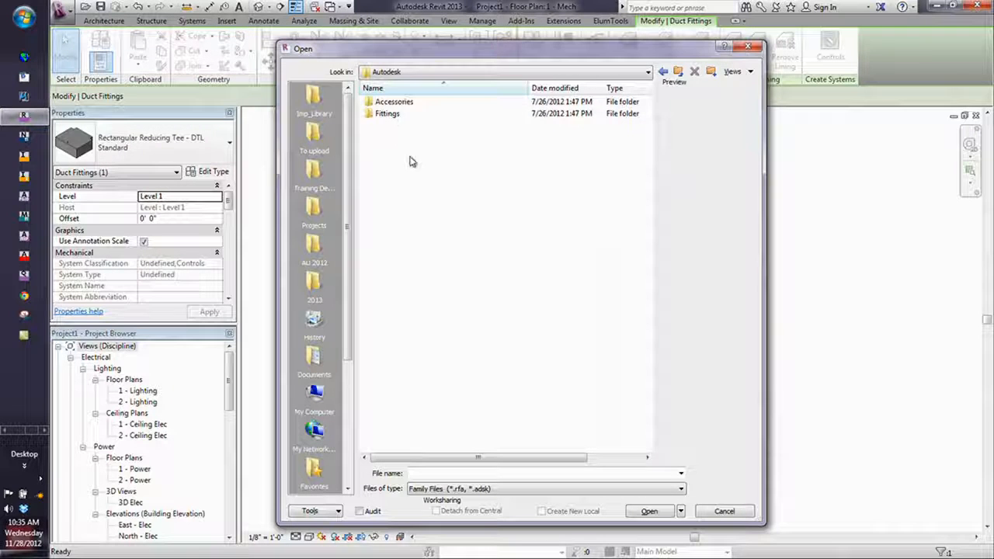
double_click(384, 115)
double_click(385, 138)
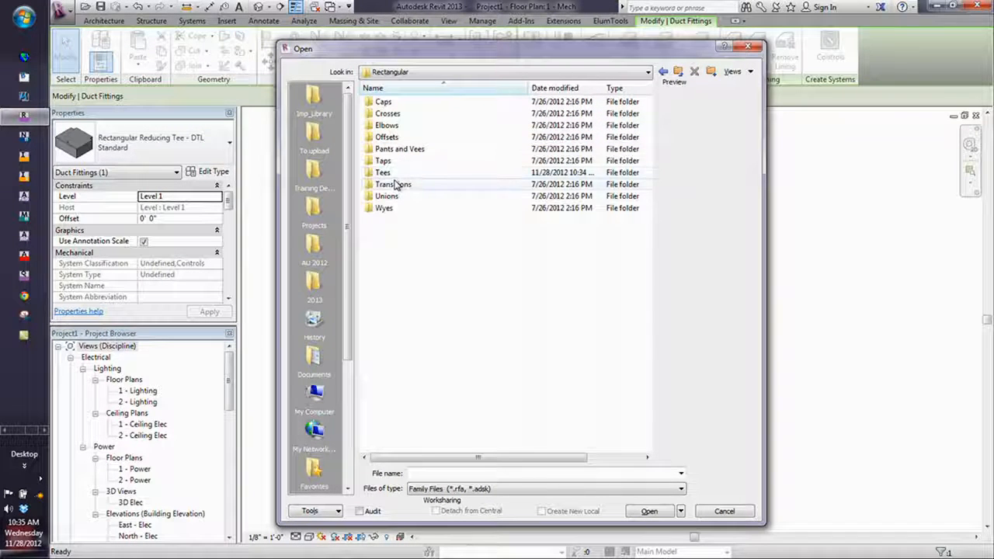
double_click(386, 125)
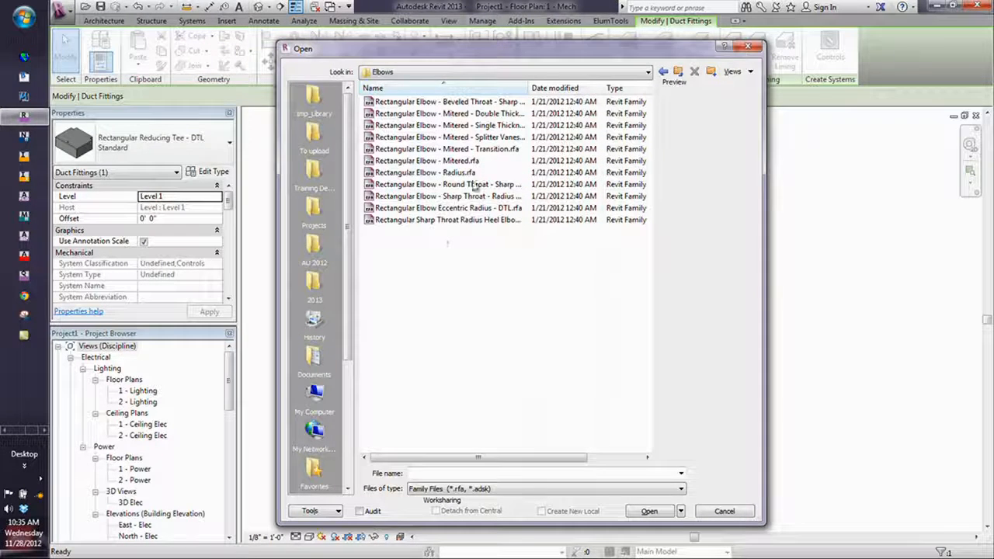
left_click_drag(529, 88, 584, 88)
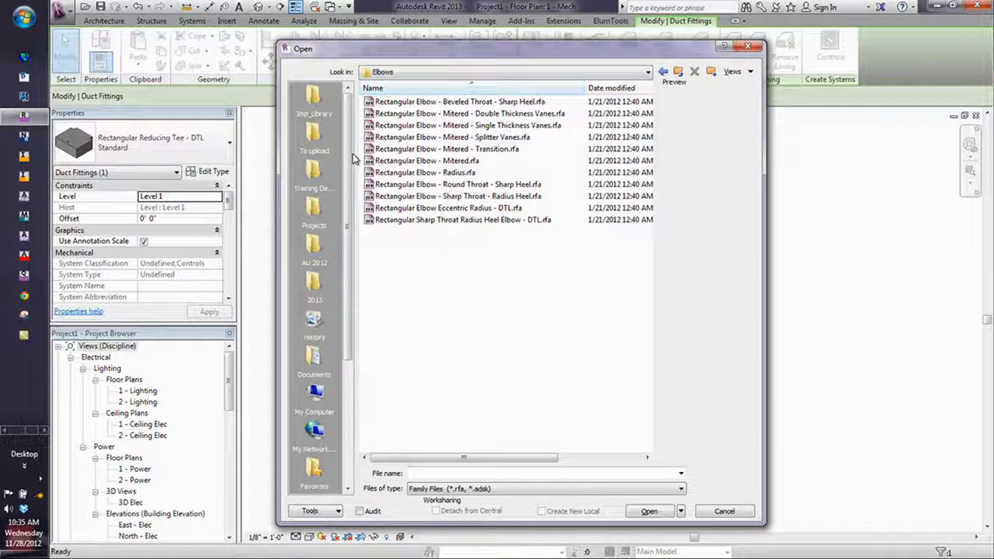
left_click(423, 149)
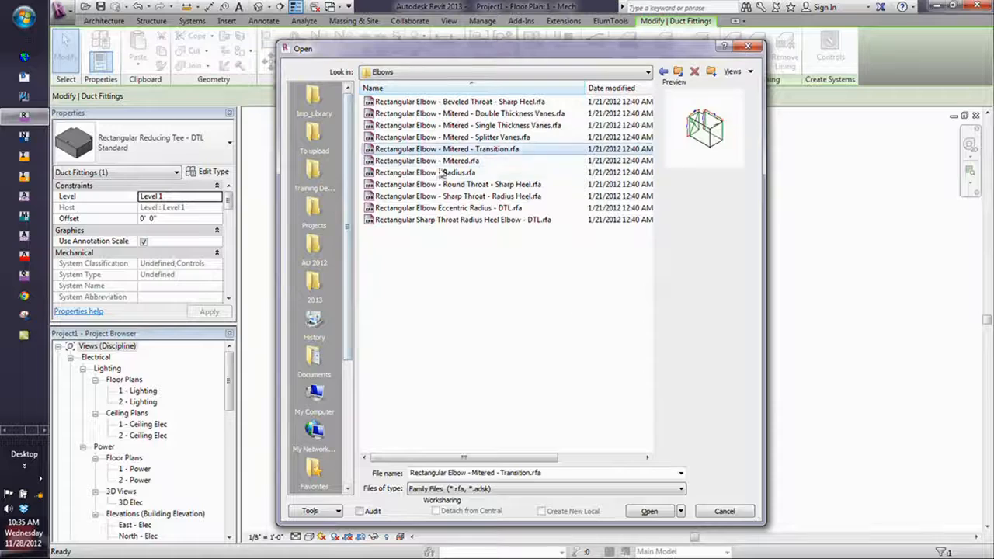
left_click(652, 514)
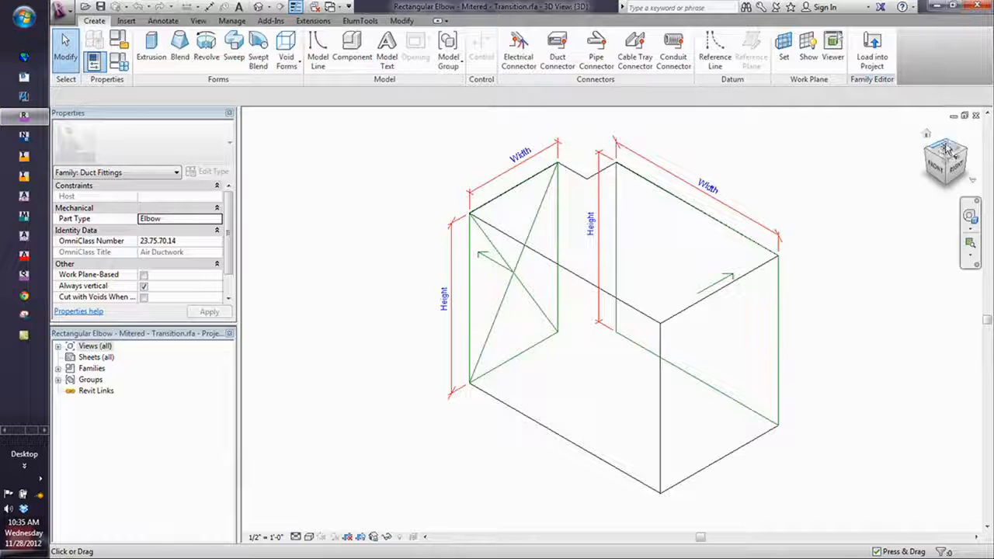
Open the Ref. Level floor plan and inspect the horizontal Shoulder Length dimension above the elbow
double_click(84, 346)
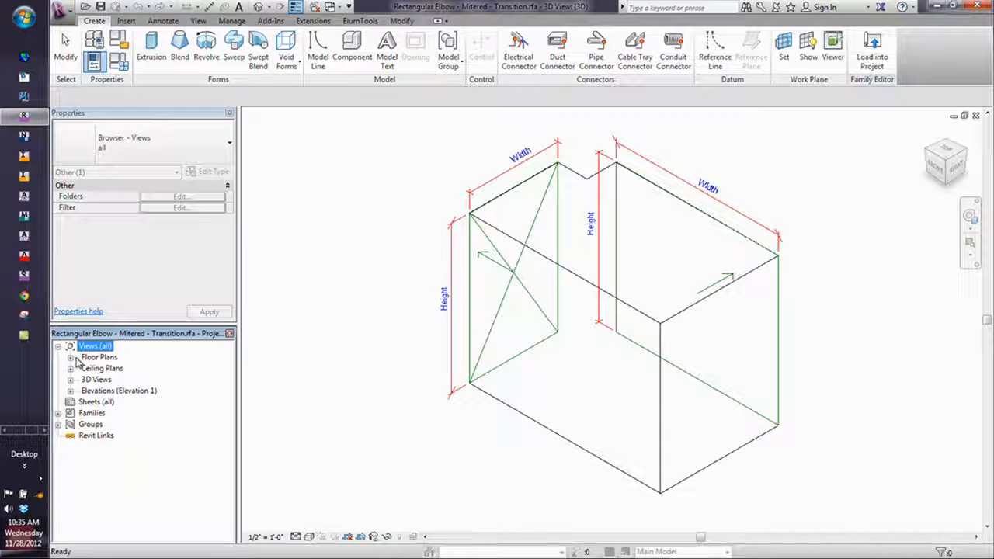
left_click(70, 358)
double_click(108, 368)
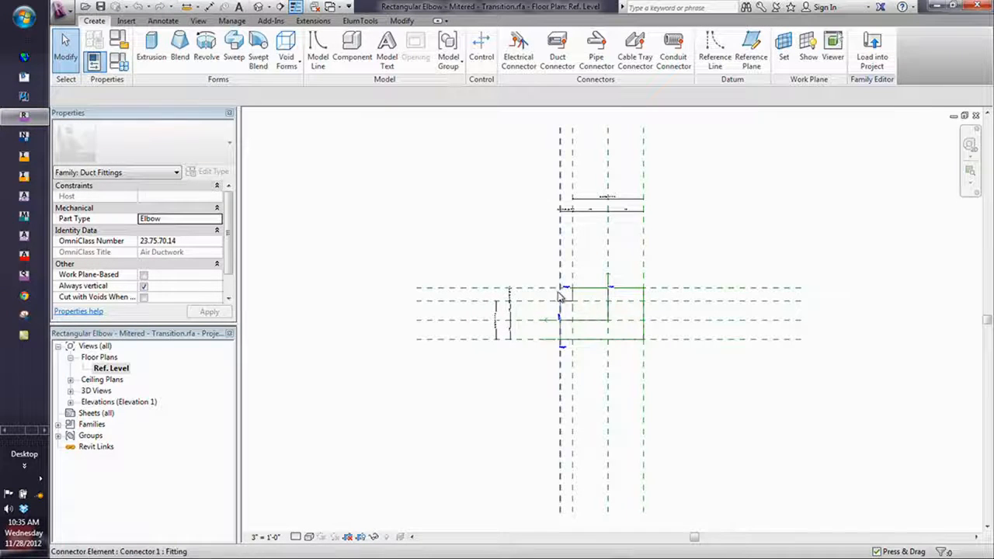
scroll(566, 283, "up", 3)
middle_click_drag(597, 184, 575, 264)
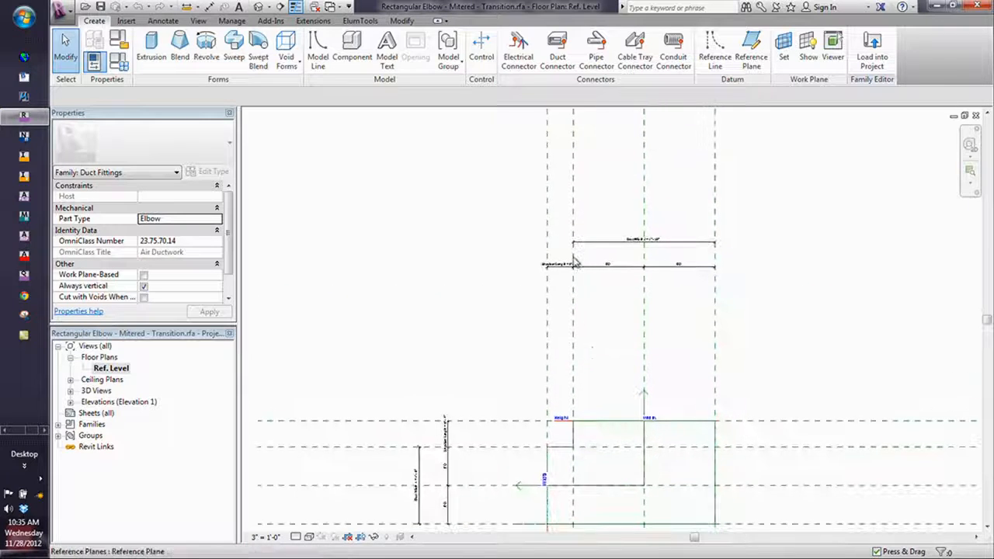
scroll(575, 268, "up", 2)
left_click(531, 285)
scroll(533, 365, "down", 1)
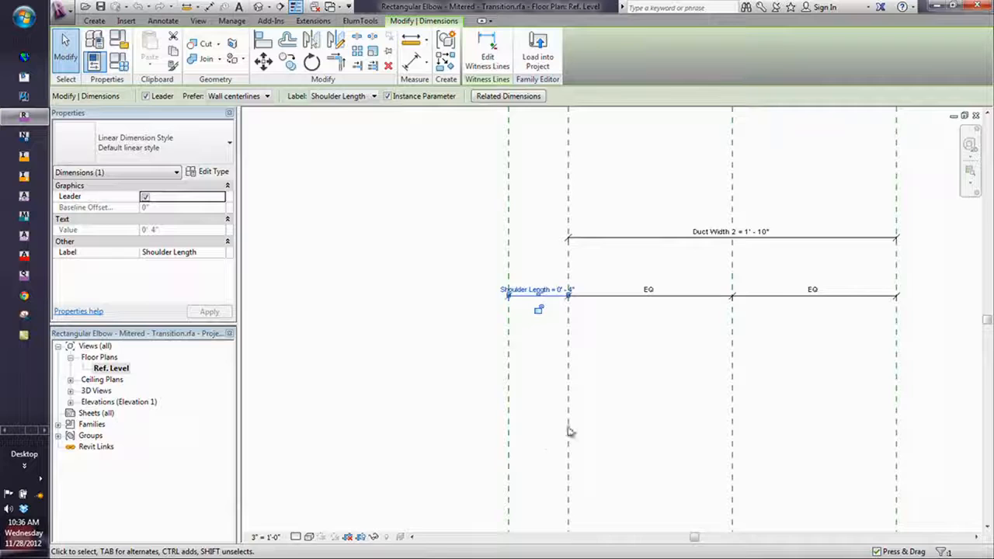
Label the vertical Shoulder Length dimension with a new instance parameter named Shoulder Length Left
middle_click_drag(535, 450, 687, 147)
left_click(432, 439)
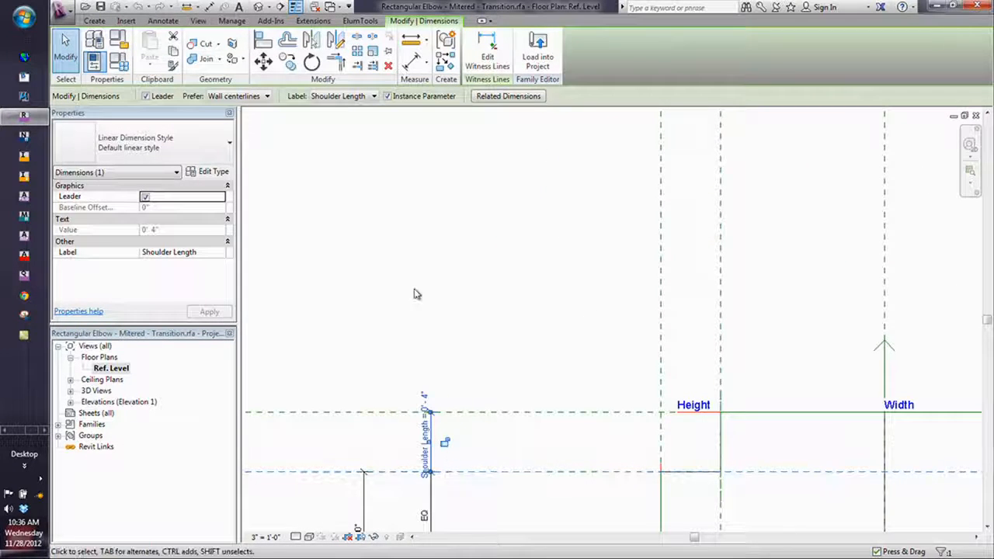
left_click(372, 96)
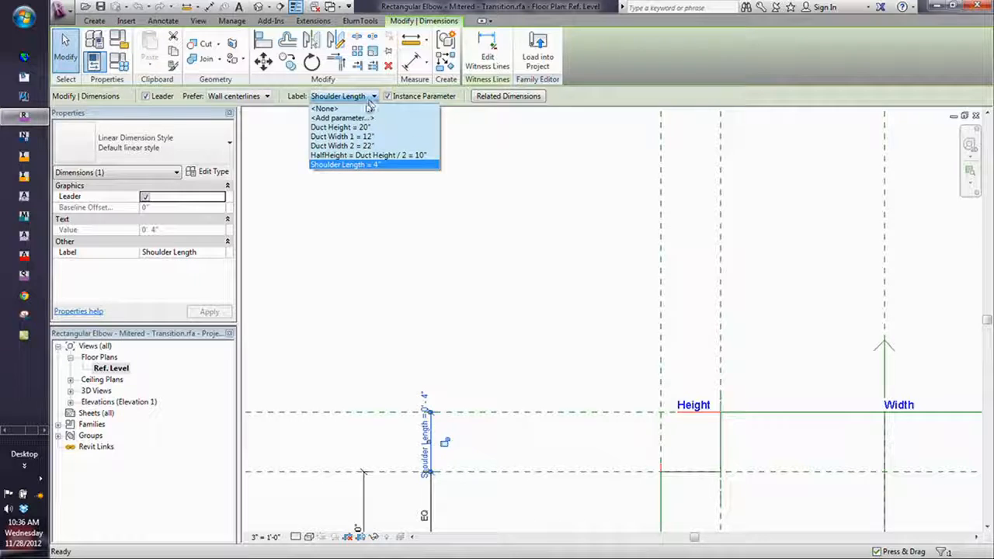
left_click(351, 122)
type("Shoulder Length Left")
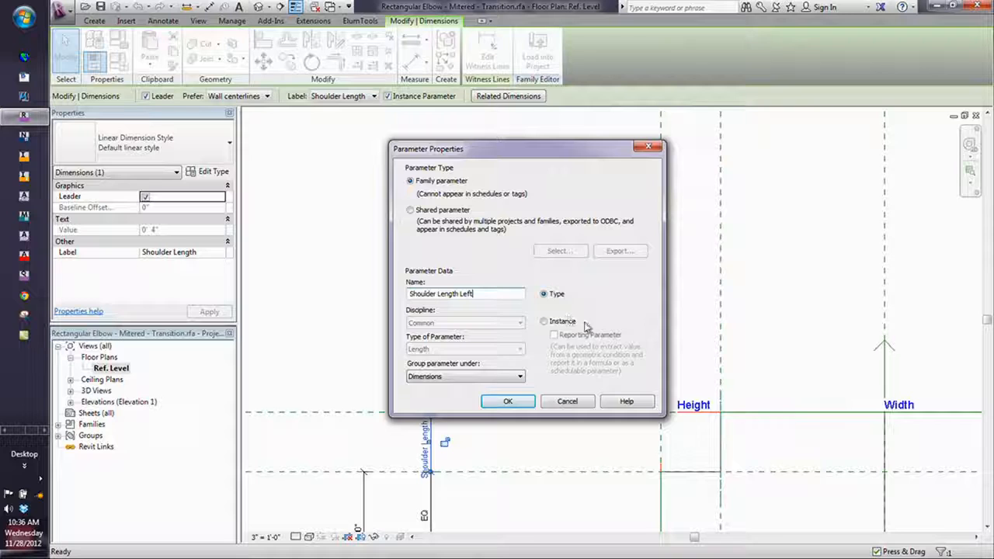
left_click(543, 322)
left_click(510, 401)
Label the horizontal Shoulder Length dimension with a new instance parameter named Shouler Length Right
middle_click_drag(460, 397, 365, 535)
left_click(490, 283)
left_click(372, 97)
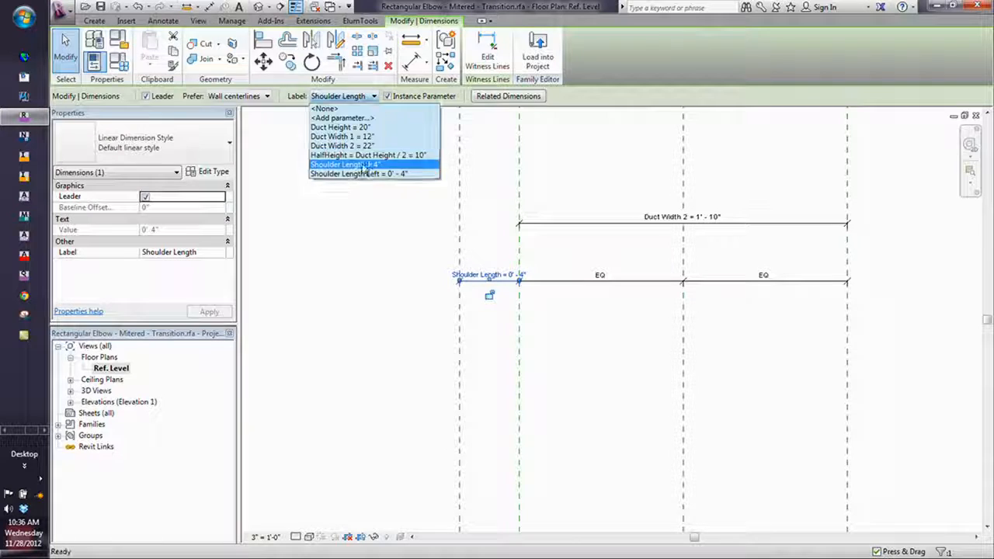
left_click(365, 115)
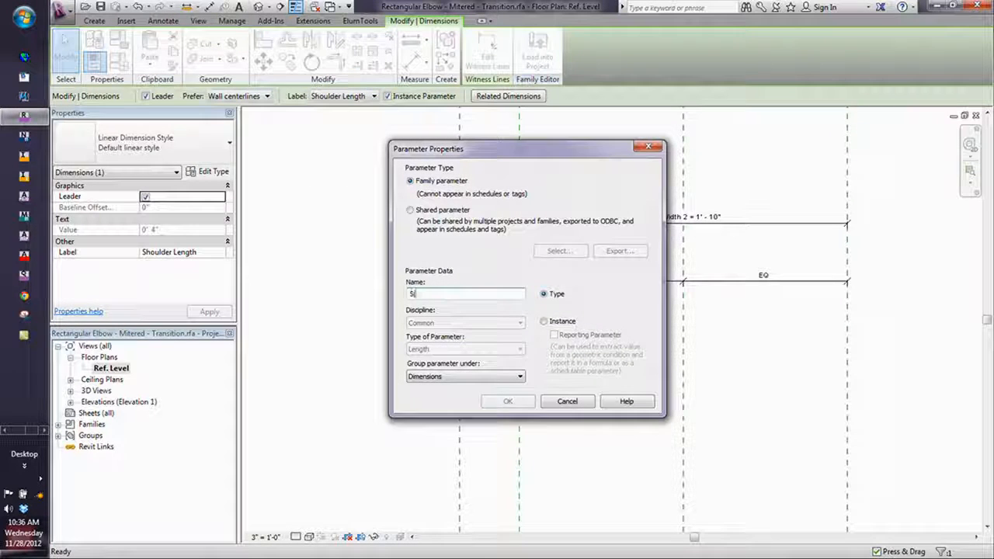
type("Shoul")
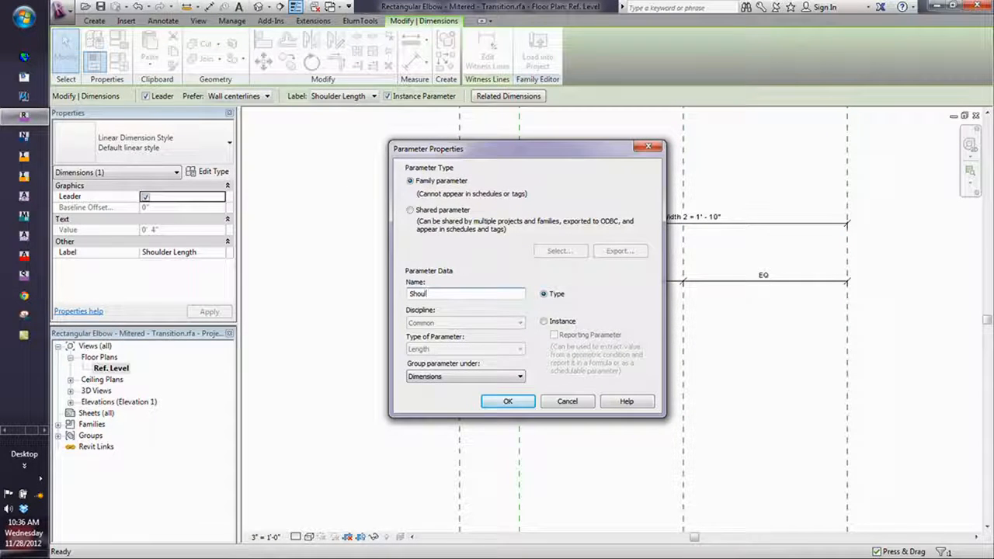
type("er Lngth R")
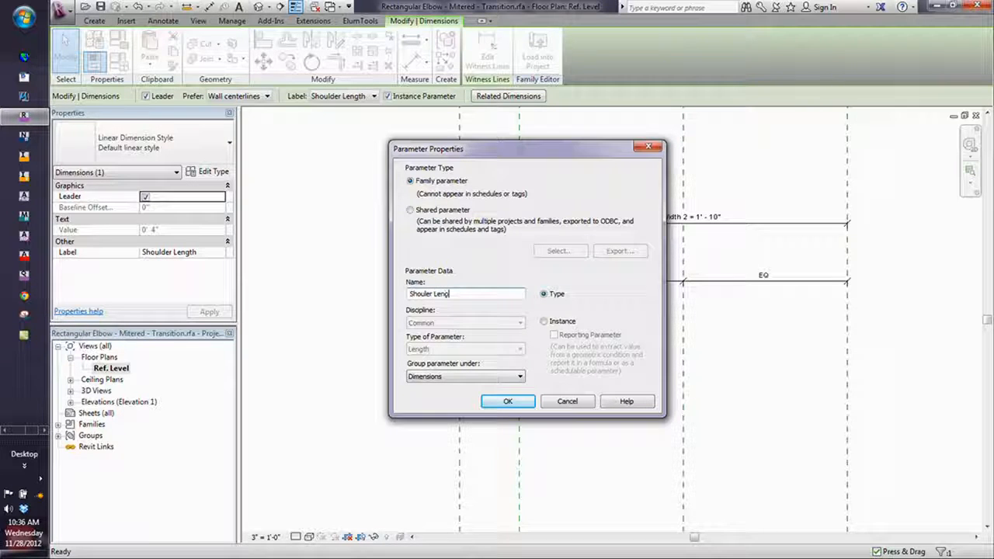
type("Right")
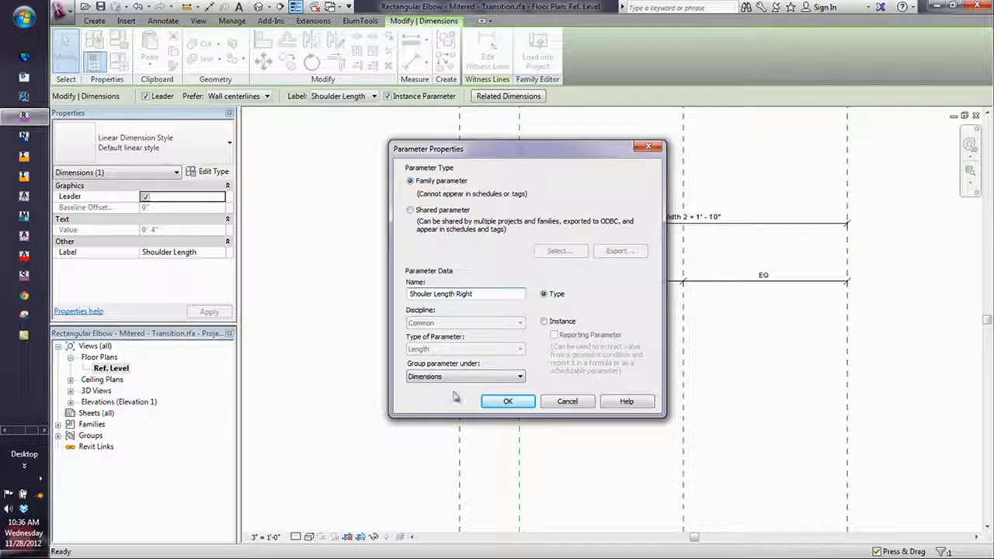
left_click(546, 322)
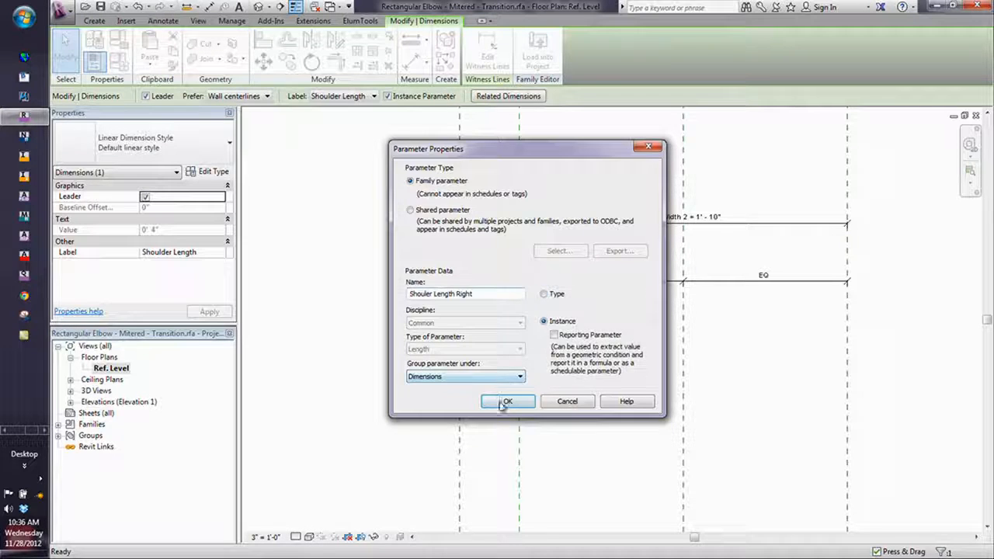
left_click(508, 401)
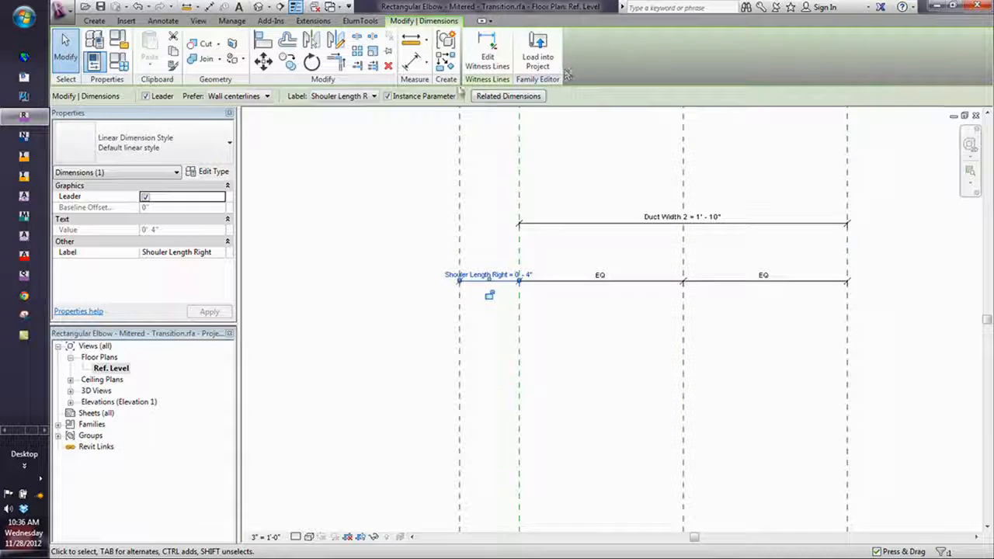
key("Escape")
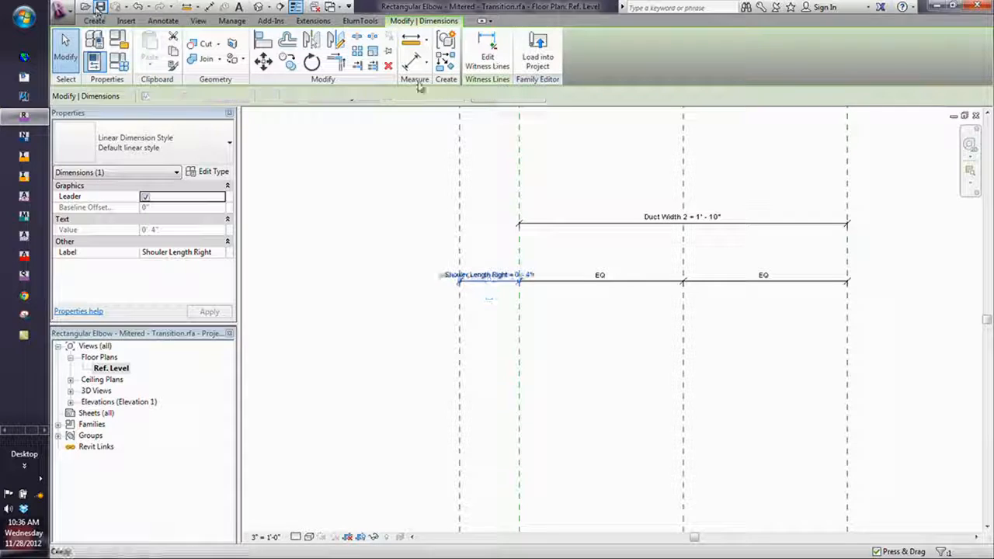
Load the edited elbow family into Project1 and place one instance in open space beside the existing tee
left_click(537, 52)
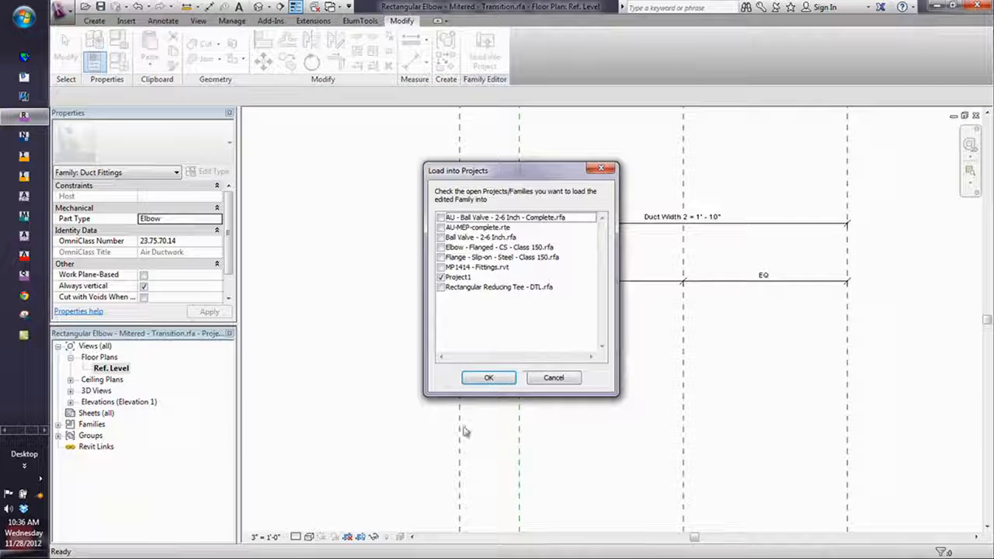
left_click(488, 378)
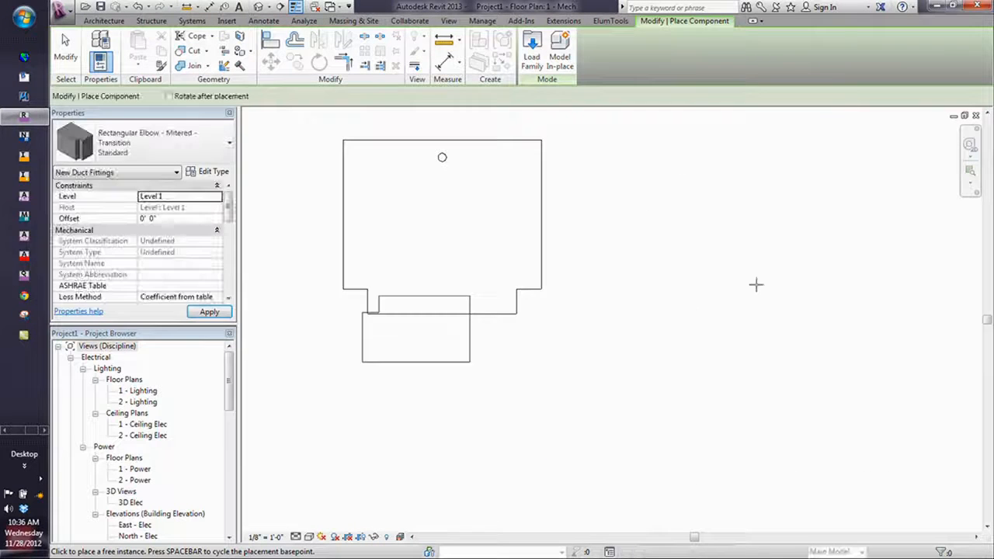
left_click(718, 295)
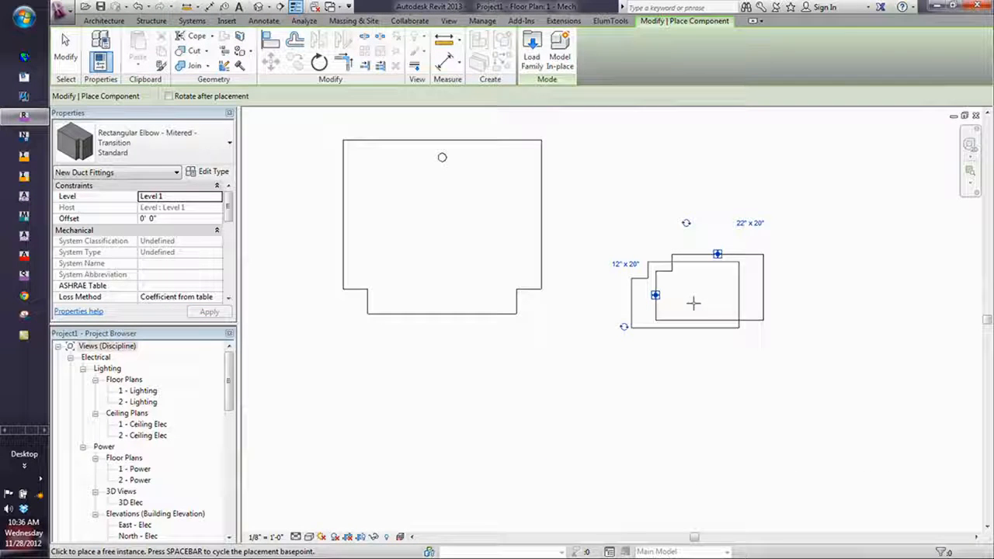
key("Escape")
Examine the placed elbow's instance properties, checking its shoulder length and duct size parameters
left_click(679, 254)
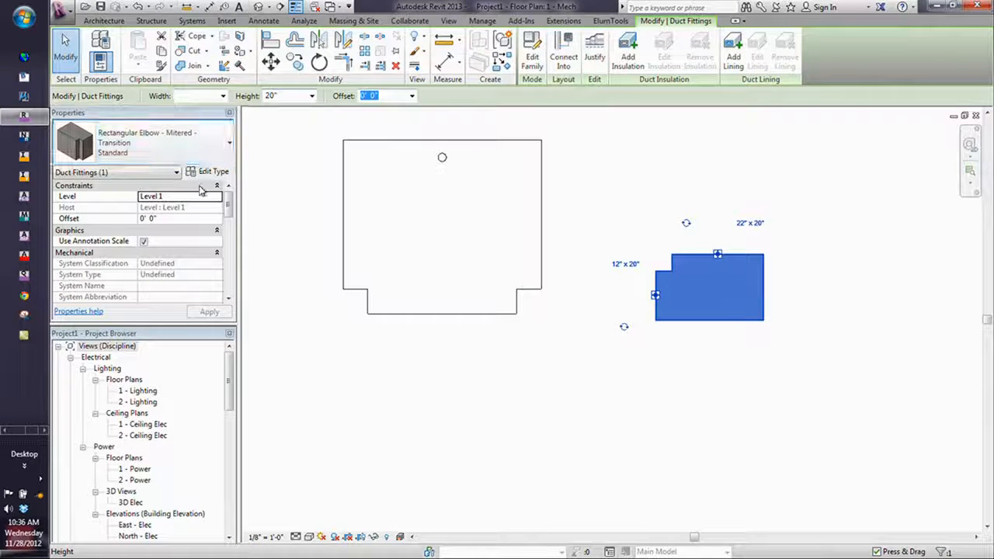
left_click_drag(230, 212, 230, 255)
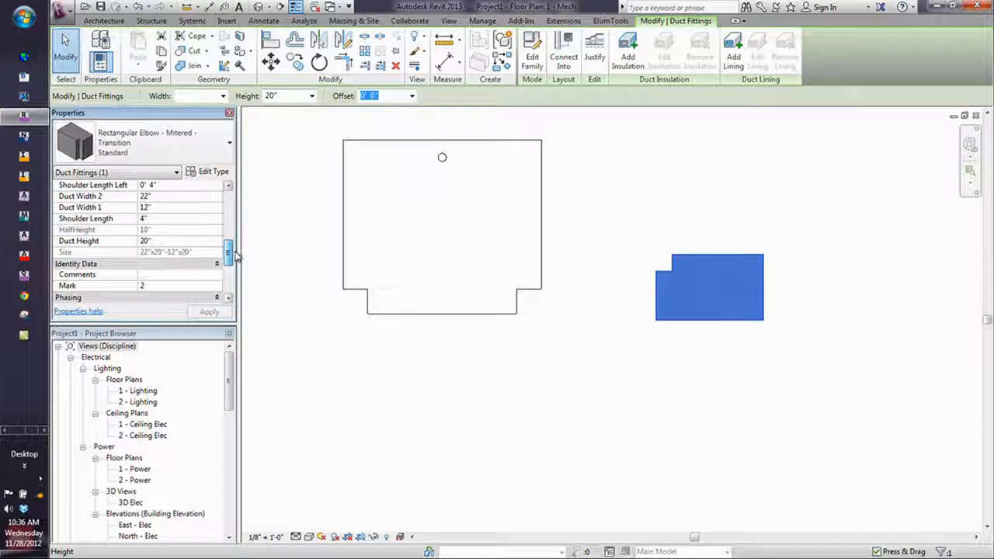
left_click(174, 218)
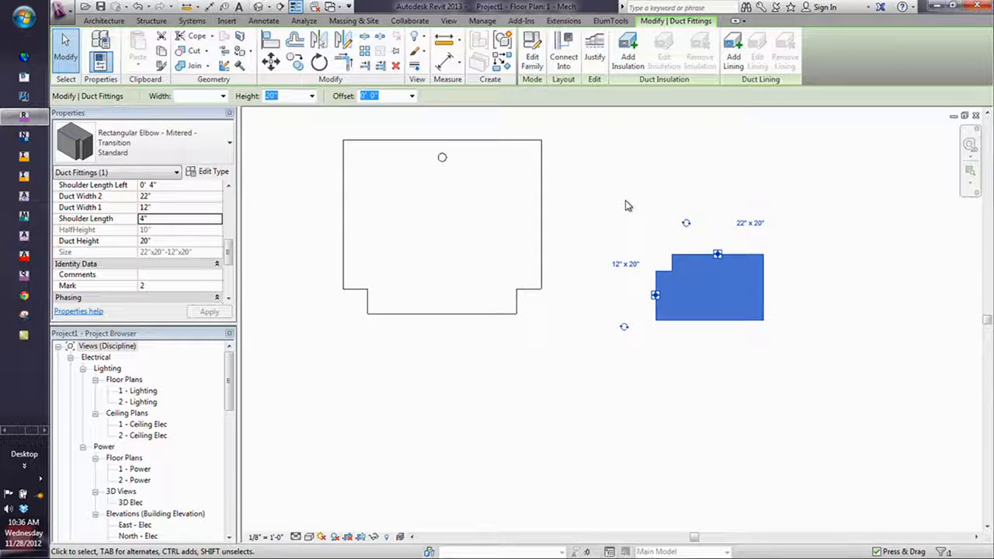
left_click_drag(229, 255, 233, 272)
left_click(696, 272)
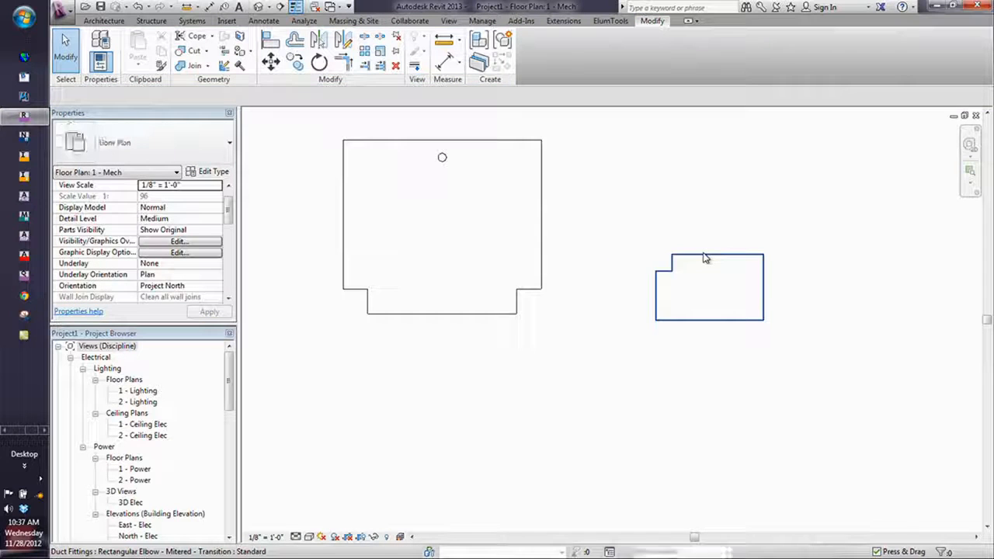
left_click(706, 258)
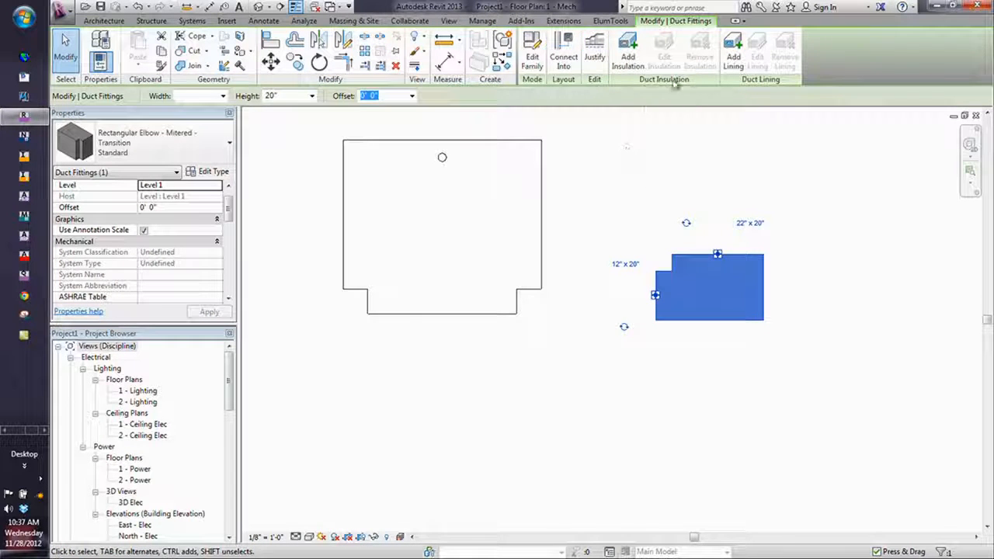
Reopen the placed elbow's family for editing and load it into Project1 again
left_click(532, 58)
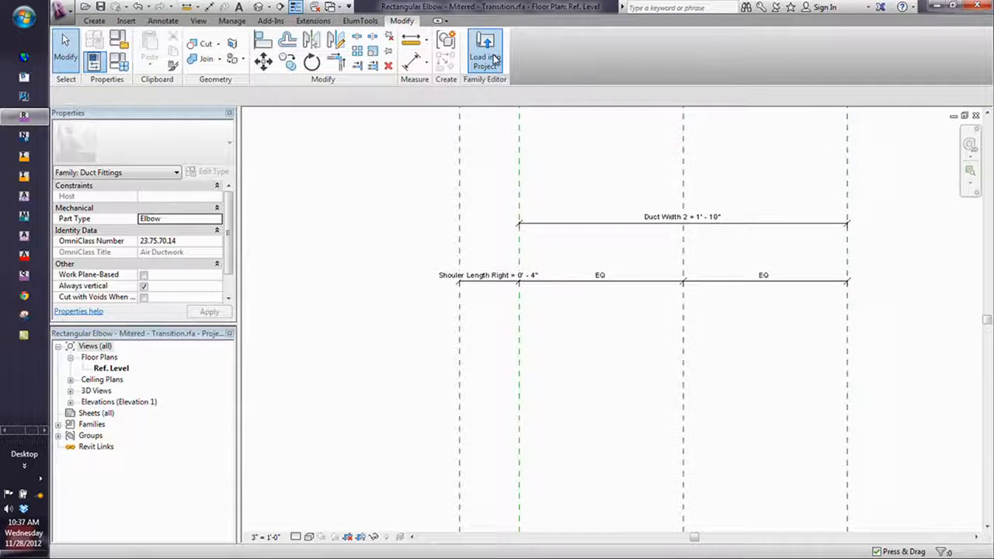
left_click(493, 60)
left_click(491, 377)
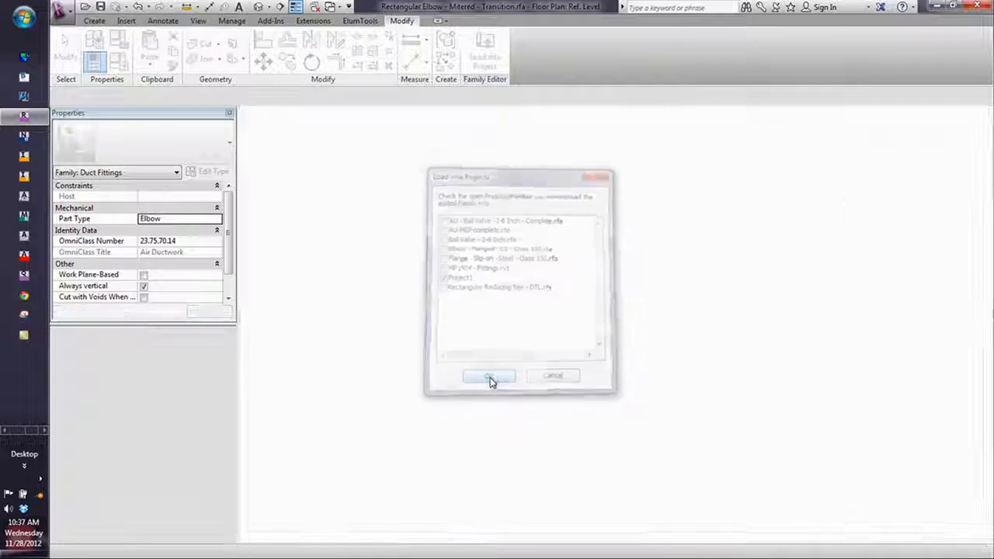
Set the placed elbow's Shouler Length Right to 1' 0" and apply the change
left_click(686, 262)
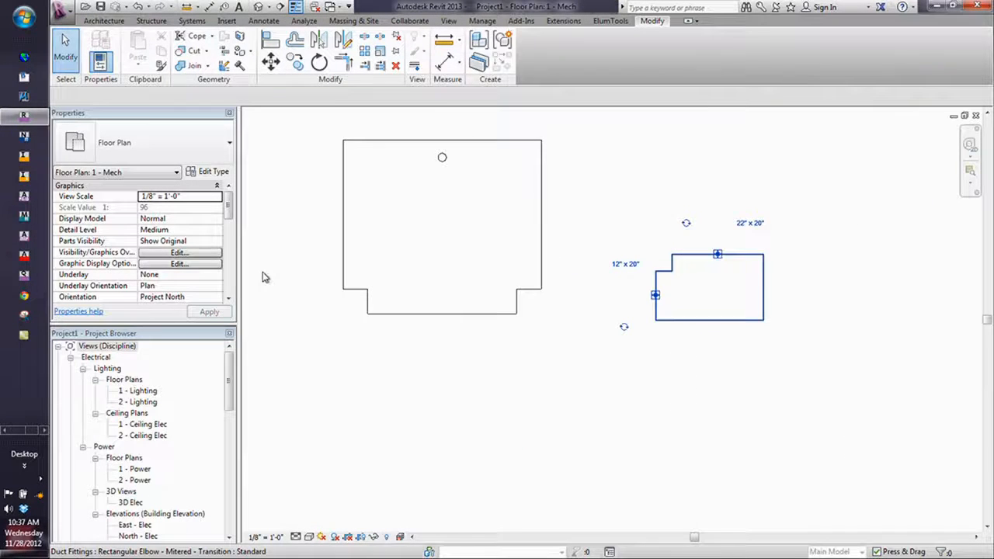
left_click_drag(230, 199, 233, 232)
left_click(183, 252)
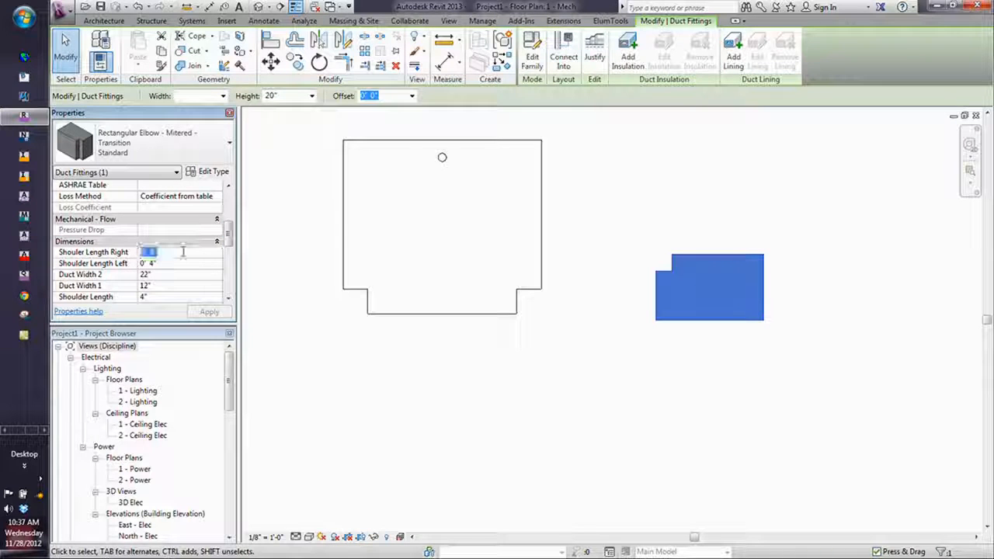
type("1")
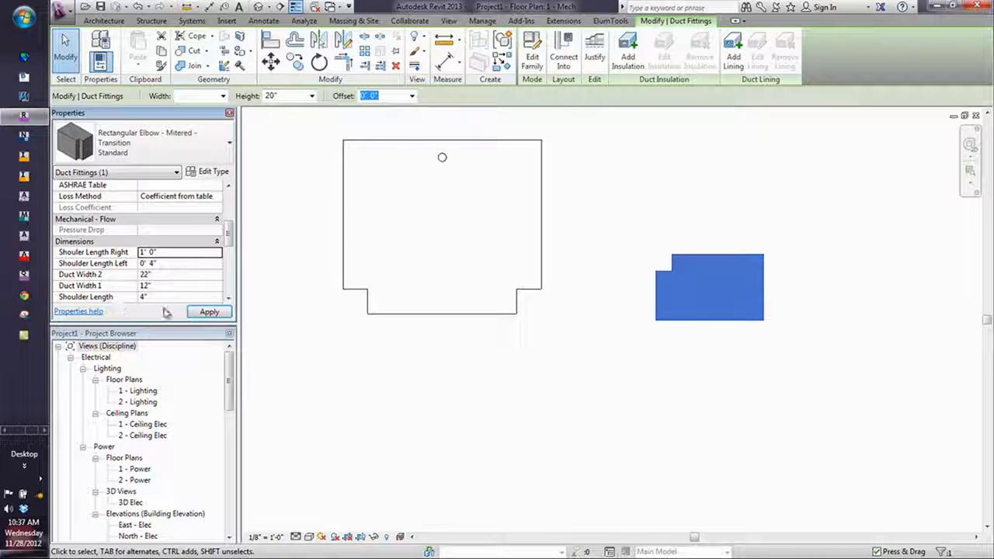
left_click(209, 311)
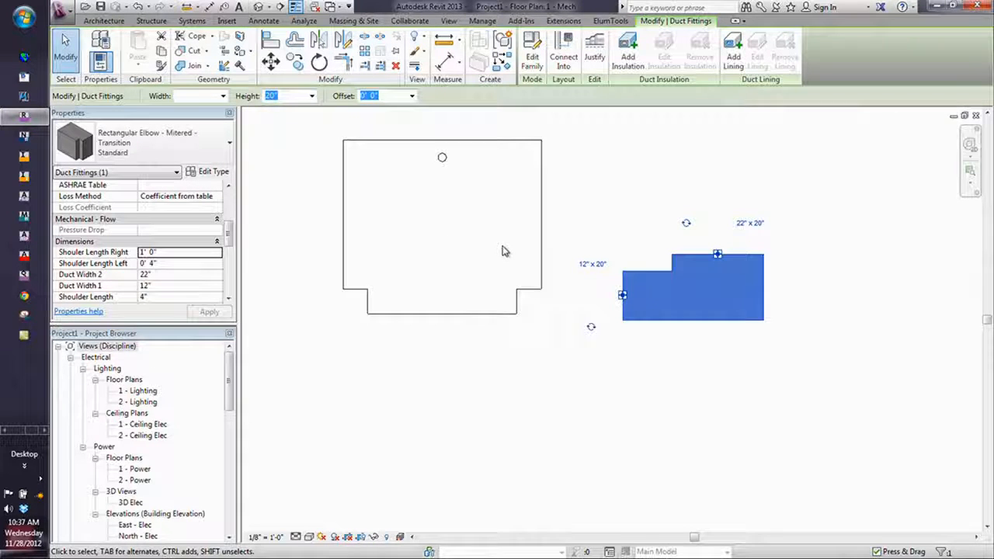
Deselect the elbow and open the workshared project MP1414 - Worksets.rvt from the MP1414 Revit MEP Steroids folder
key("Escape")
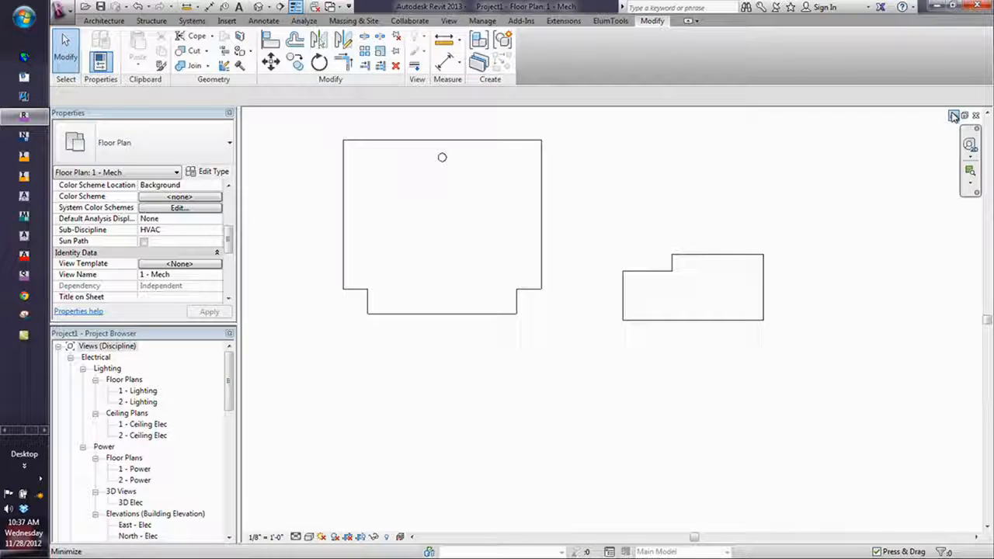
left_click(59, 10)
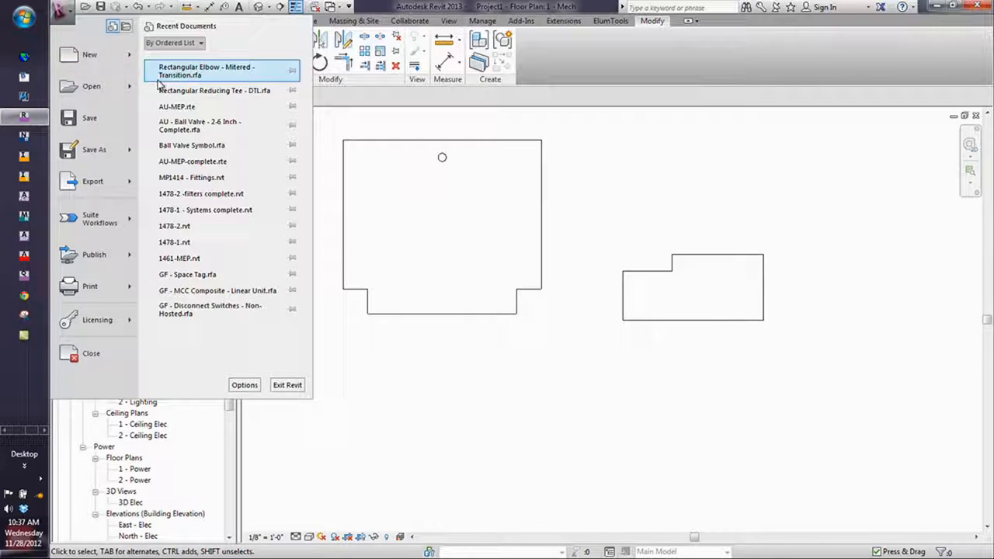
mouse_move(109, 99)
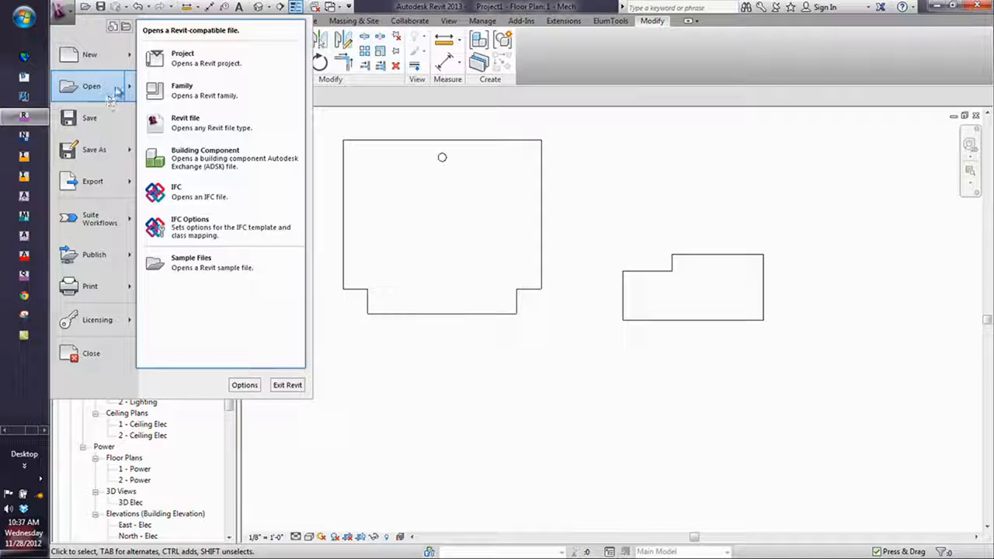
left_click(115, 91)
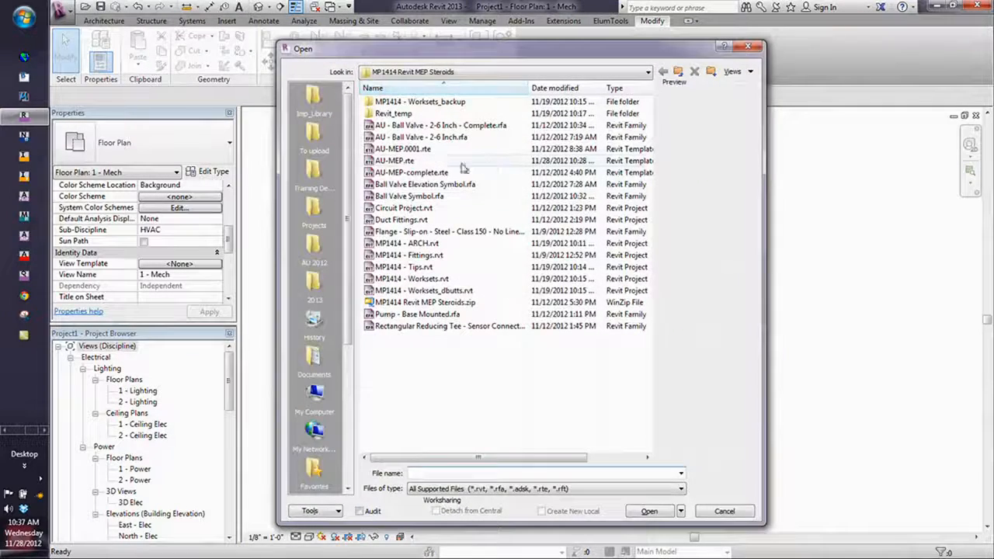
double_click(415, 278)
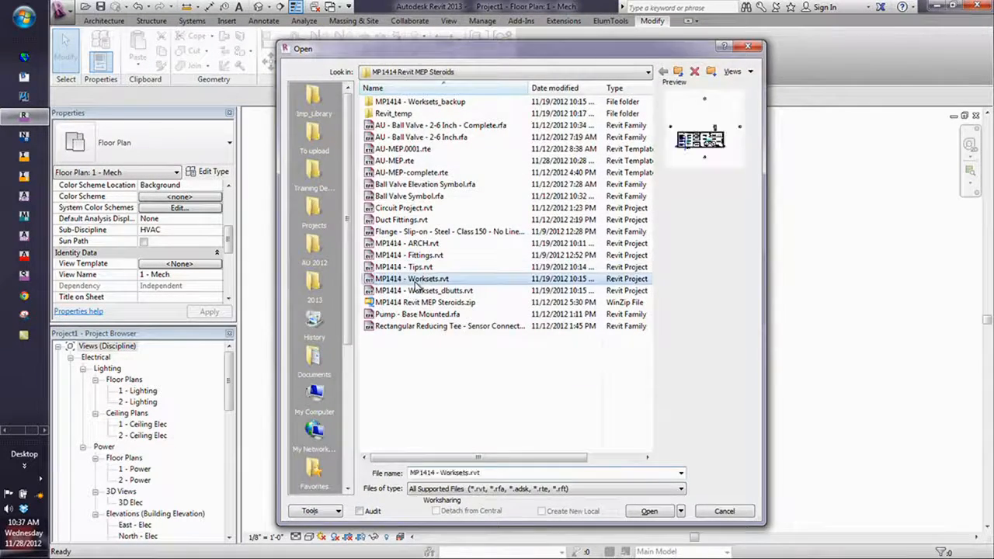
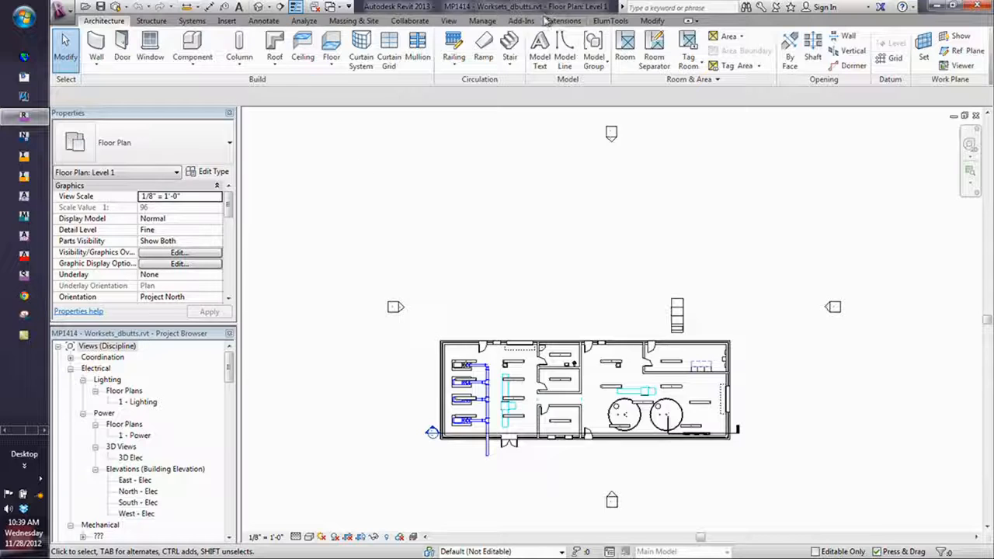
Examine the project's user-created worksets, including HVAC, Link-Arch, Link-CADD, Process - Chemical and Process - Main
left_click(408, 23)
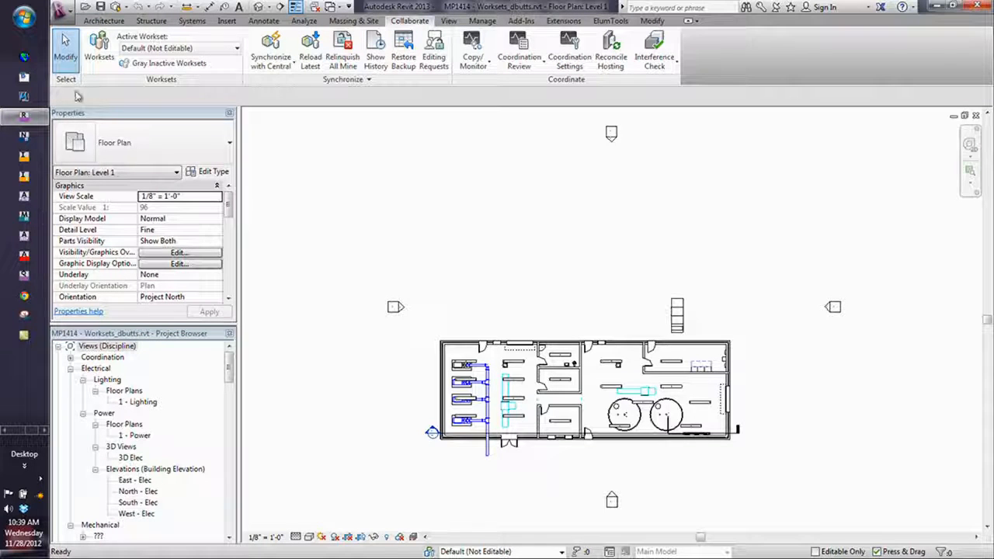
left_click(91, 53)
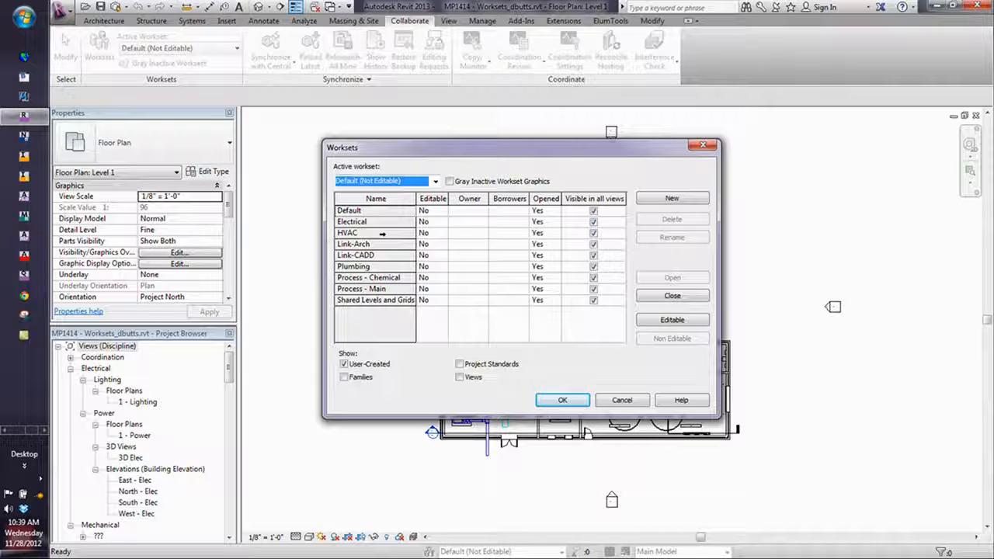
left_click(382, 234)
left_click(381, 245)
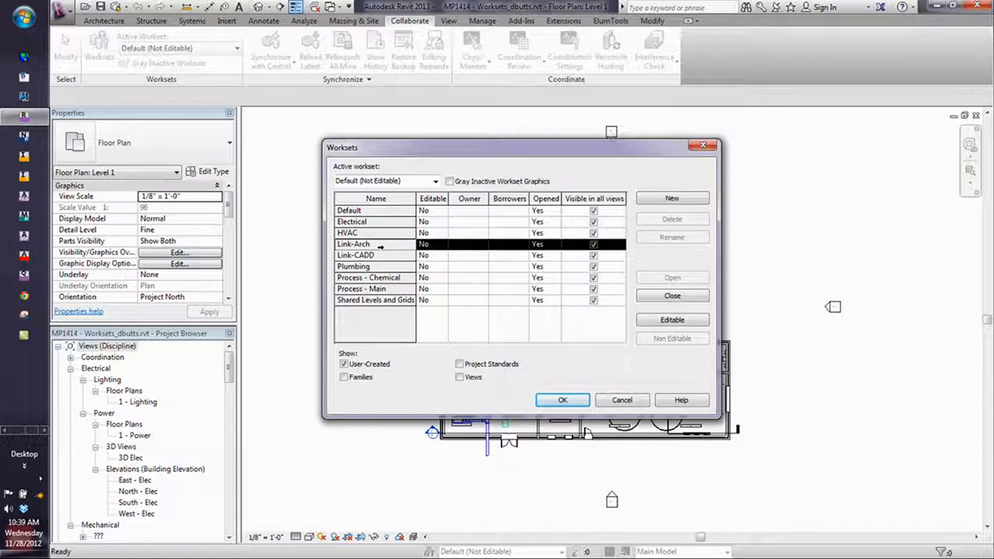
left_click(380, 262)
left_click(383, 246)
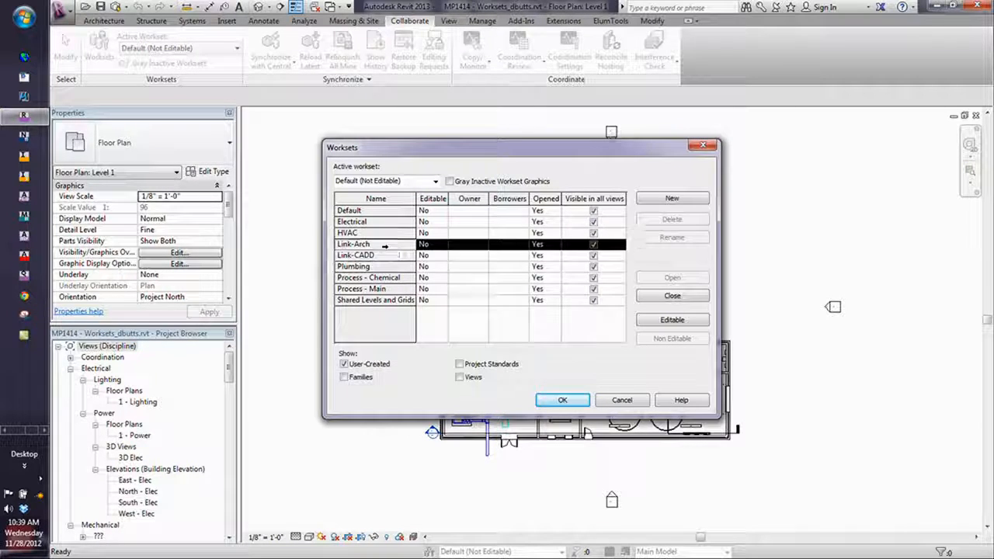
left_click(386, 256)
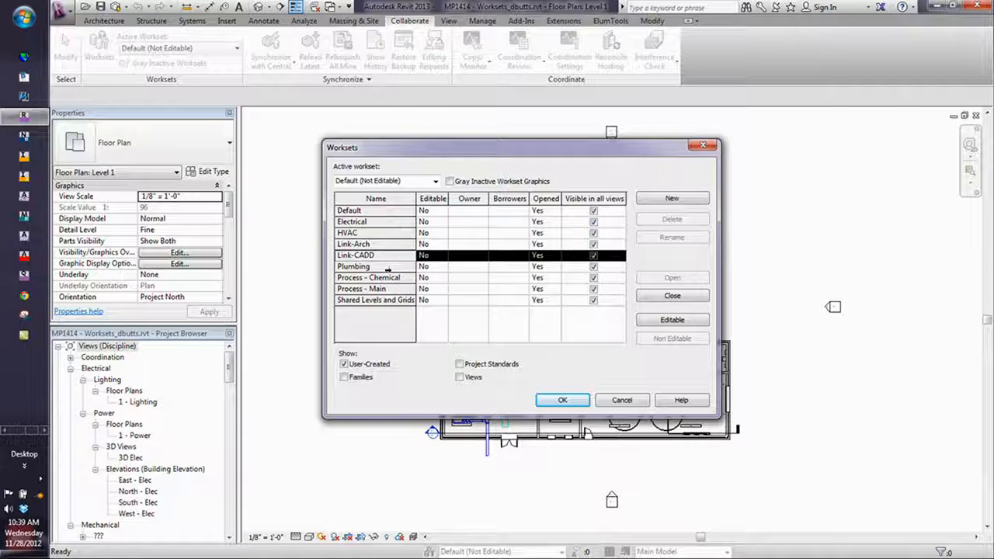
left_click(388, 277)
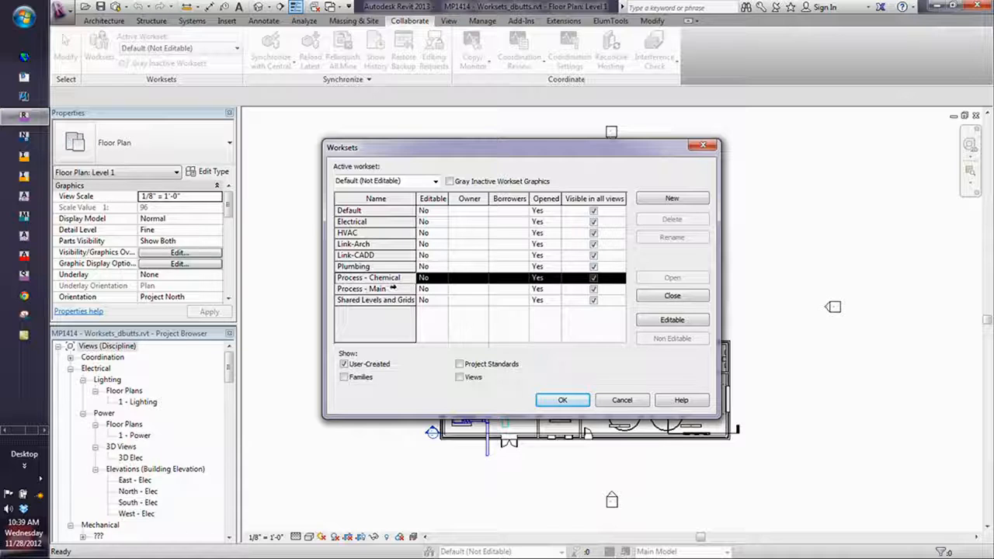
left_click(392, 288)
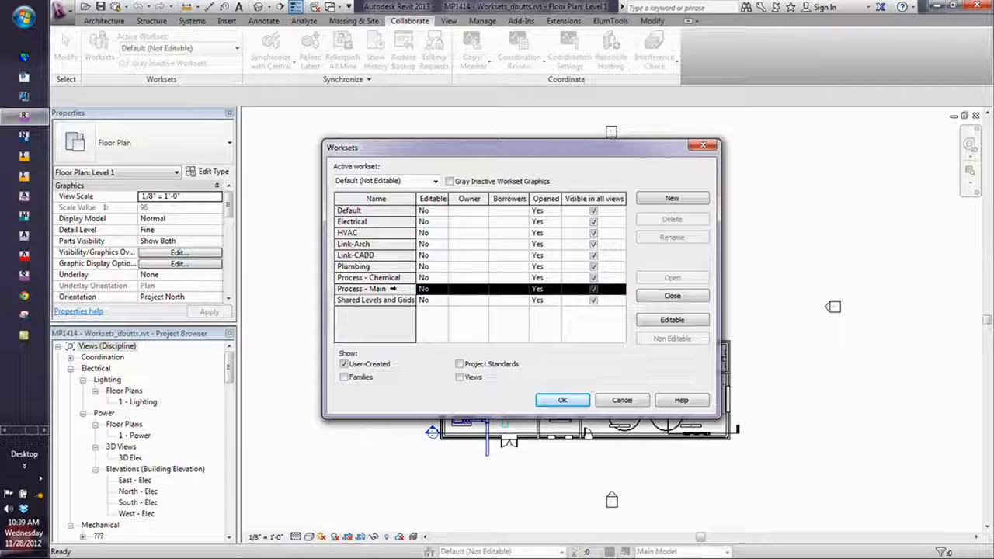
left_click(574, 401)
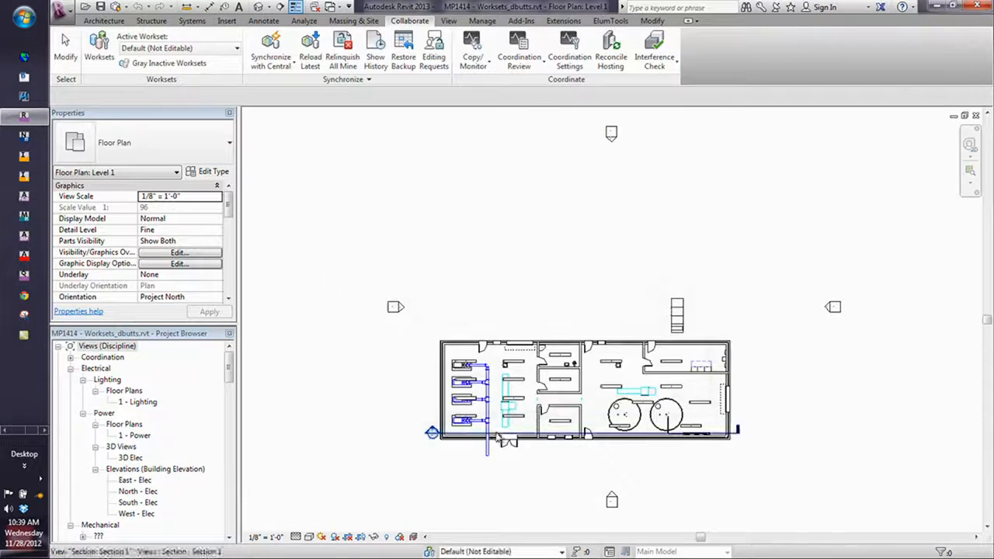
View the Level 1 plan in the Checkout Status, Owners and Worksets worksharing displays, ending with the worksharing display off
left_click(401, 536)
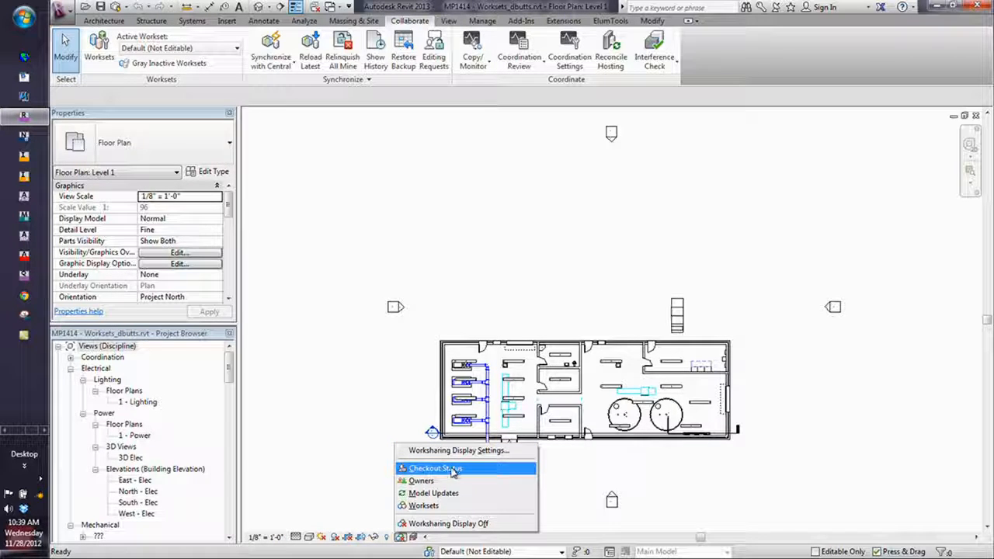
left_click(451, 470)
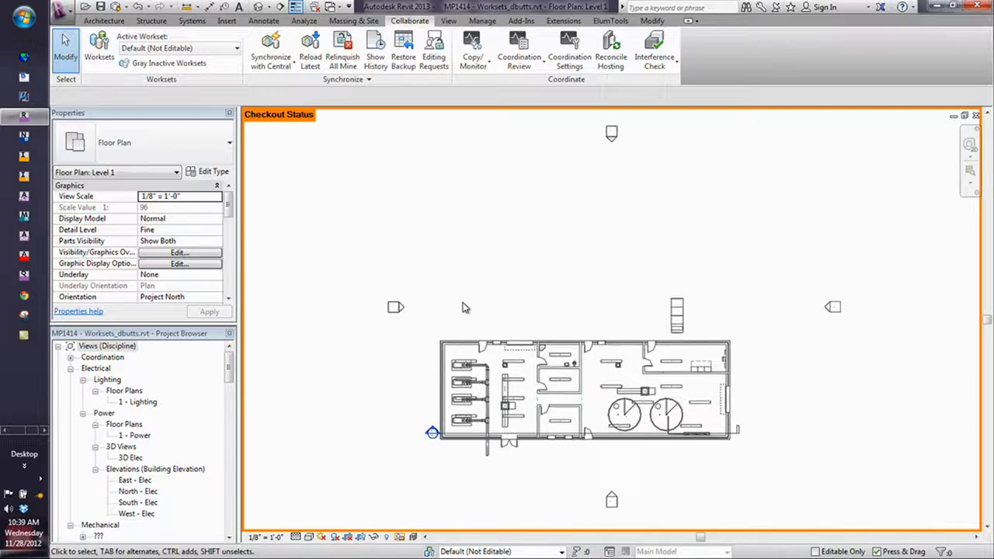
left_click(400, 536)
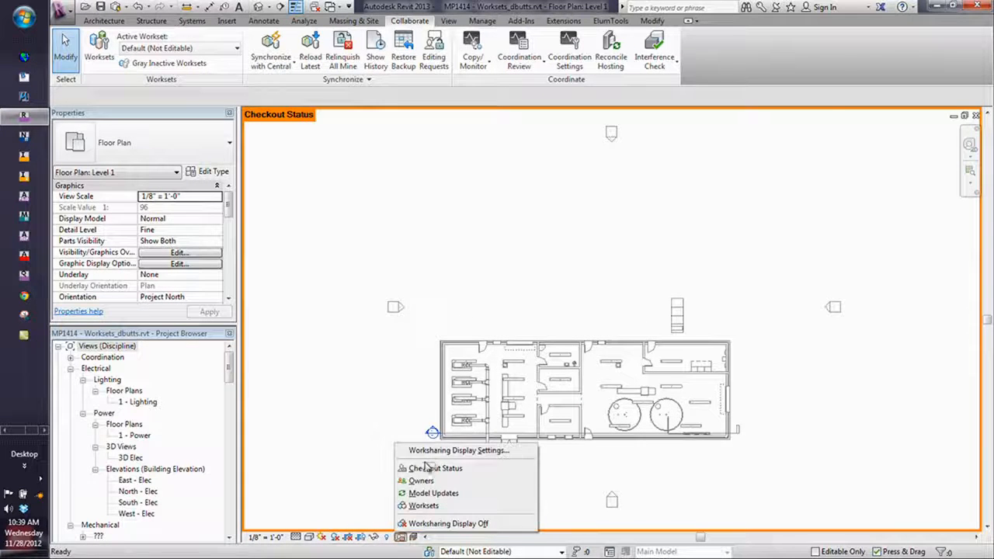
left_click(423, 483)
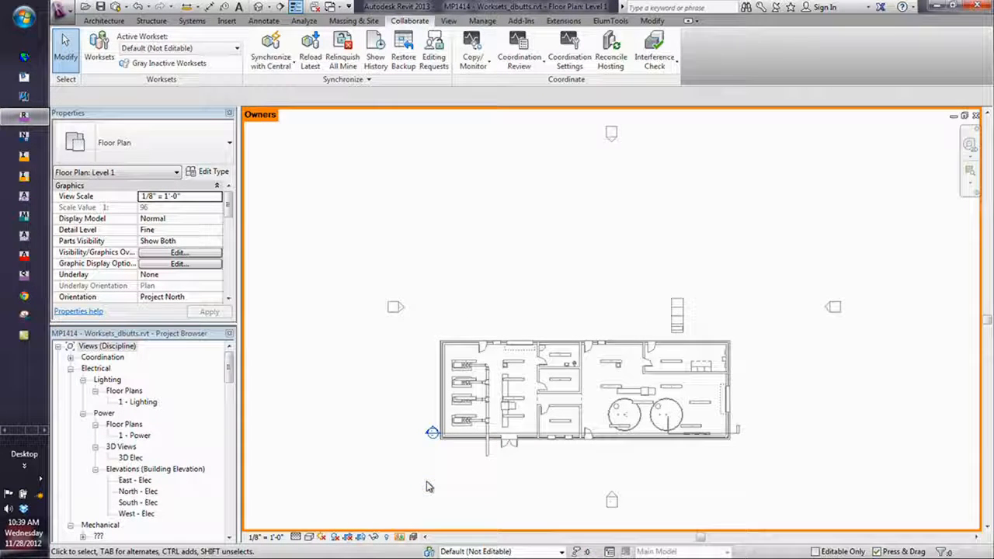
left_click(399, 536)
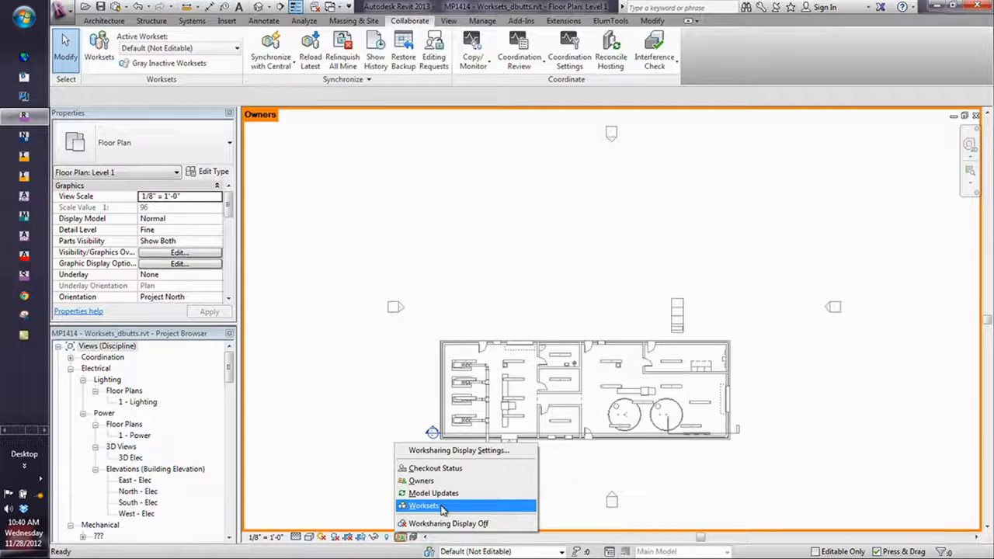
left_click(424, 506)
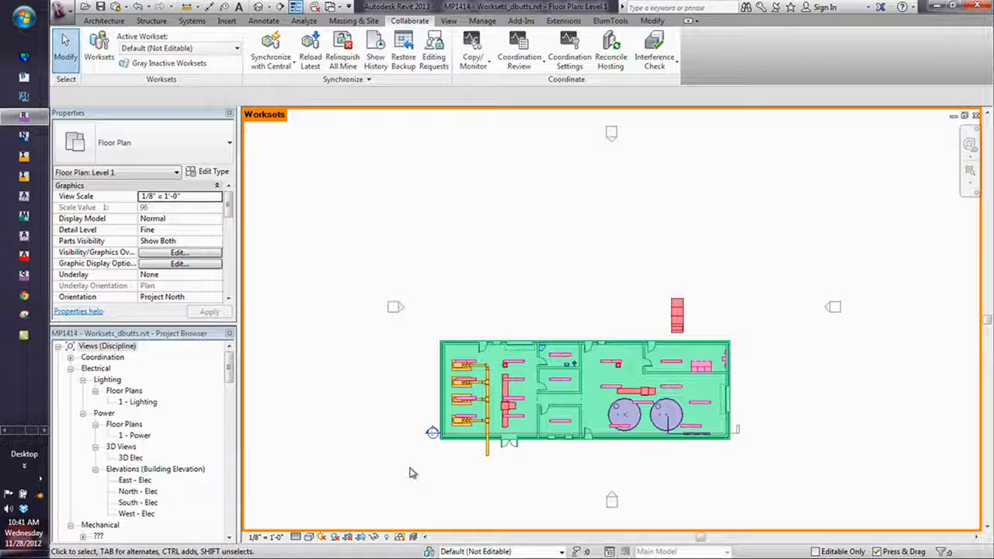
left_click(396, 538)
left_click(435, 523)
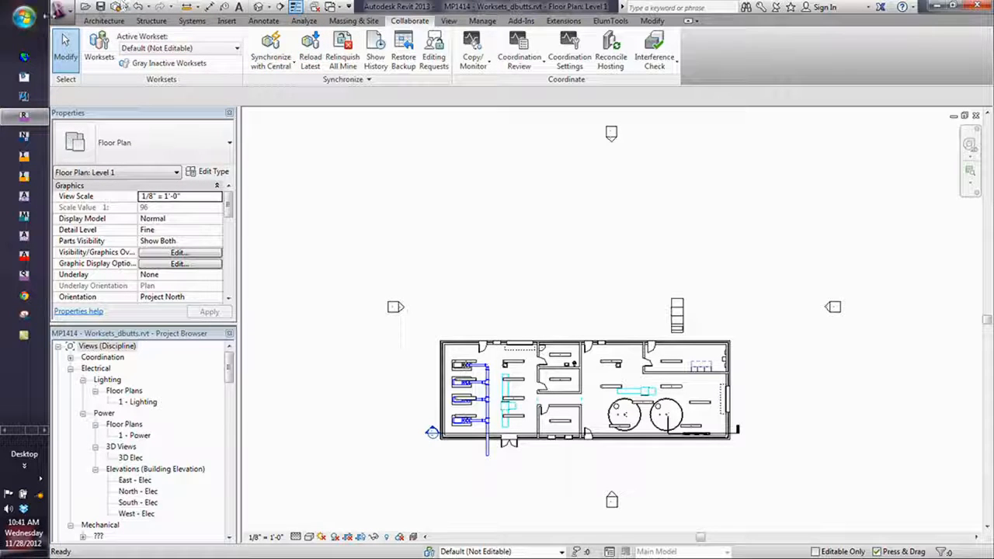
Open the recent template AU-MEP.rte and review its view templates and their included properties without changing anything
left_click(61, 9)
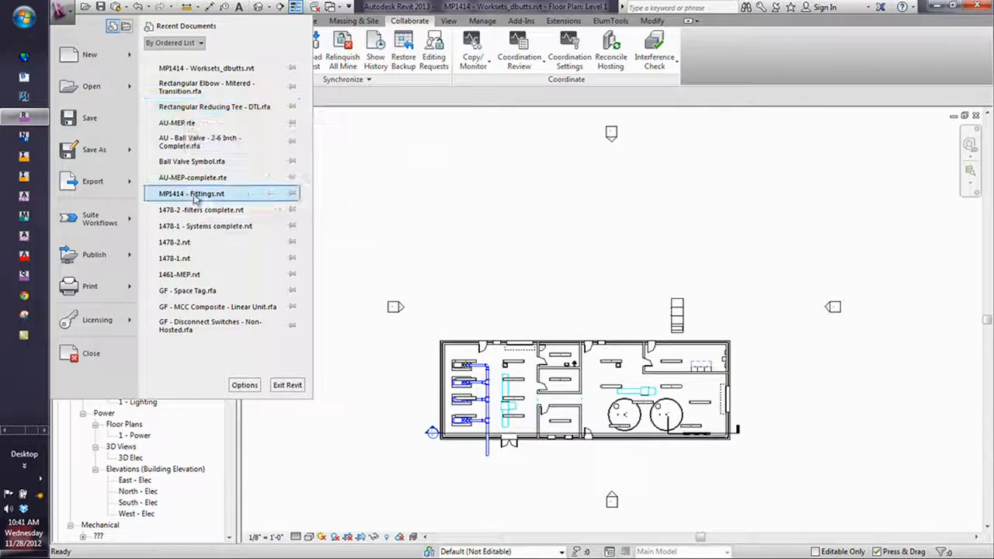
left_click(192, 128)
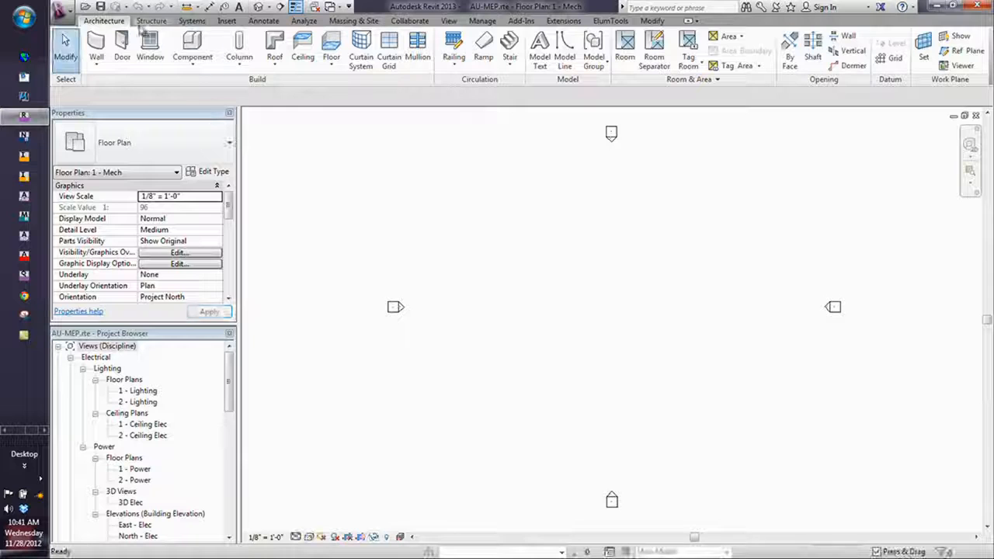
left_click(448, 21)
left_click(103, 61)
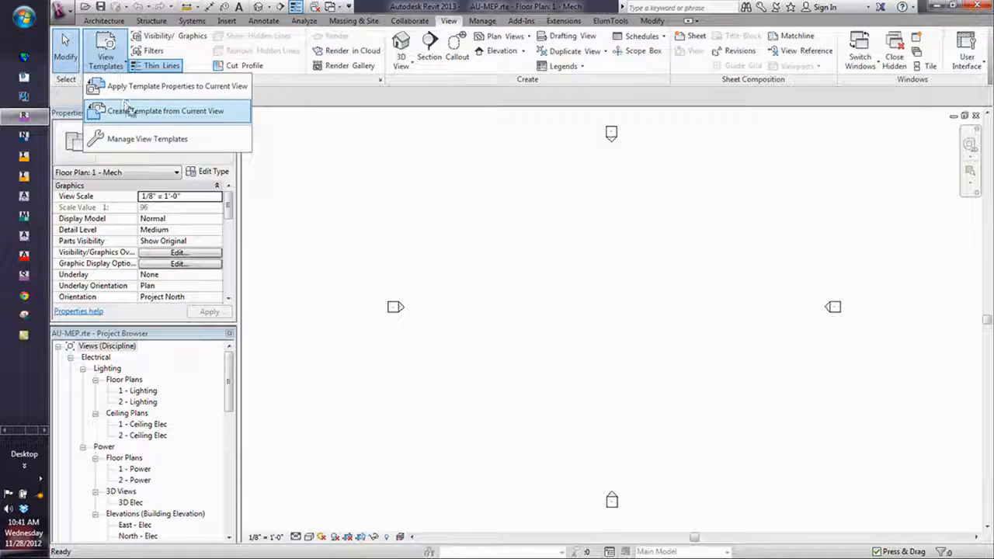
left_click(138, 137)
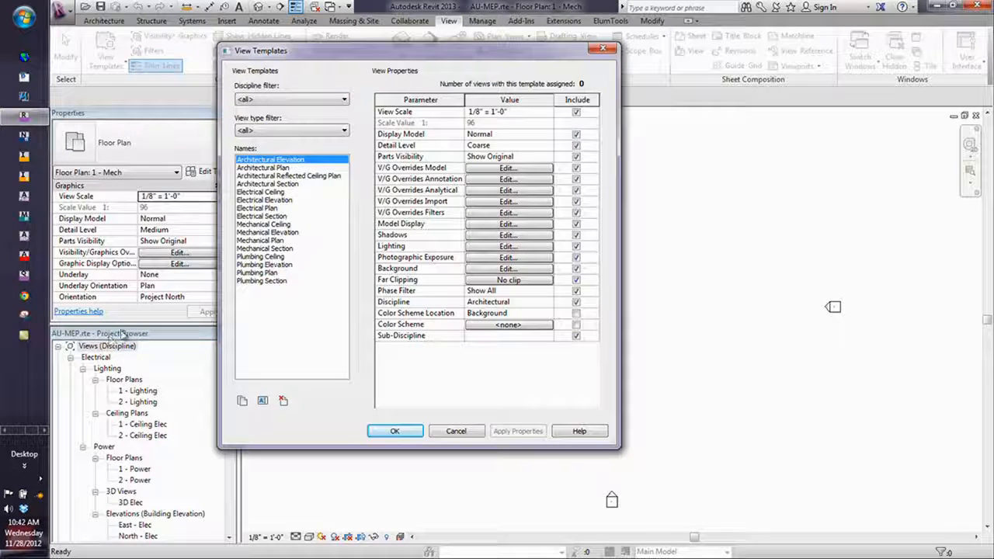
left_click(476, 436)
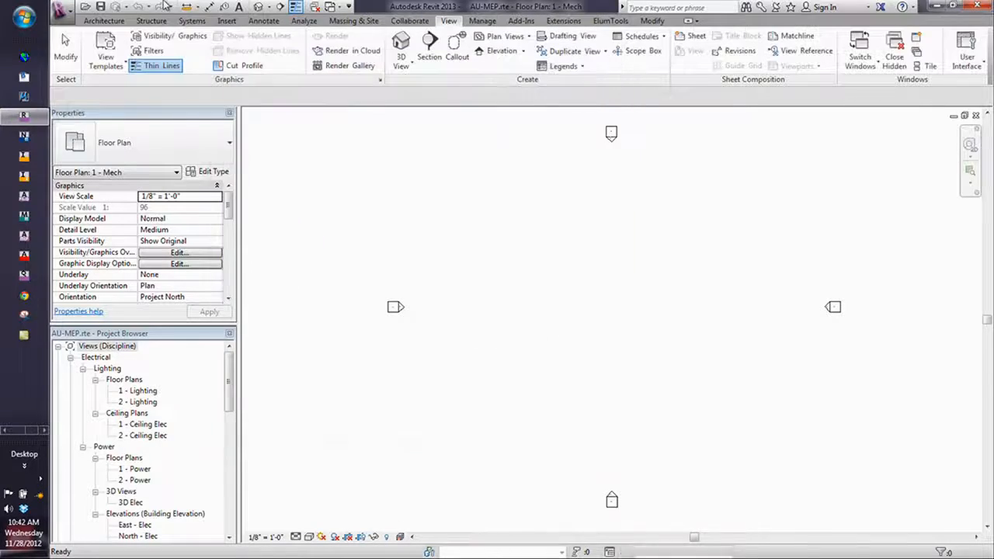
Open the project template AU-MEP-complete.rte from the MP1414 Revit MEP Steroids folder
left_click(62, 11)
left_click(87, 86)
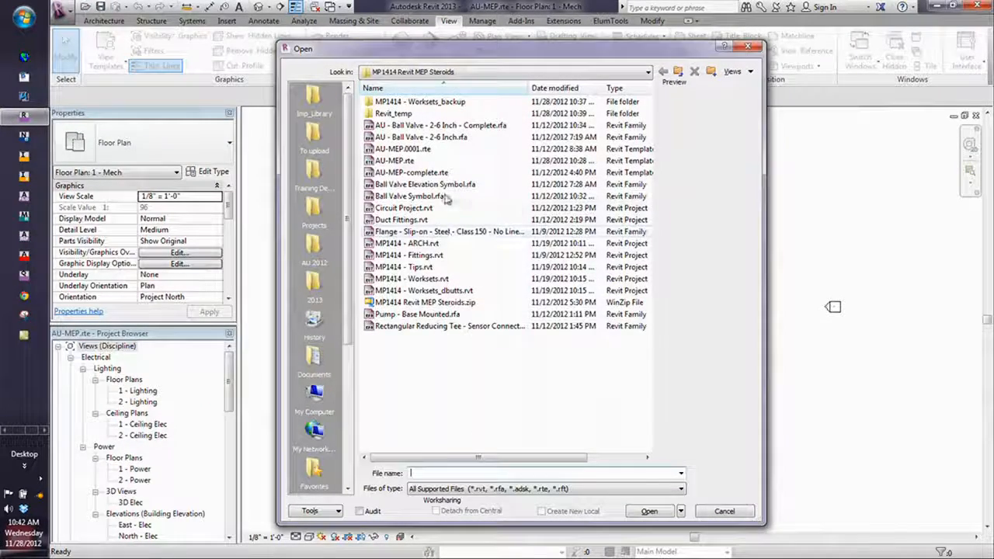
double_click(421, 175)
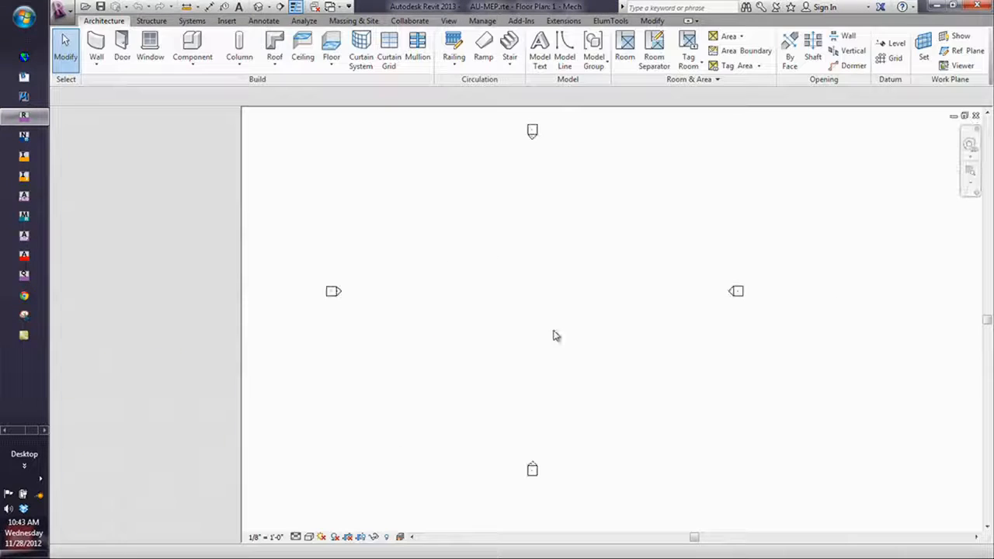
Review the view templates in AU-MEP-complete.rte along with the available discipline and view type filters, leaving both filters at <all>
left_click(449, 21)
left_click(105, 56)
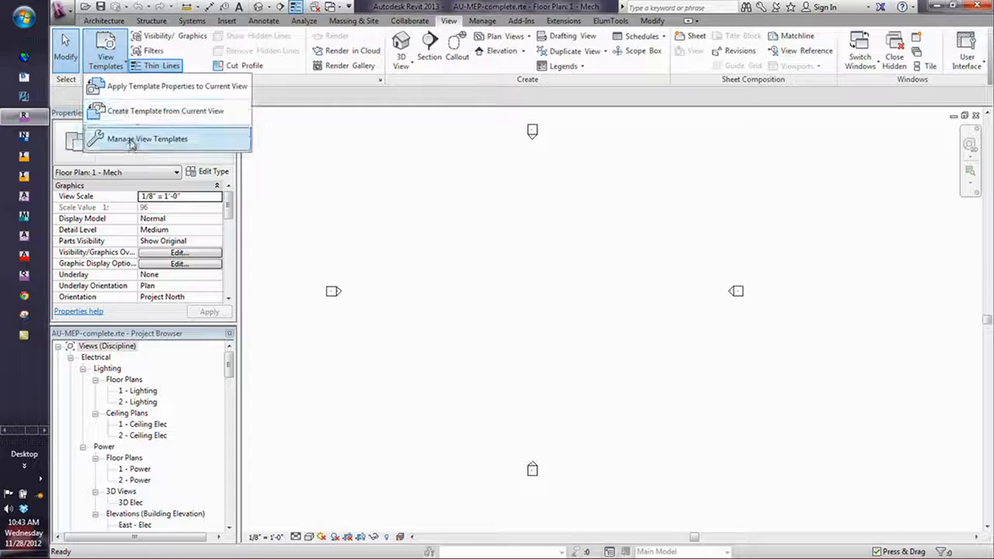
left_click(140, 139)
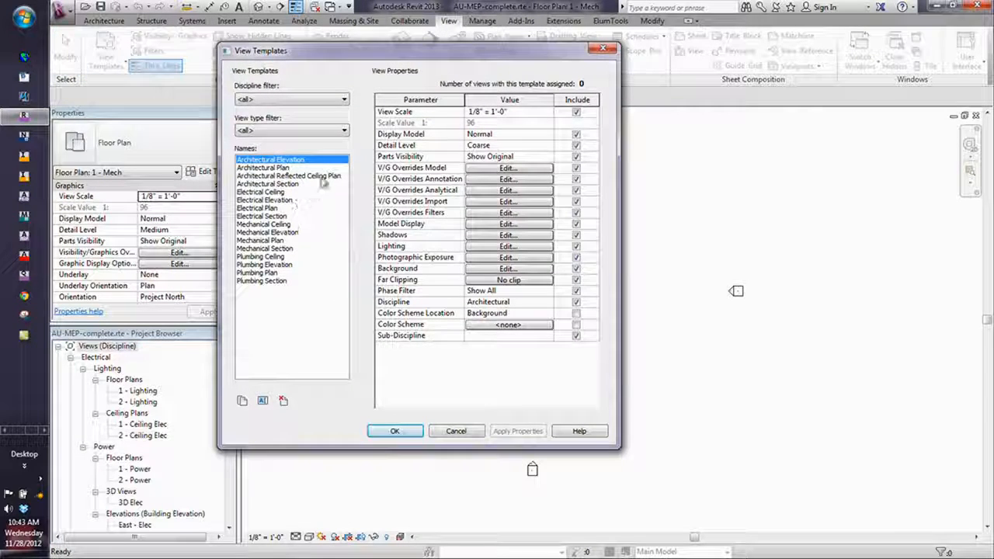
left_click(335, 102)
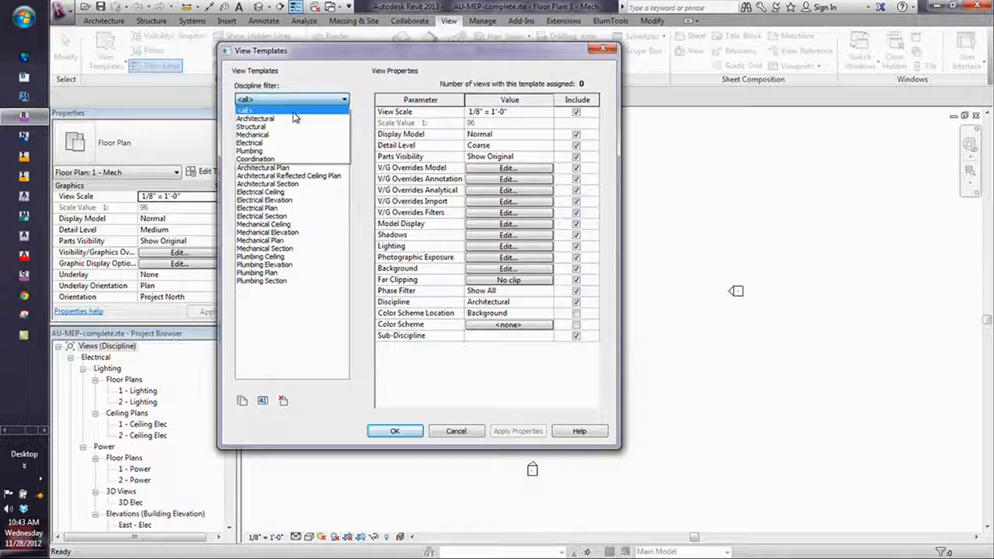
left_click(311, 107)
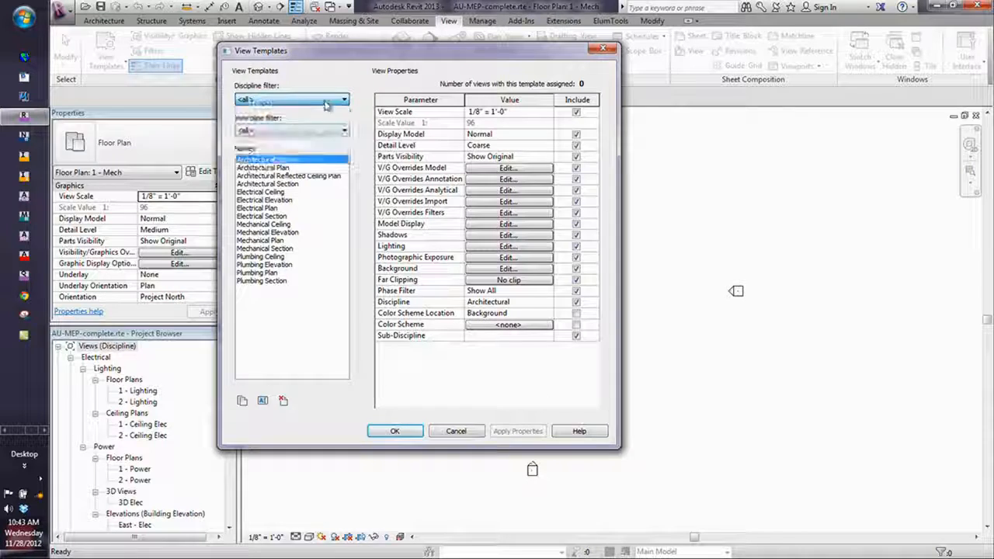
left_click(291, 132)
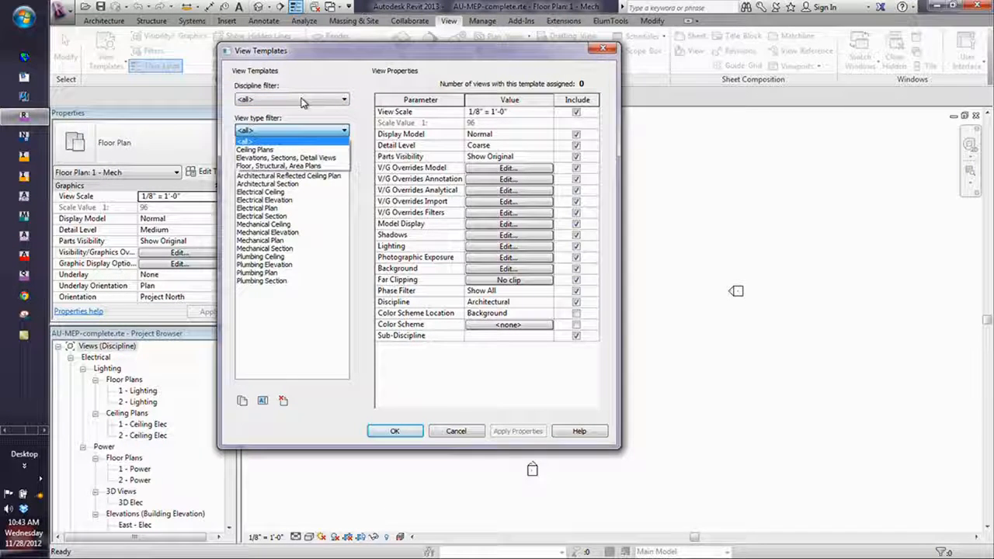
left_click(303, 103)
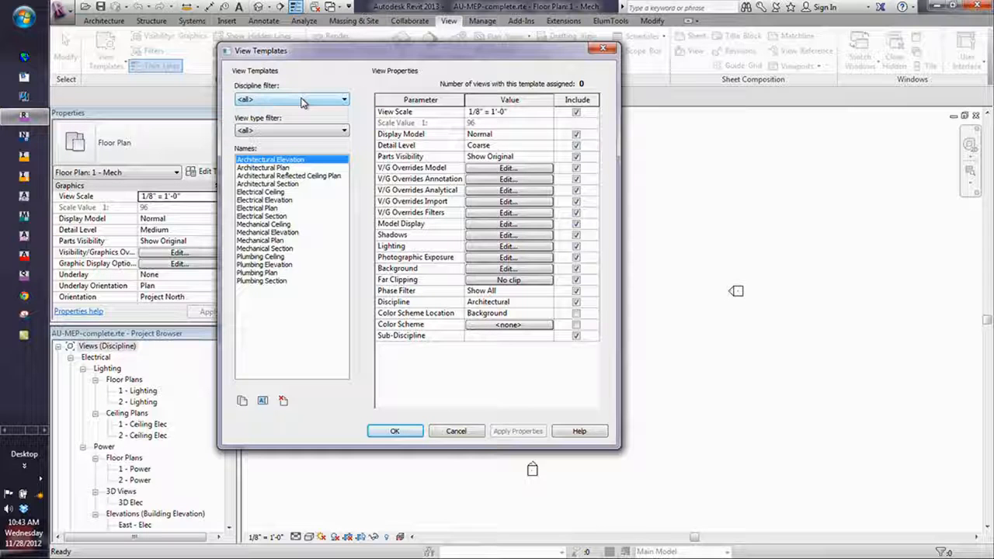
left_click(462, 432)
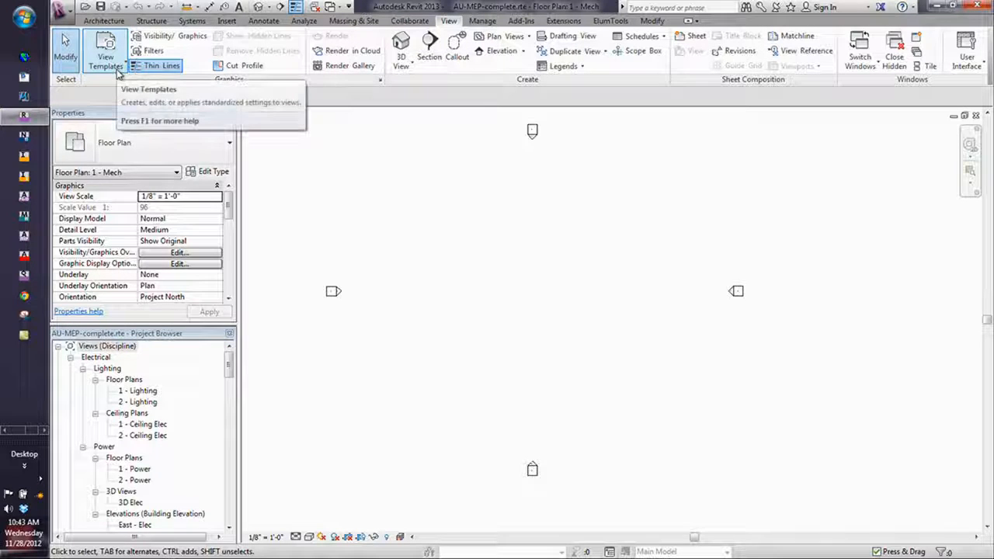
Create a view template named Plan - Power from the 1 - Power electrical floor plan
left_click(142, 391)
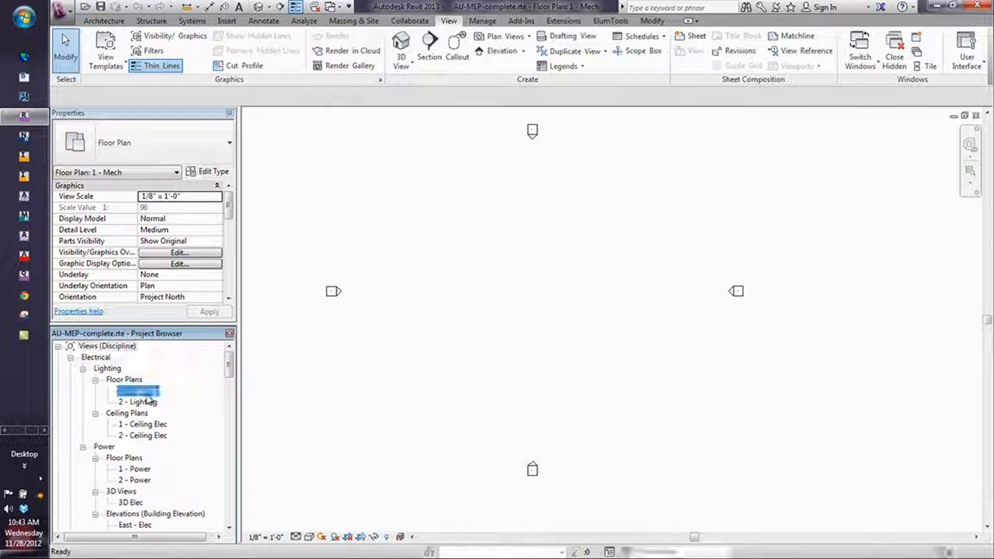
left_click(137, 470)
right_click(140, 474)
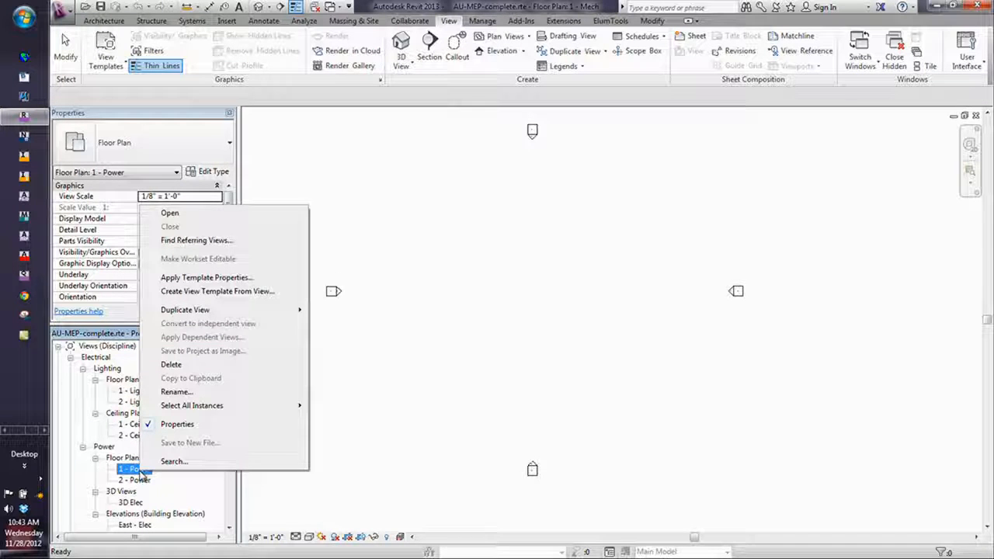
left_click(233, 291)
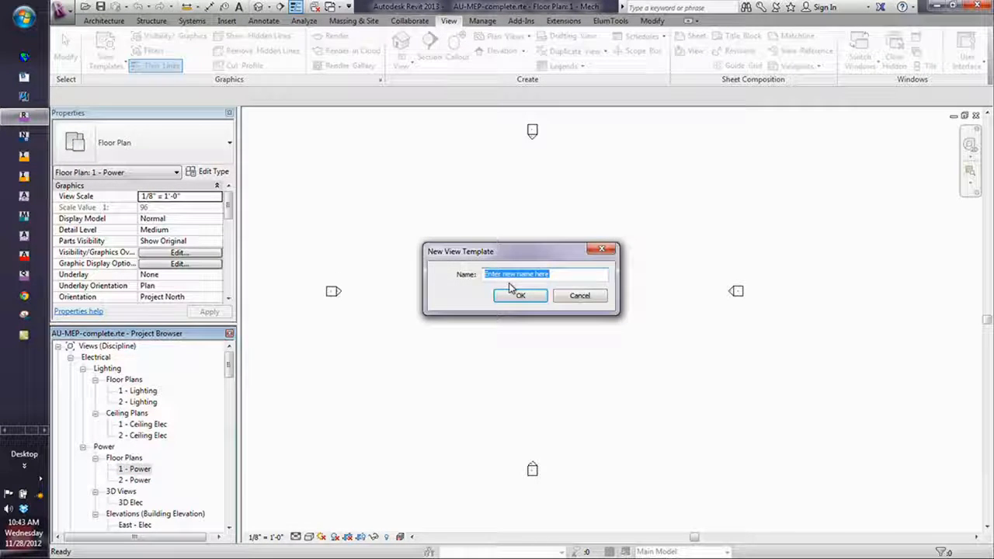
type("power")
key("BackSpace")
key("BackSpace")
key("BackSpace")
key("BackSpace")
key("BackSpace")
type("Plan -")
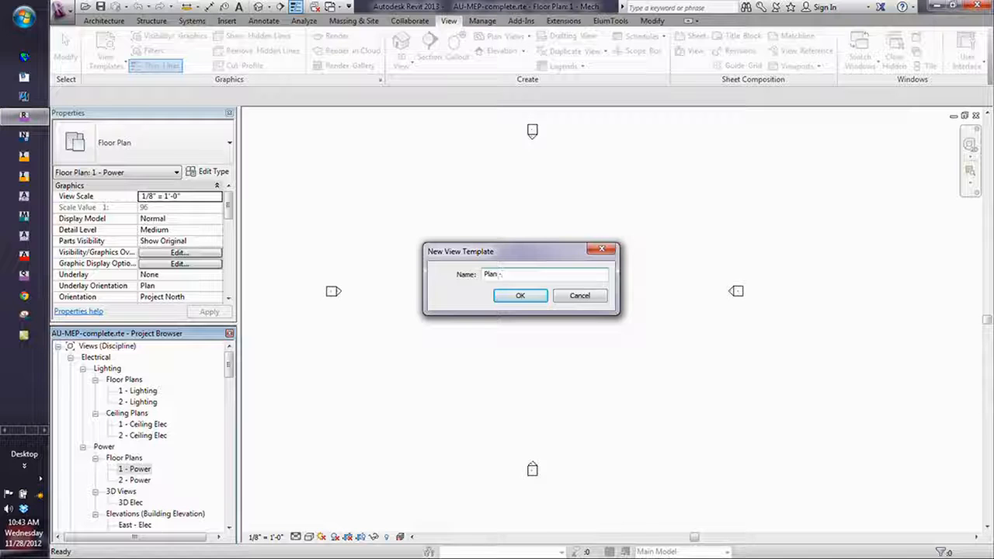
type(" Power")
key("Return")
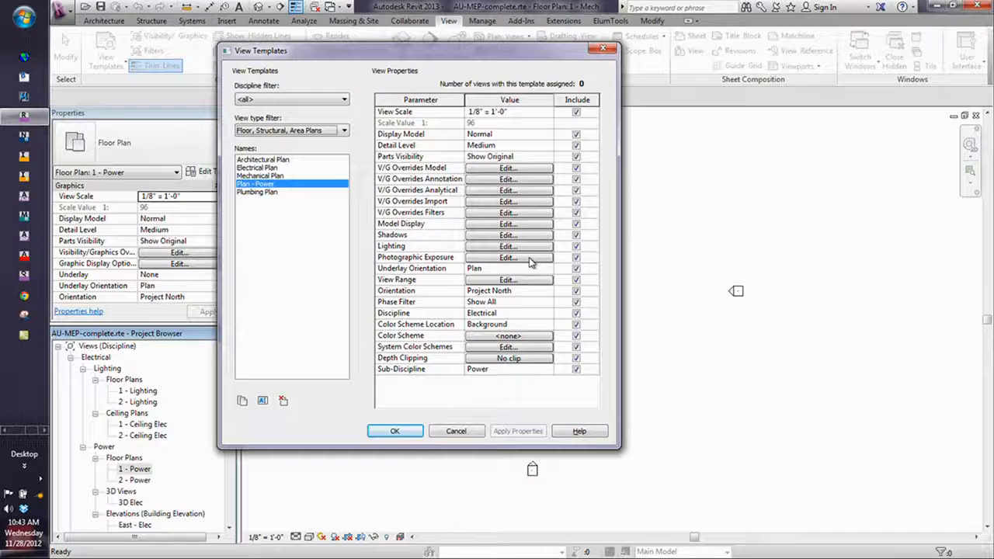
Review the color scheme categories and Schema 1 for the Plan - Power template without applying a scheme
left_click(509, 335)
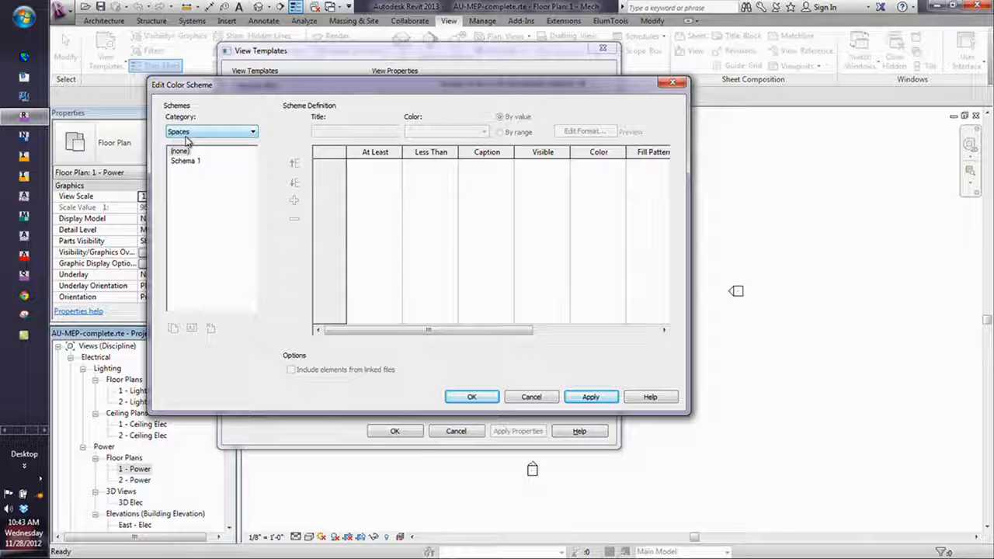
left_click(246, 133)
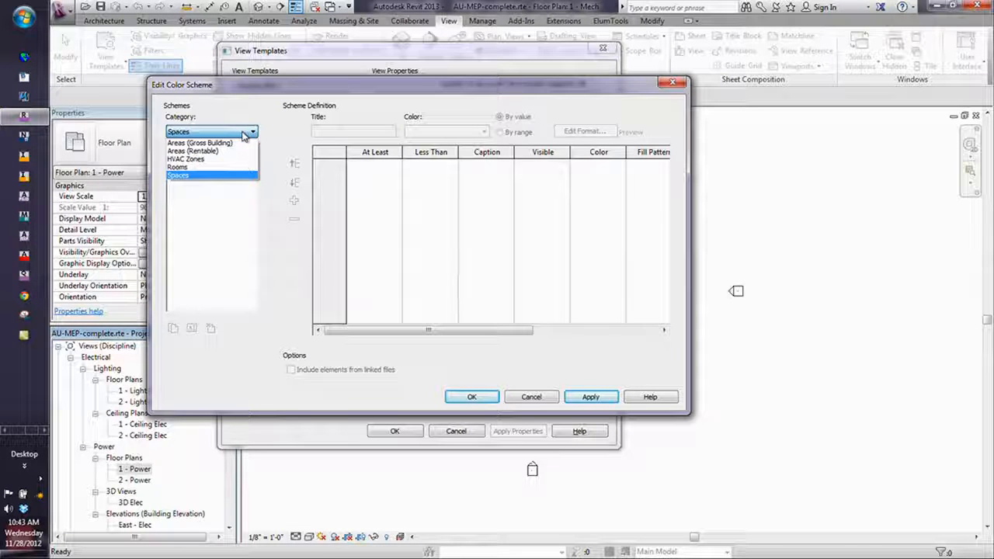
left_click(543, 398)
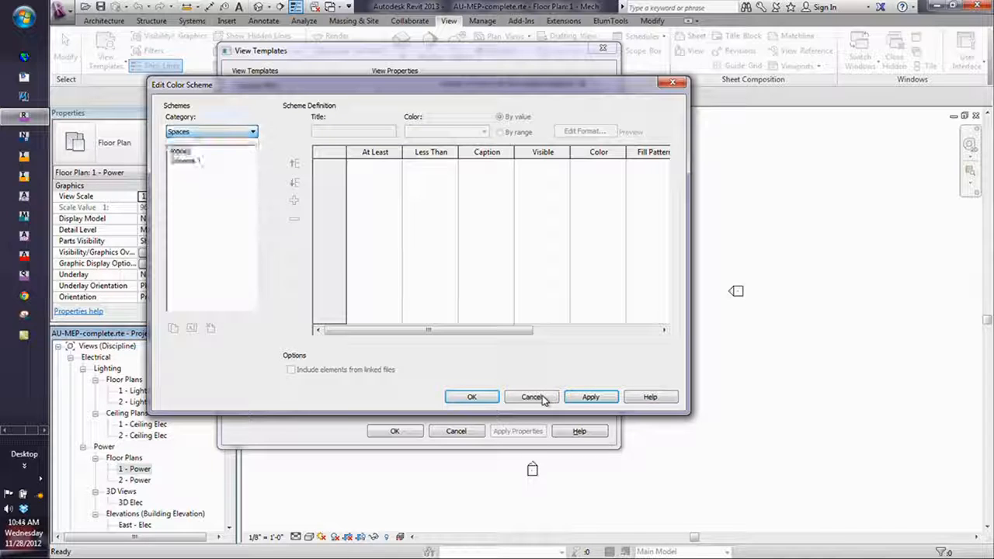
left_click(187, 162)
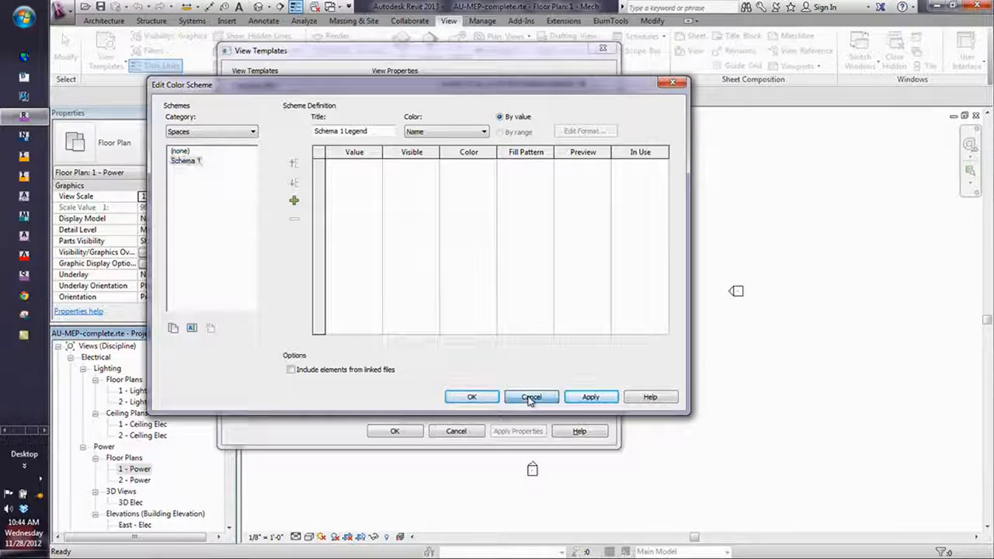
left_click(531, 396)
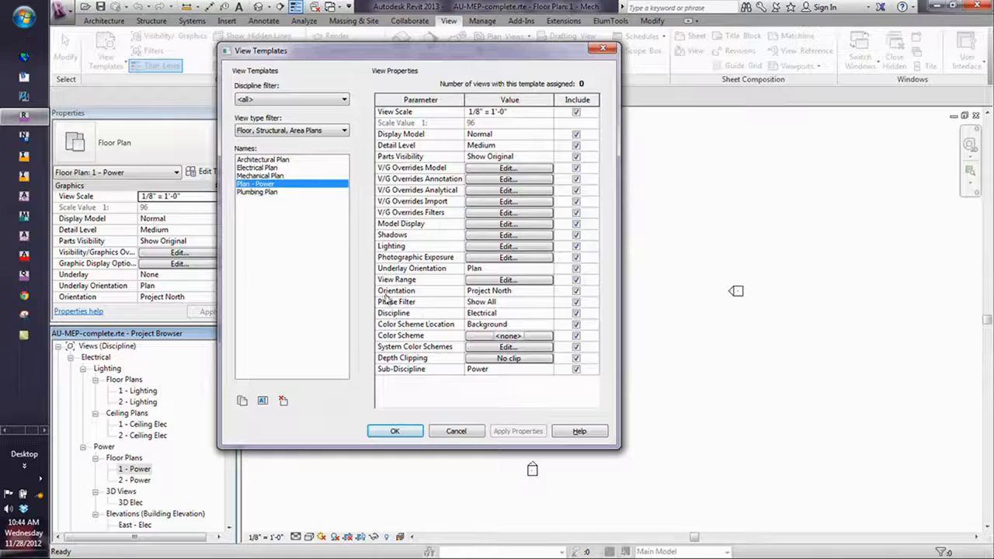
Review Plan - Power's model visibility overrides filtered to Mechanical only, then leave the view templates without saving
left_click(509, 169)
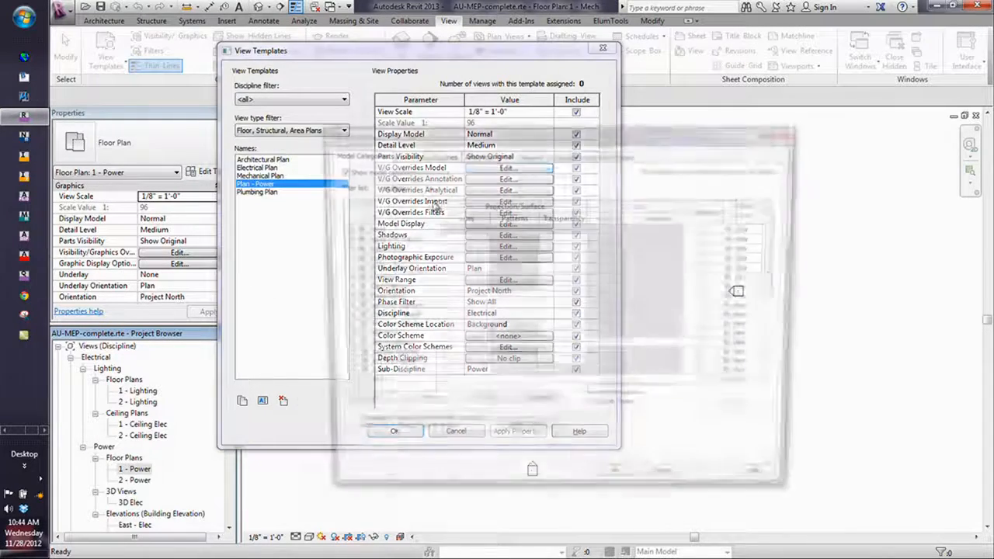
left_click(424, 186)
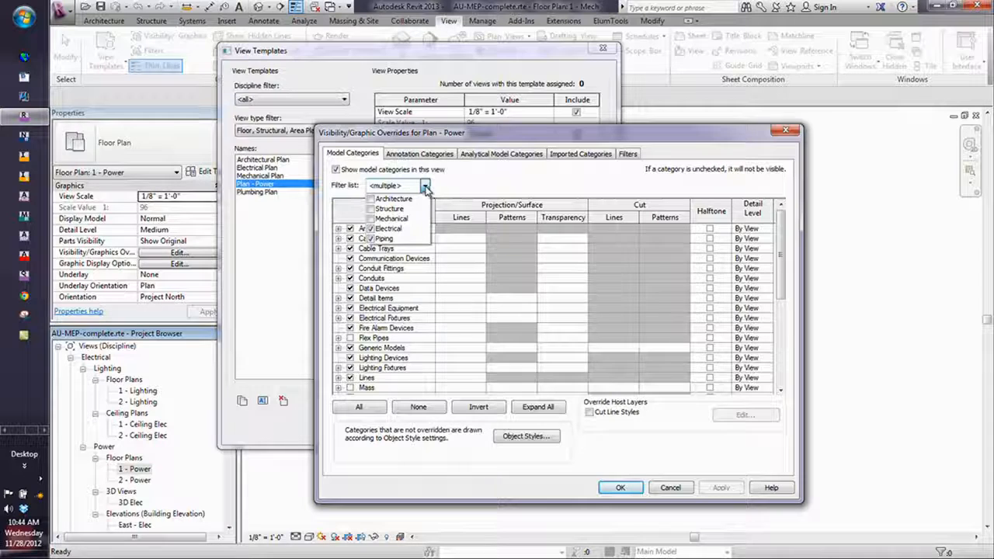
left_click(371, 219)
left_click(371, 229)
left_click(371, 239)
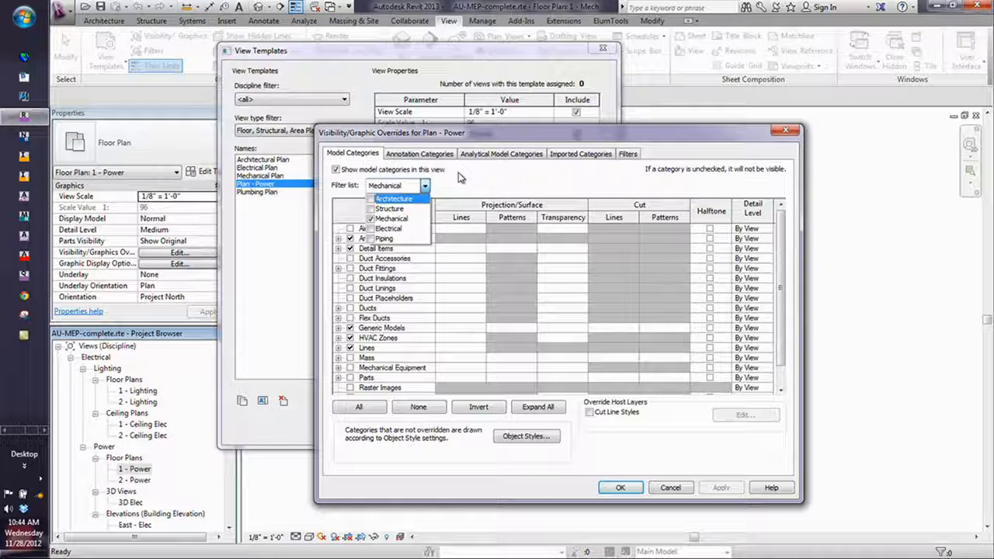
left_click(671, 488)
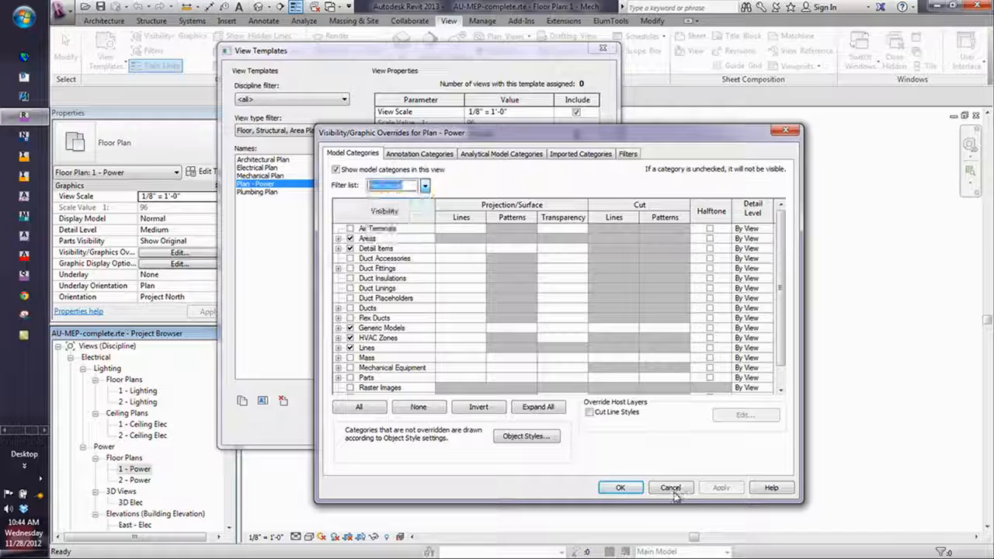
left_click(671, 489)
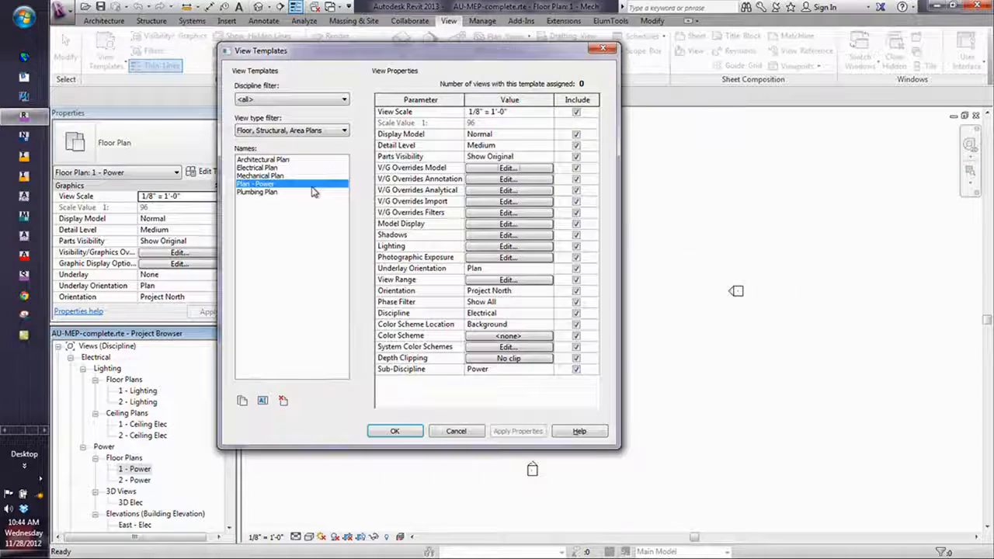
left_click(456, 431)
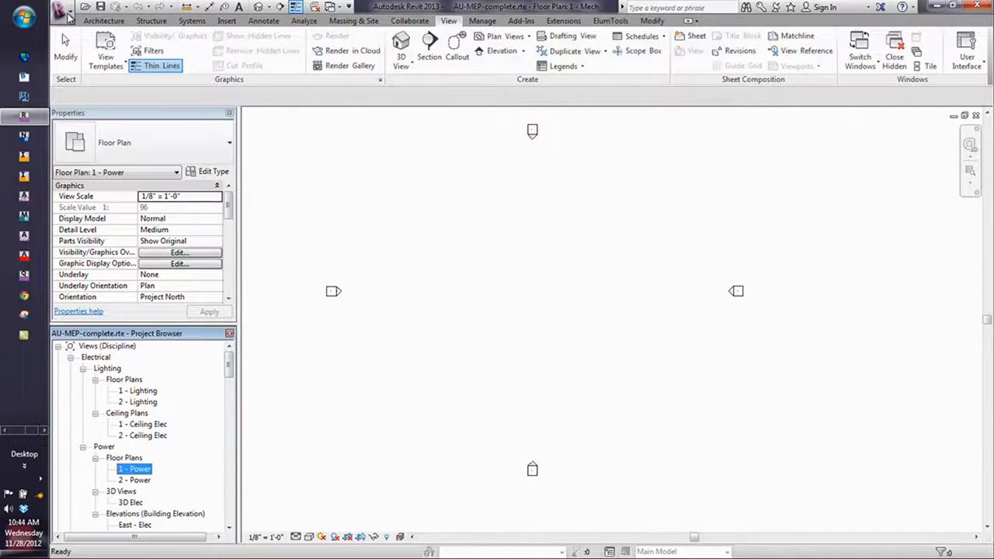
left_click(66, 12)
left_click(467, 137)
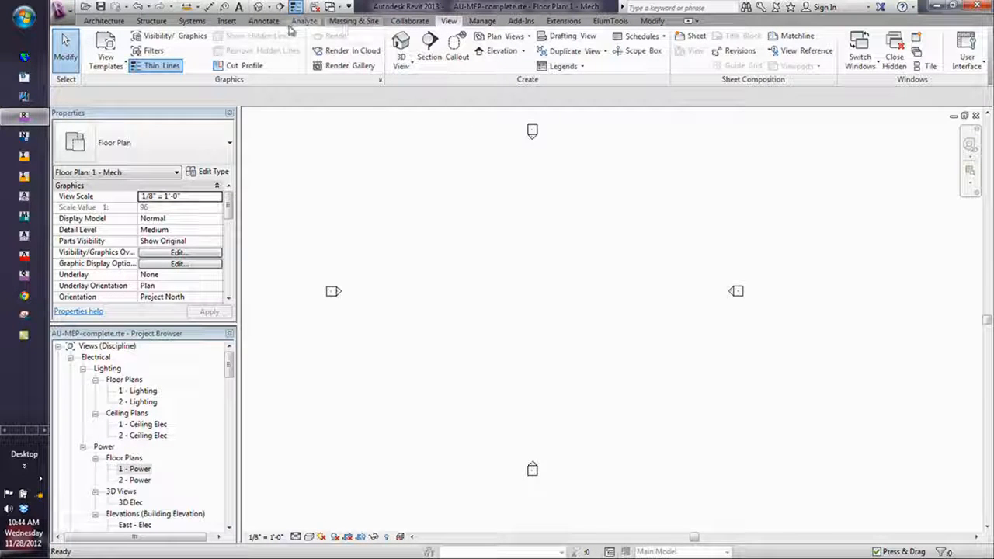
Add a Pumps subcategory under Mechanical Equipment in the project's object styles
left_click(482, 21)
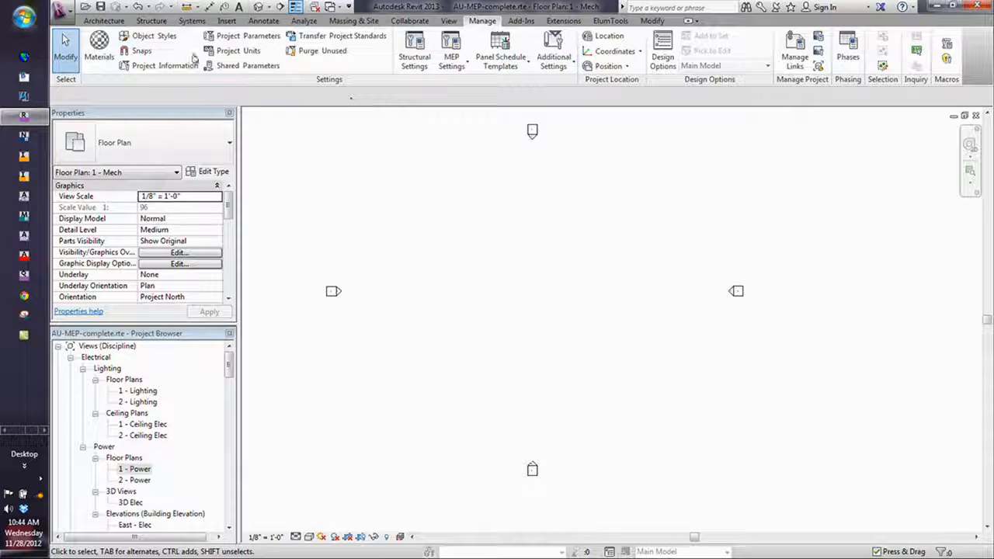
left_click(145, 36)
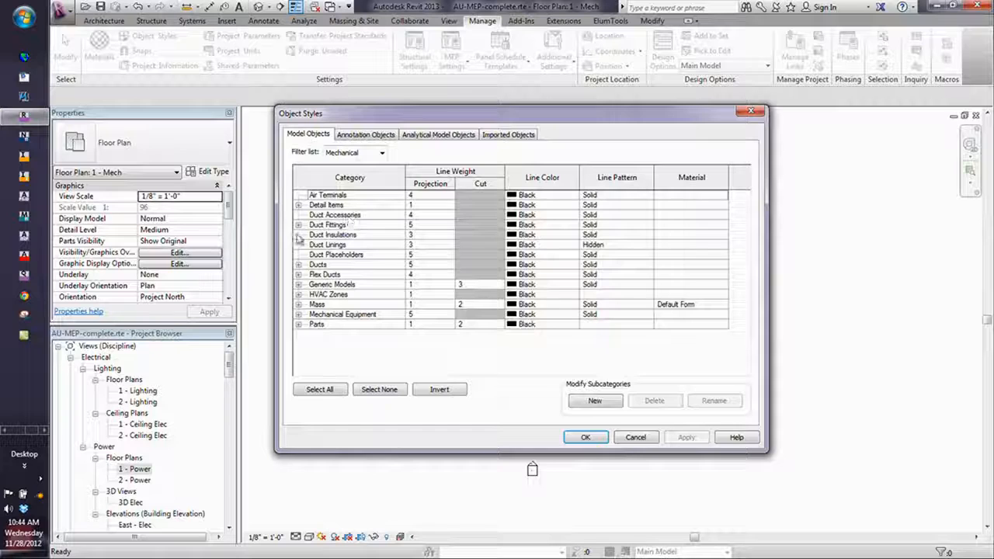
left_click(298, 314)
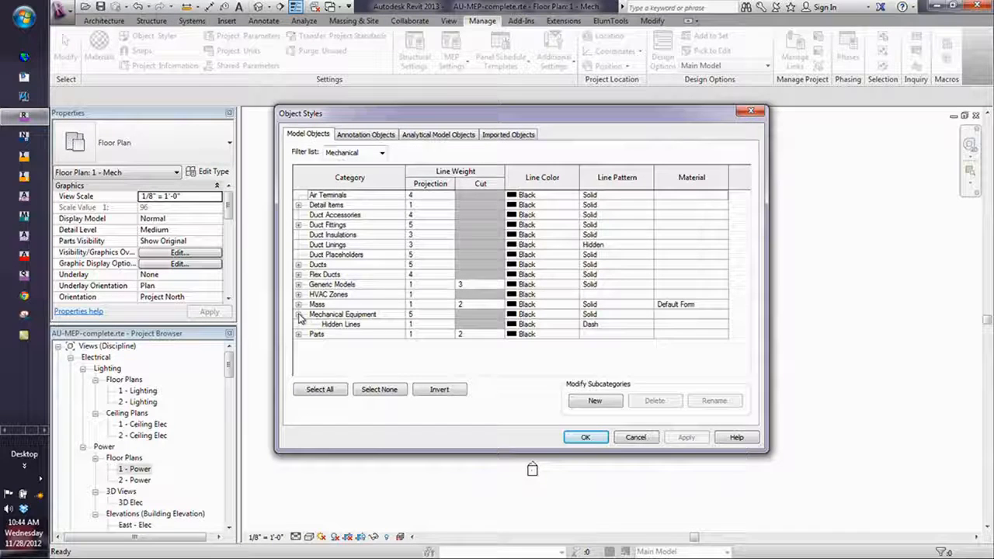
left_click(362, 316)
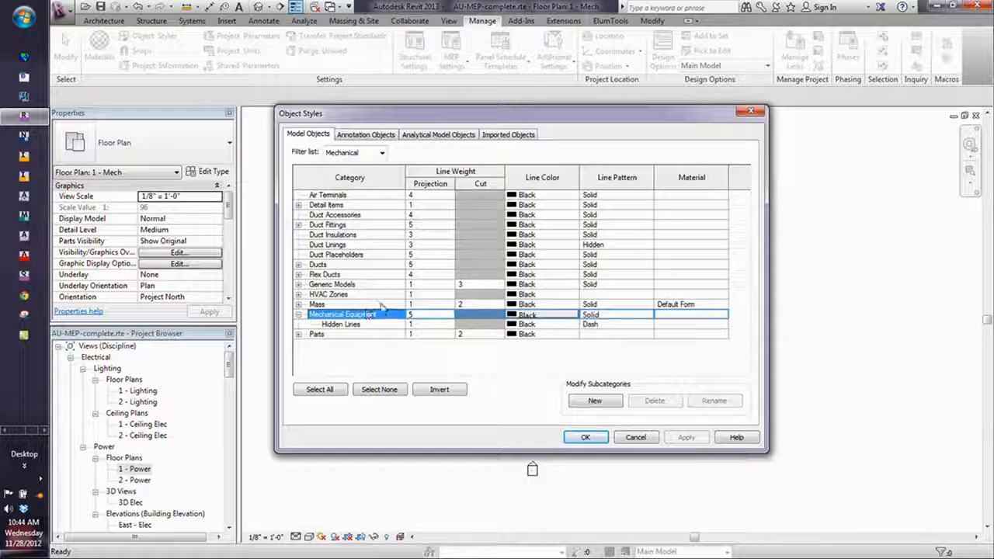
left_click(594, 401)
type("Pimps")
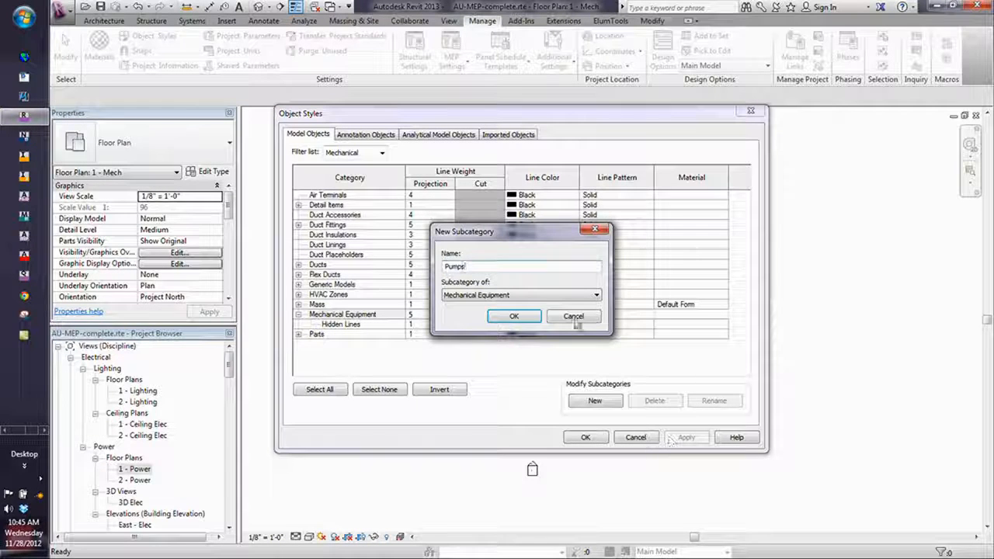
left_click(514, 317)
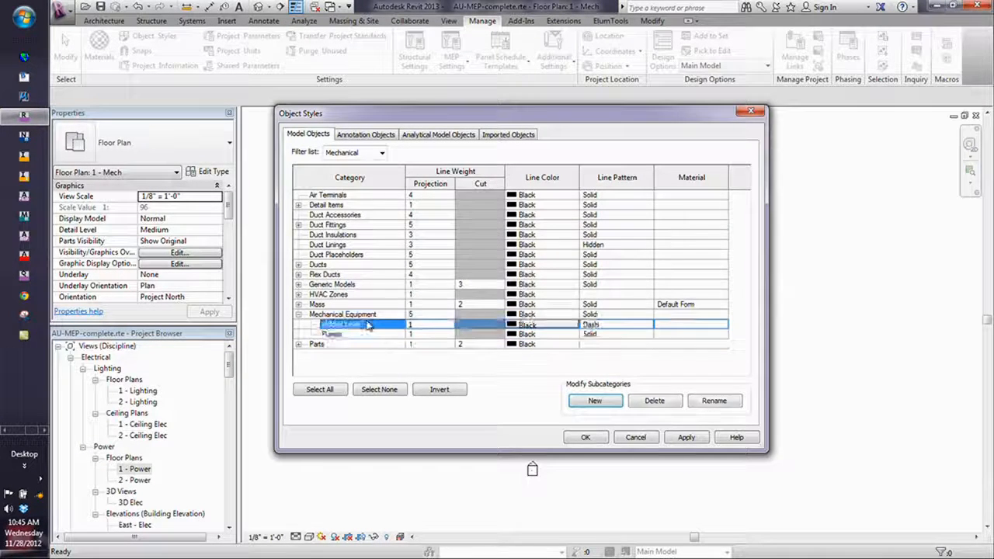
Add a TANKS subcategory under Mechanical Equipment and accept the object style changes
left_click(371, 323)
left_click(371, 319)
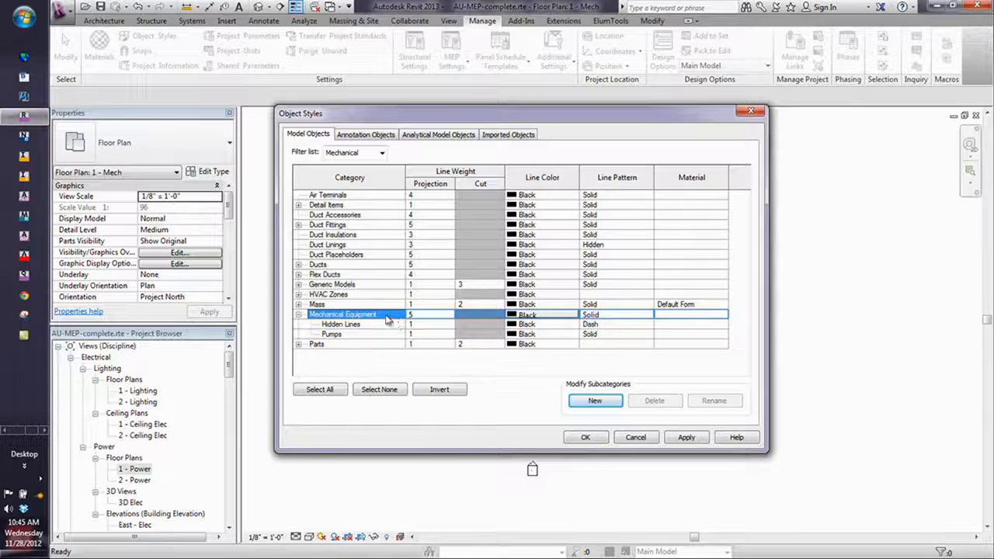
left_click(595, 401)
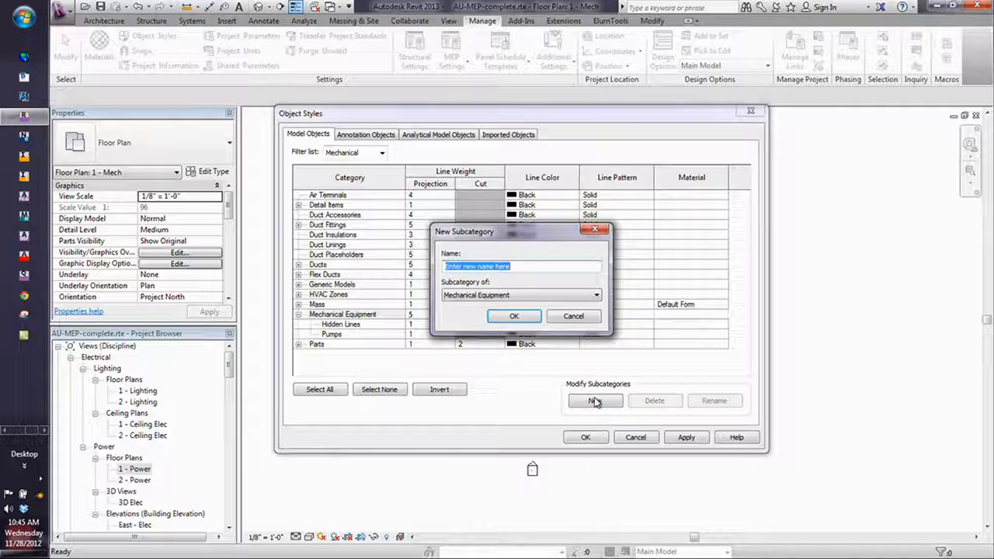
type("TANKS")
key("Return")
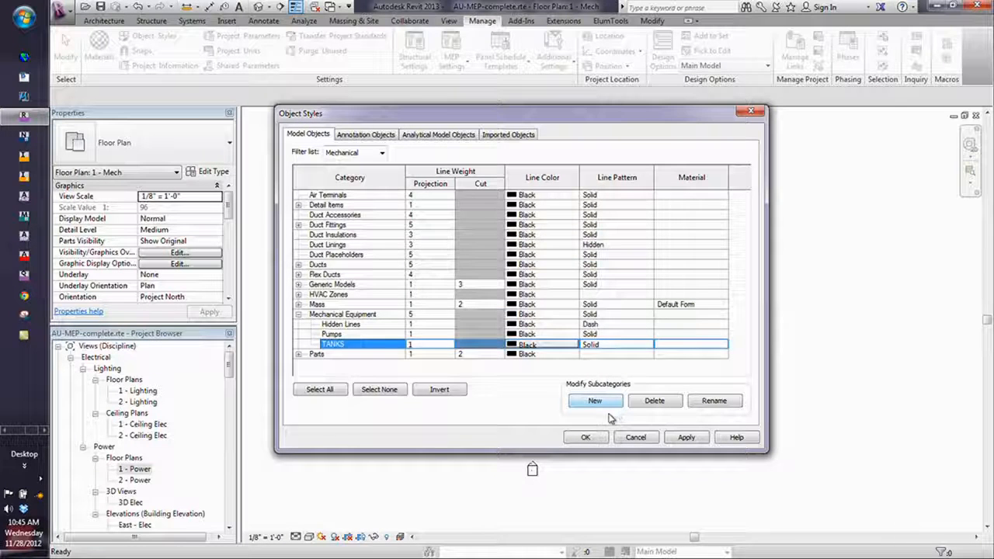
left_click(586, 438)
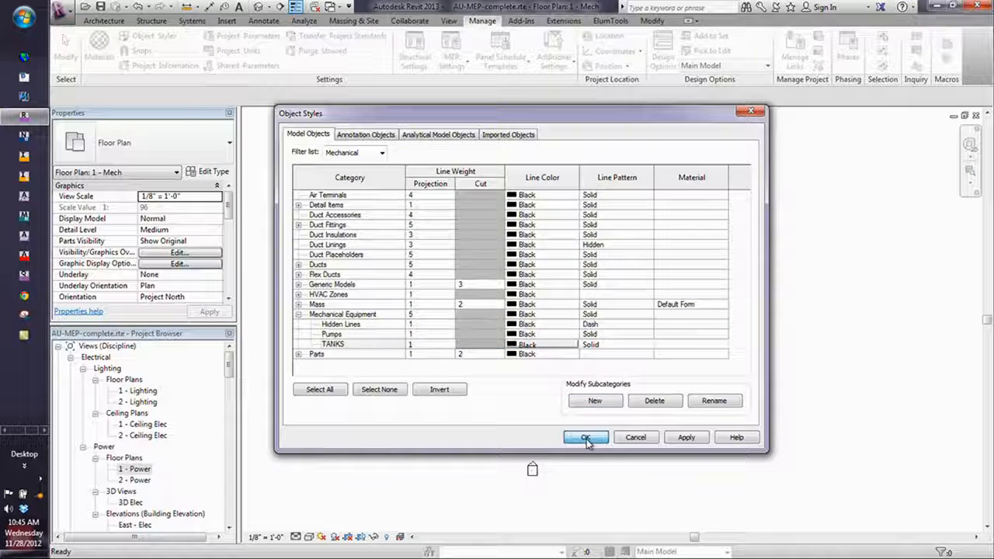
Reopen the object styles and set the TANKS subcategory's projection line weight to 2
left_click(165, 22)
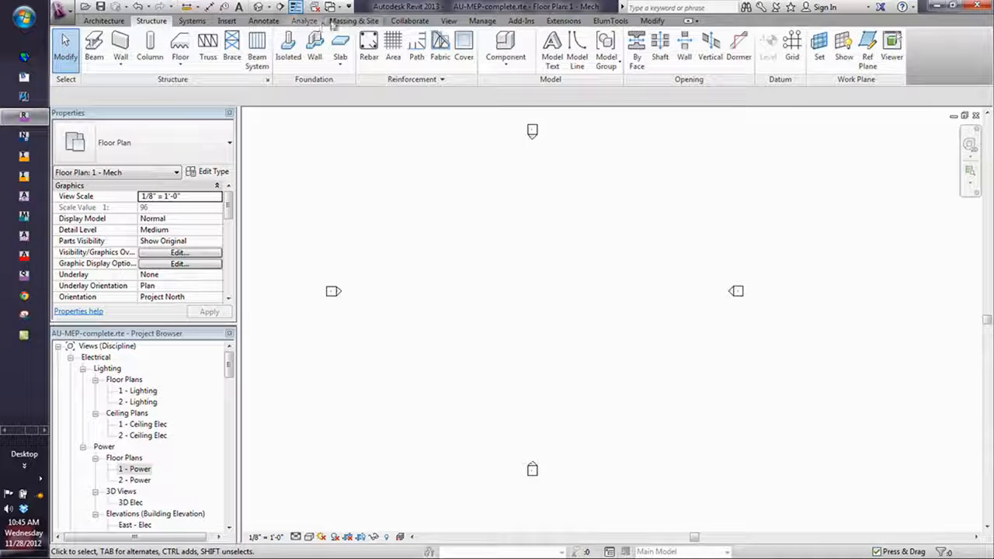
left_click(481, 21)
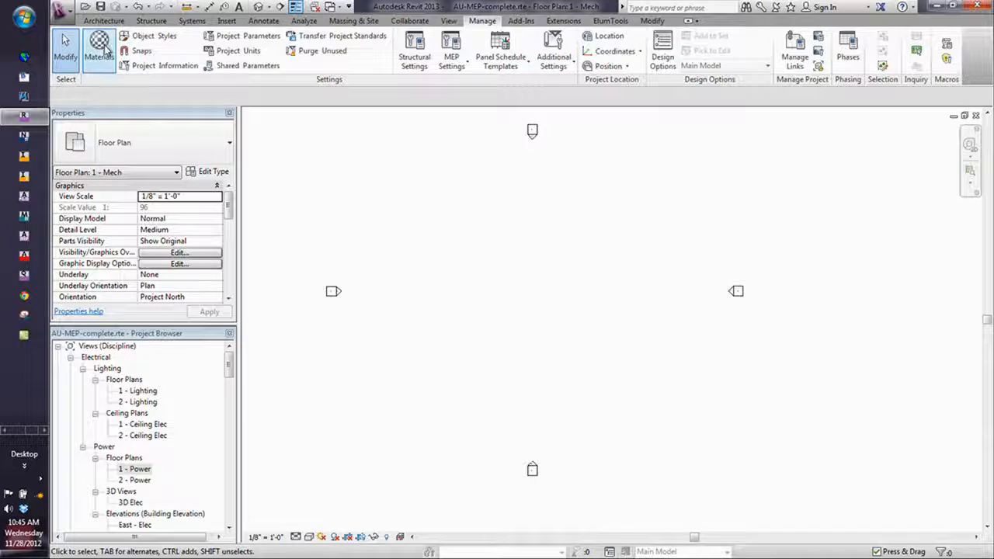
left_click(153, 36)
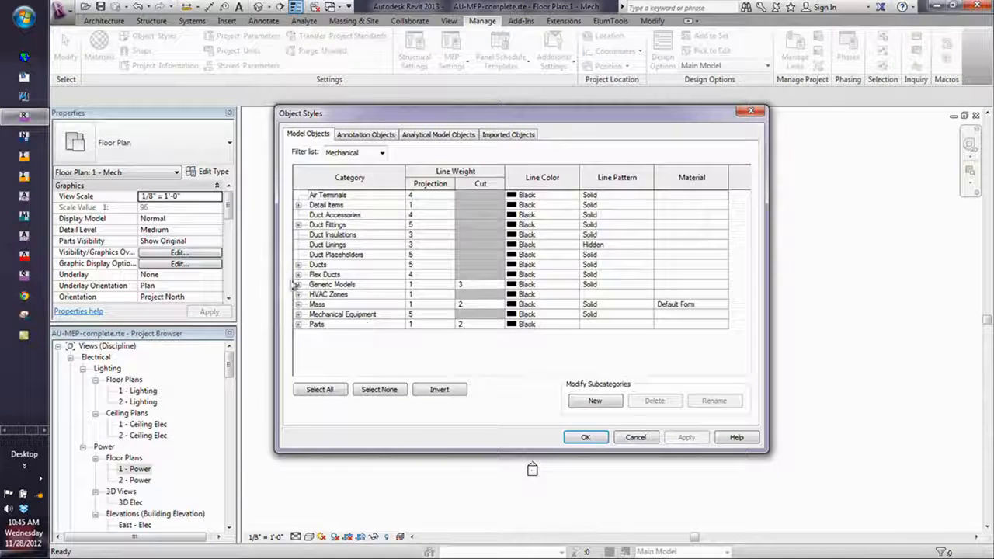
left_click(298, 314)
left_click(334, 345)
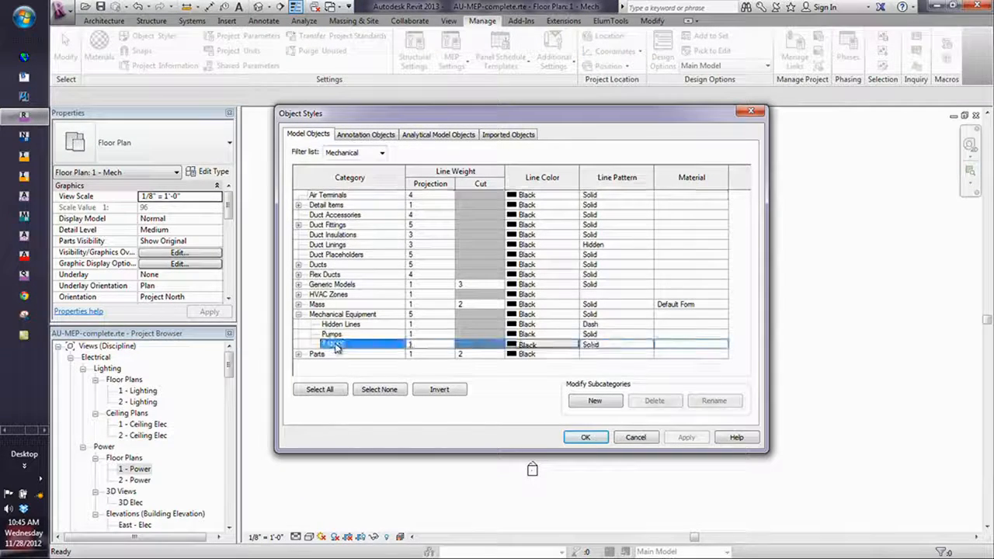
left_click(425, 344)
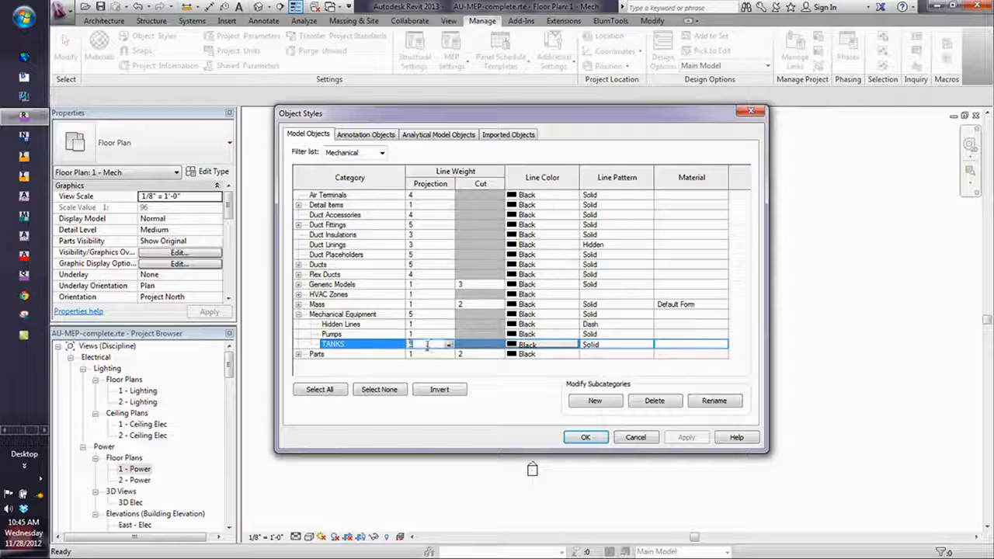
left_click(448, 344)
left_click(414, 371)
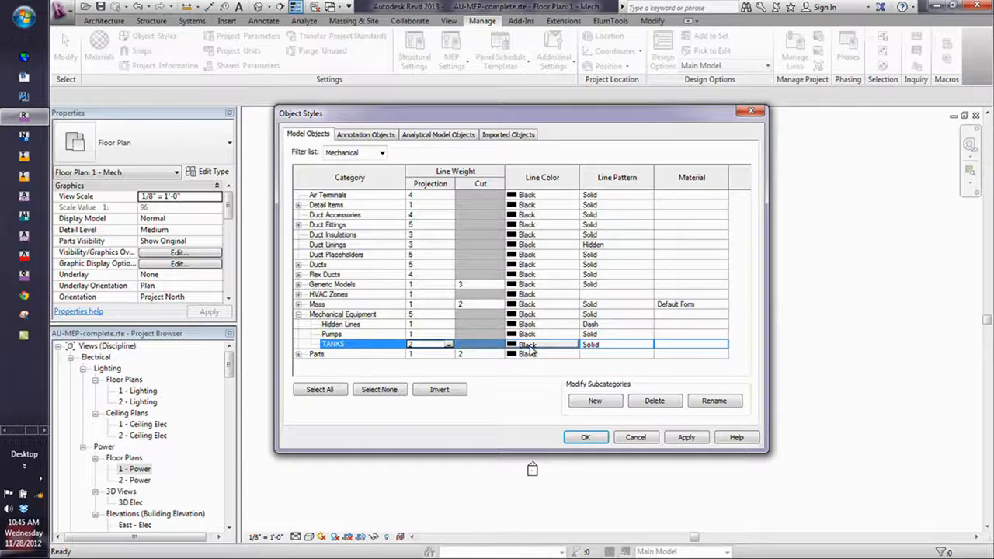
Set the TANKS subcategory's line color to blue (RGB 0, 0, 255) and accept the object styles
left_click(529, 344)
left_click(473, 292)
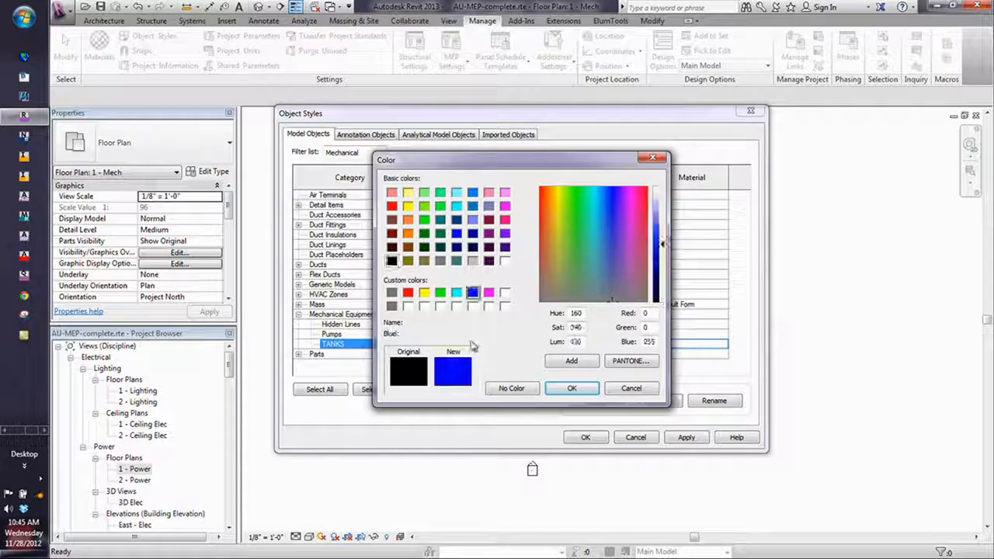
left_click(571, 388)
left_click(588, 437)
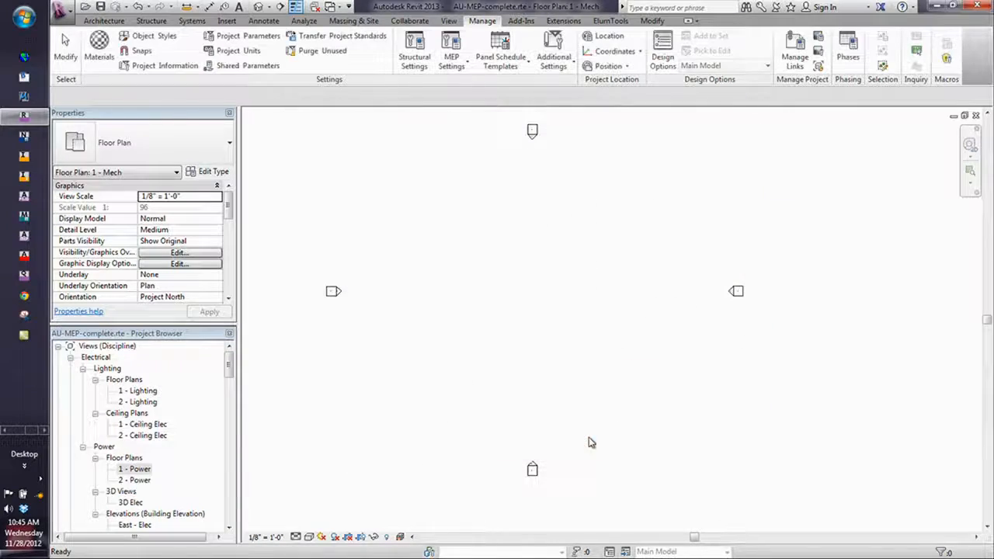
Open the family GF - Sodium Hypochlorite Bulk Storage Tank - Dome.rfa from the Tanks folder of the Imp_Library water equipment library
left_click(61, 10)
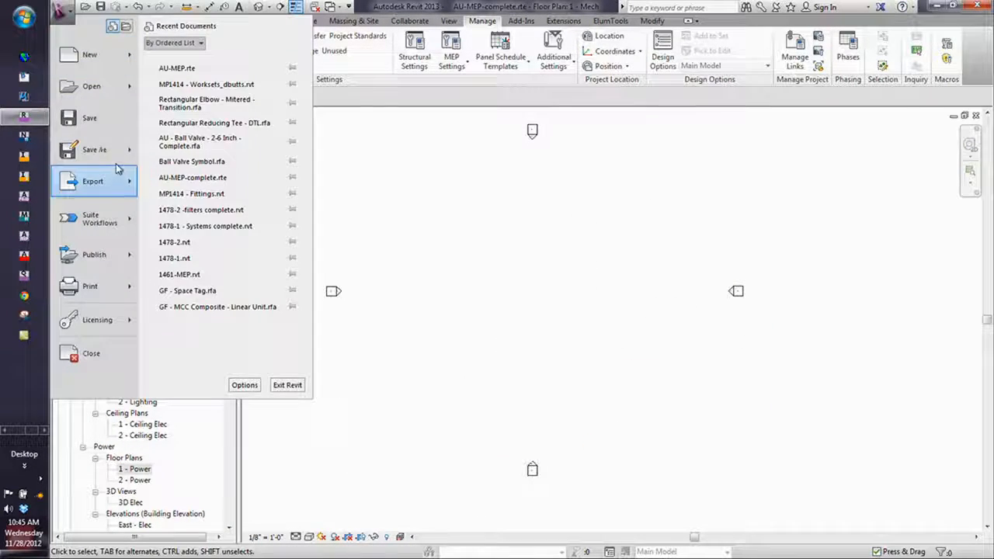
left_click(92, 116)
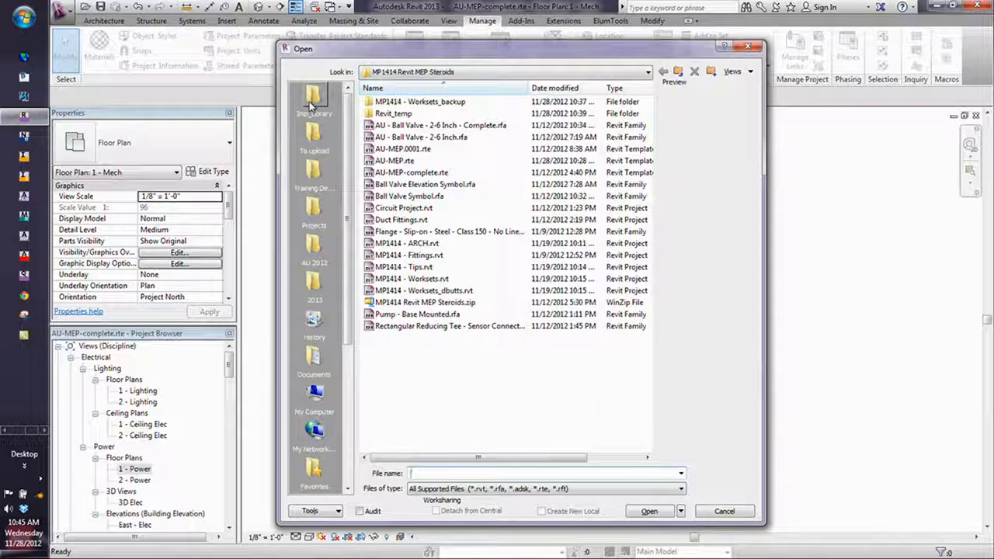
left_click(645, 73)
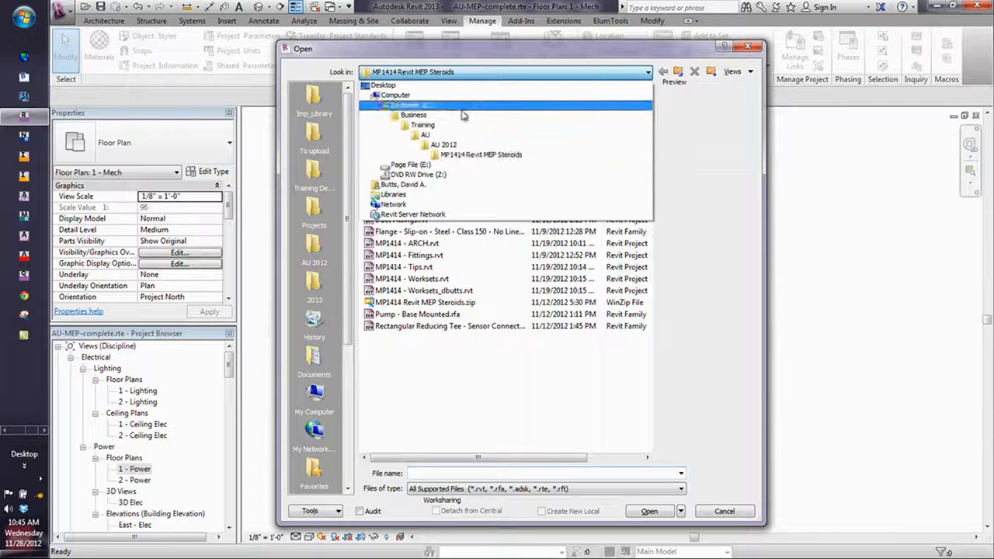
left_click(317, 281)
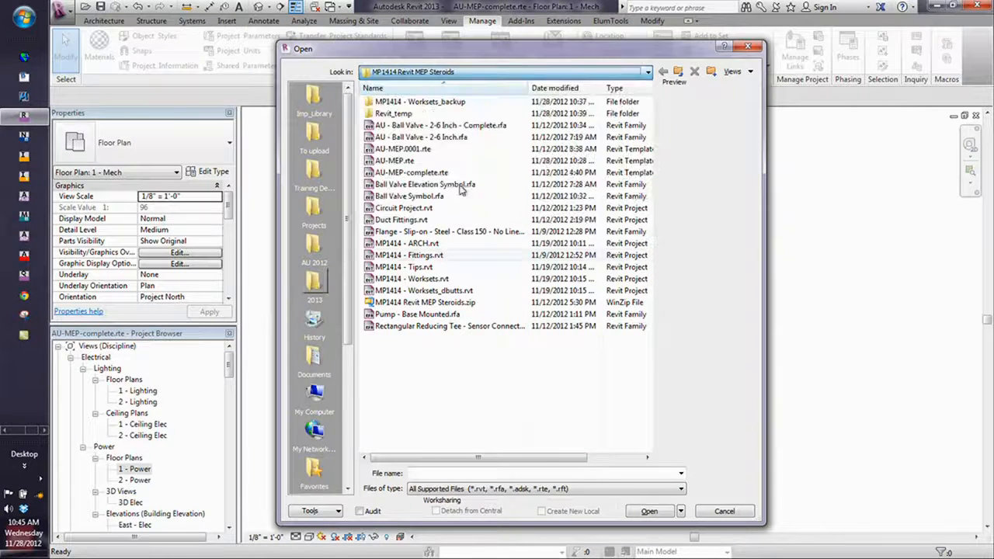
left_click(314, 281)
double_click(389, 102)
double_click(386, 113)
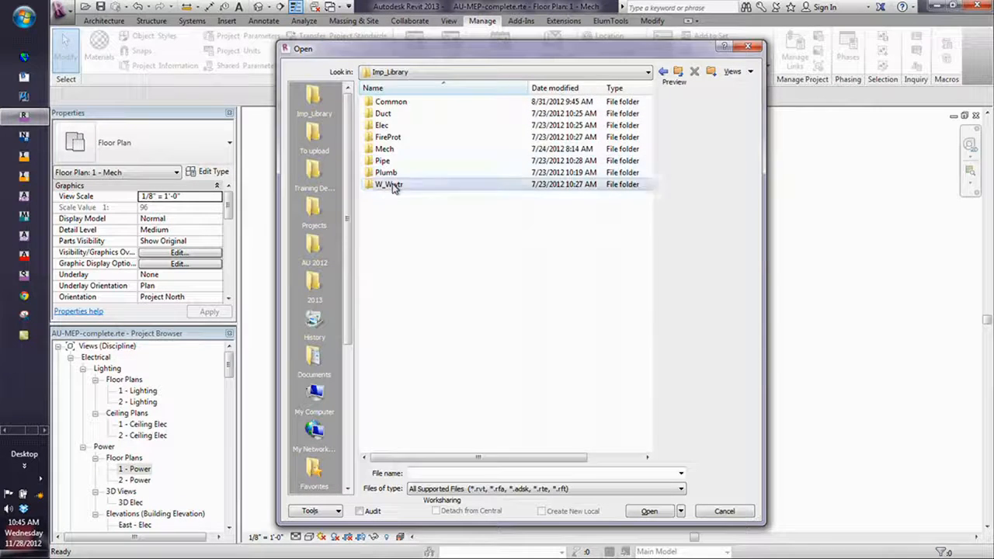
double_click(392, 185)
double_click(381, 103)
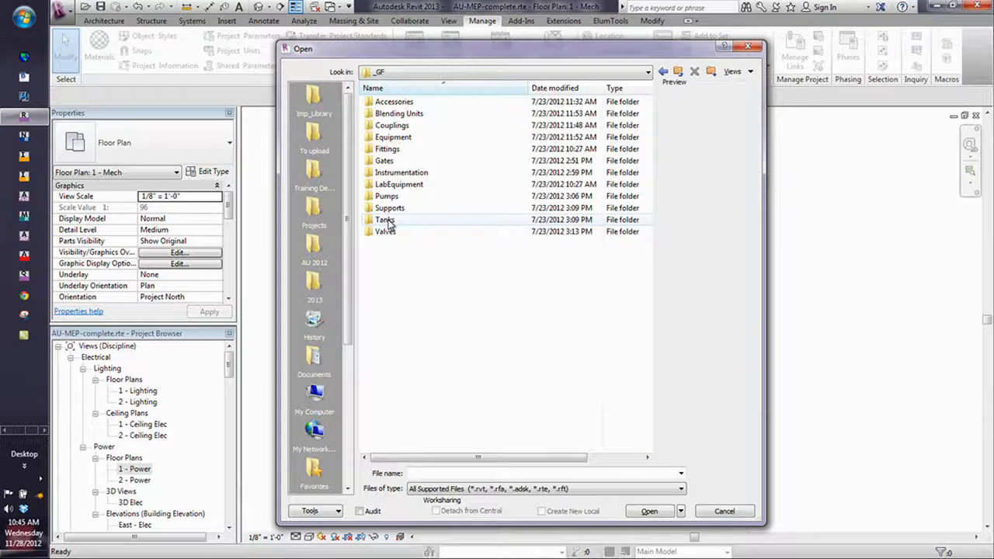
double_click(386, 221)
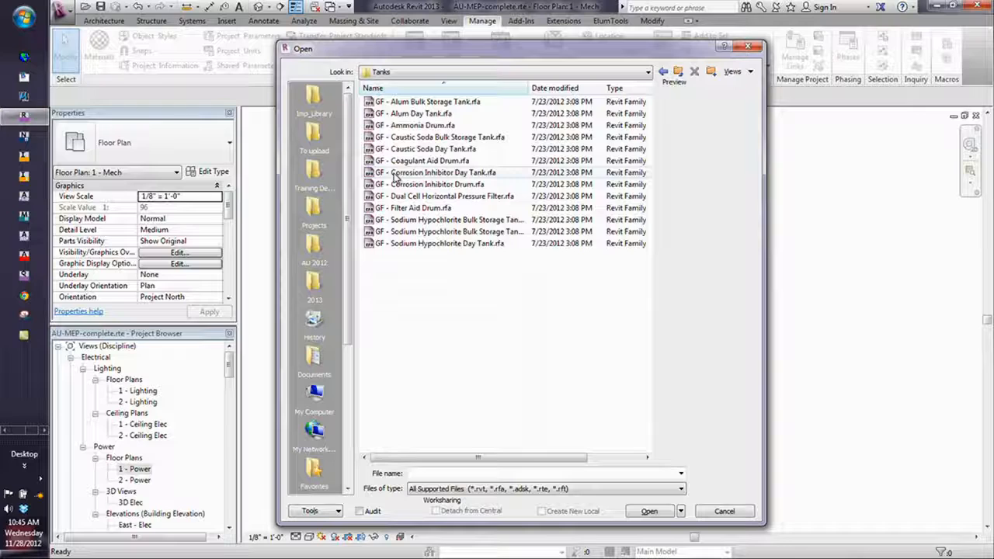
left_click(416, 221)
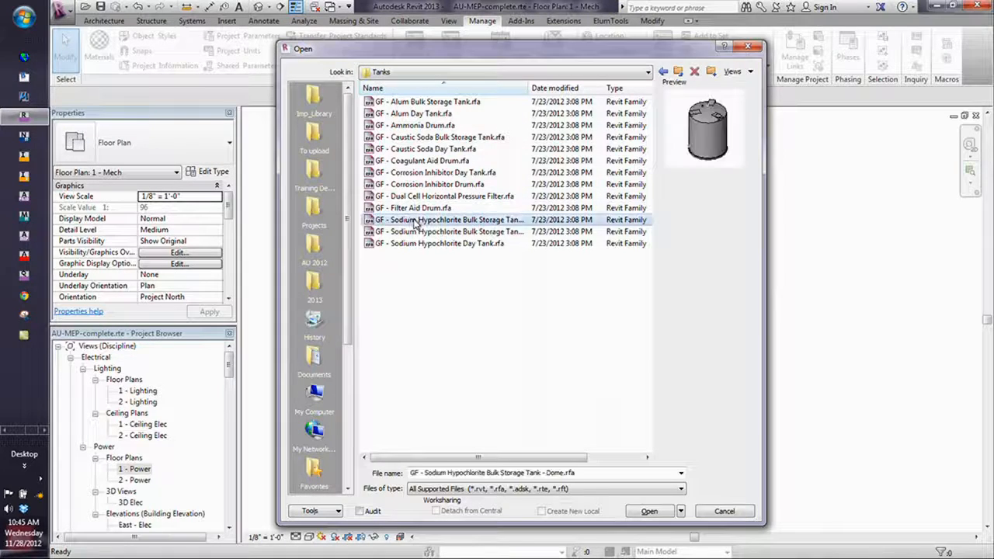
left_click(649, 511)
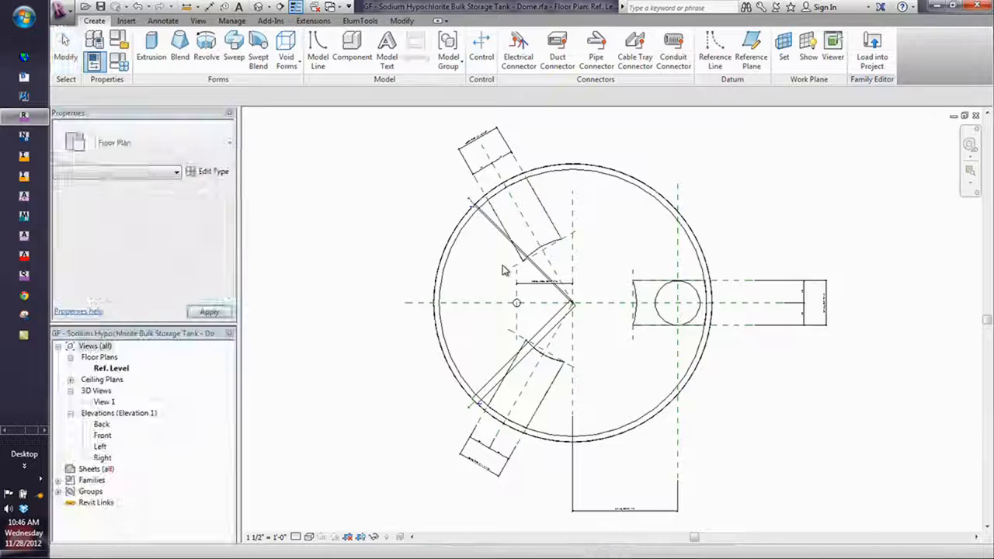
Select the tank's inner circular revolve and check which subcategories it can be assigned
left_click(603, 181)
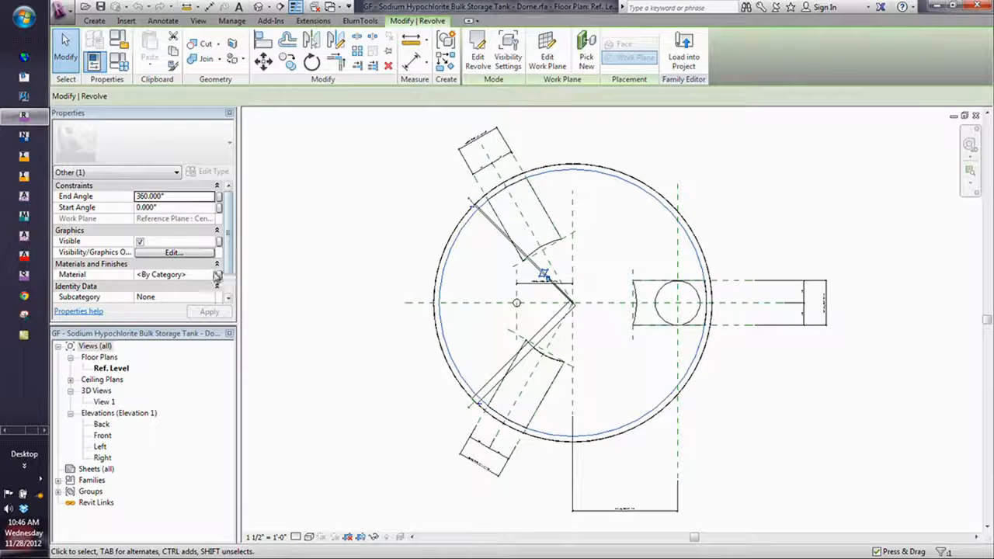
left_click(213, 298)
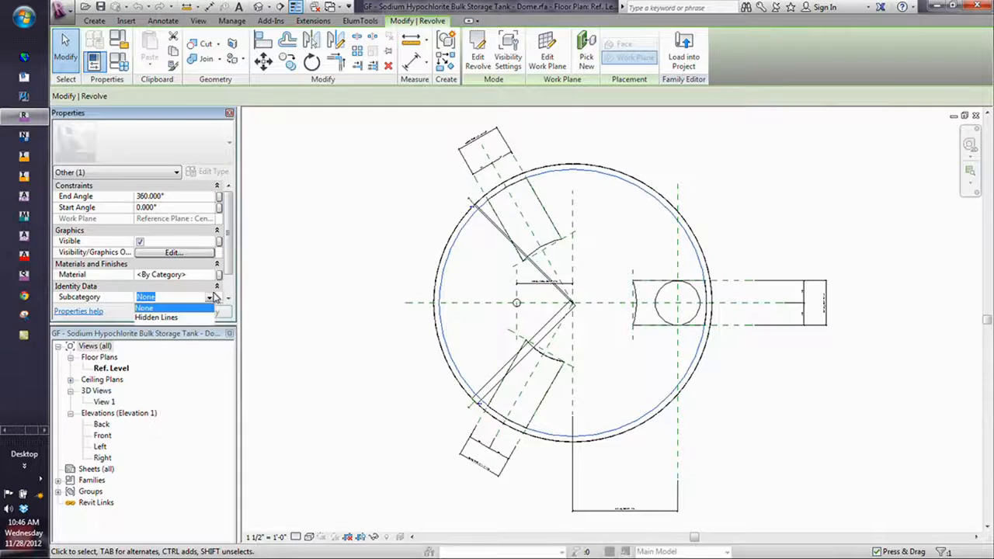
left_click(186, 94)
Add a TANKS subcategory under Mechanical Equipment in the tank family's object styles
left_click(233, 21)
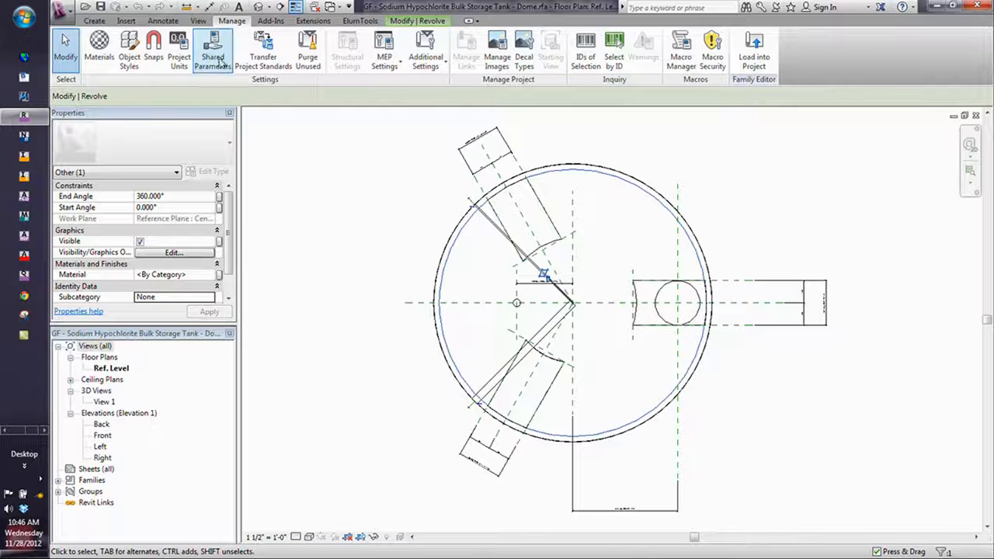
left_click(128, 45)
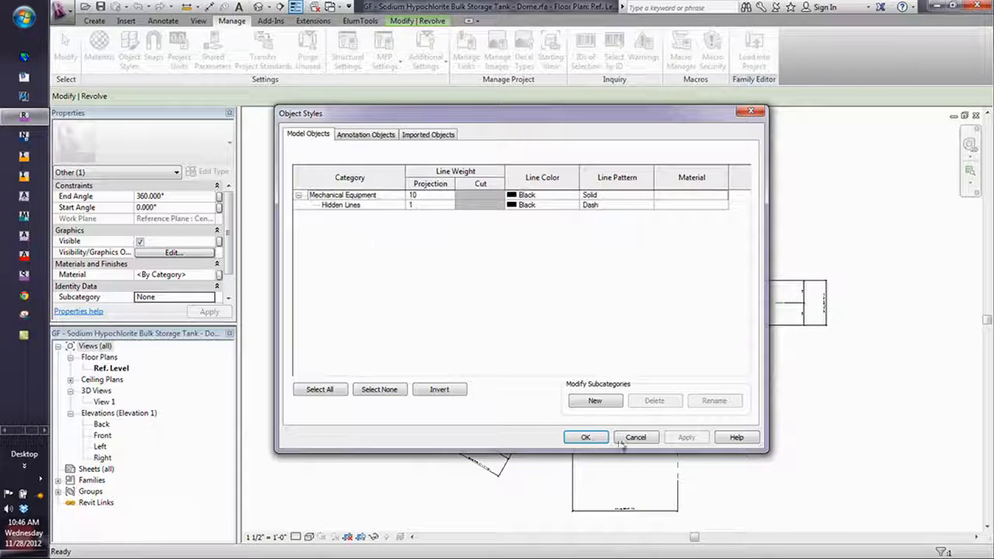
left_click(595, 401)
type("tANKS")
key("BackSpace")
key("BackSpace")
key("BackSpace")
key("BackSpace")
key("BackSpace")
type("TANKS")
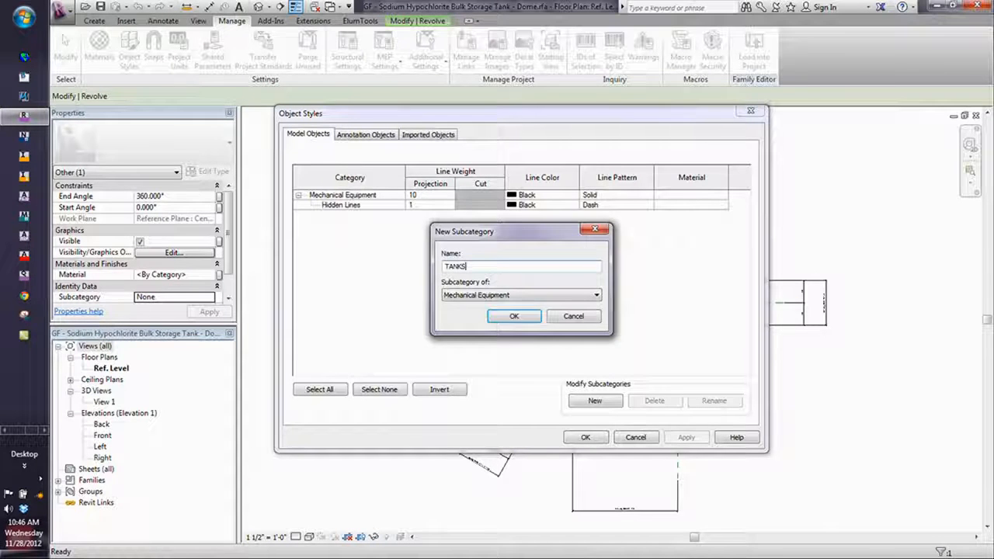
left_click(509, 315)
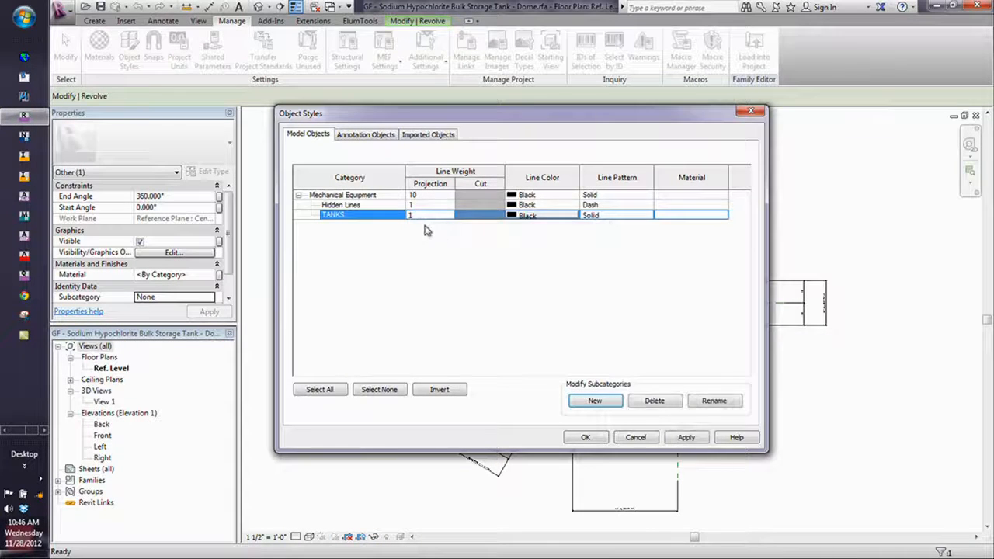
Choose a projection line weight for the family's TANKS subcategory, set its line color to blue (RGB 0, 0, 255), and accept
left_click(431, 207)
left_click(426, 216)
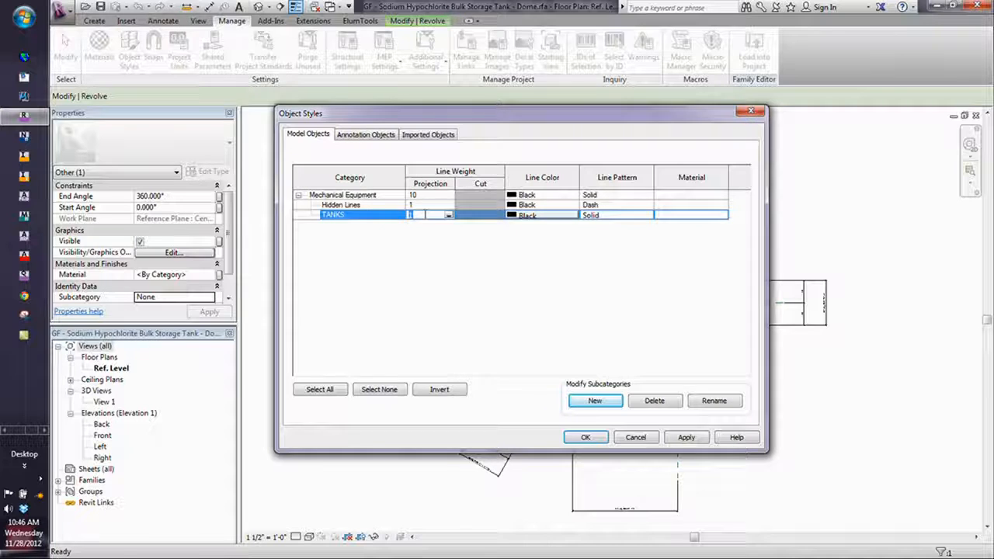
left_click(450, 216)
left_click(412, 264)
left_click(518, 216)
left_click(472, 292)
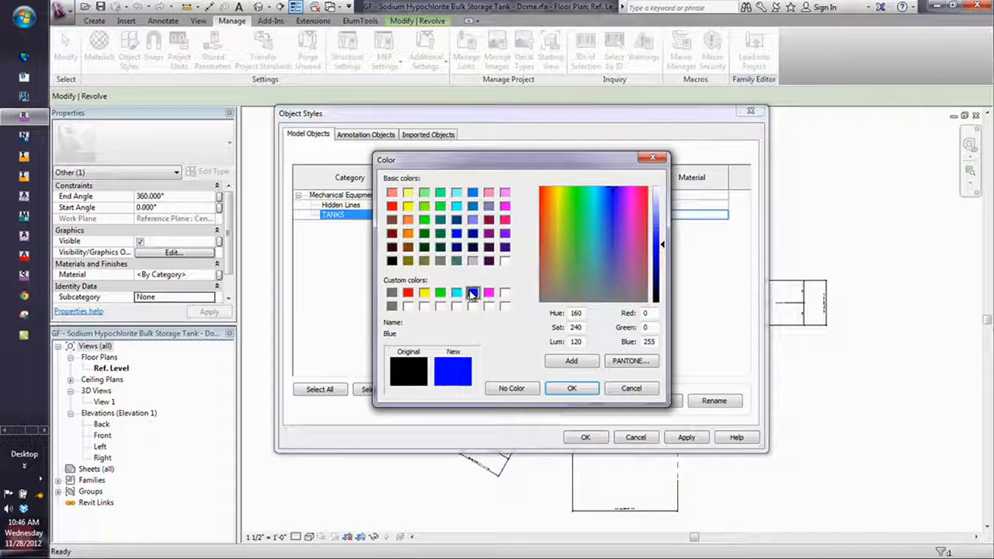
left_click(570, 388)
left_click(586, 437)
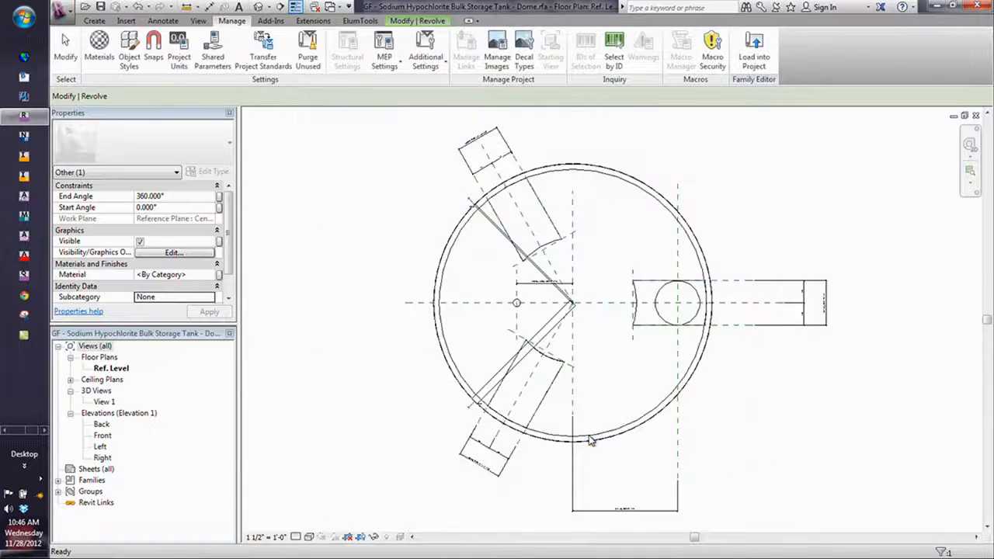
Assign the TANKS subcategory to the window-selected tank geometry, filtering out connector elements, dimensions and reference planes
key("Escape")
left_click_drag(314, 150, 730, 468)
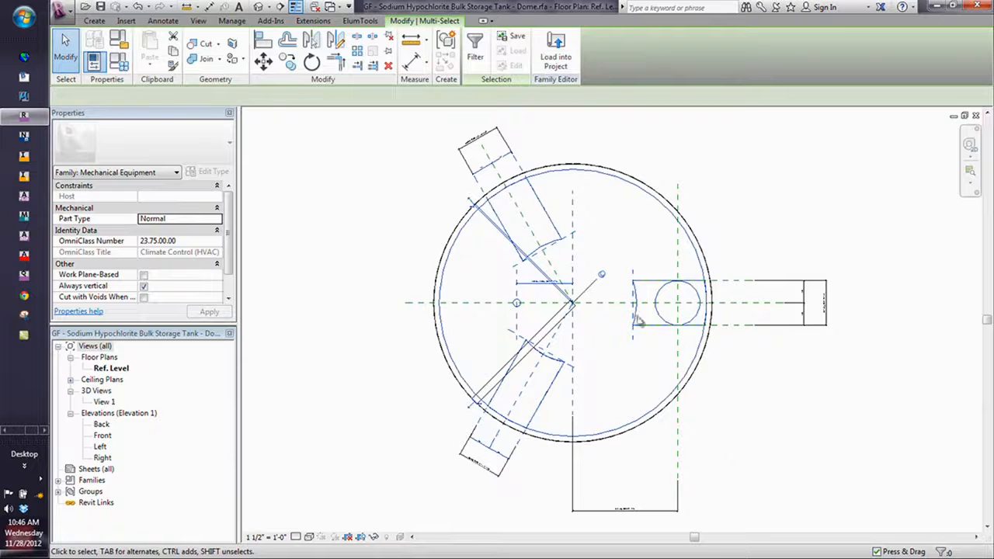
left_click(480, 56)
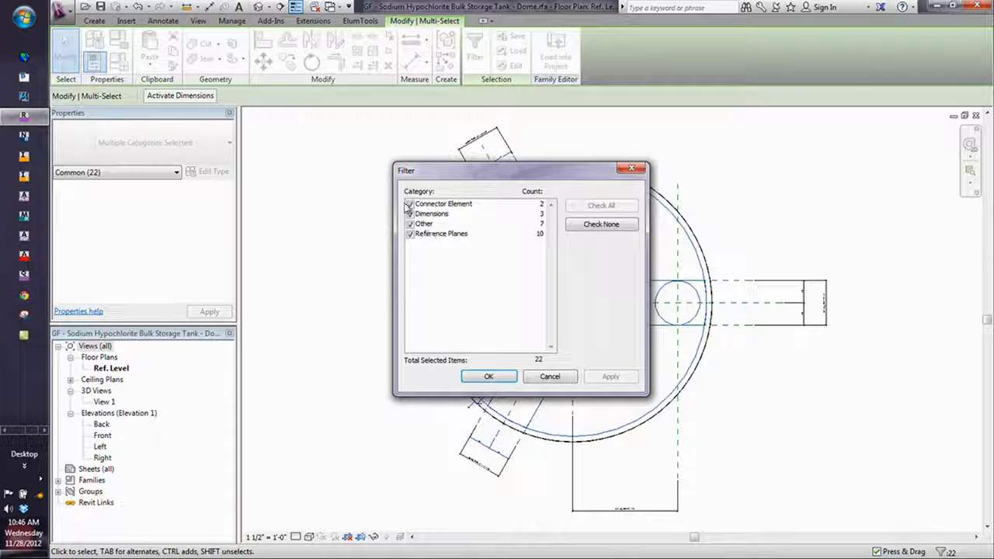
left_click(409, 204)
left_click(410, 234)
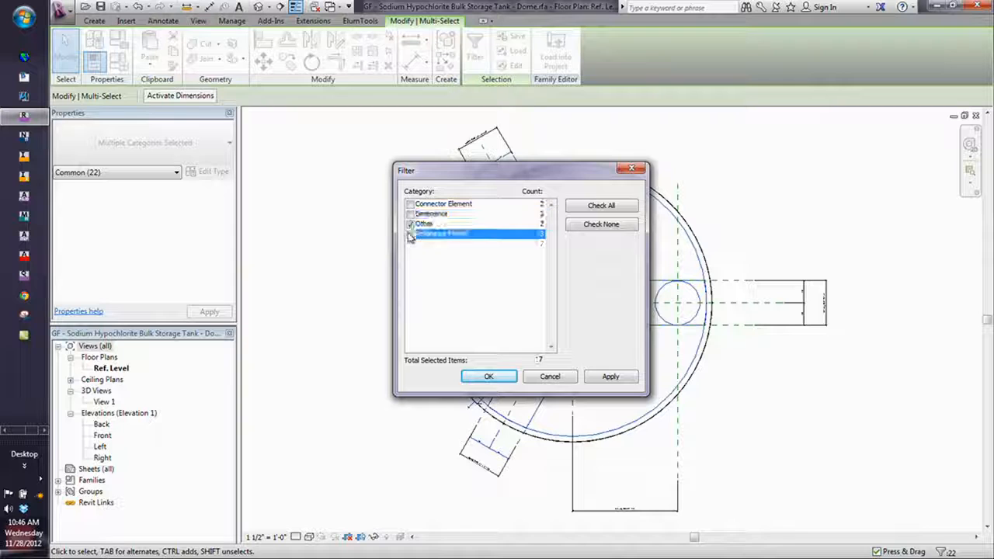
left_click(488, 376)
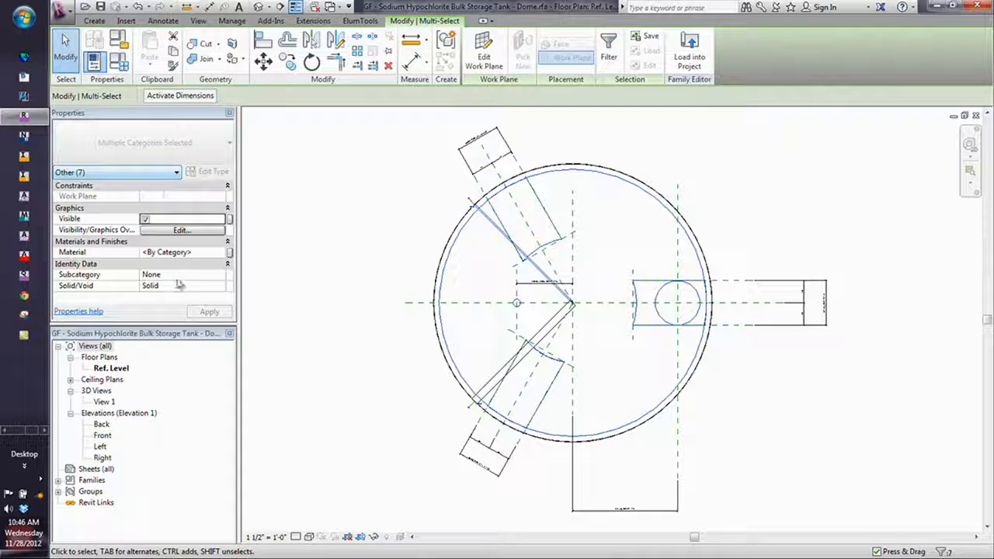
left_click(187, 274)
left_click(221, 274)
left_click(167, 298)
left_click(189, 309)
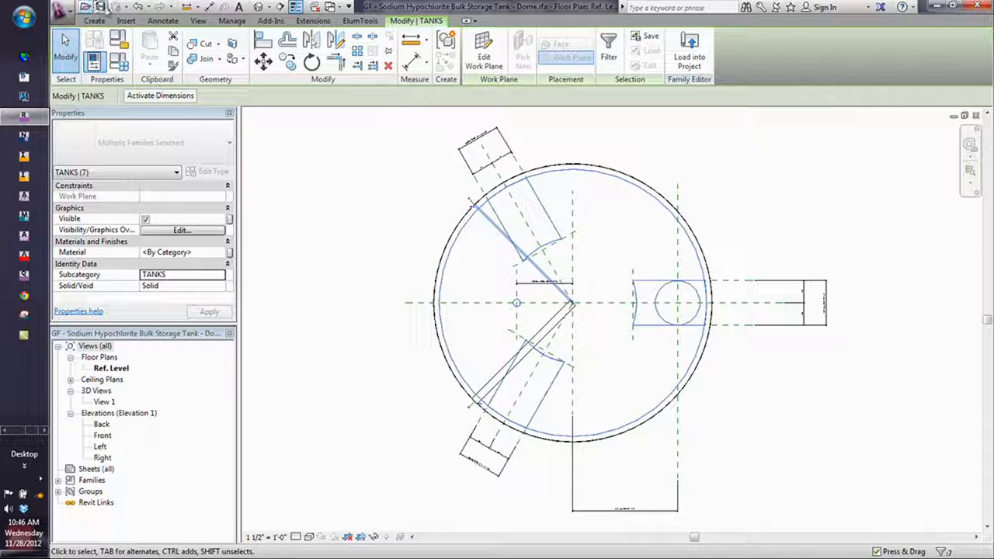
Load the tank family into Project1 and place one 6000 Gallon Bulk Storage Tank in open space on the 1 - Mech plan
left_click(688, 54)
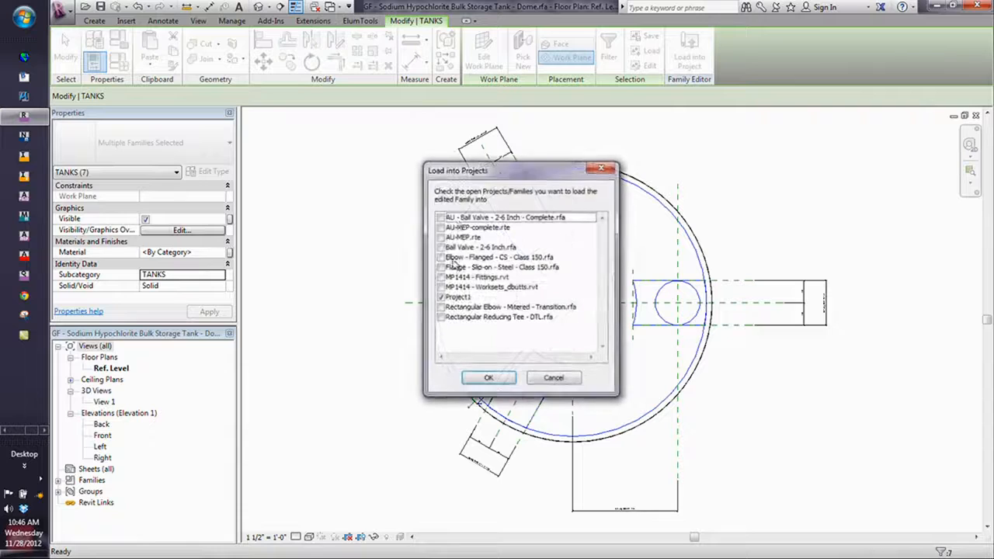
left_click(488, 377)
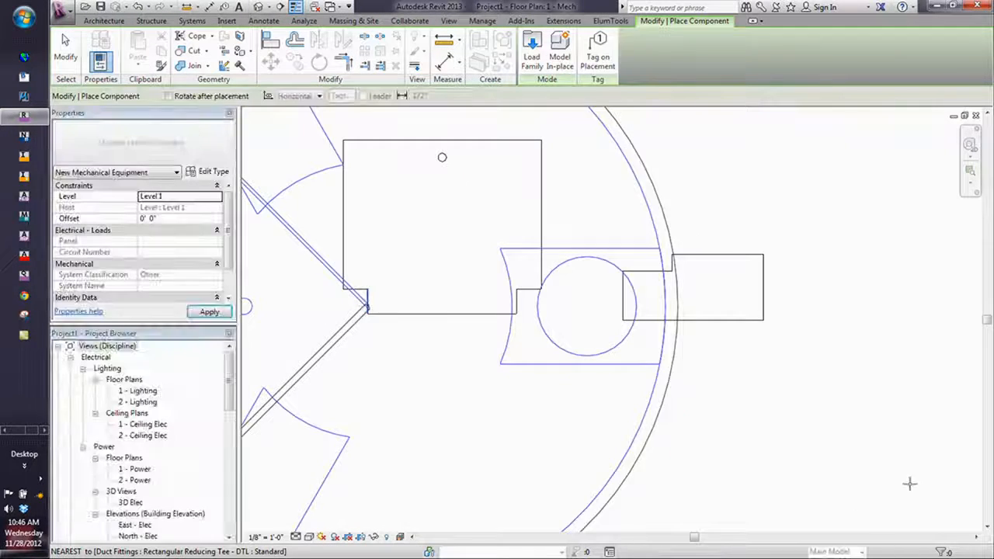
scroll(807, 348, "down", 5)
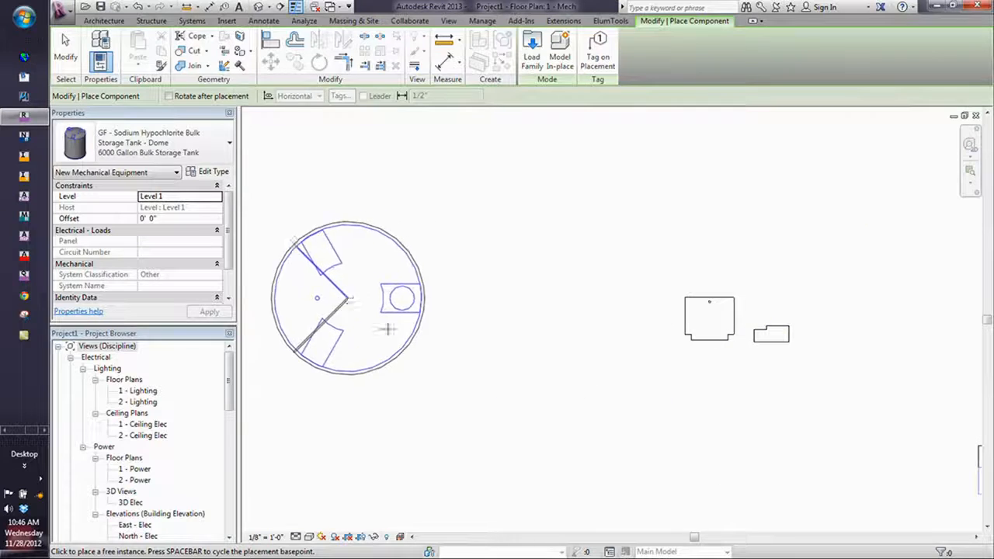
left_click(402, 339)
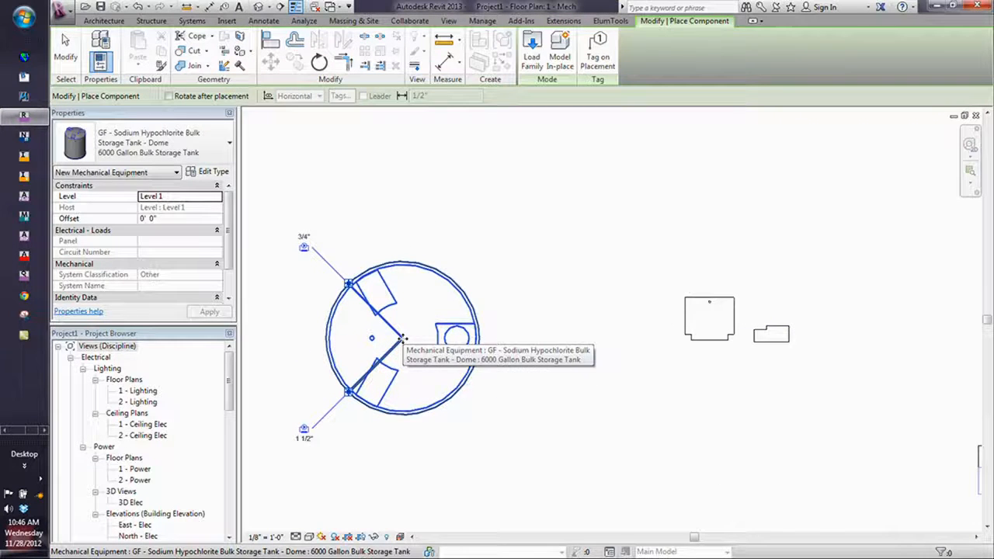
key("Escape")
key("Escape")
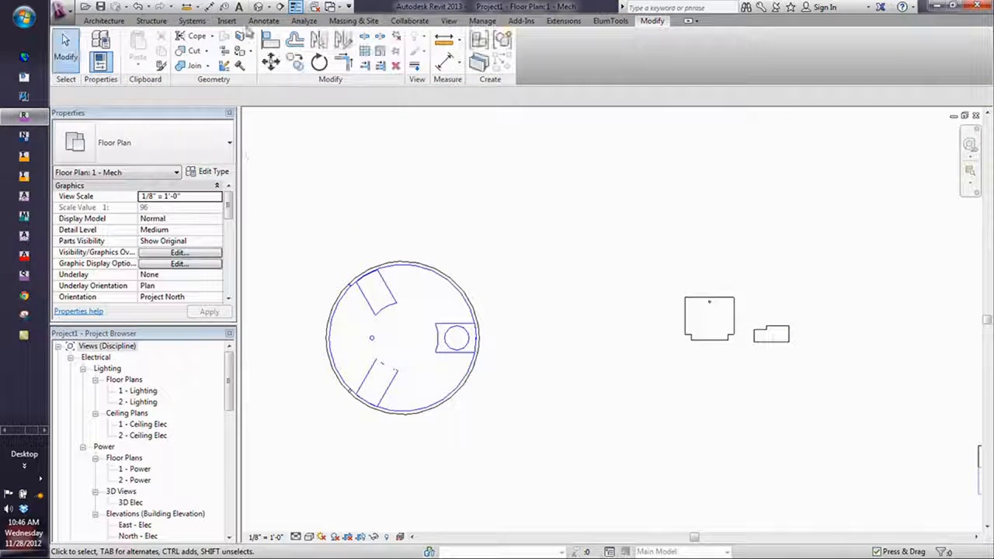
Examine the Mechanical Equipment subcategories, including TANKS, in the 1 - Mech plan's visibility/graphics overrides
key("v")
key("g")
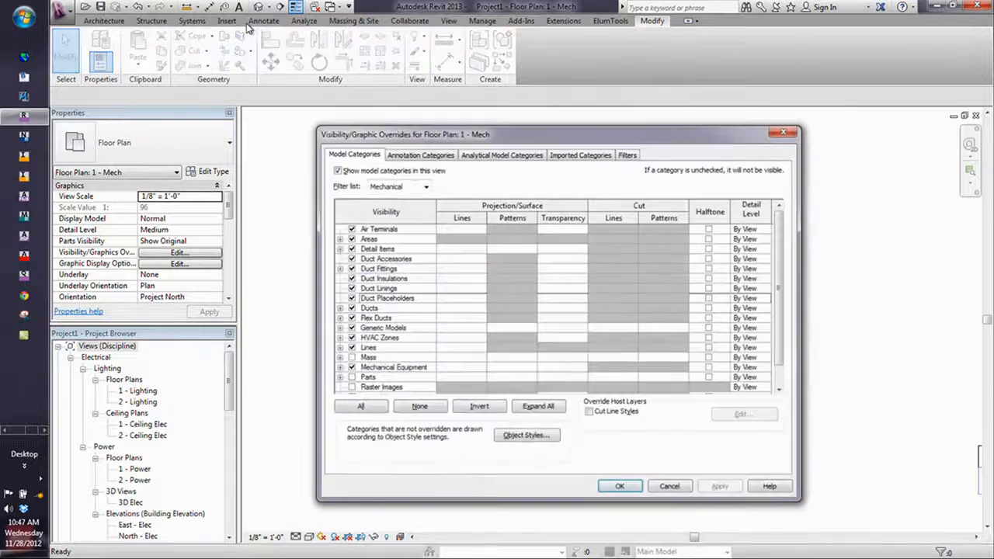
left_click(339, 367)
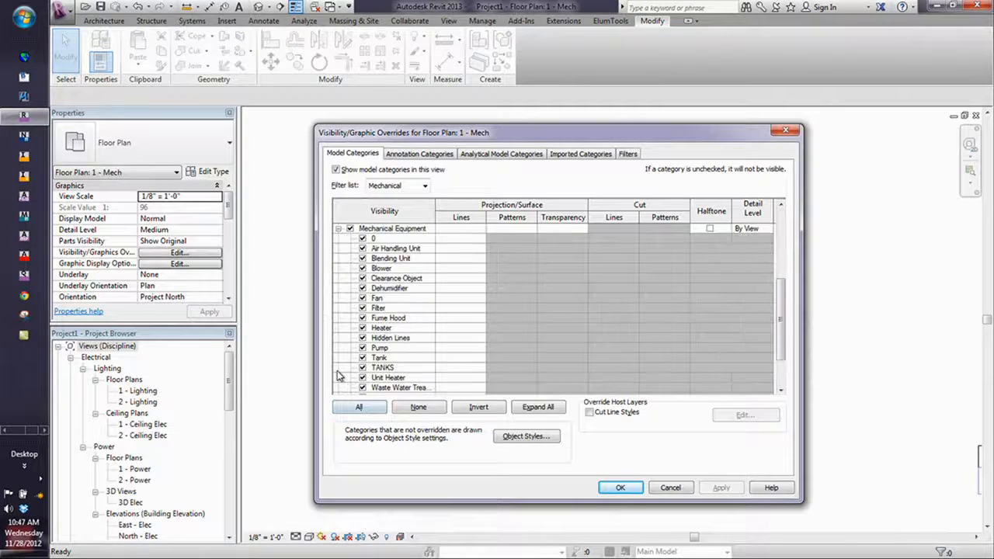
left_click(378, 369)
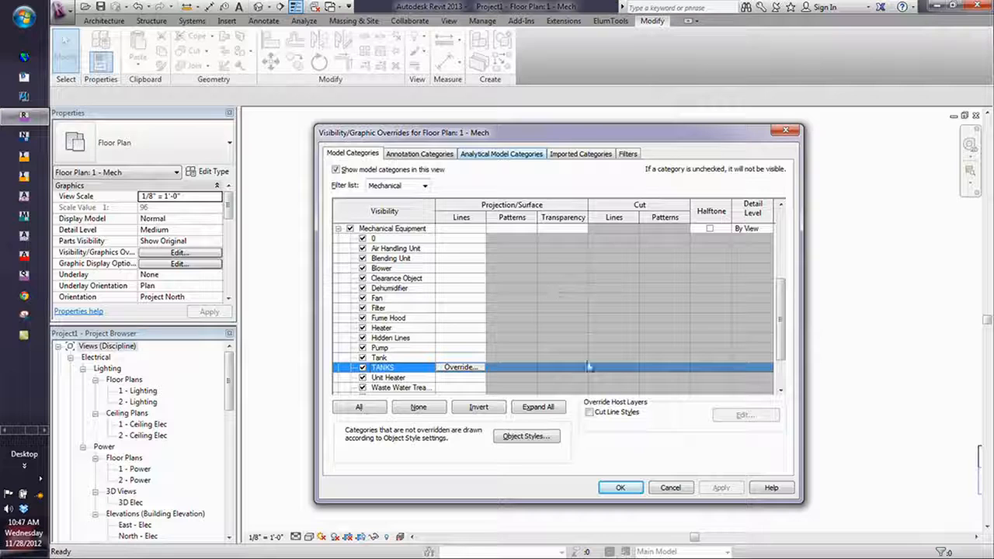
left_click(617, 488)
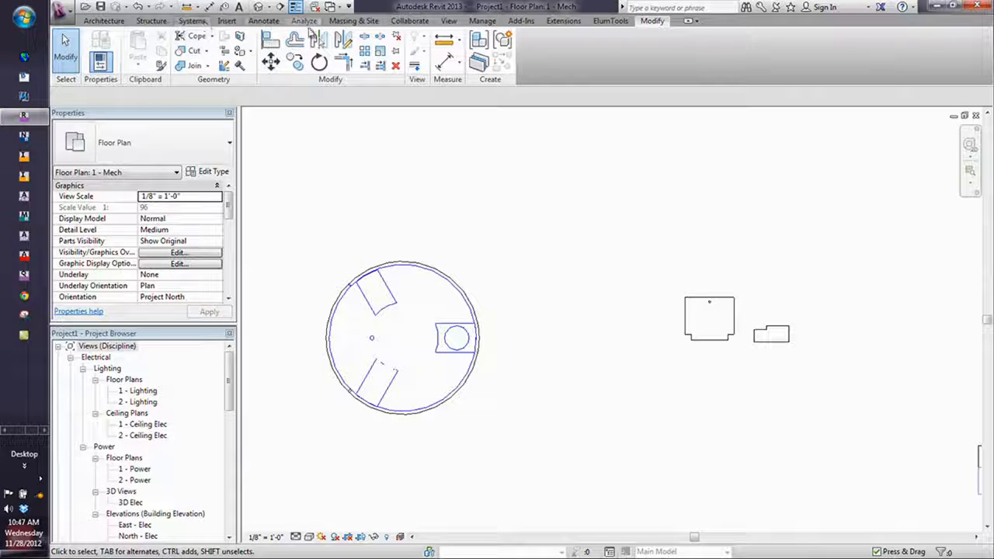
Review the project's view templates and their included properties, leaving them without changes
left_click(449, 21)
left_click(109, 63)
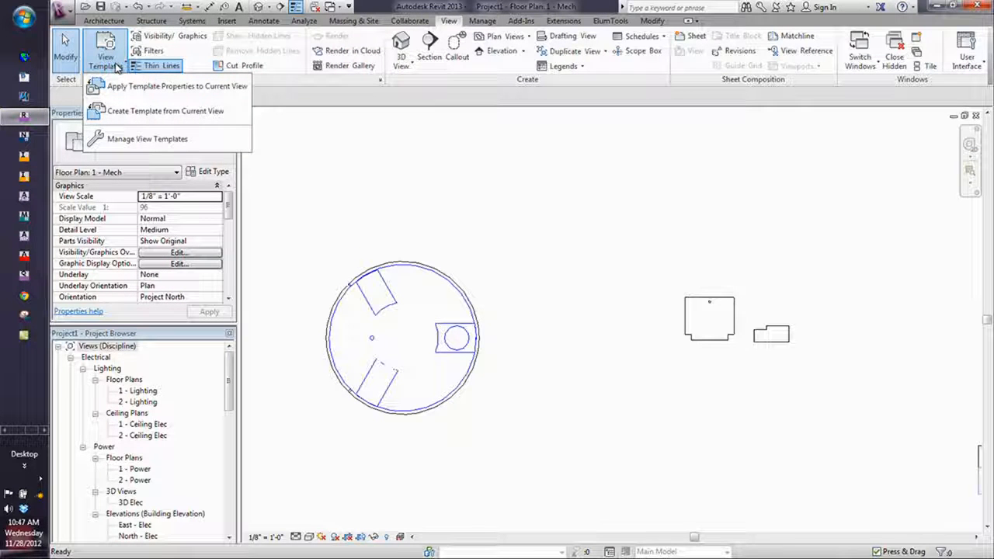
left_click(169, 141)
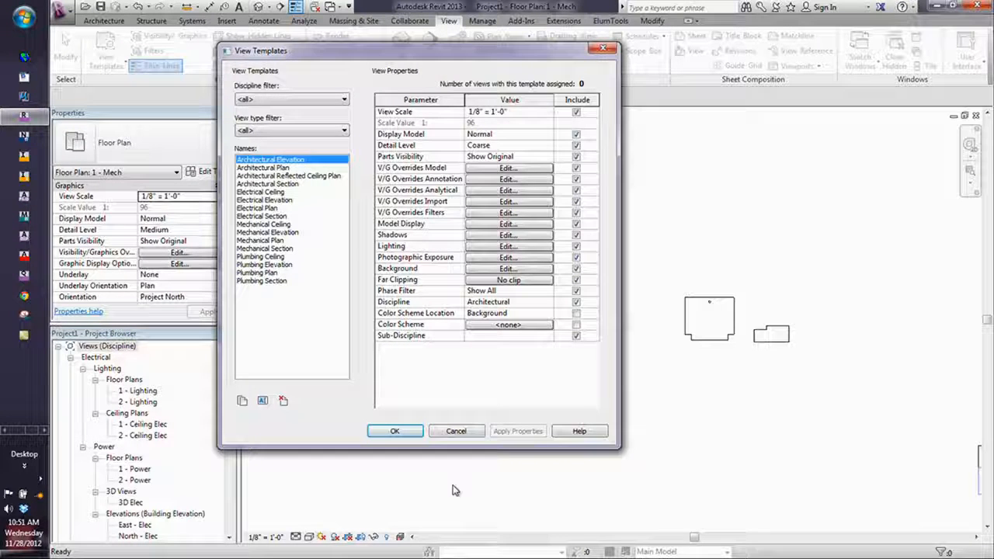
left_click(471, 433)
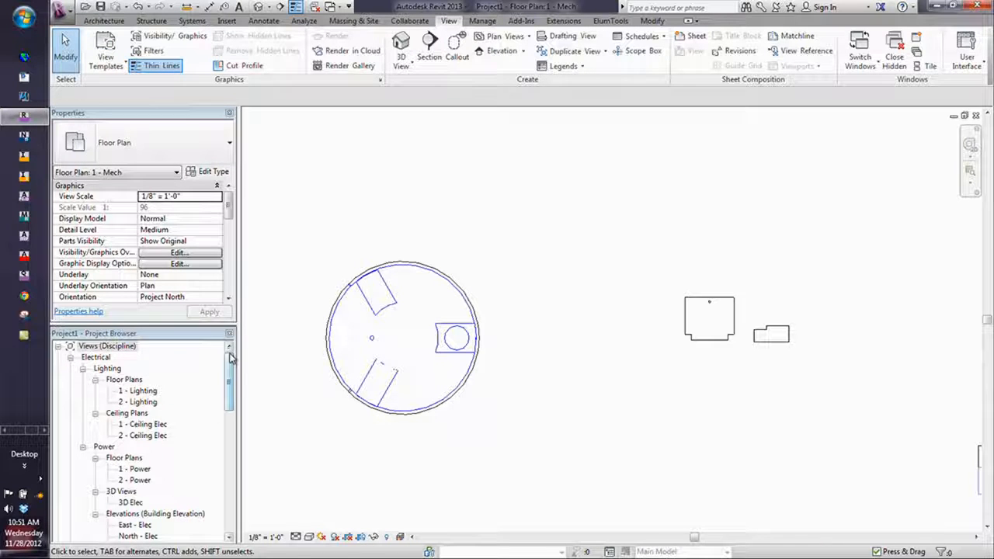
Create a view template named CUSTOM from the 1 - Mech HVAC floor plan
left_click_drag(229, 365, 237, 412)
scroll(238, 412, "down", 2)
right_click(134, 435)
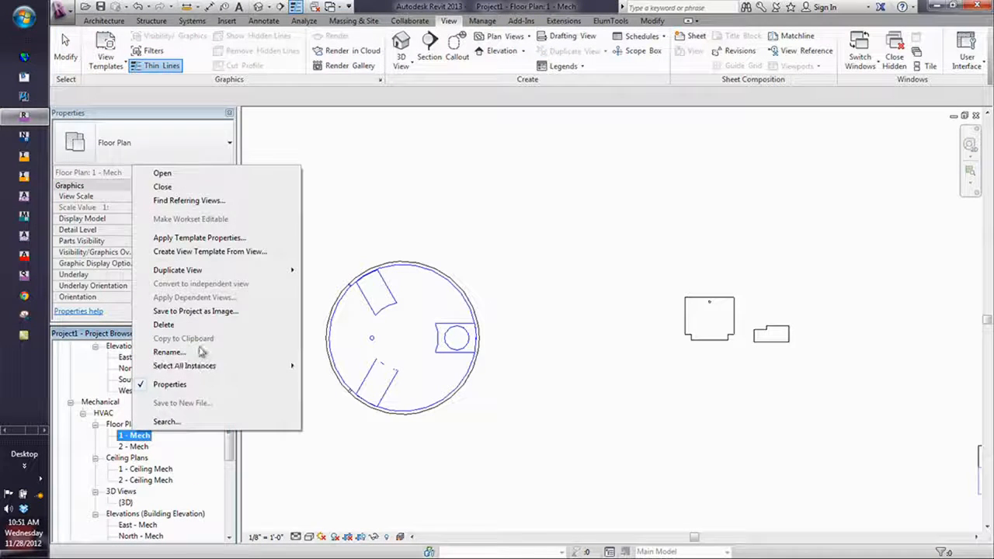
left_click(224, 256)
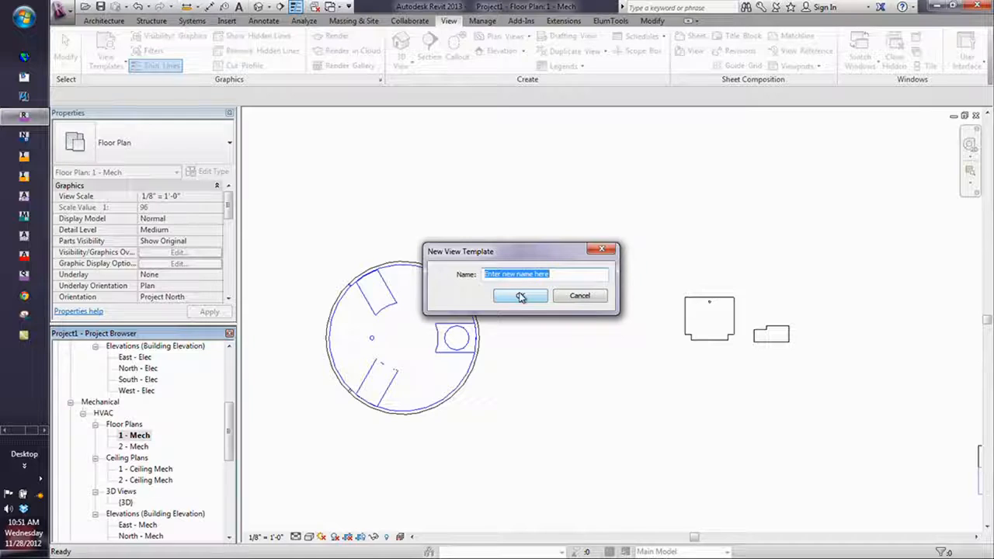
type("CUSTOM")
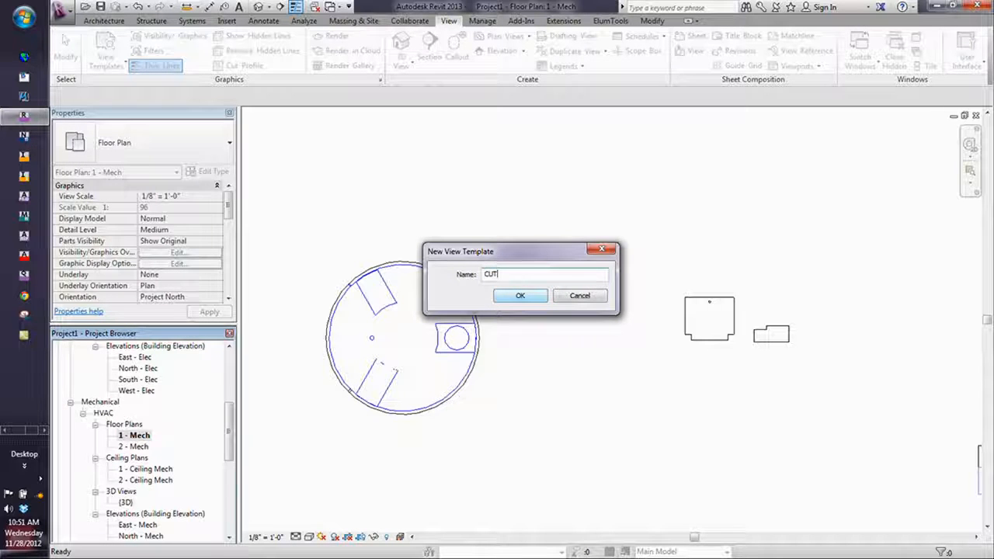
type("\\")
key("Return")
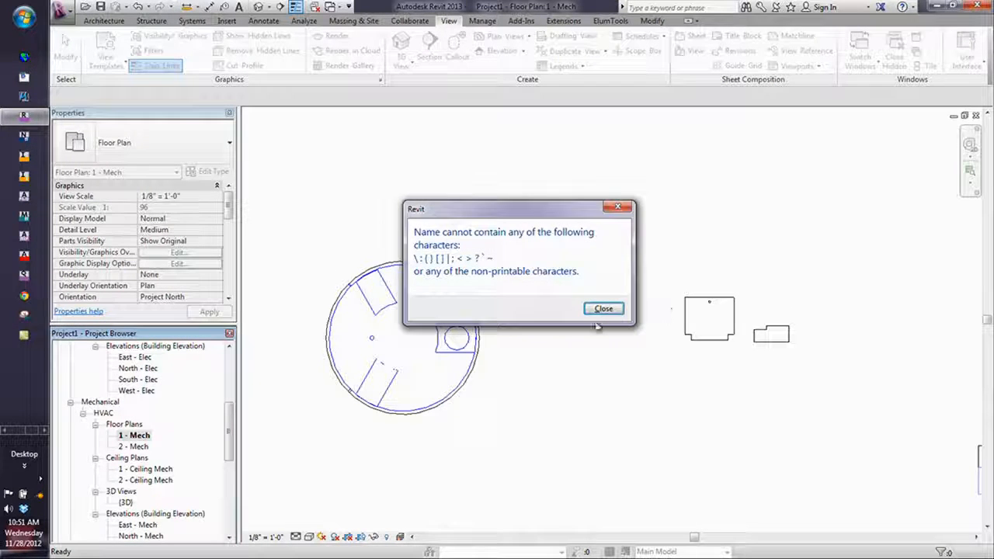
left_click(602, 311)
left_click(522, 275)
key("BackSpace")
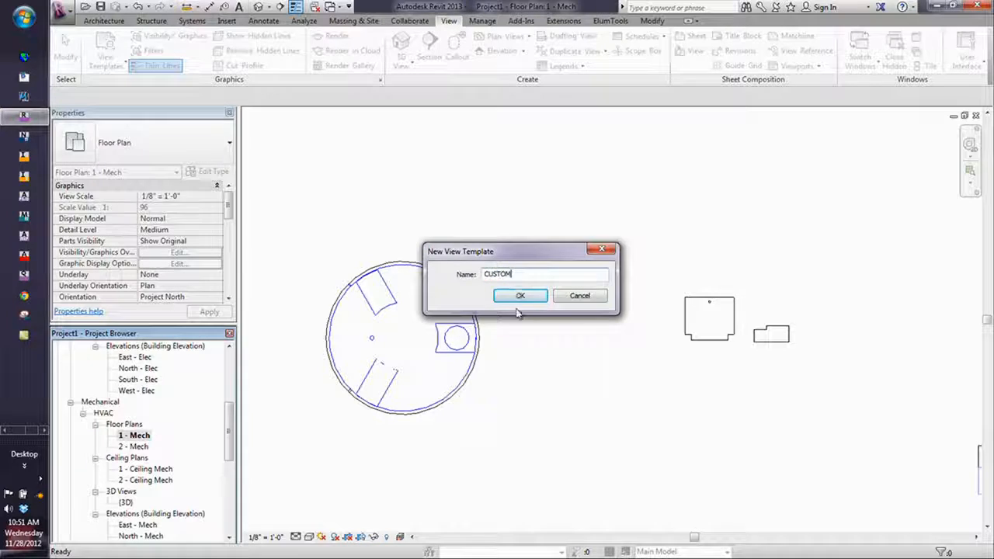
left_click(533, 301)
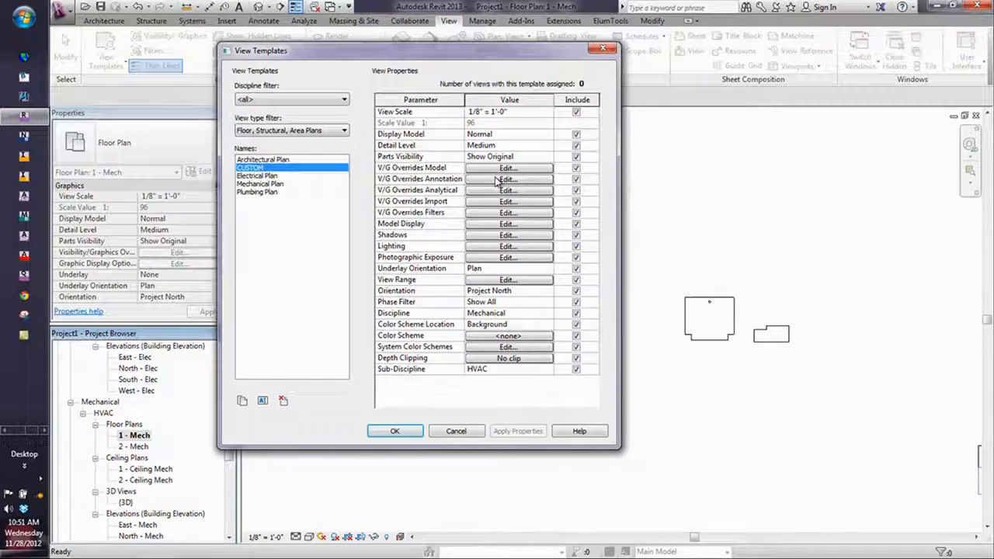
Examine the Mechanical Equipment subcategories in the CUSTOM template's model visibility/graphics overrides, then close without changes
left_click(506, 169)
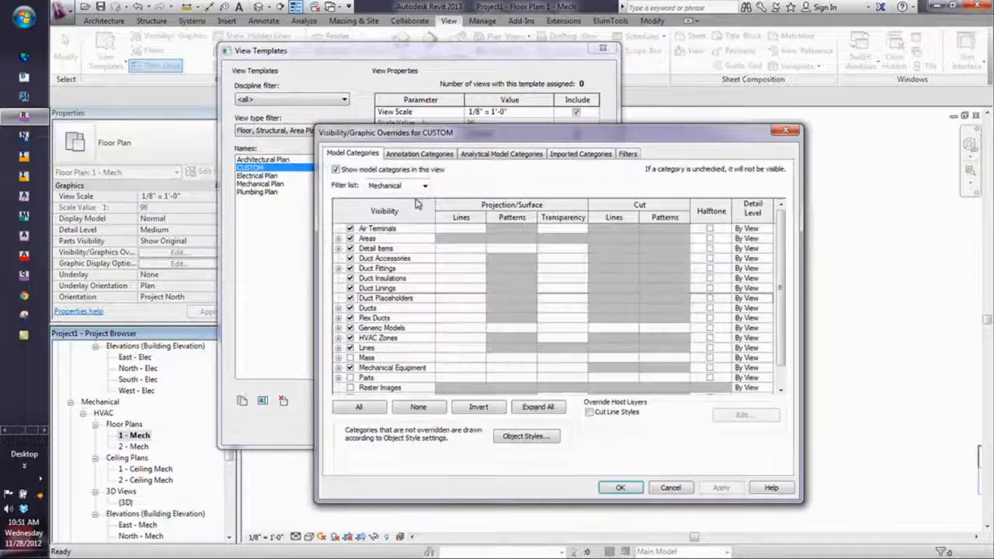
left_click(340, 370)
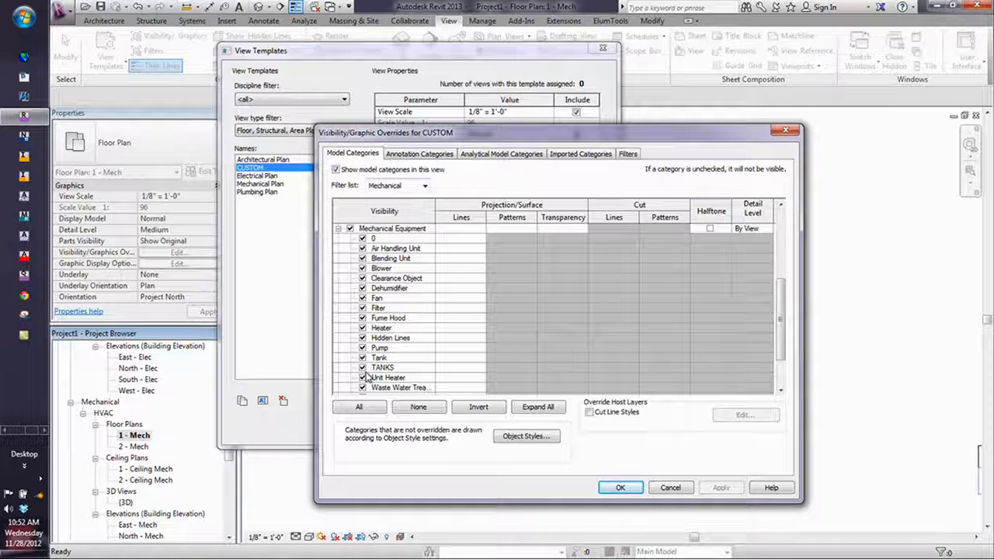
left_click(669, 489)
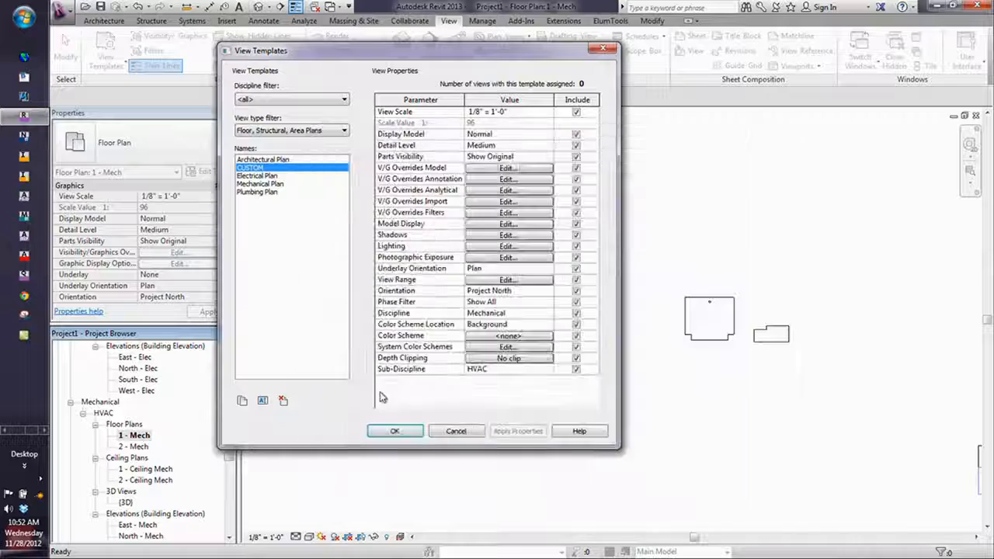
left_click(456, 431)
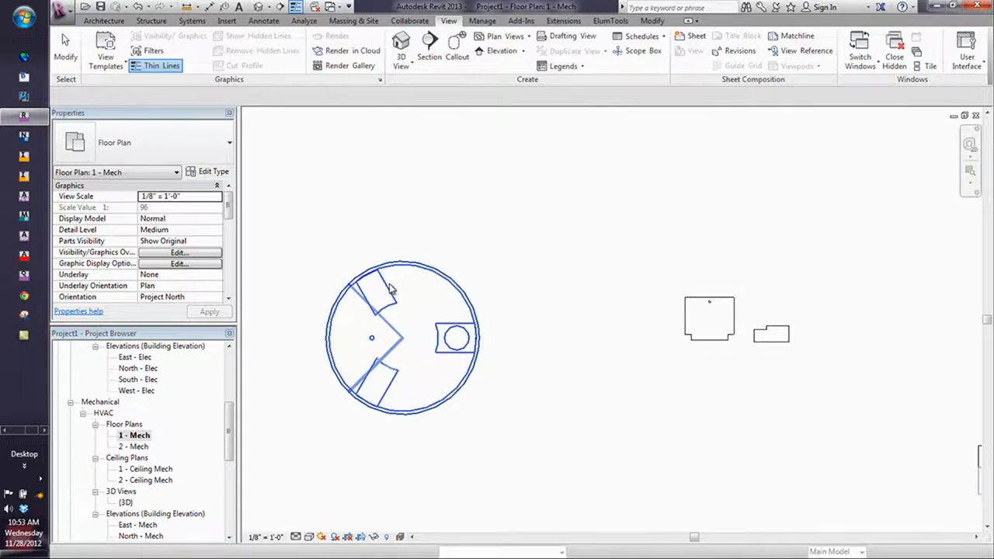
Open the placed bulk storage tank's family for editing and review its family properties
left_click(353, 312)
left_click(532, 57)
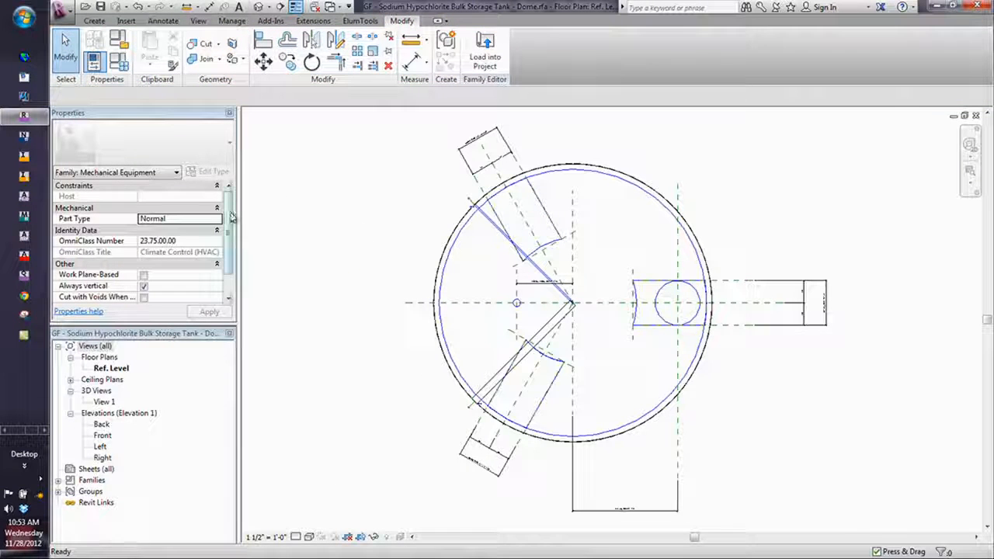
scroll(231, 217, "down", 2)
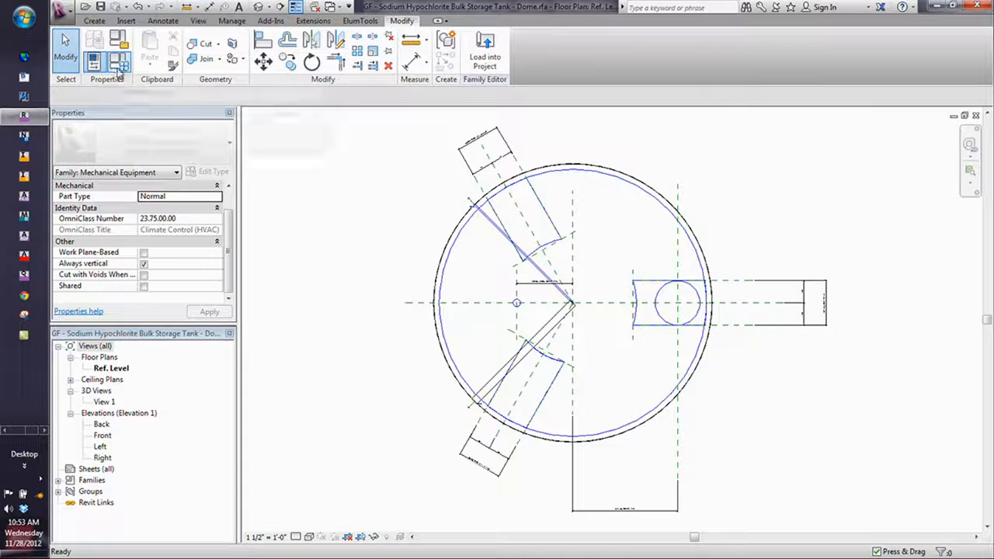
Try to change the tank family's OmniClass number to 23.65.55.00, Distribution of Supplied Liquids/Gases
left_click(121, 39)
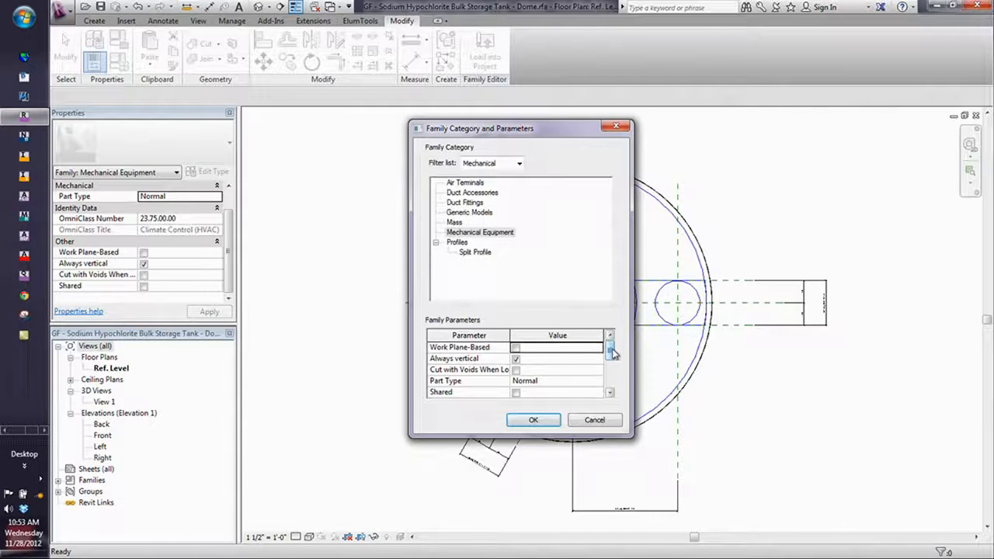
scroll(614, 367, "down", 1)
left_click(598, 371)
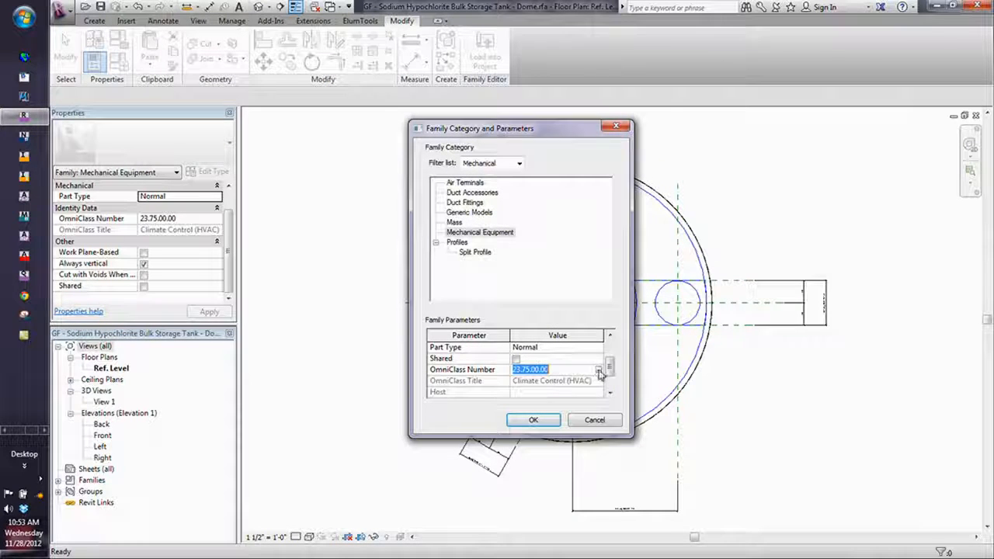
left_click(598, 370)
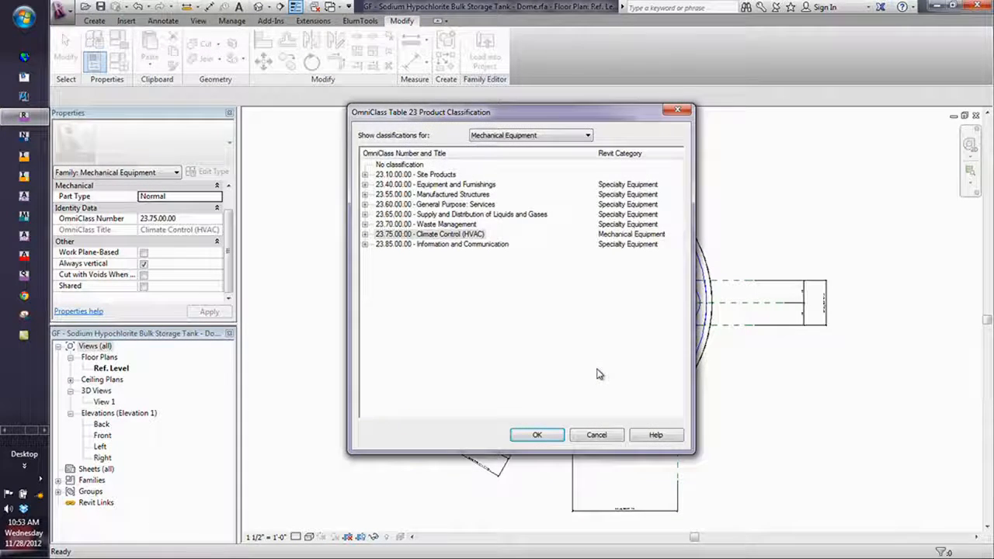
left_click(365, 215)
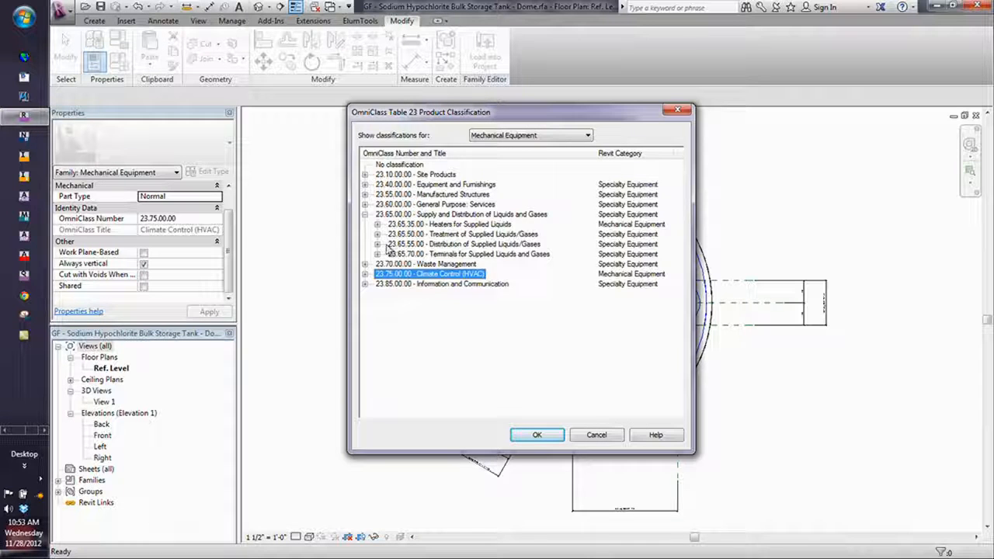
left_click(377, 244)
left_click(406, 245)
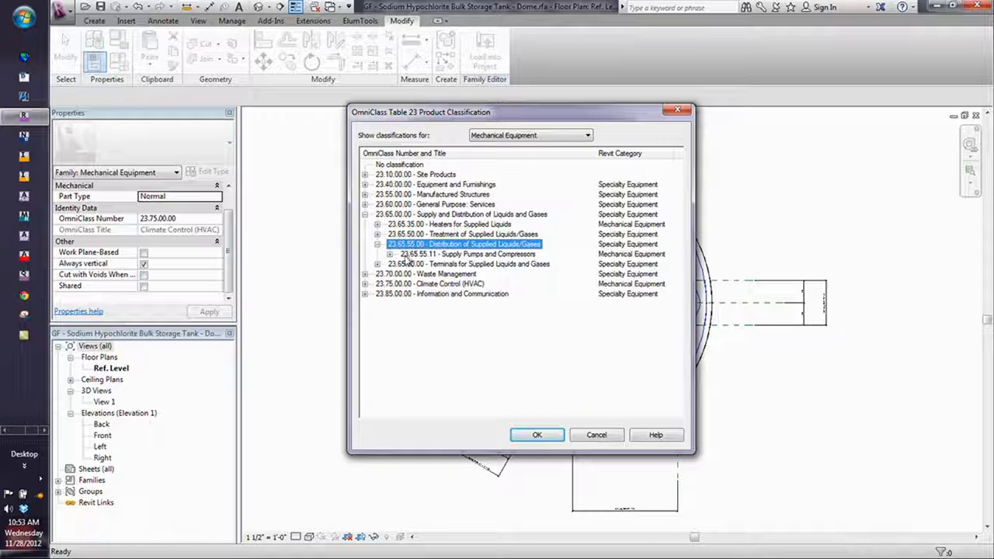
left_click(390, 255)
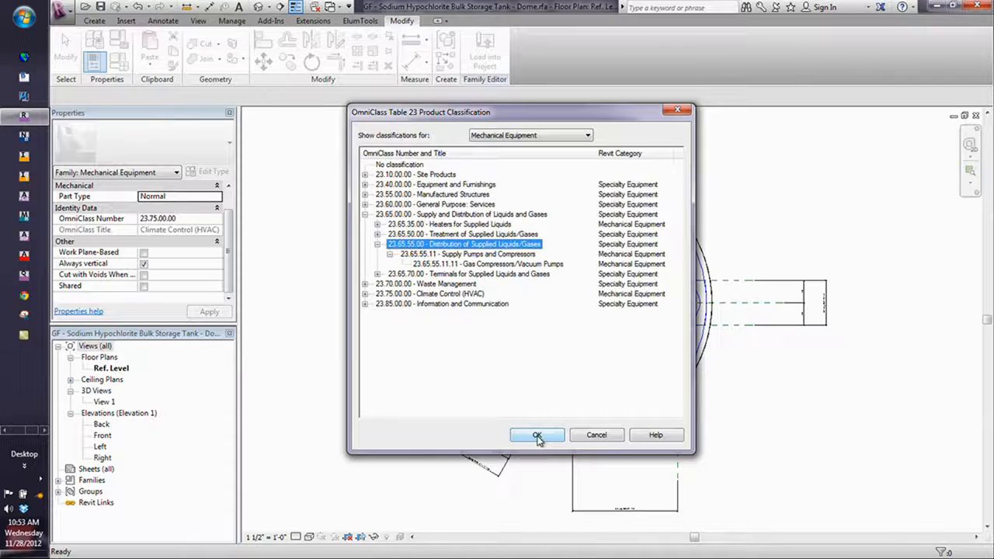
left_click(537, 435)
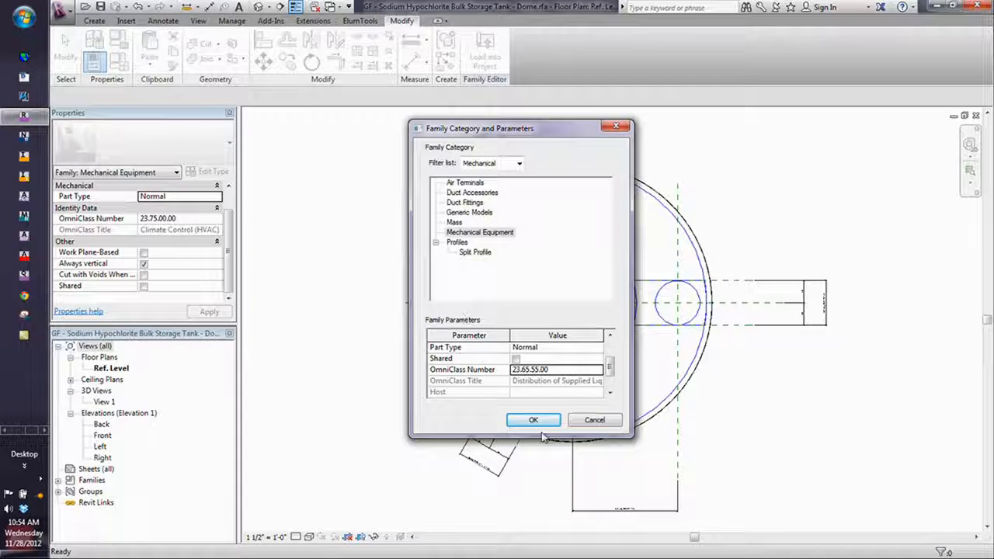
left_click(594, 419)
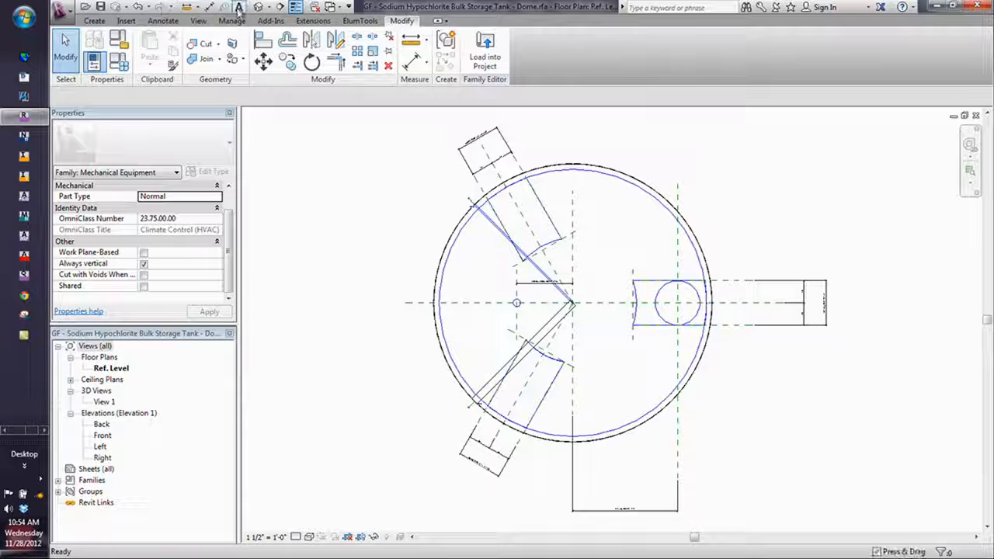
Restore the maximized view window and close the tank family without saving its changes
left_click(197, 20)
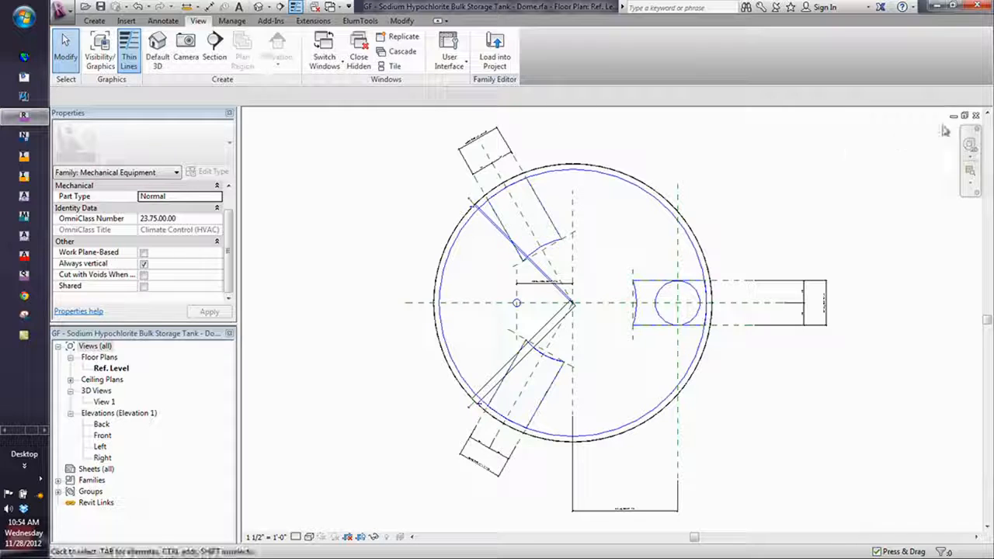
left_click(964, 115)
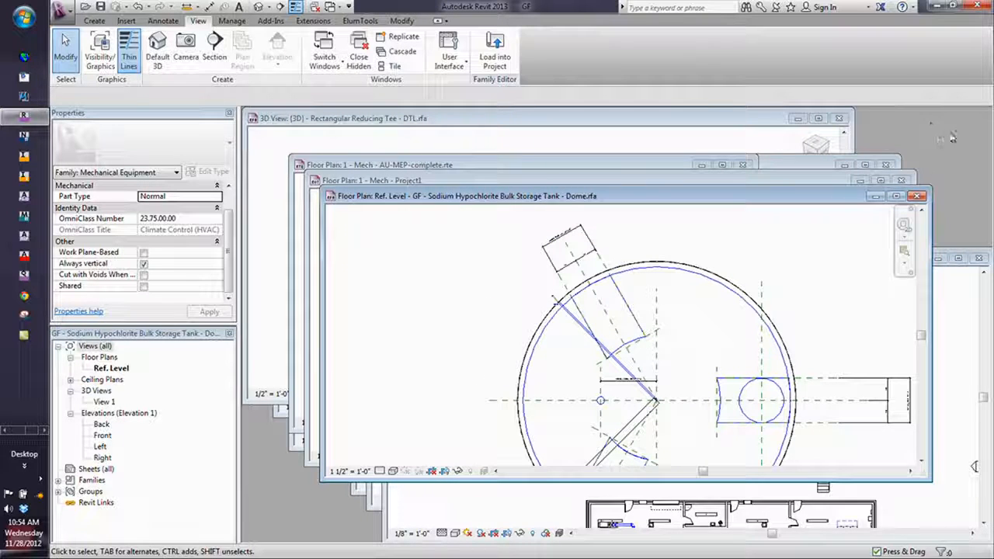
left_click(916, 195)
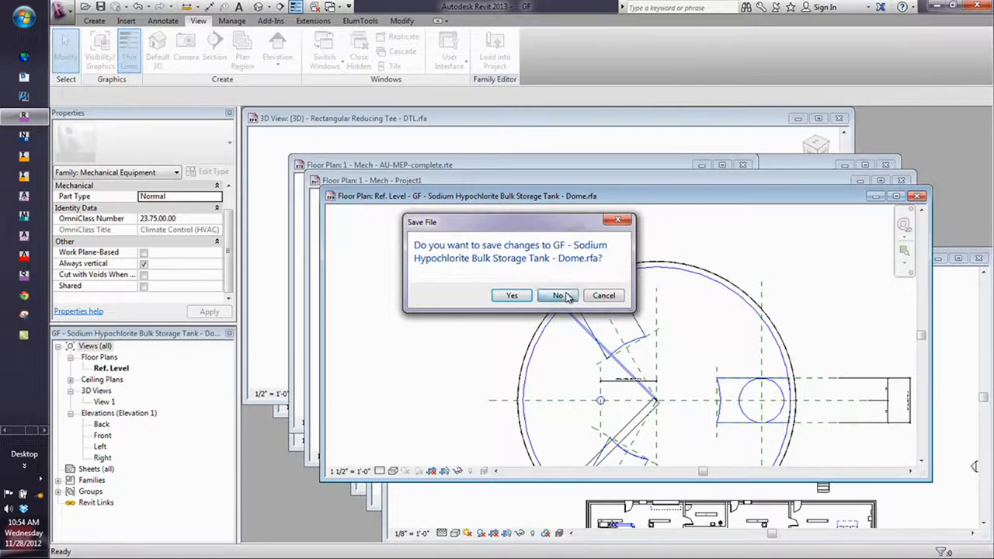
left_click(557, 295)
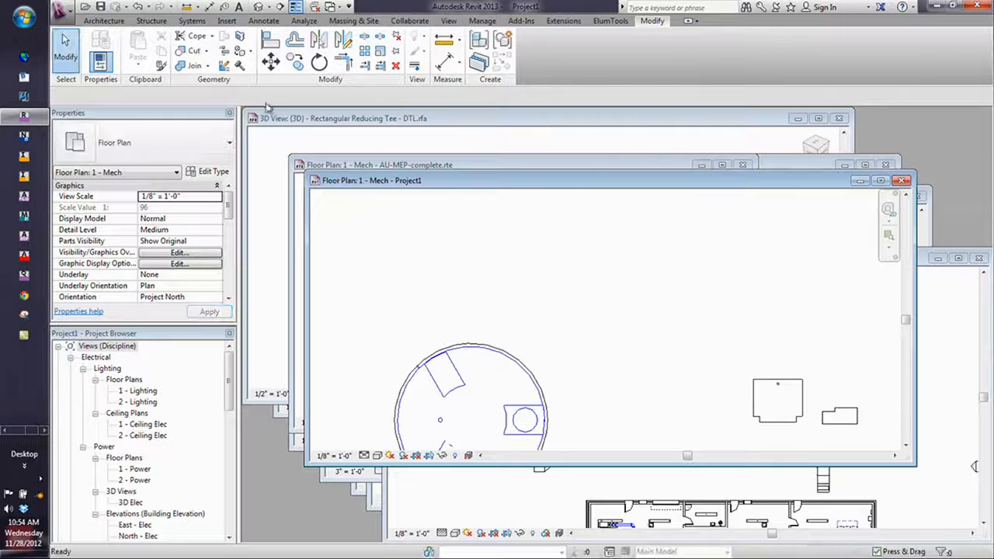
Open the CUSTOM view template's annotation visibility/graphics overrides and widen the overrides dialog
left_click(451, 21)
left_click(106, 58)
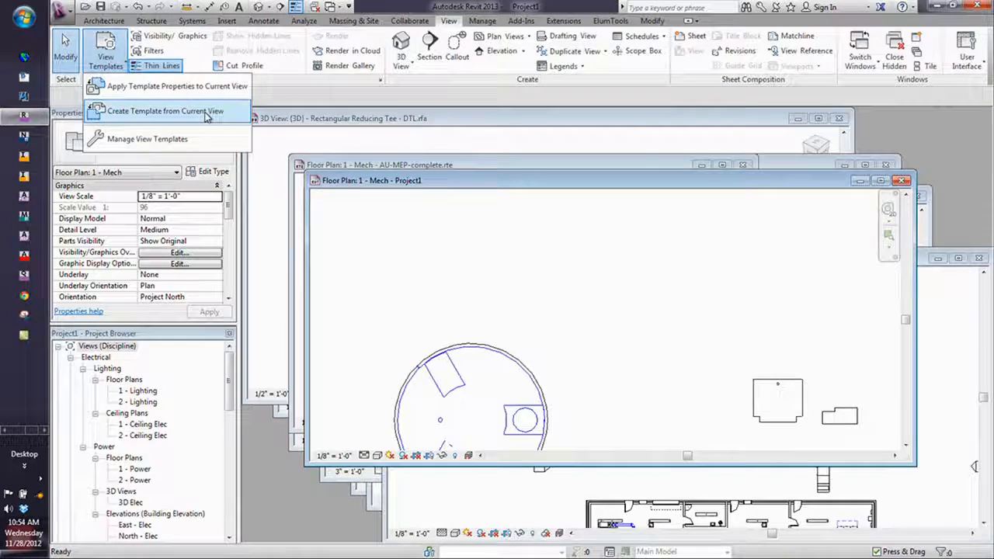
left_click(156, 137)
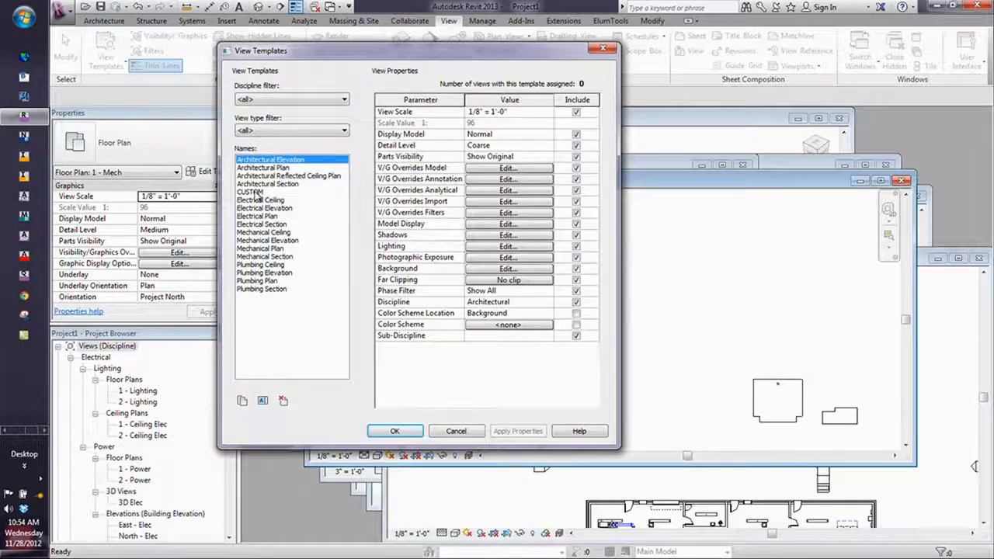
left_click(250, 192)
left_click(525, 181)
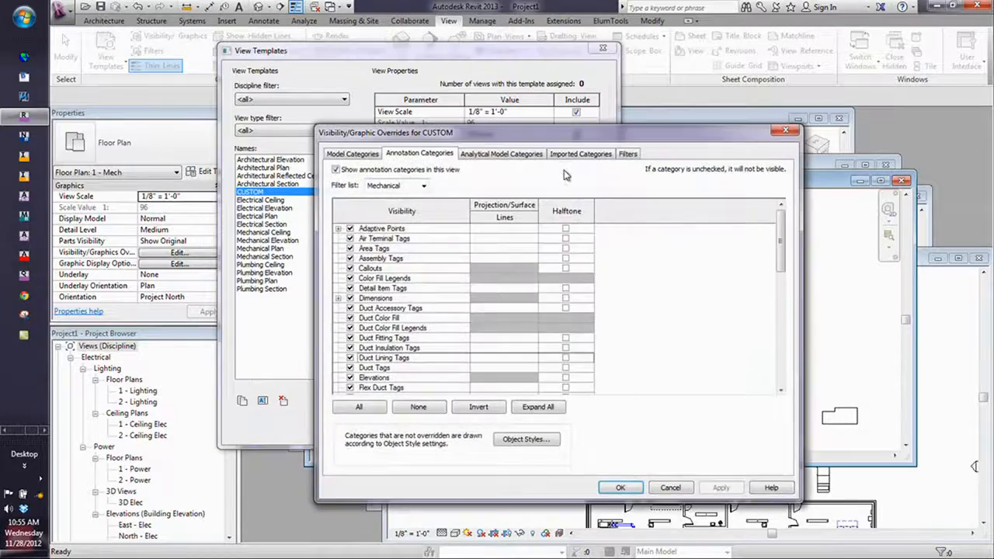
left_click_drag(800, 180, 973, 180)
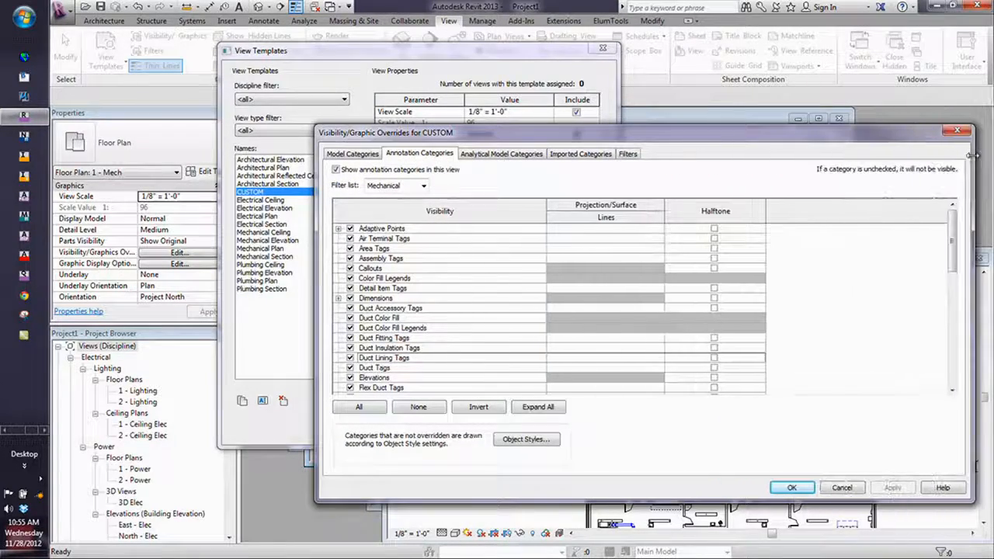
Show the annotation categories of all disciplines by adding Electrical, Piping, Structure and Architecture to the filter
left_click(424, 186)
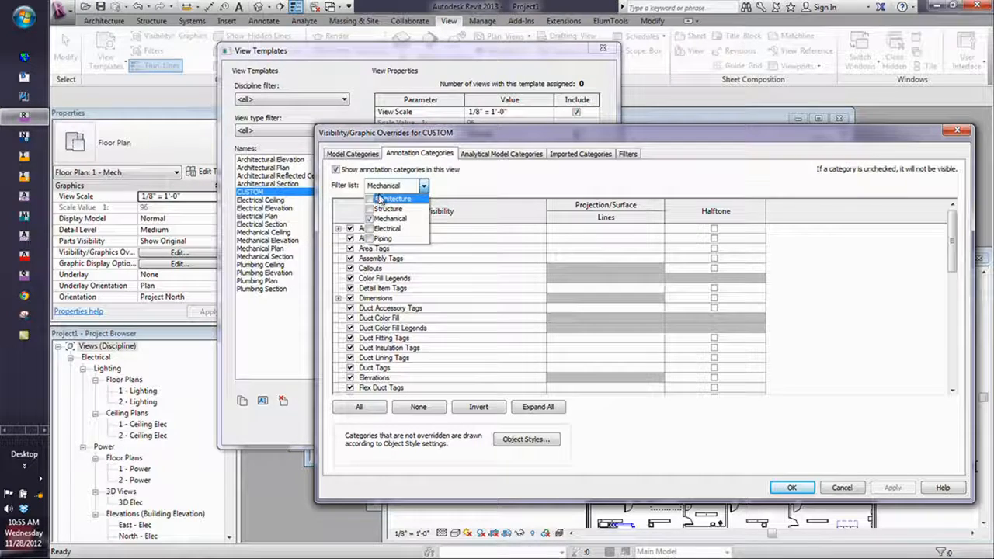
left_click(369, 229)
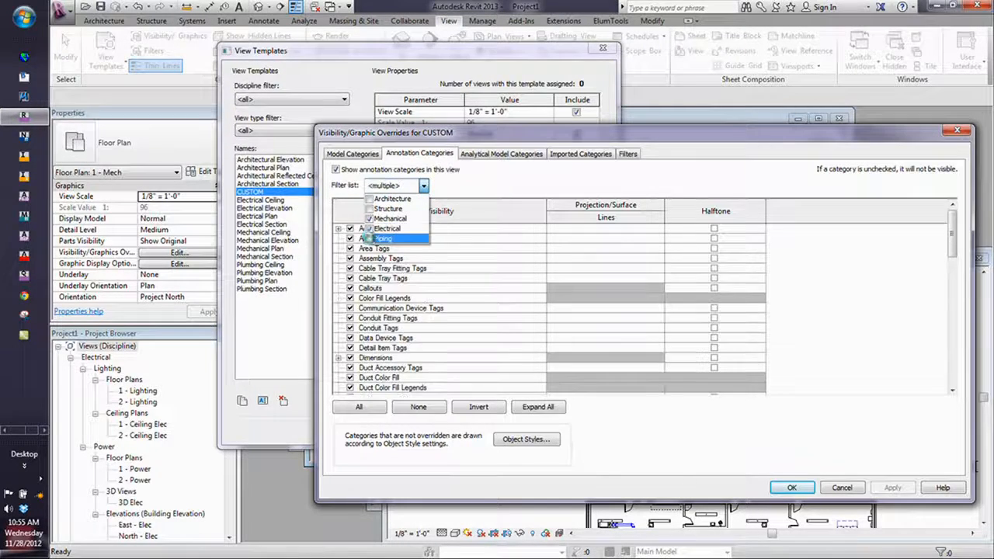
left_click(369, 239)
left_click(369, 208)
left_click(369, 198)
left_click(472, 185)
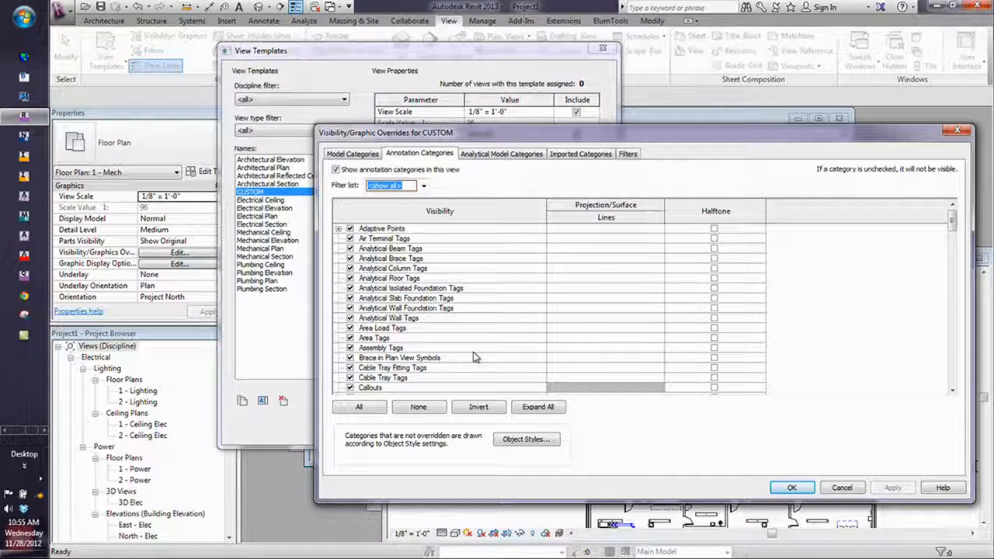
Try to hide Reference Lines and Reference Planes in the CUSTOM template, then discard the change and close the view templates
left_click_drag(953, 225, 956, 322)
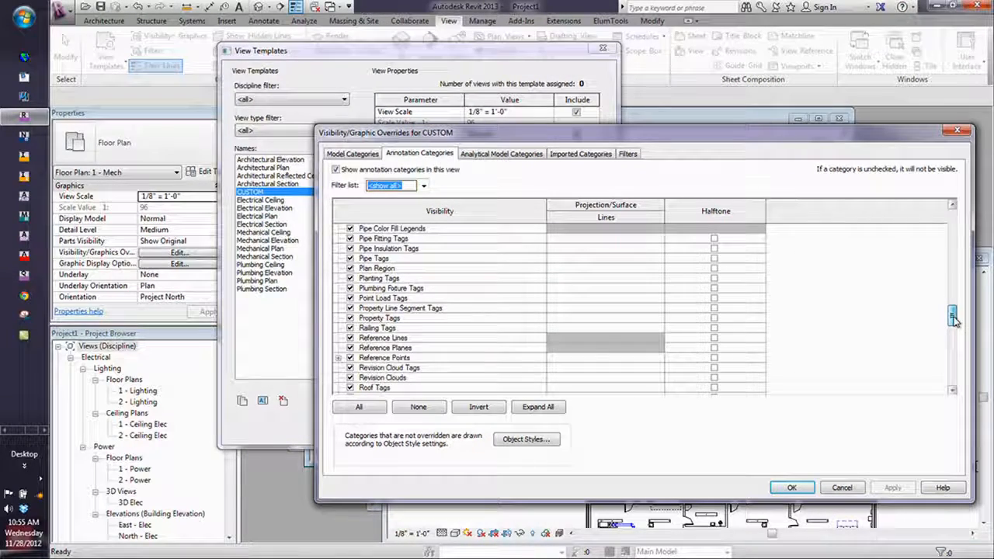
left_click(349, 339)
left_click(350, 348)
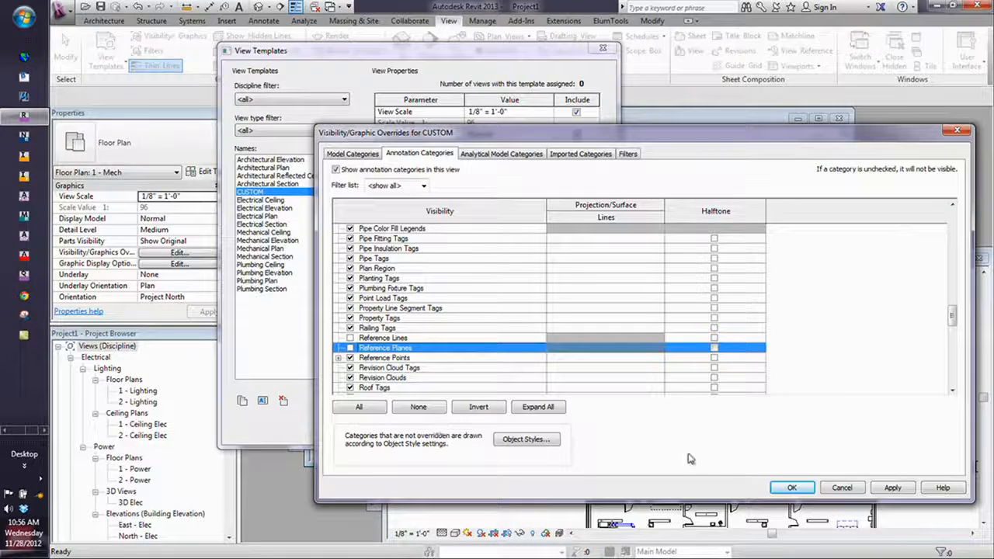
left_click(841, 490)
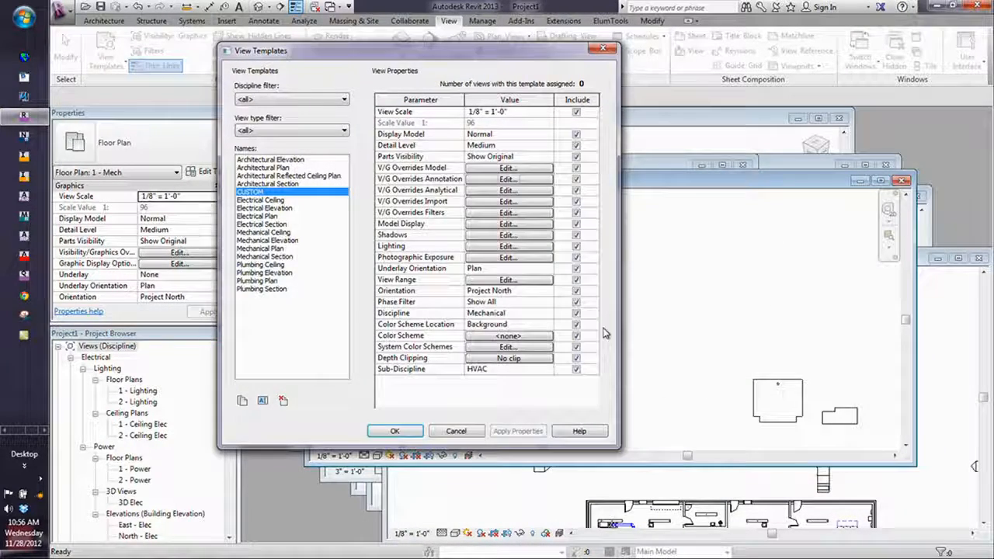
left_click(603, 49)
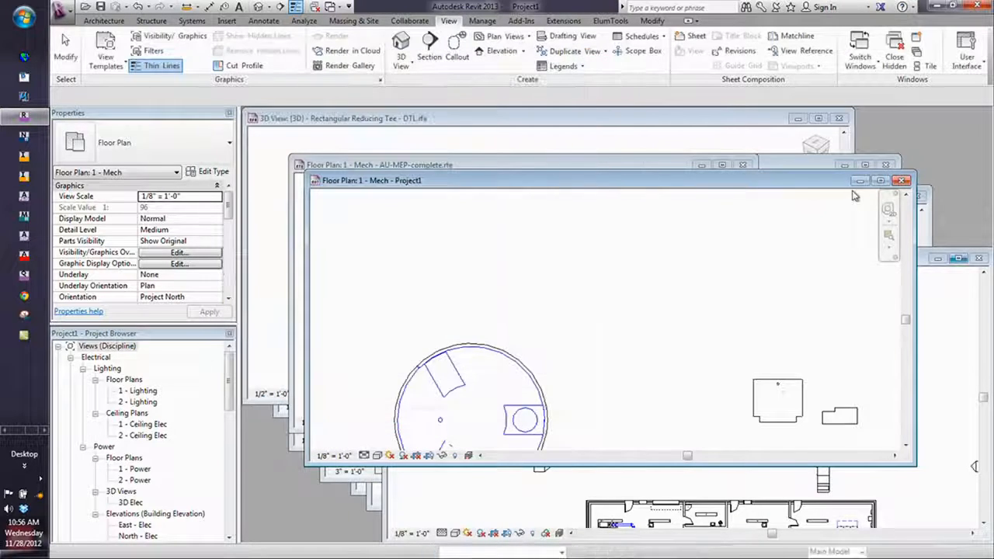
Close Project1 and AU-MEP-complete.rte without saving their changes, and close the remaining hidden view windows
left_click(901, 180)
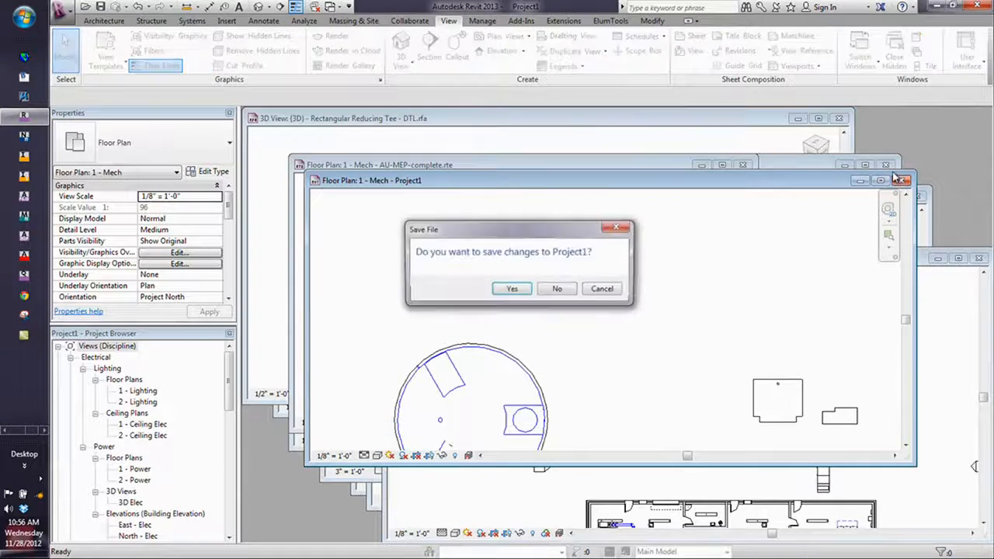
left_click(557, 288)
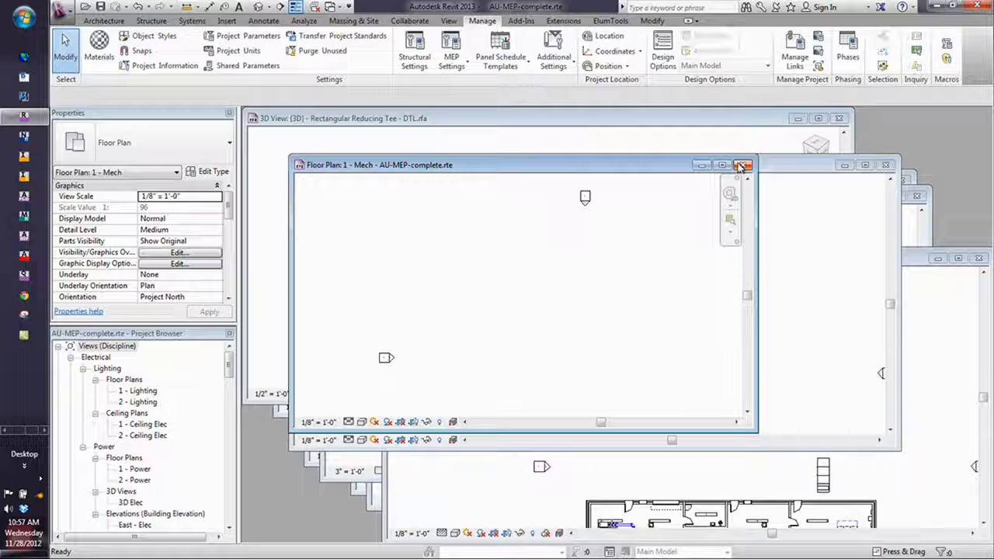
left_click(743, 165)
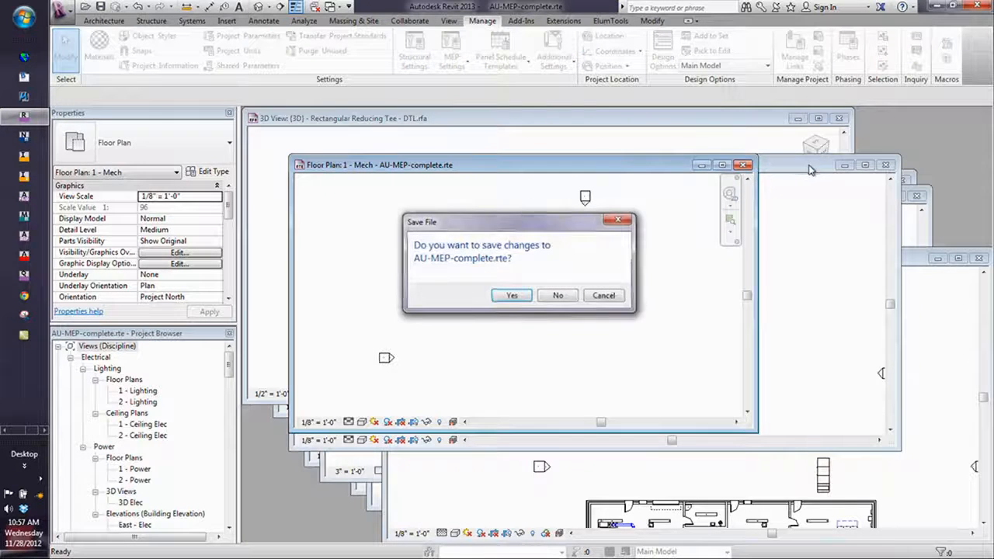
left_click(559, 296)
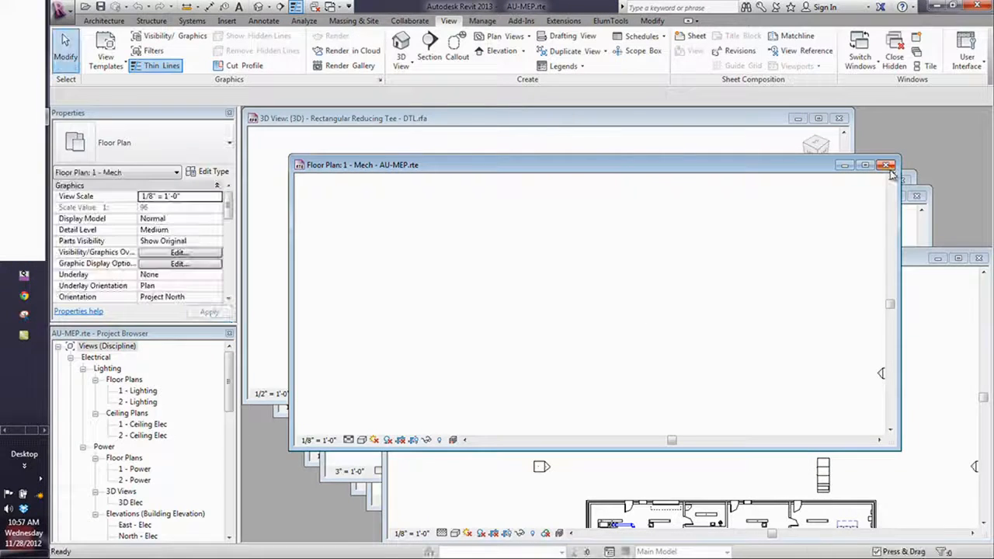
left_click(895, 63)
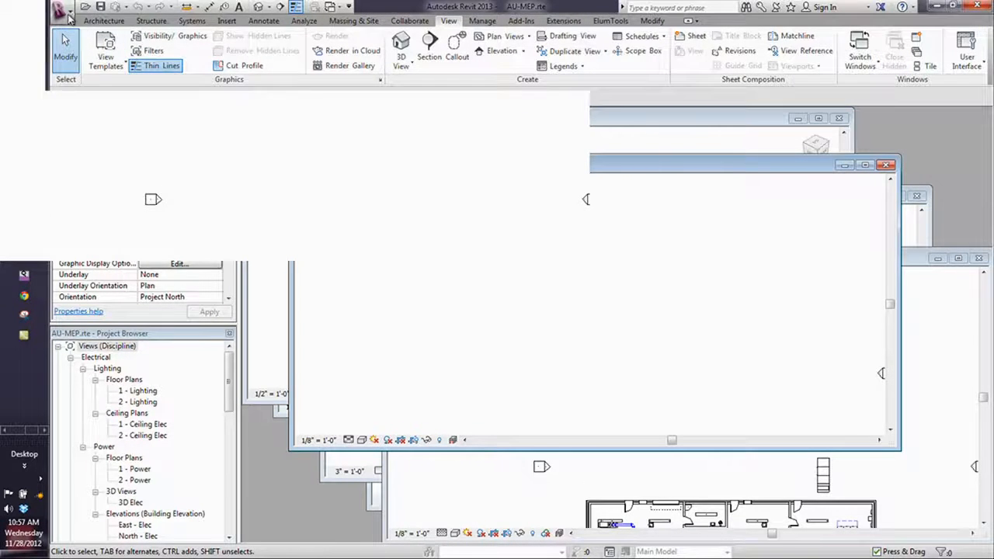
Open the MP1414 - Tips.rvt project from the MP1414 Revit MEP Steroids folder inside AU 2012
left_click(60, 12)
left_click(86, 91)
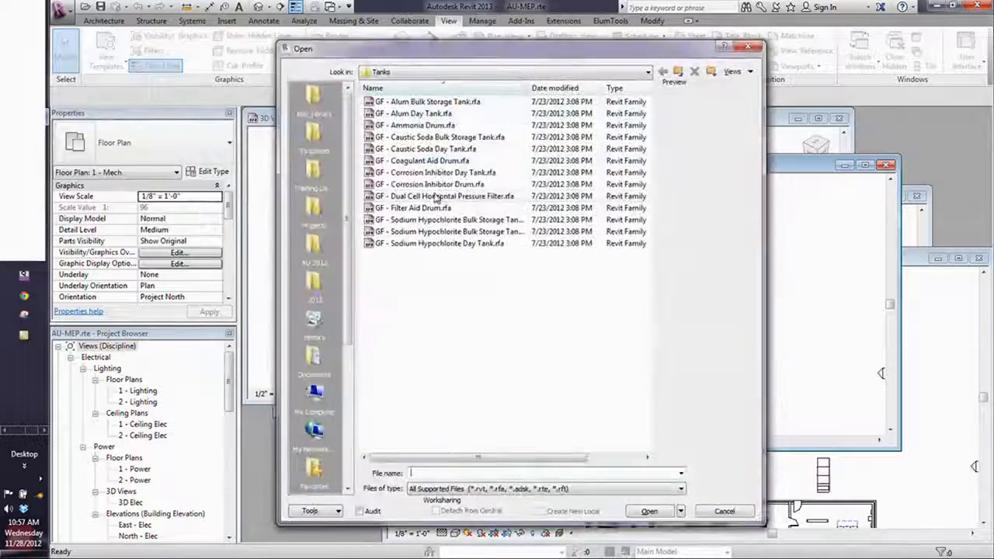
left_click(314, 247)
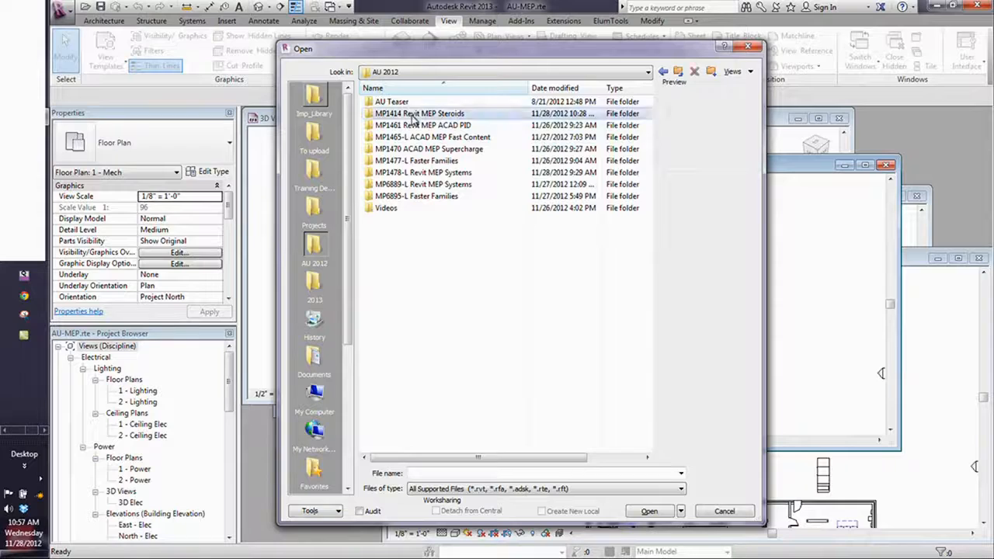
double_click(411, 114)
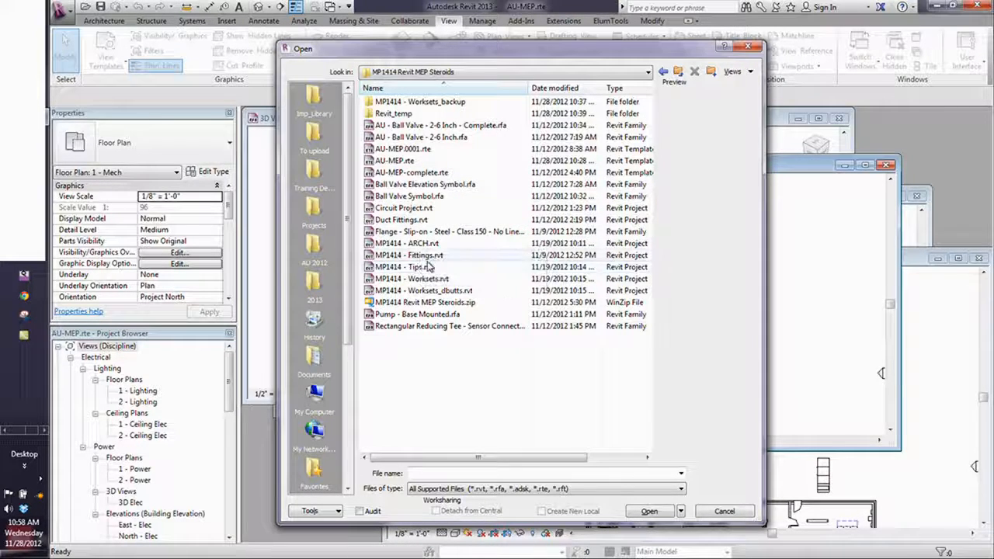
double_click(427, 266)
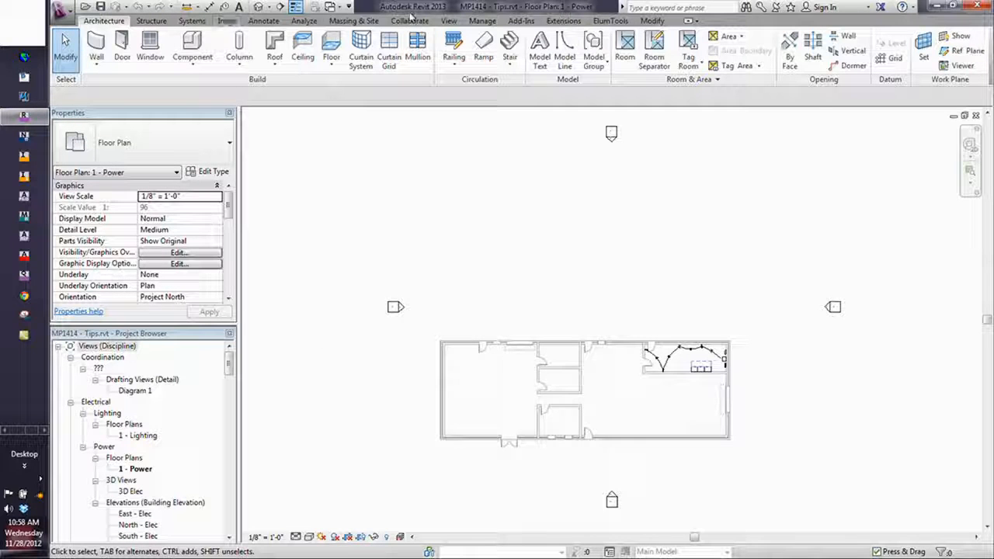
Create a drafting view named tEST at the 12" = 1'-0" scale
left_click(449, 20)
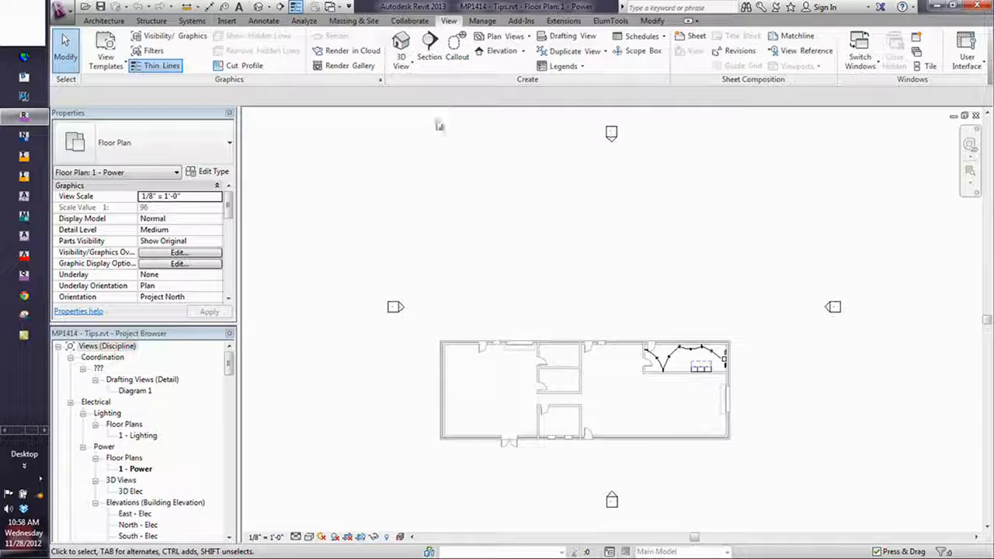
left_click(570, 36)
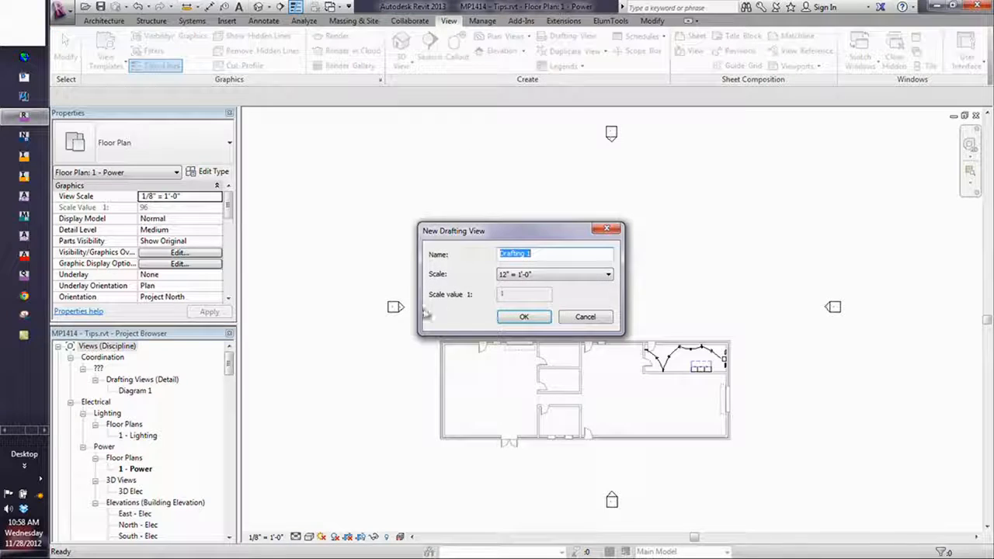
type("#EST")
left_click(524, 316)
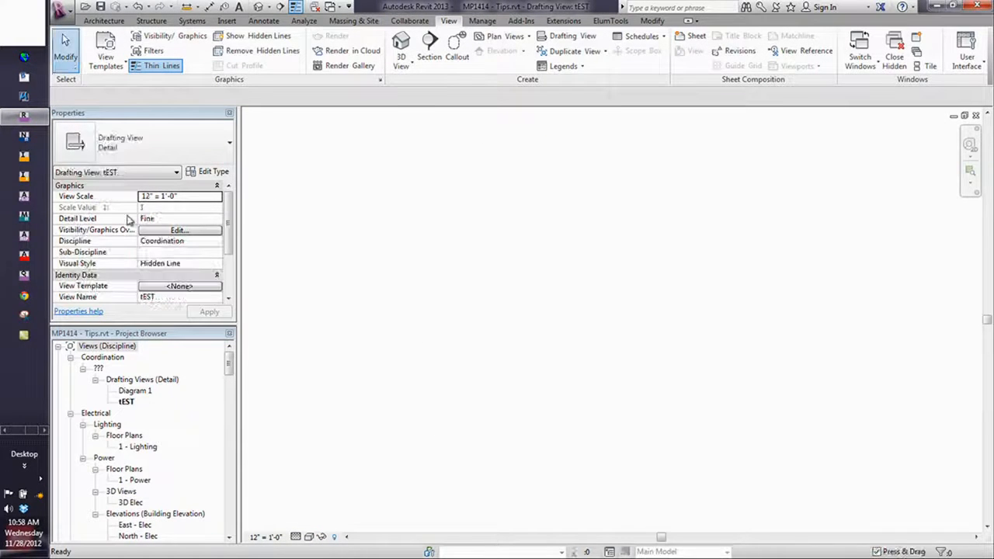
left_click(226, 20)
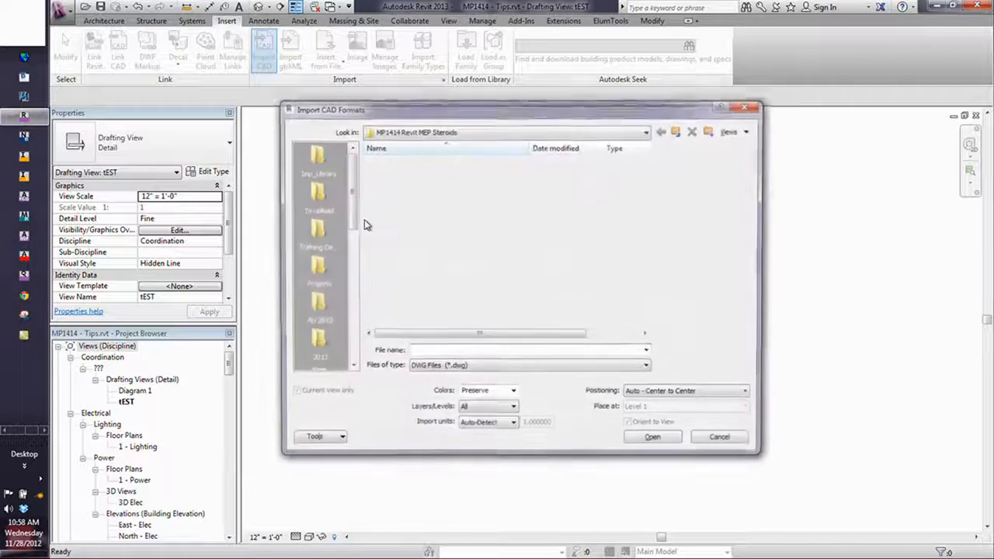
left_click(420, 185)
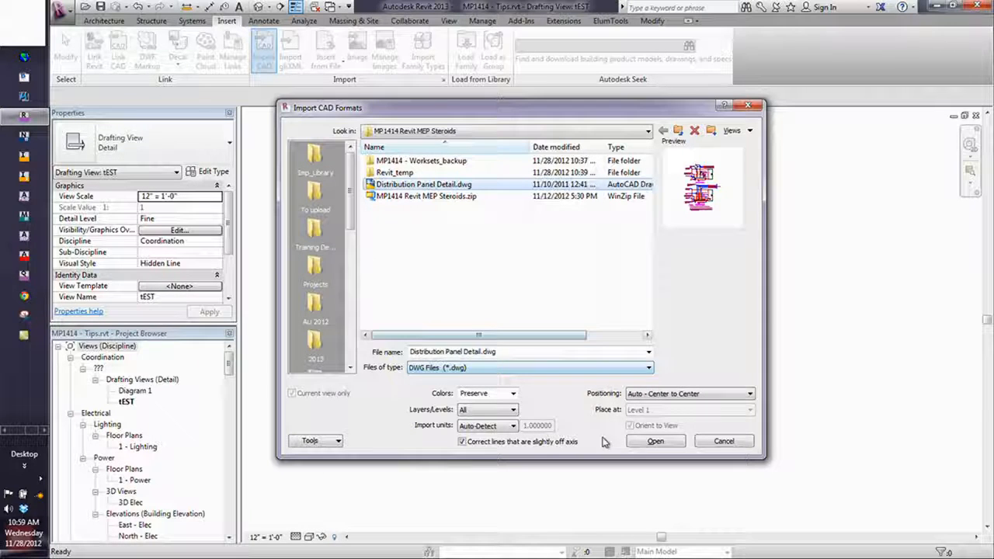
left_click(731, 444)
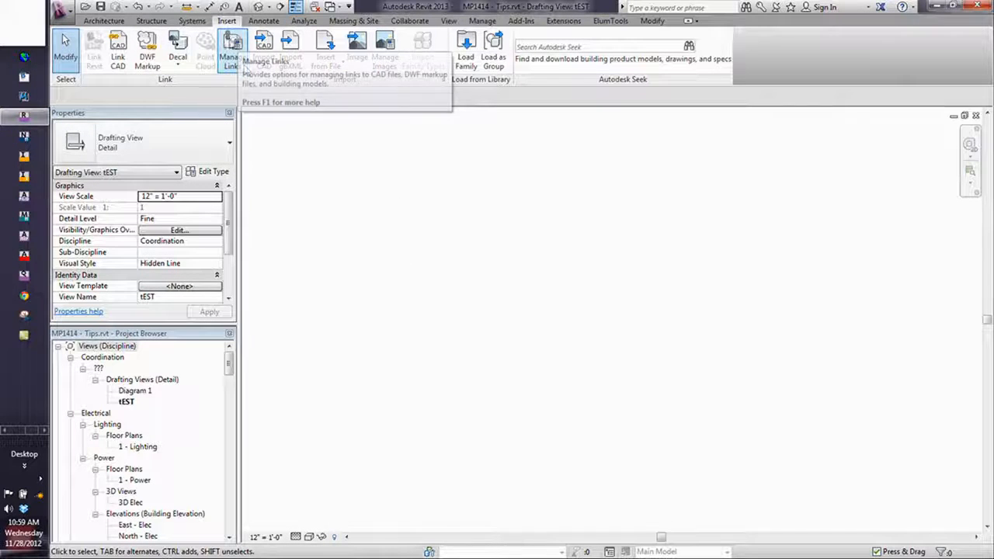
Examine the line styles under Lines, including the DIMENSIONS and LEADERS subcategories, without changing them
left_click(483, 21)
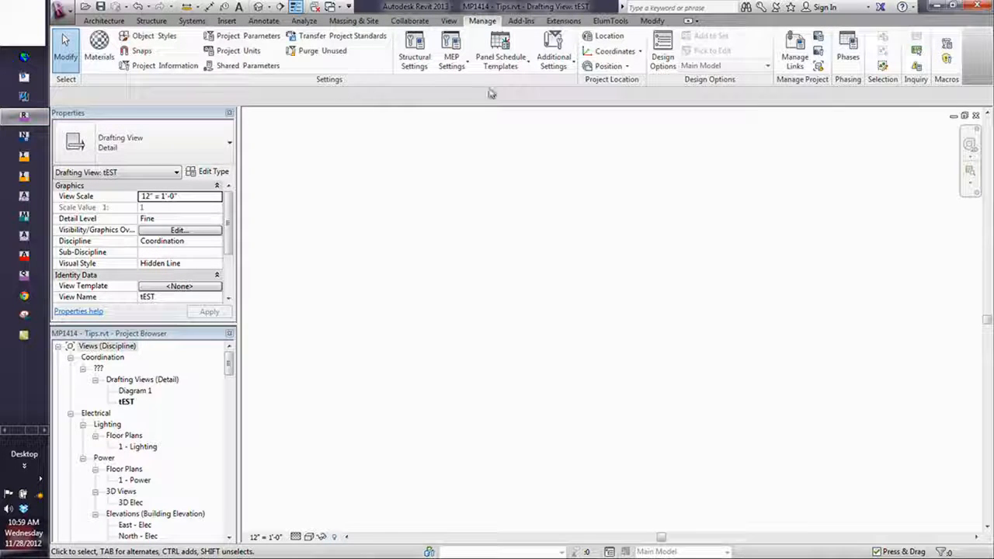
left_click(554, 58)
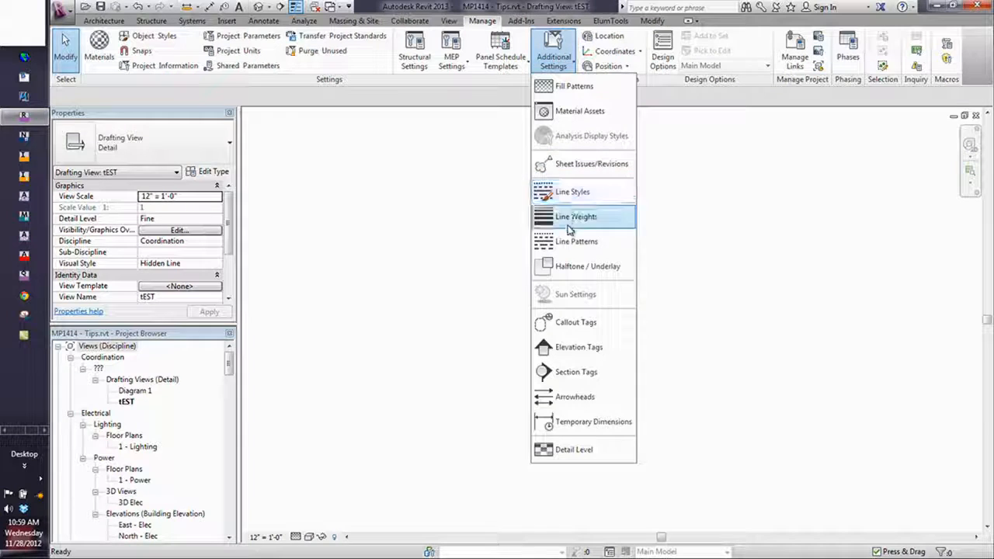
left_click(572, 193)
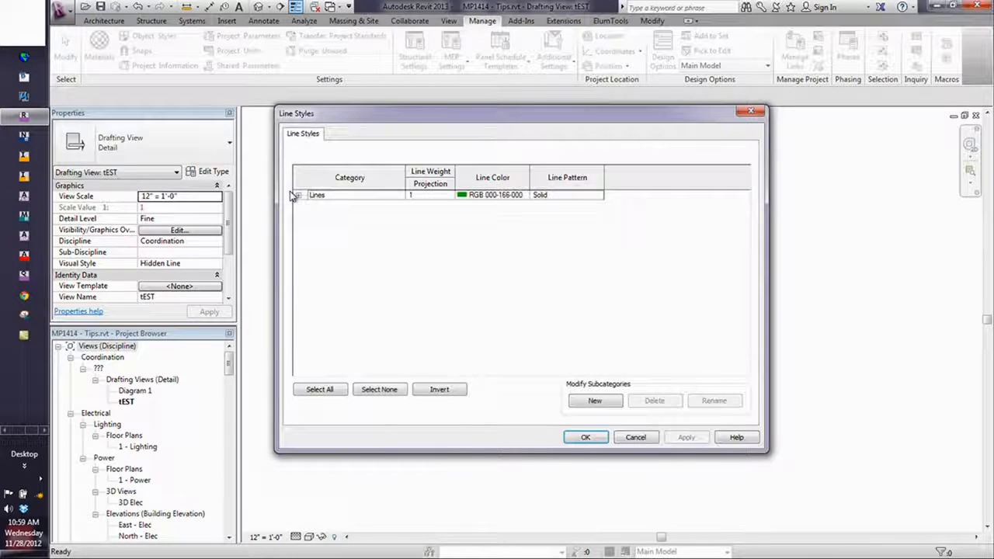
left_click(298, 195)
left_click(351, 323)
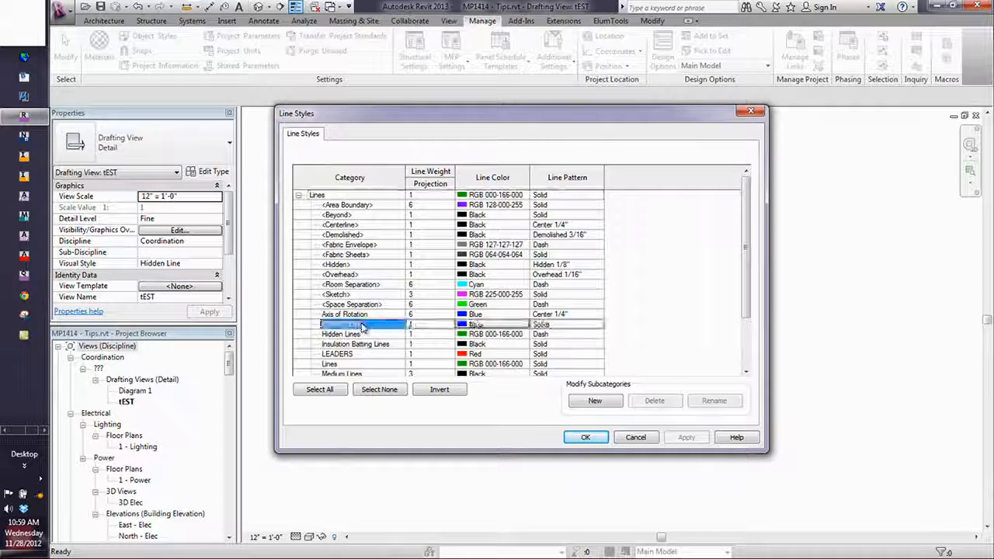
left_click(374, 355)
left_click(373, 325)
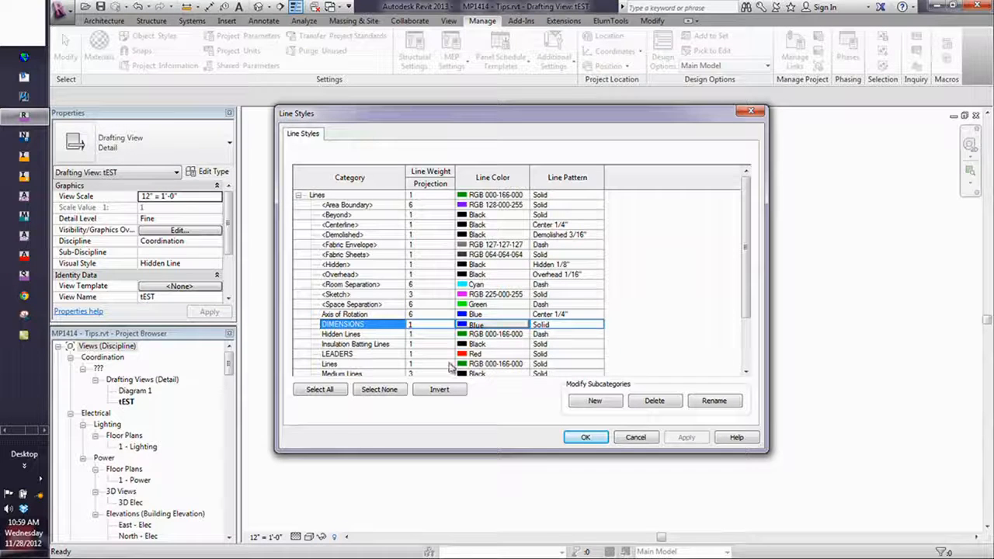
left_click(586, 438)
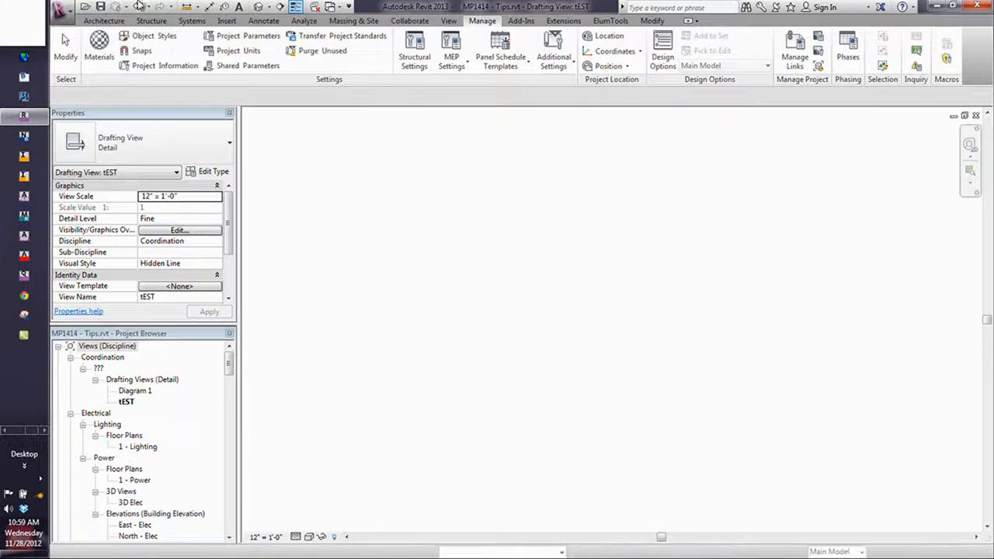
Import Distribution Panel Detail.dwg into the tEST drafting view with preserved colors and Auto - Center to Center positioning
left_click(229, 22)
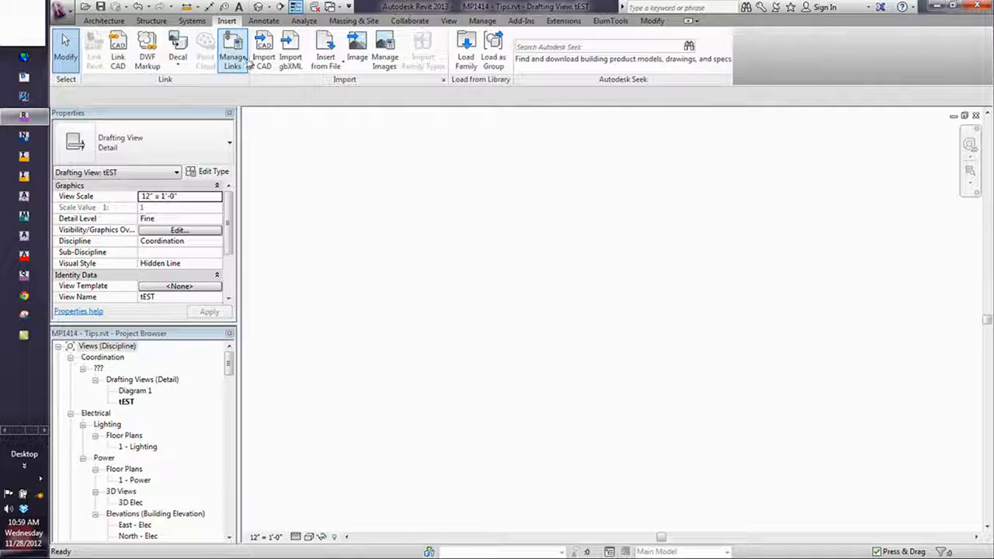
left_click(423, 184)
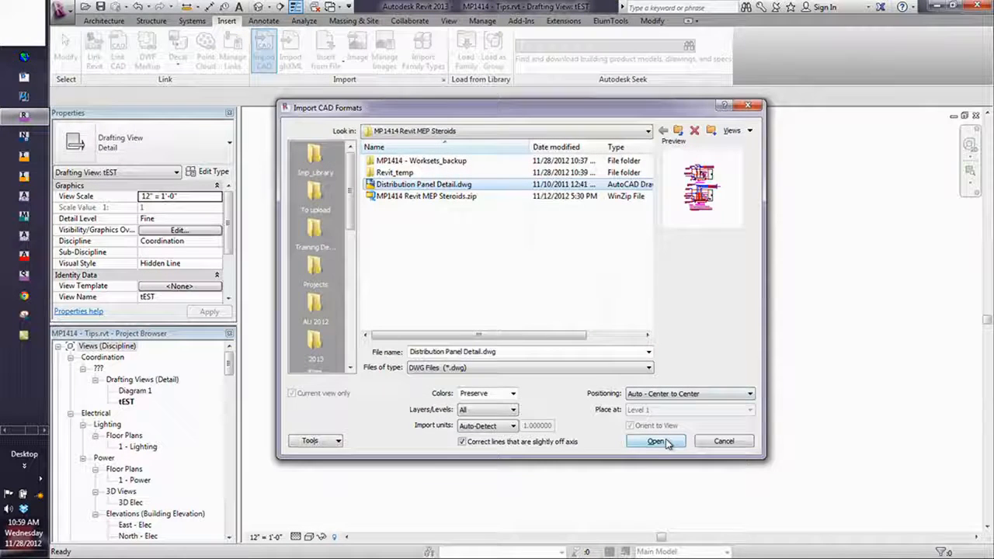
left_click(657, 441)
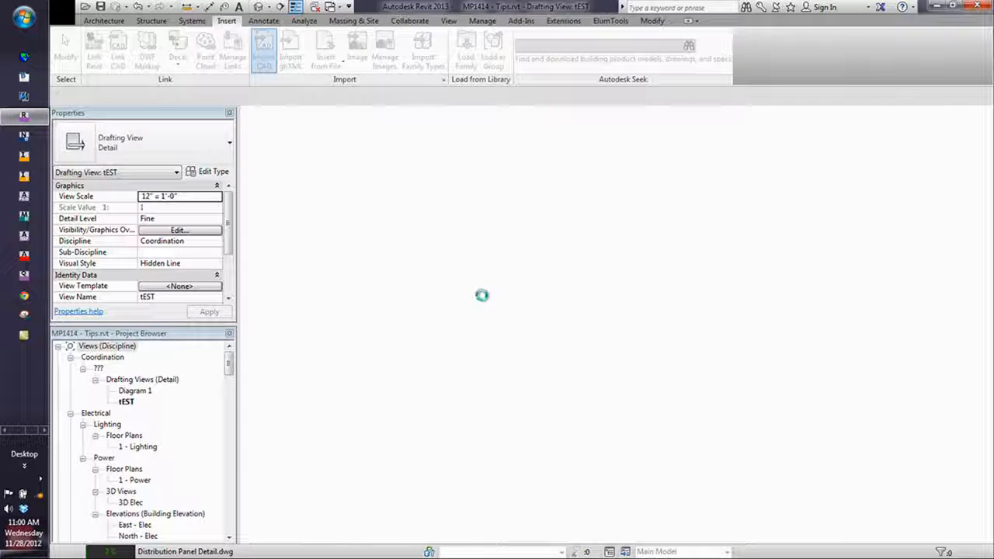
Fully explode the imported Distribution Panel Detail drawing into native Revit lines and text
middle_click_drag(629, 481, 534, 309)
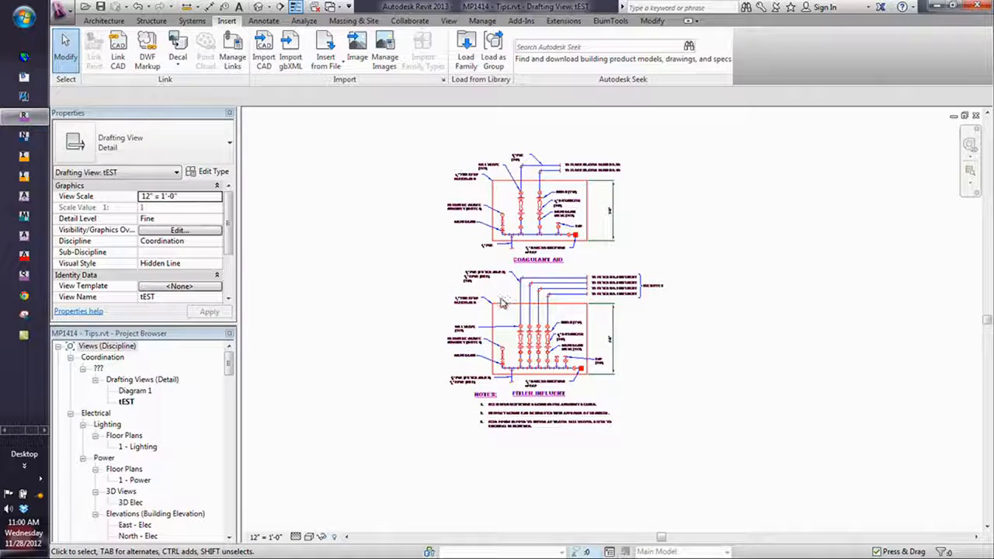
scroll(509, 336, "up", 3)
scroll(536, 270, "down", 1)
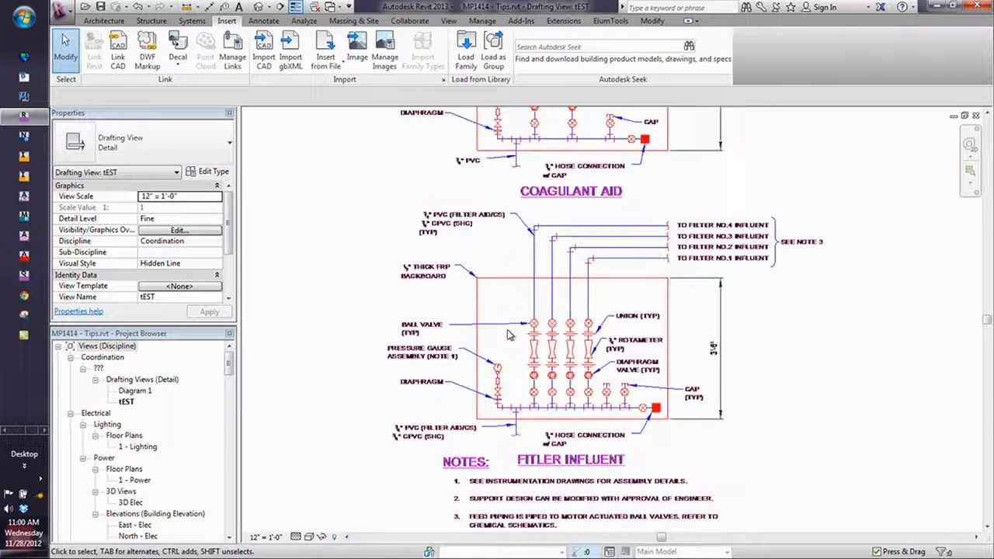
left_click(537, 268)
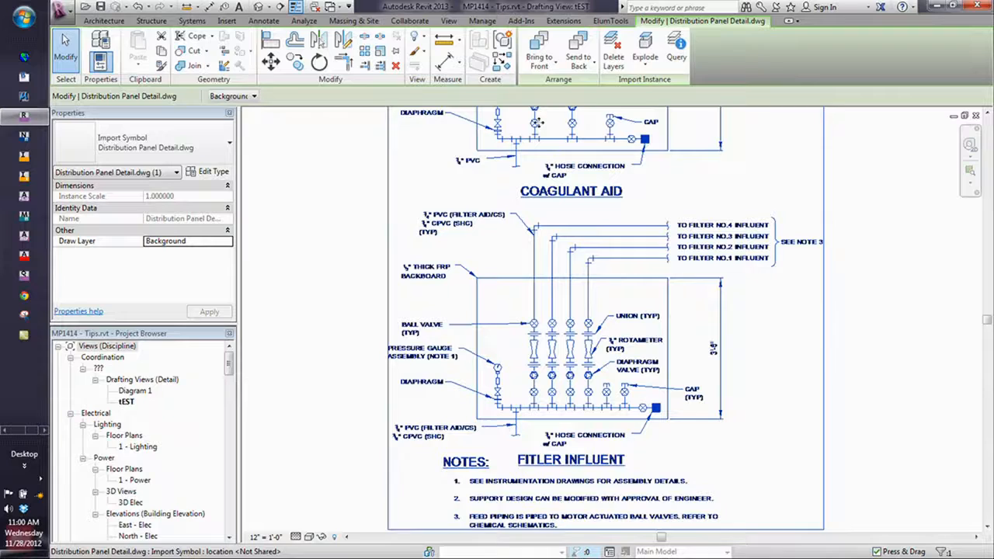
left_click(644, 62)
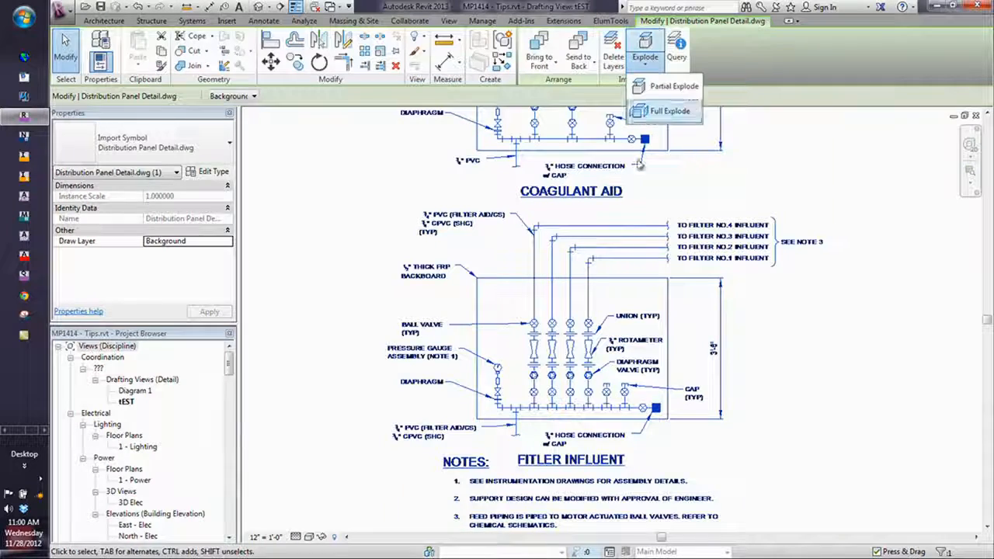
left_click(666, 111)
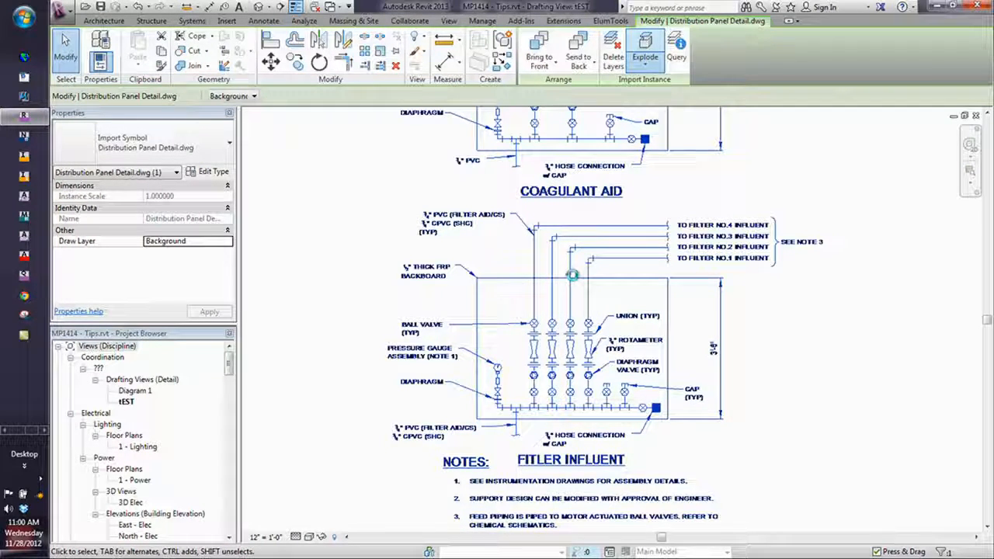
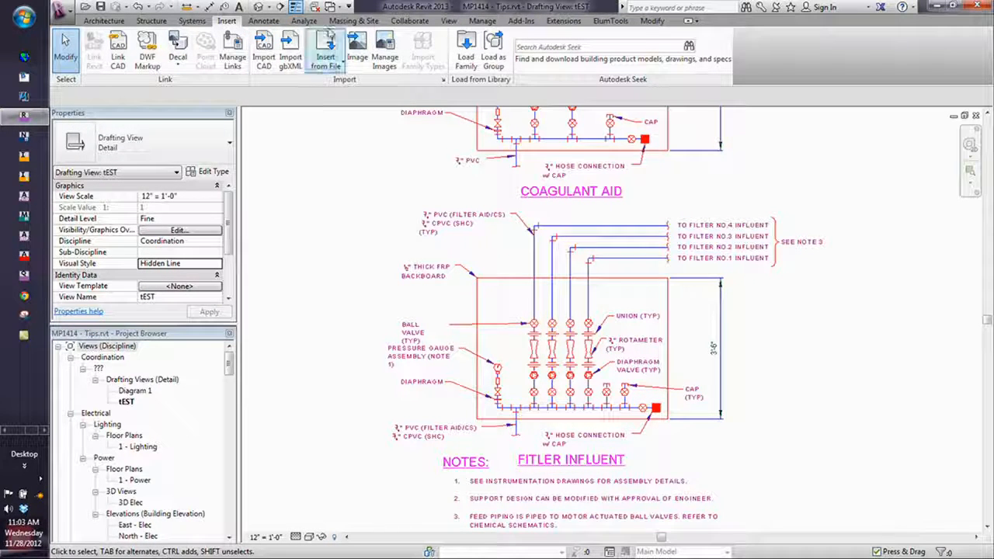
Examine the project standards that can be transferred from AU-MEP.rte, checking all and none of the items, without copying any
left_click(481, 21)
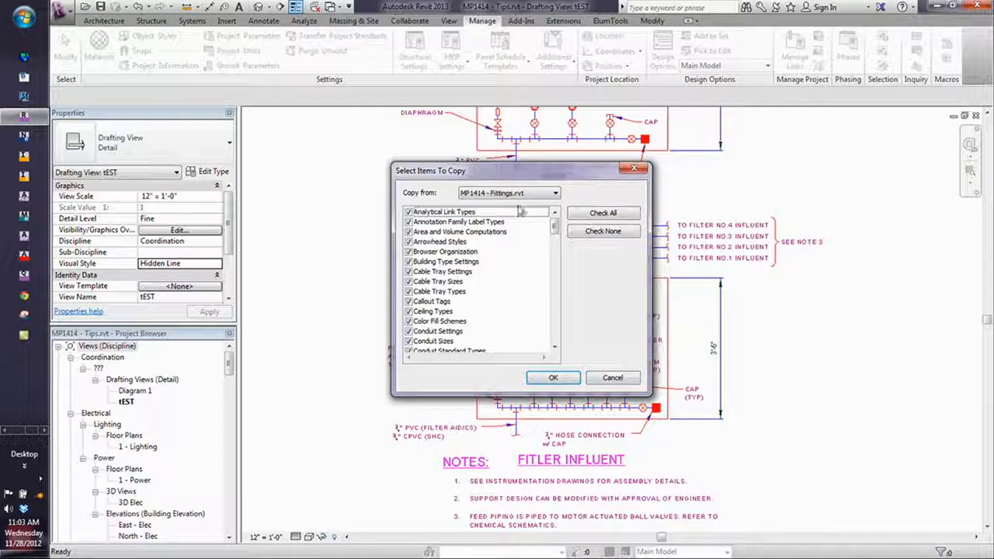
left_click(536, 194)
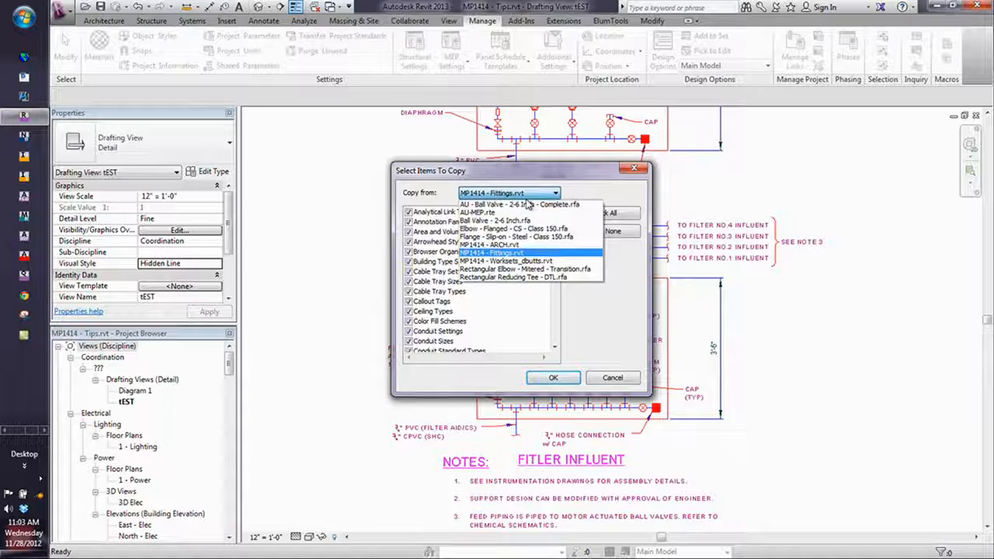
left_click(489, 212)
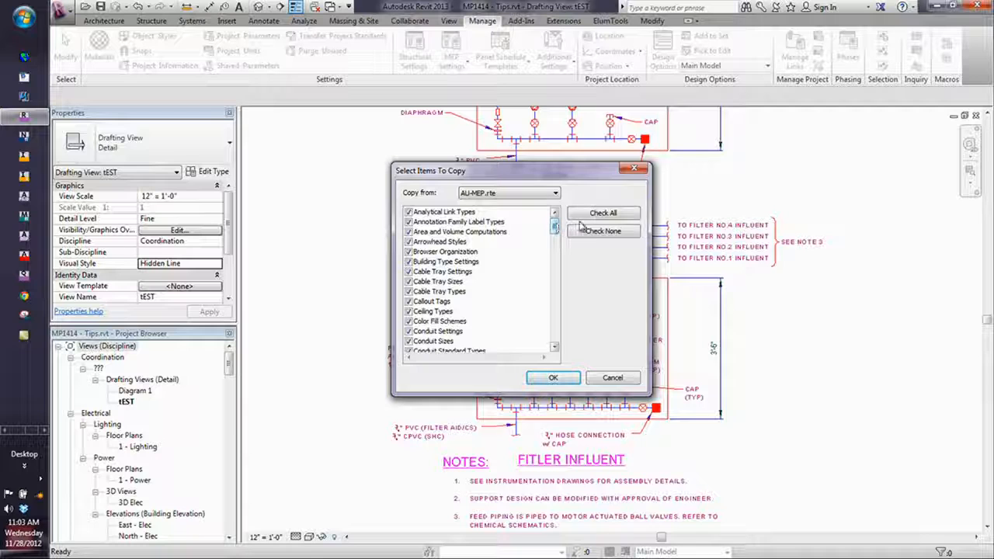
left_click(604, 215)
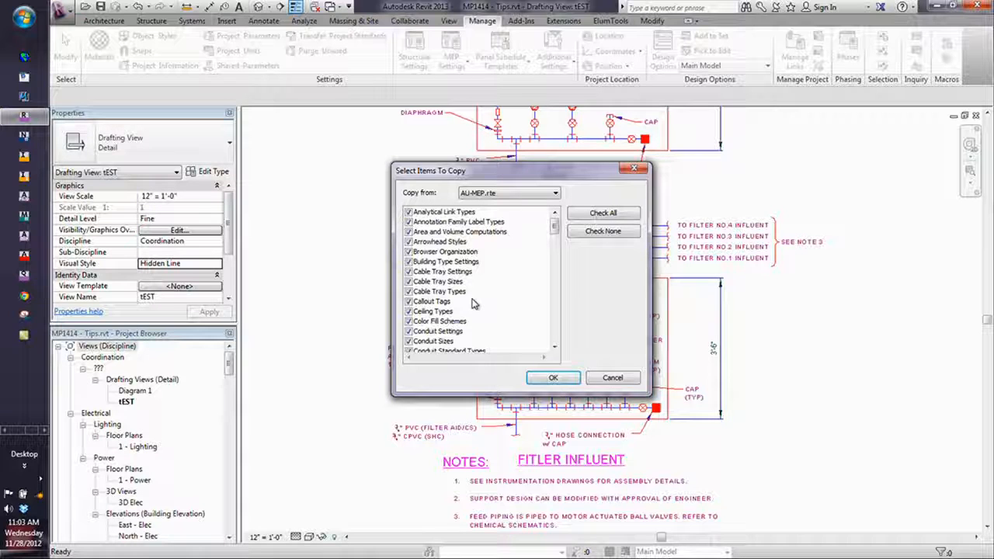
left_click(608, 232)
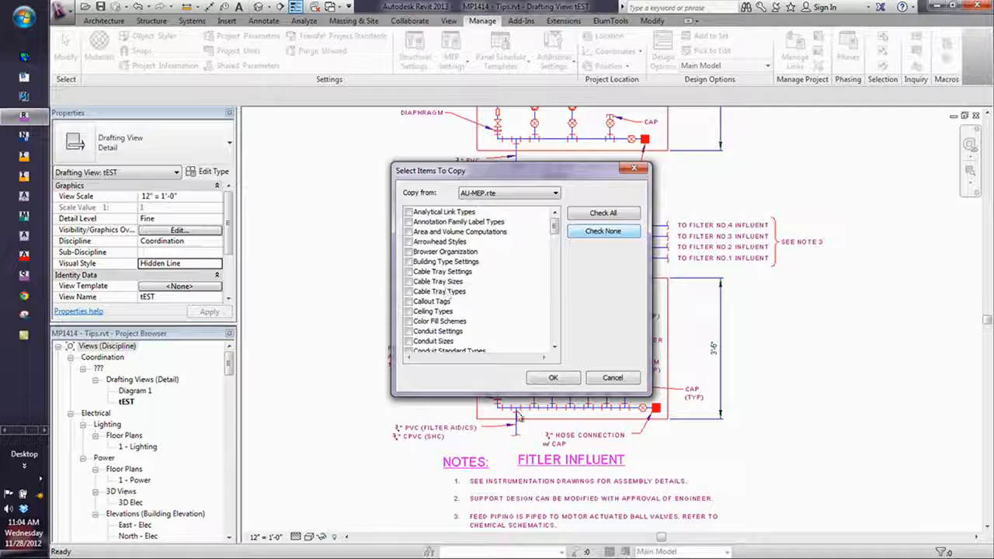
left_click(612, 377)
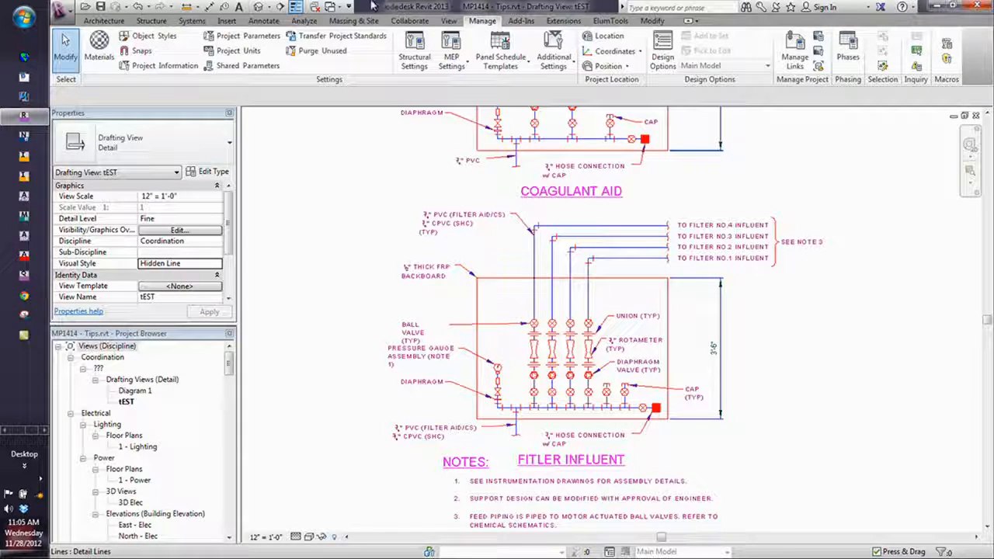
Try to open the linked MP1414 - ARCH.rvt project file
left_click(71, 16)
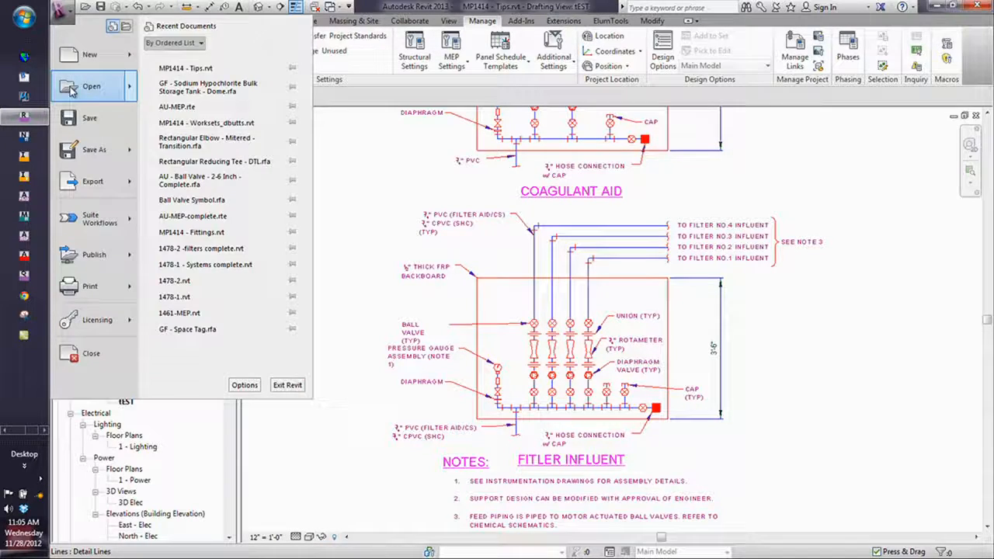
mouse_move(72, 90)
left_click(221, 67)
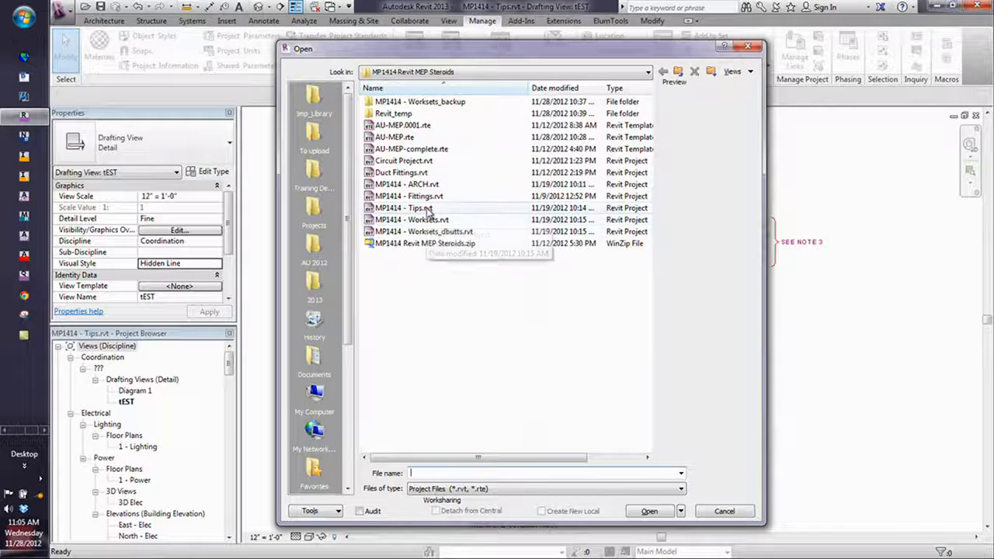
left_click(423, 208)
left_click(414, 186)
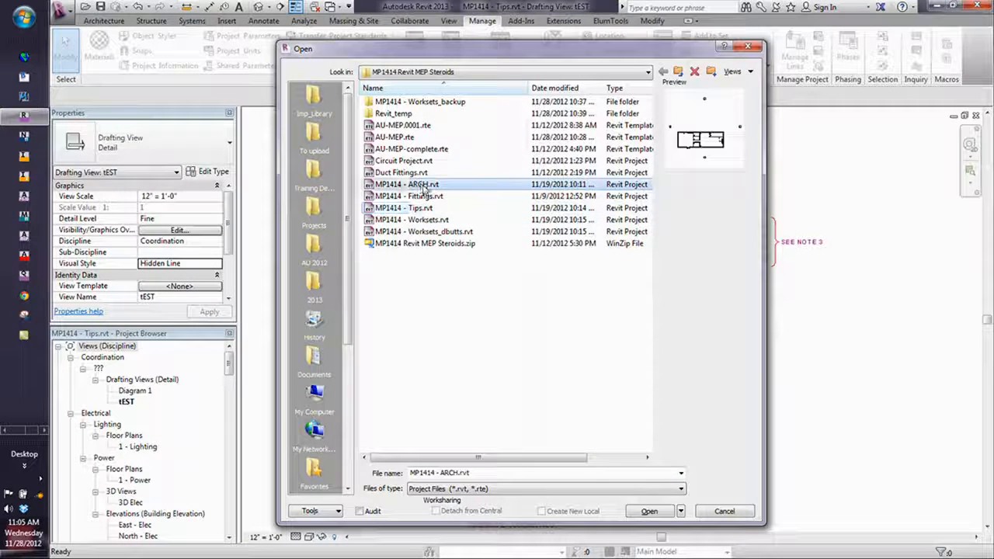
left_click(649, 511)
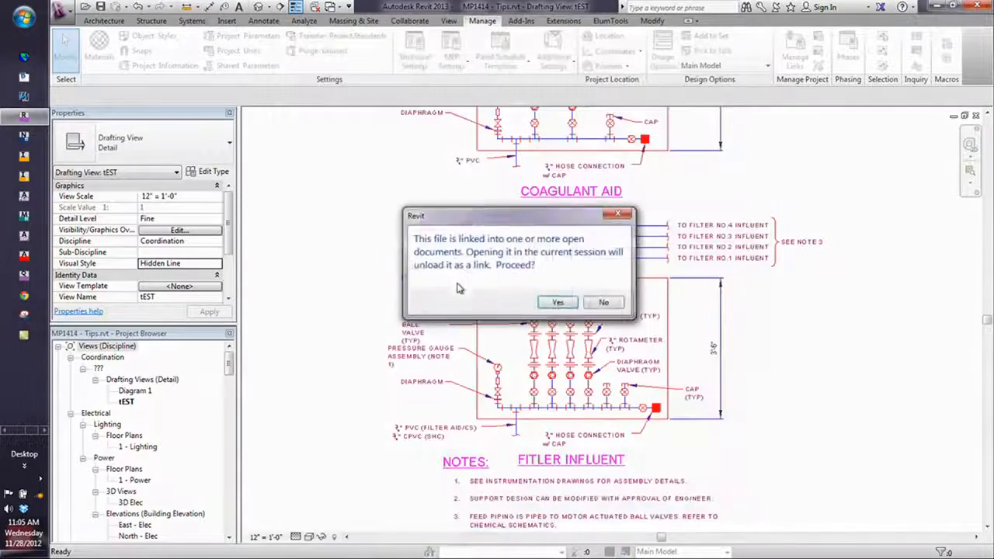
left_click(556, 302)
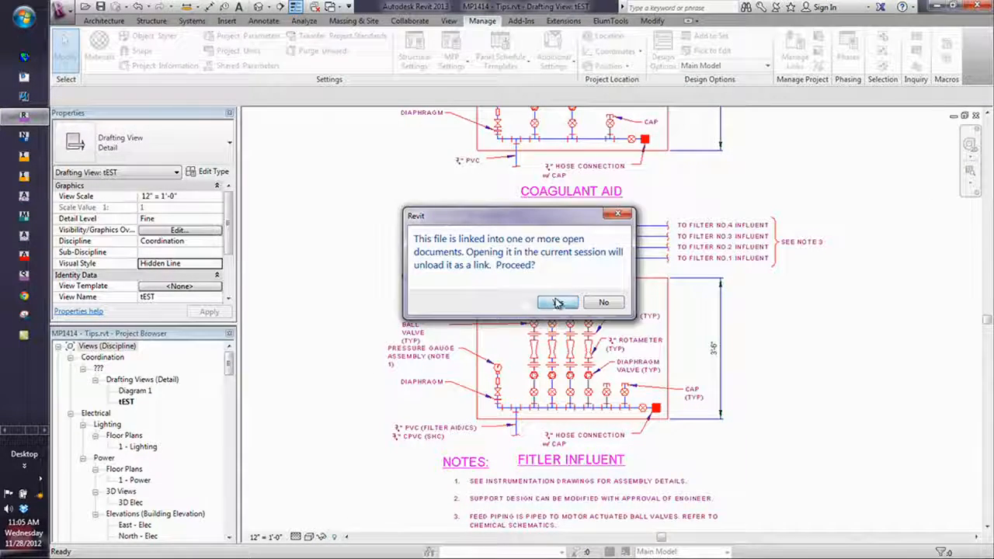
left_click(554, 295)
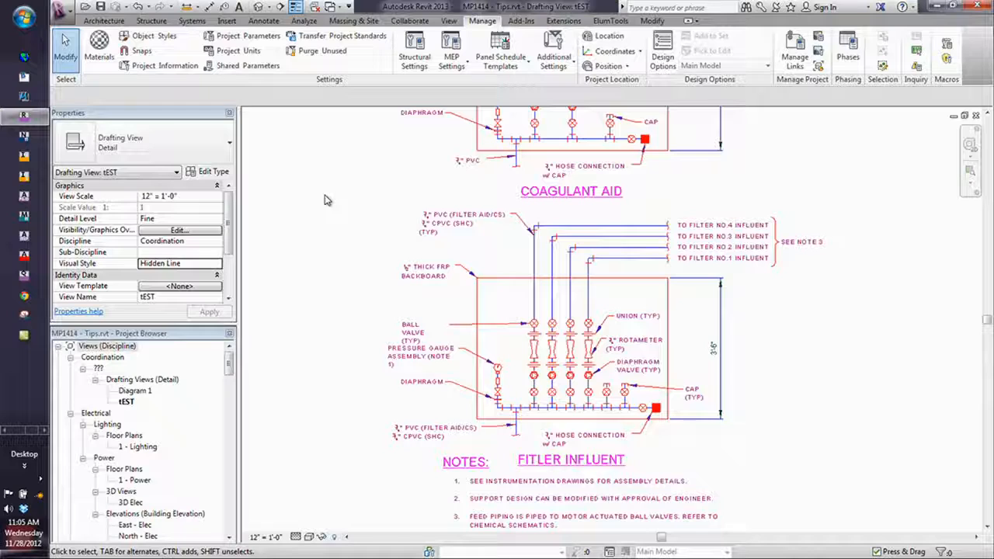
Create a new project from the GF MEP Default template
left_click(60, 9)
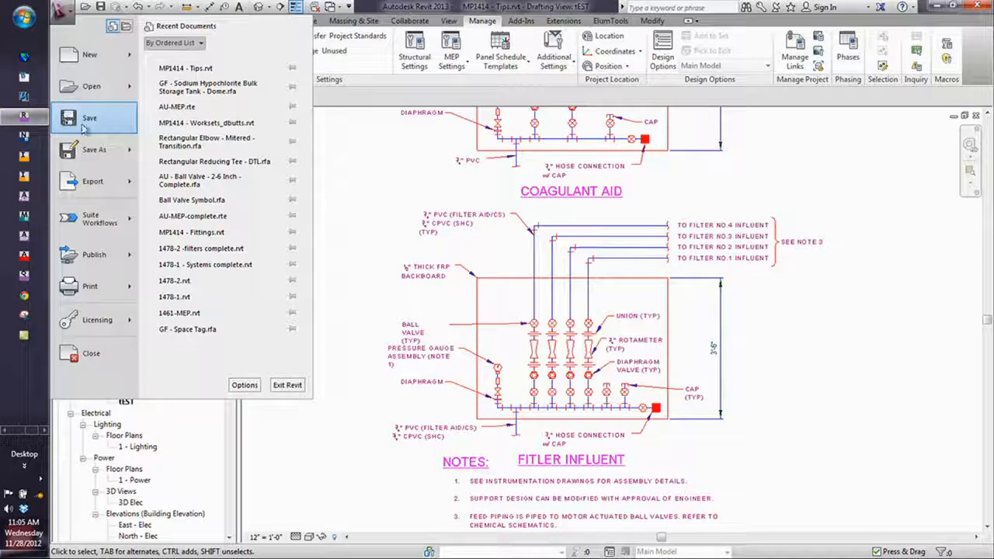
left_click(111, 70)
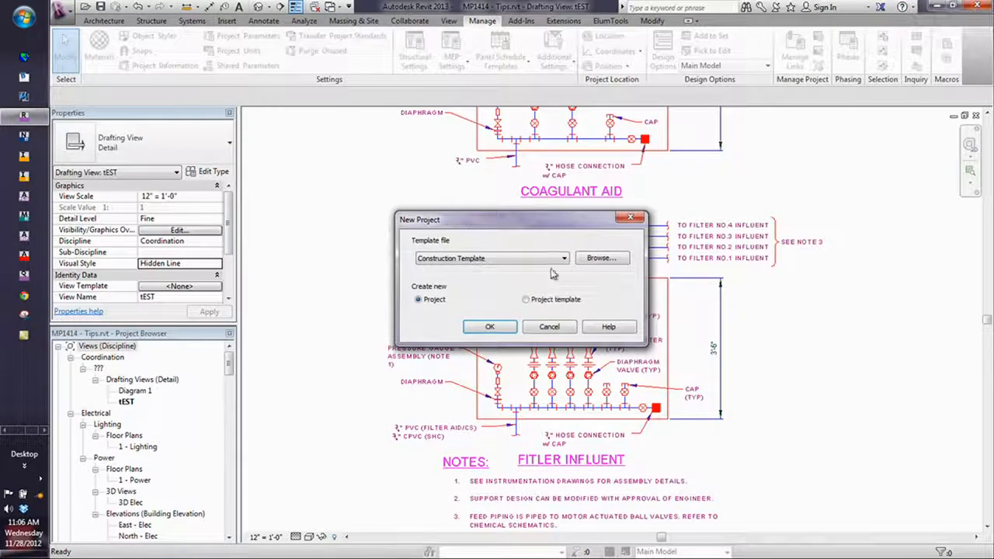
left_click(563, 260)
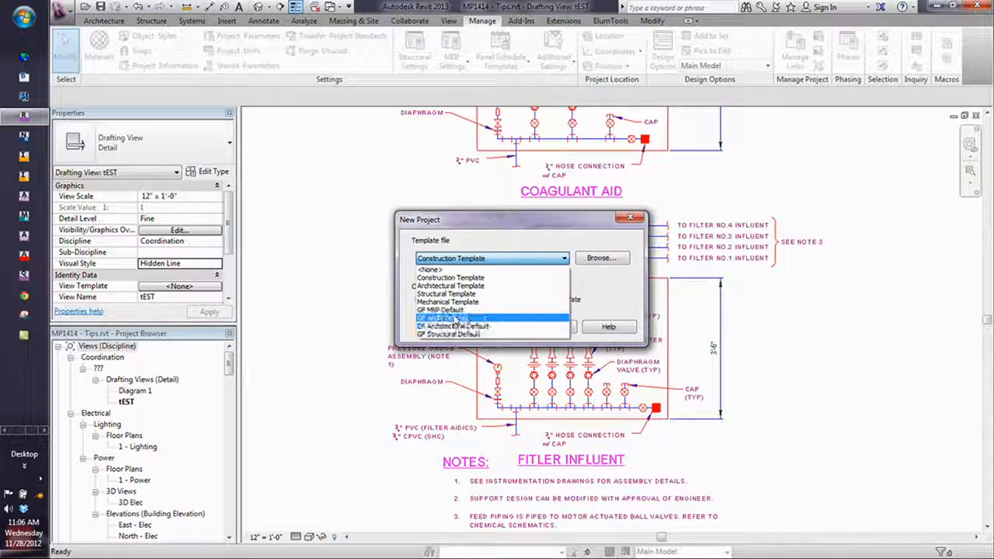
left_click(457, 310)
left_click(508, 326)
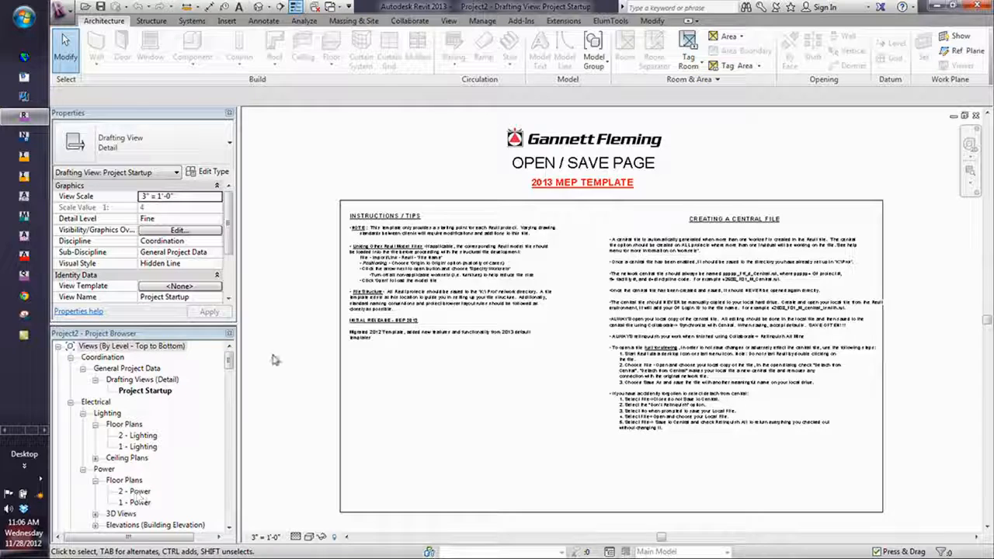
Open the South - Mech building elevation from the HVAC views
left_click_drag(230, 364, 230, 377)
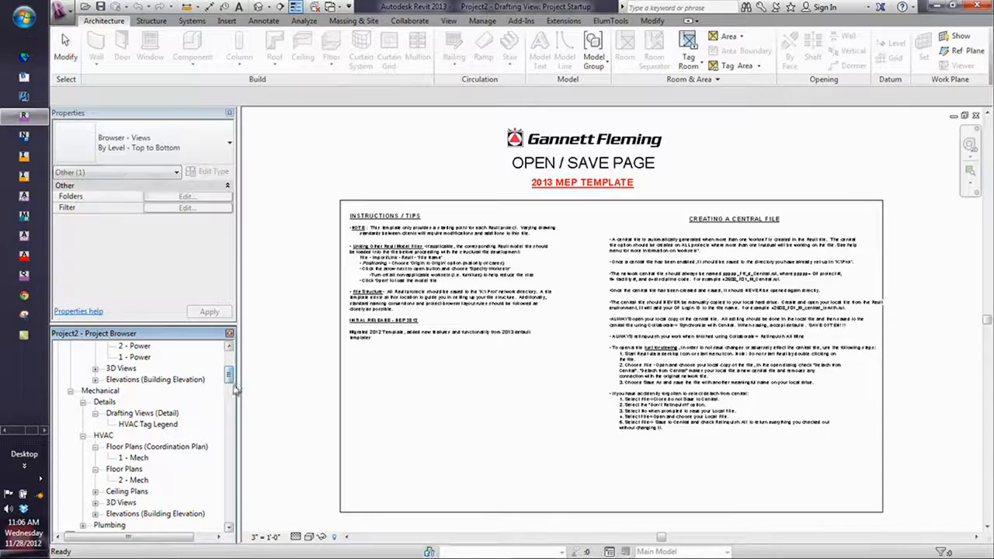
left_click(96, 513)
double_click(141, 503)
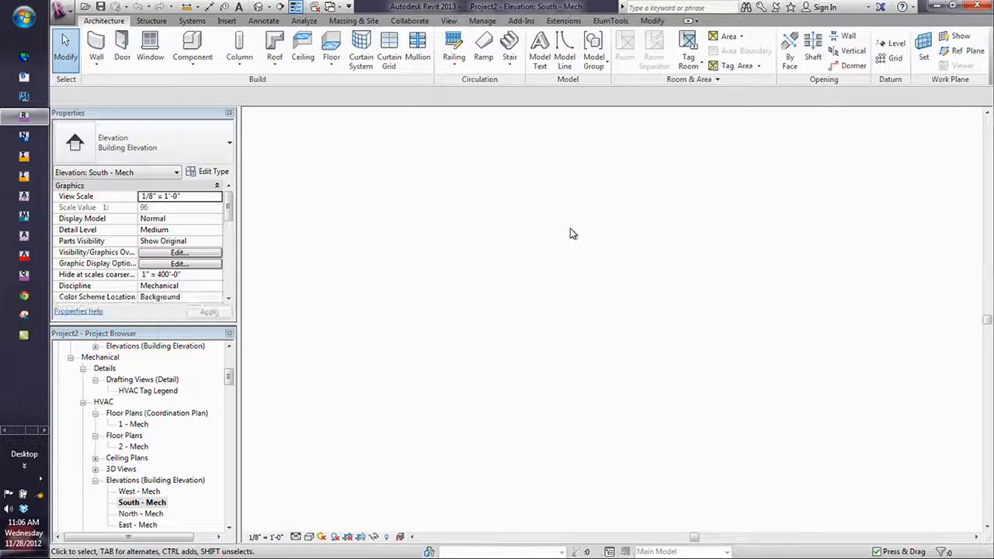
Try the 1/4" Head, Ceiling Level, No Head, Plenum and Primary Datum Level 1/4" Head types on Level 1
left_click(480, 359)
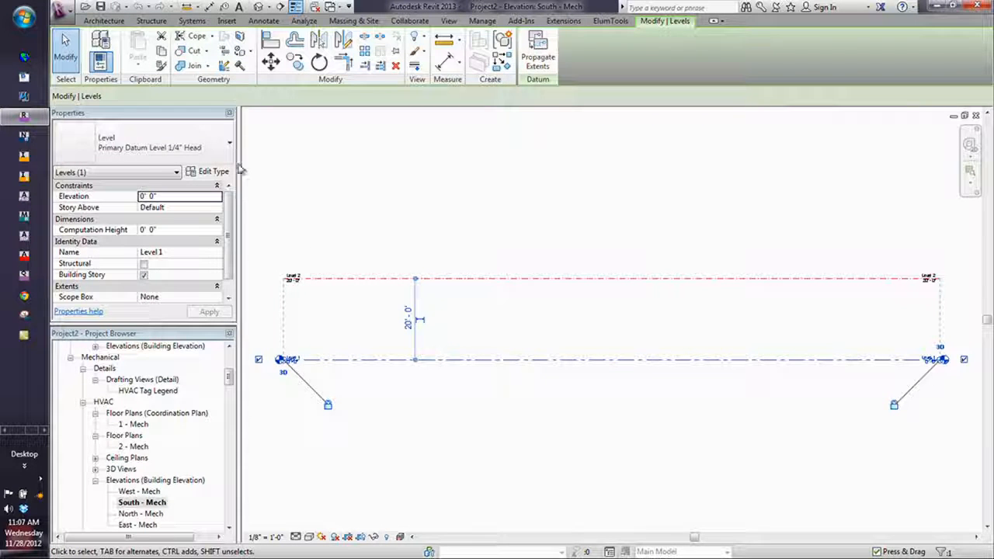
left_click(226, 148)
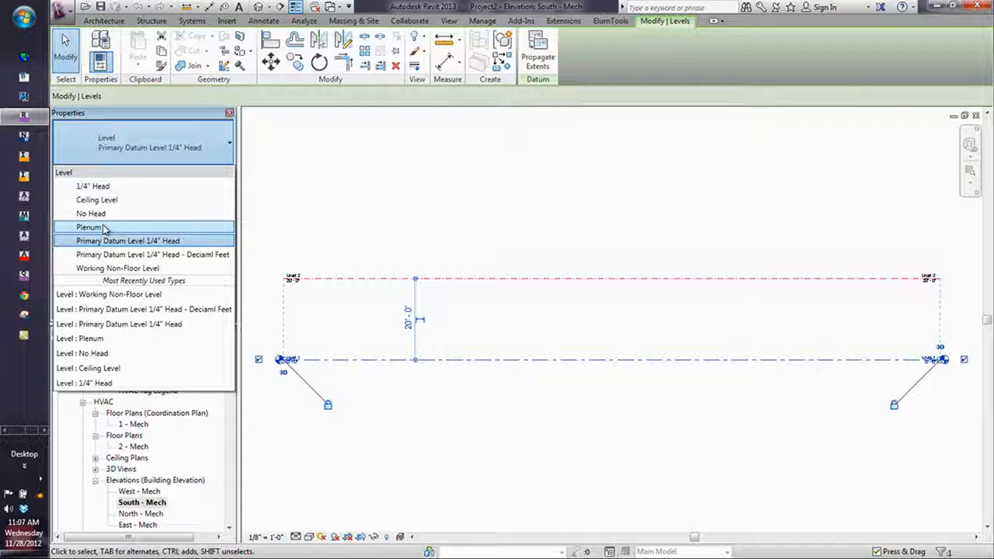
left_click(93, 187)
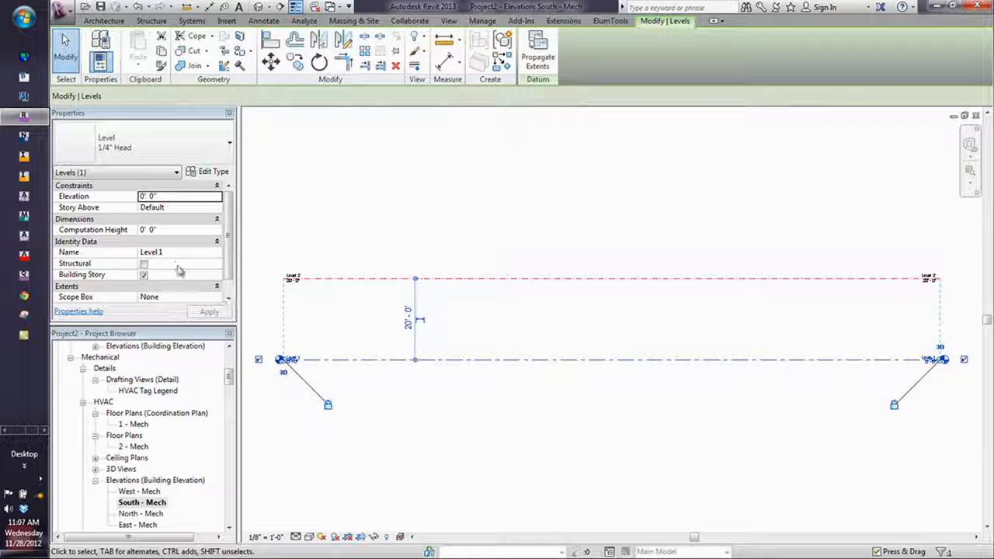
left_click(211, 143)
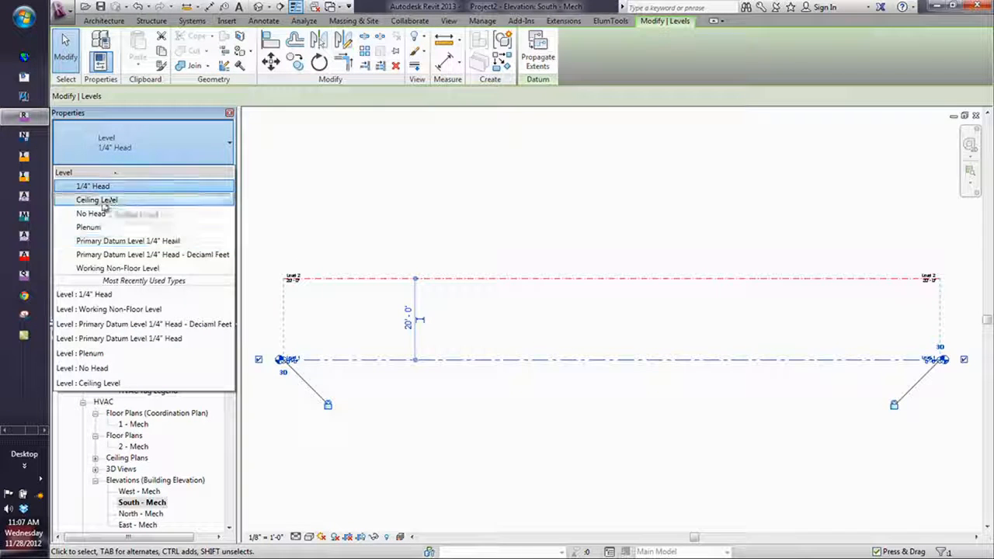
left_click(101, 201)
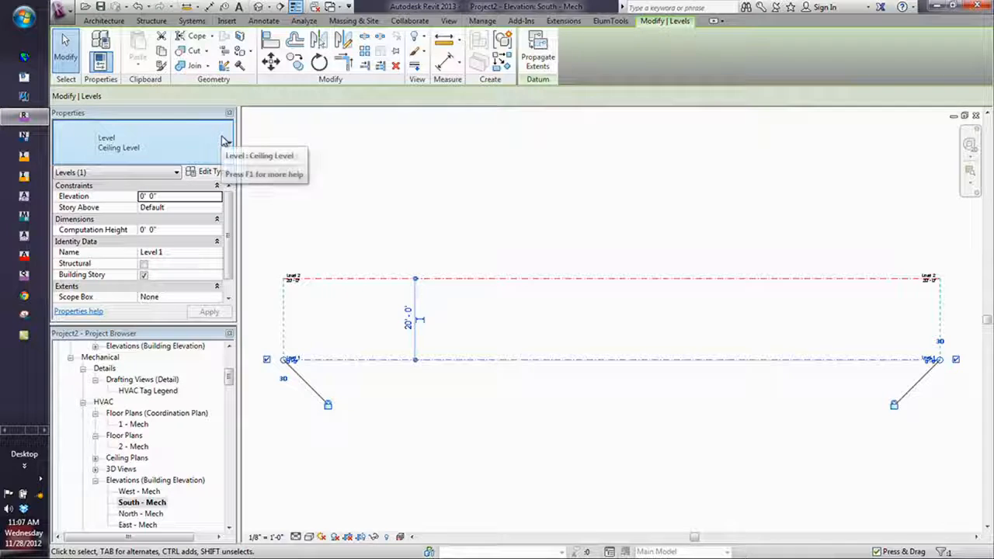
left_click(224, 140)
left_click(93, 215)
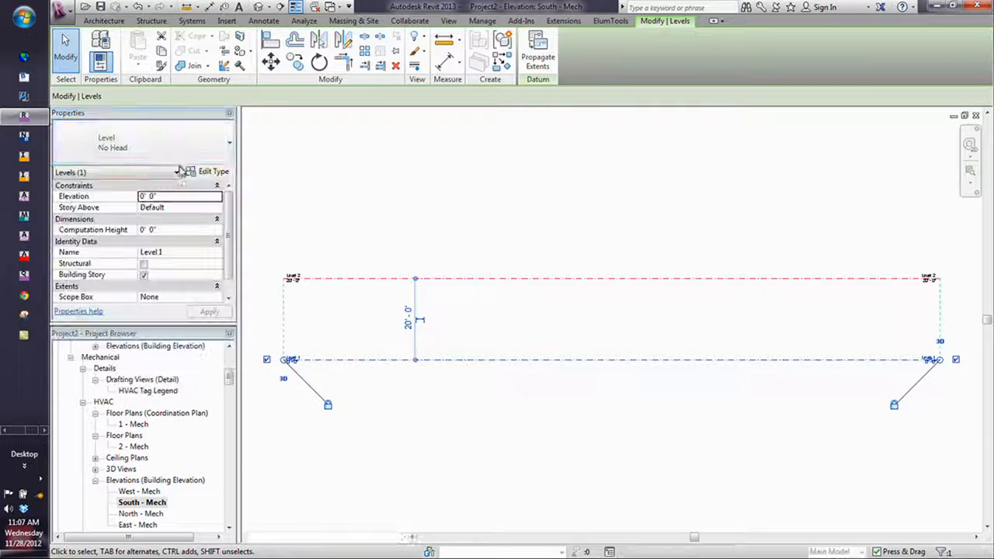
left_click(196, 147)
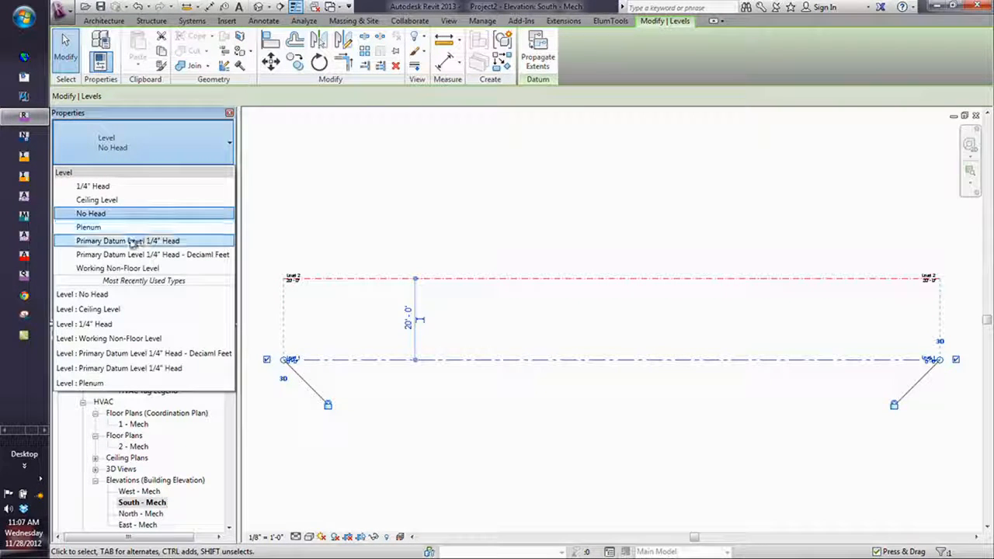
left_click(100, 227)
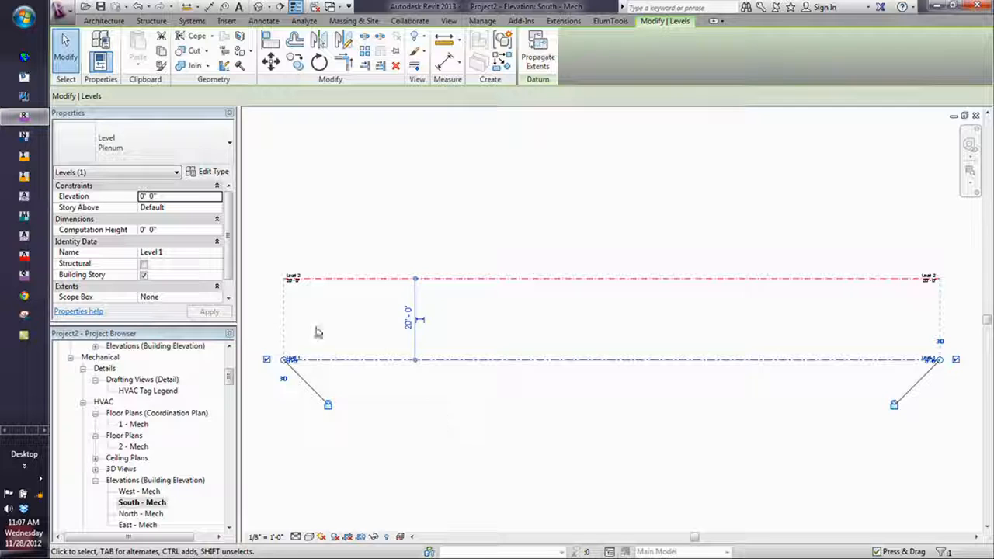
left_click_drag(228, 230, 243, 207)
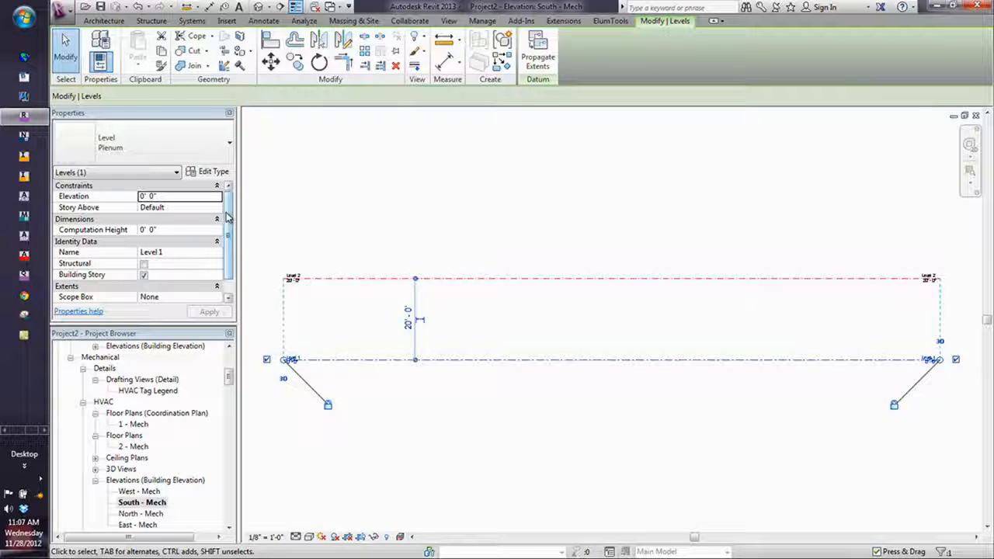
scroll(230, 218, "down", 1)
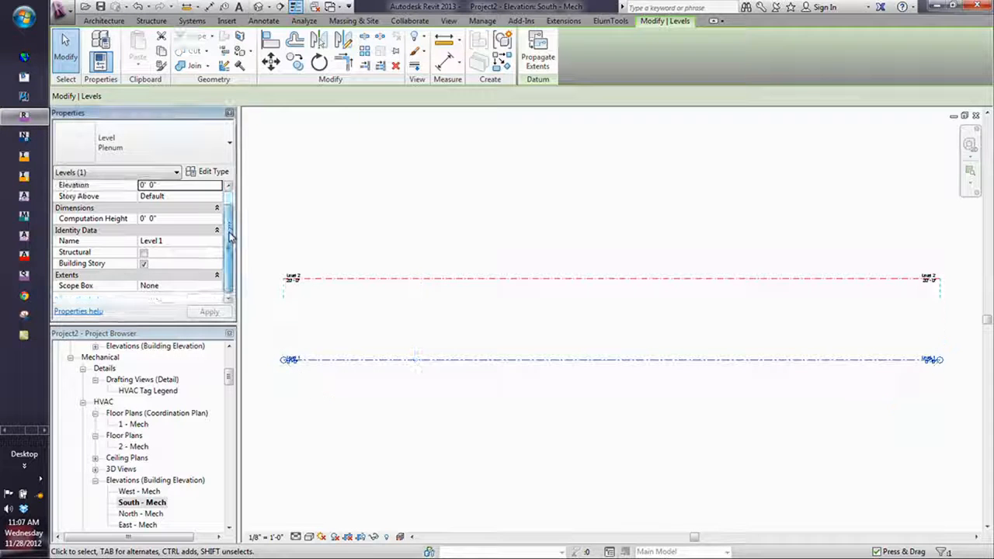
left_click(227, 142)
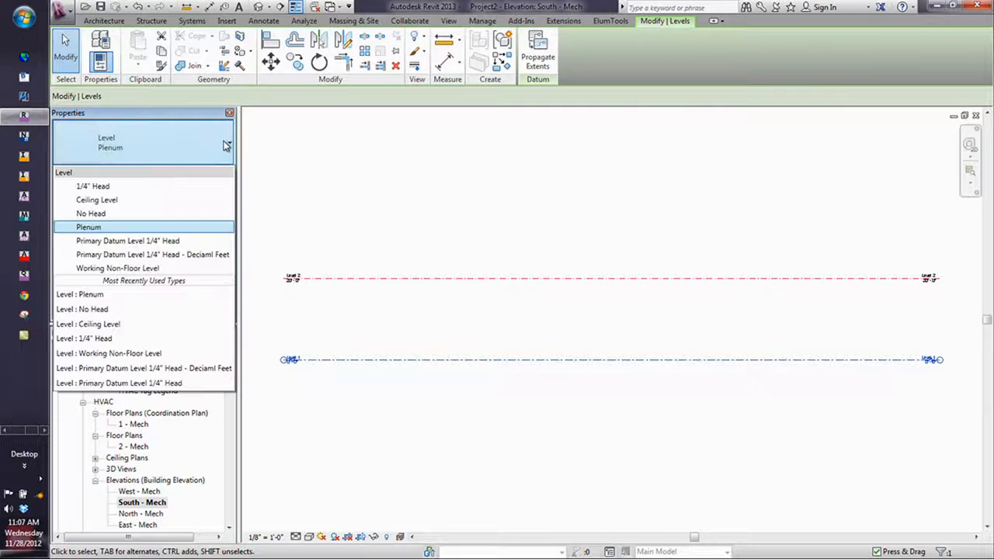
left_click(155, 241)
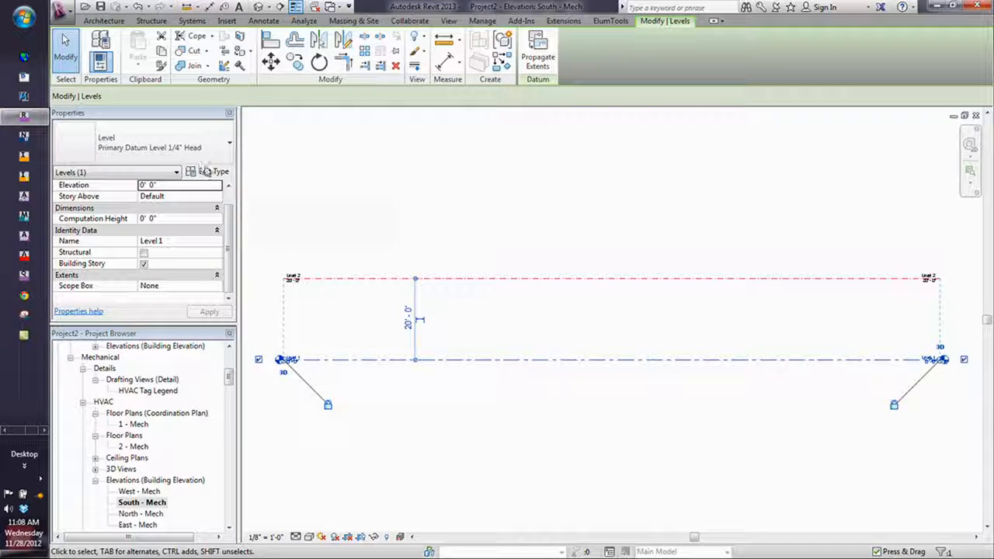
Change Level 1 to the Working Non-Floor Level type and deselect it
left_click(155, 142)
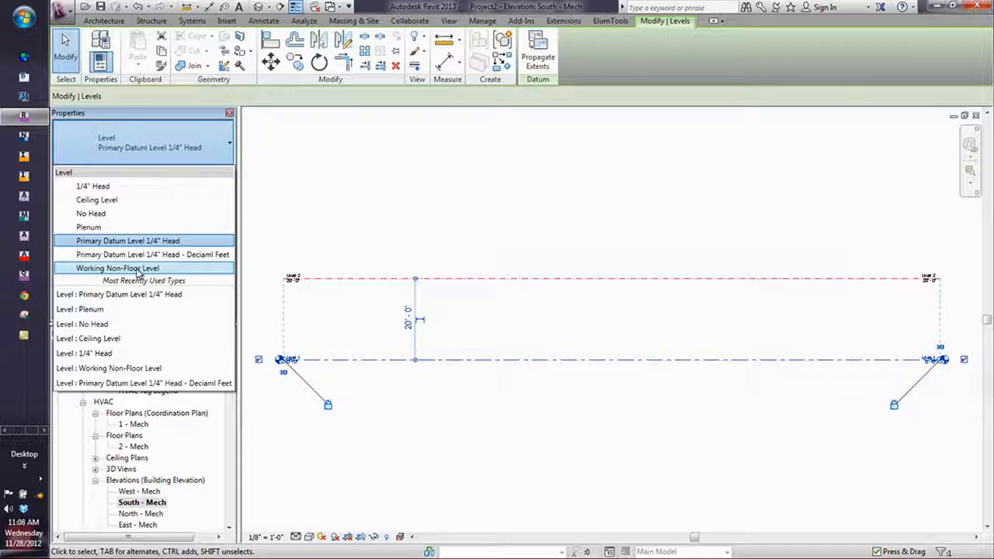
left_click(195, 269)
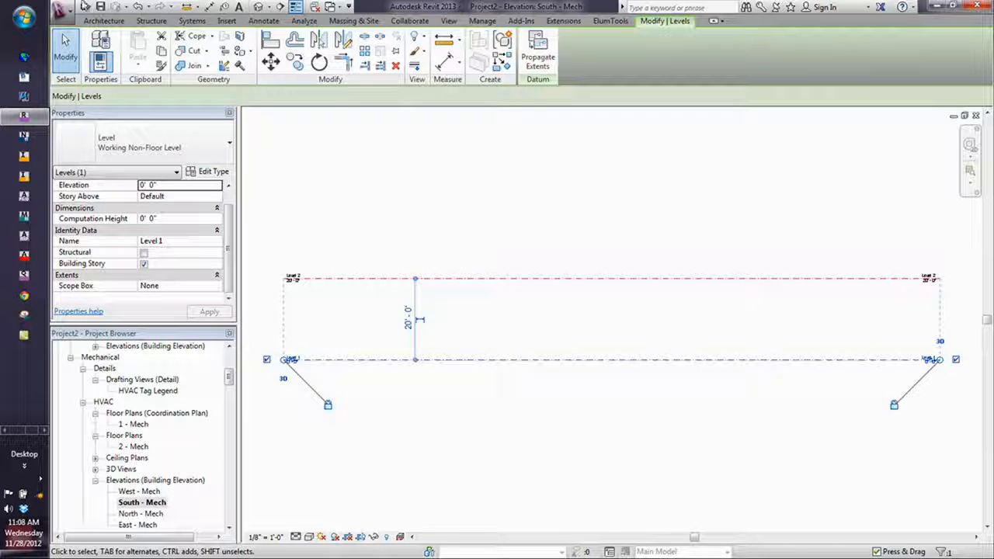
left_click(62, 9)
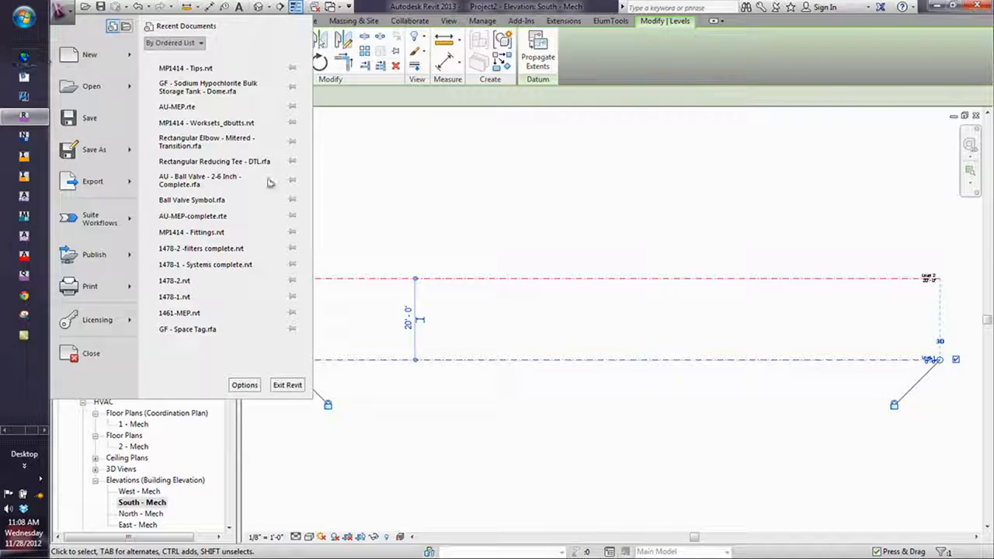
left_click(594, 195)
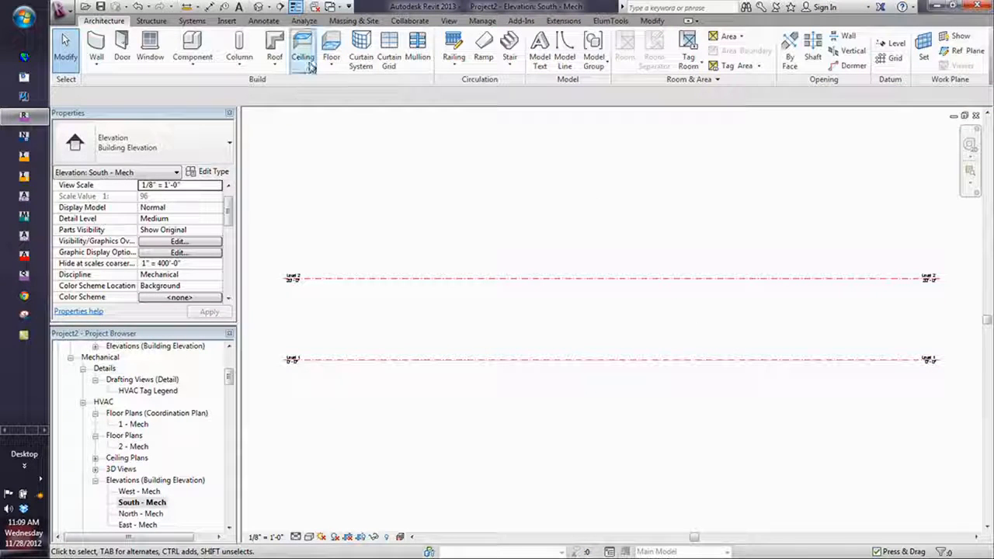
left_click(483, 22)
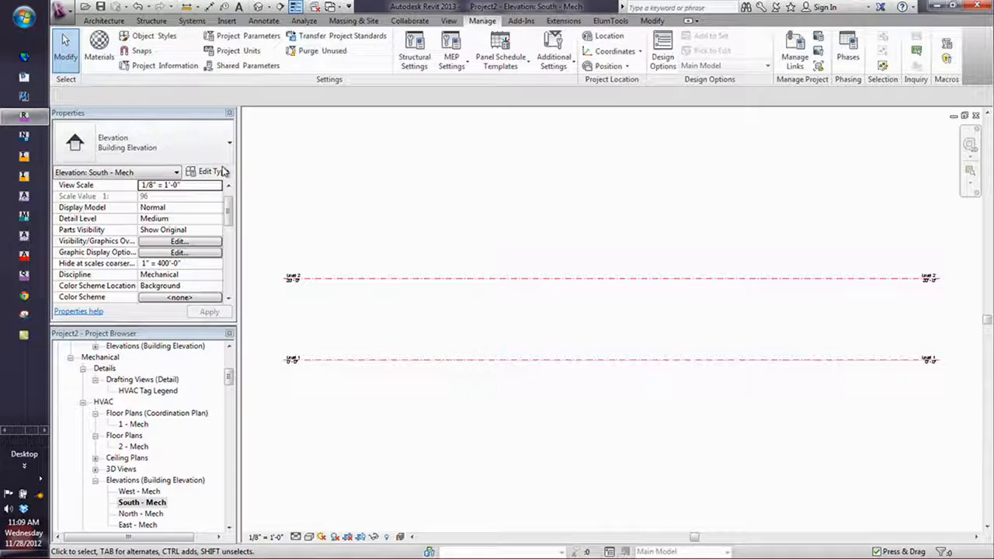
Review the Mechanical Equipment subcategories in the project's object styles and close them without making changes
left_click(148, 35)
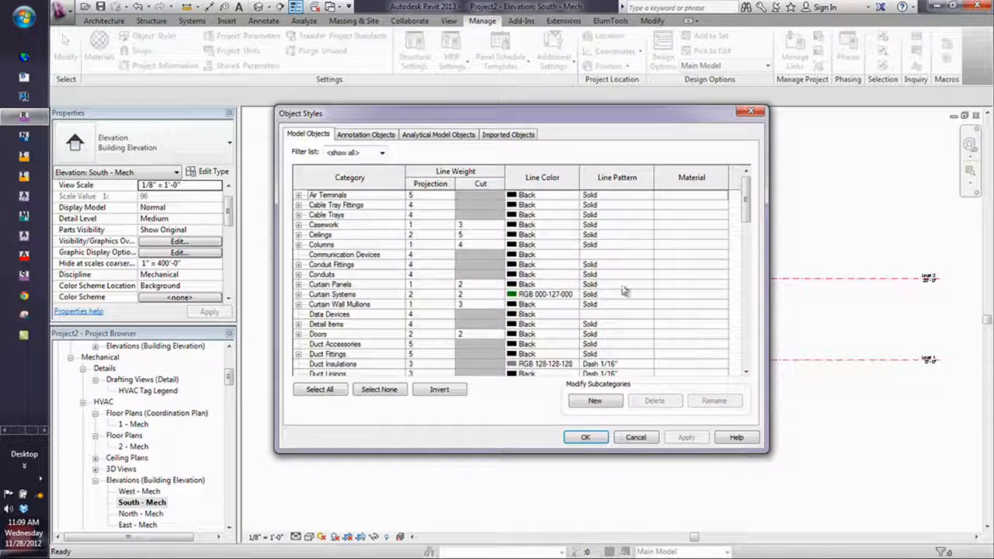
left_click_drag(750, 194, 751, 278)
left_click(298, 255)
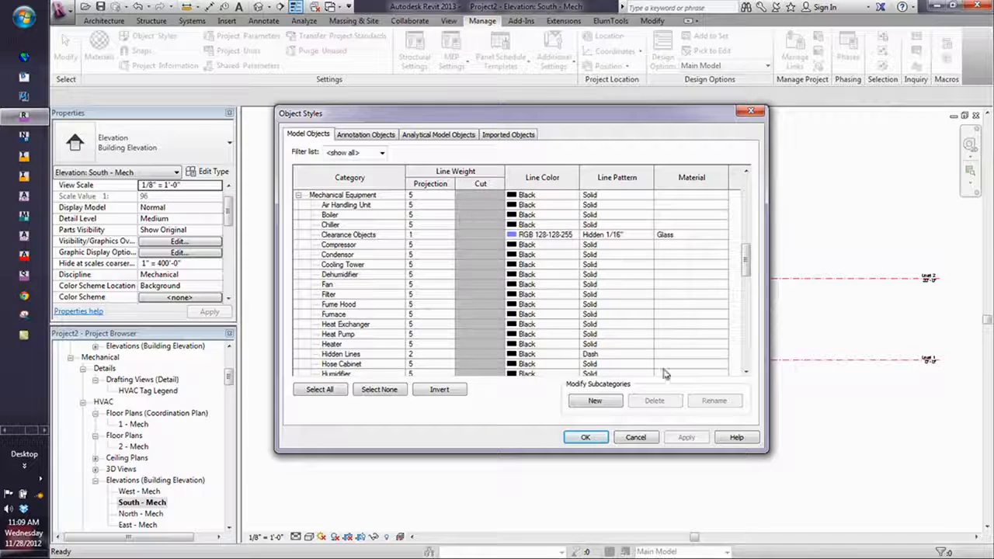
left_click(650, 439)
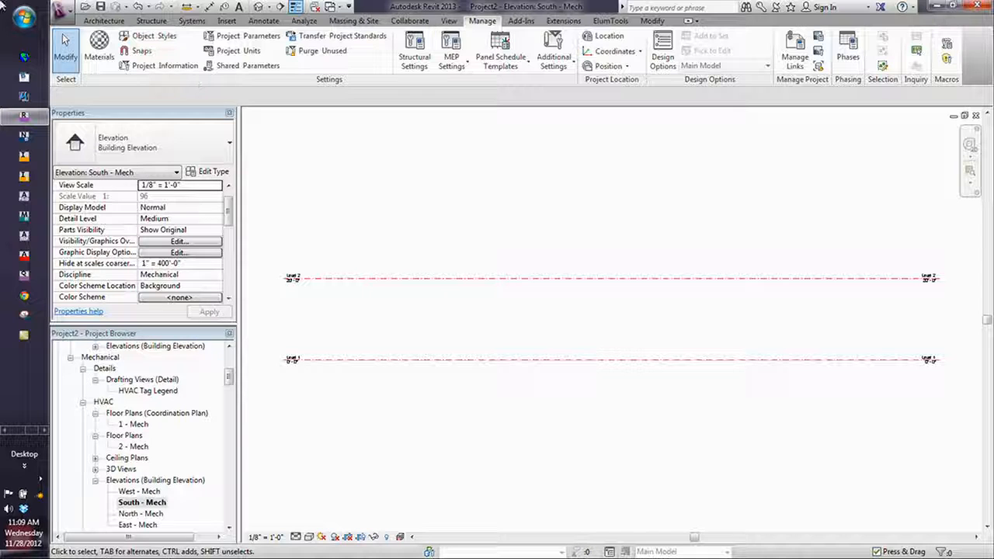
Open the GF - StarterFamily - Fan.rfa family from the 2013 content library's mechanical FansandBlowers folder
left_click(66, 12)
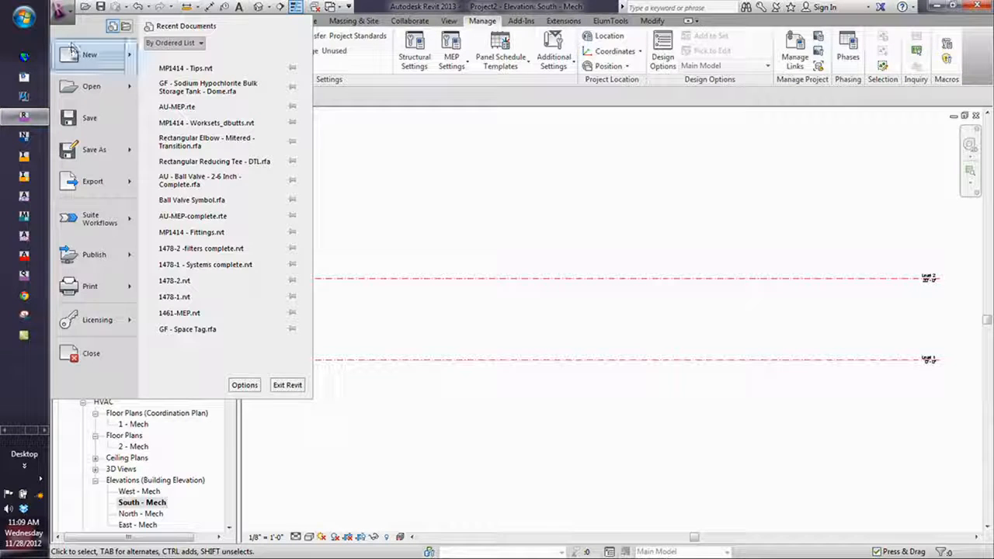
mouse_move(81, 82)
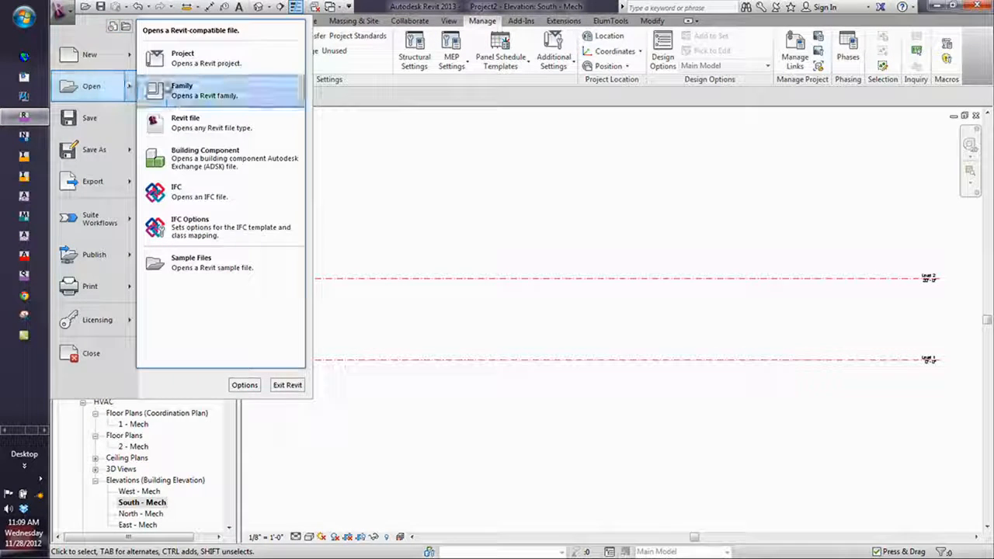
left_click(94, 89)
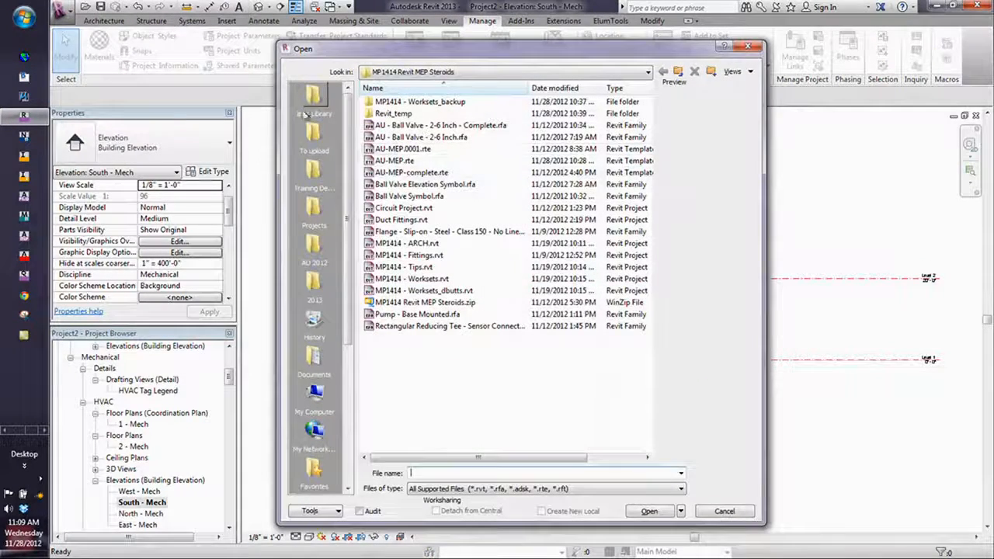
left_click(313, 288)
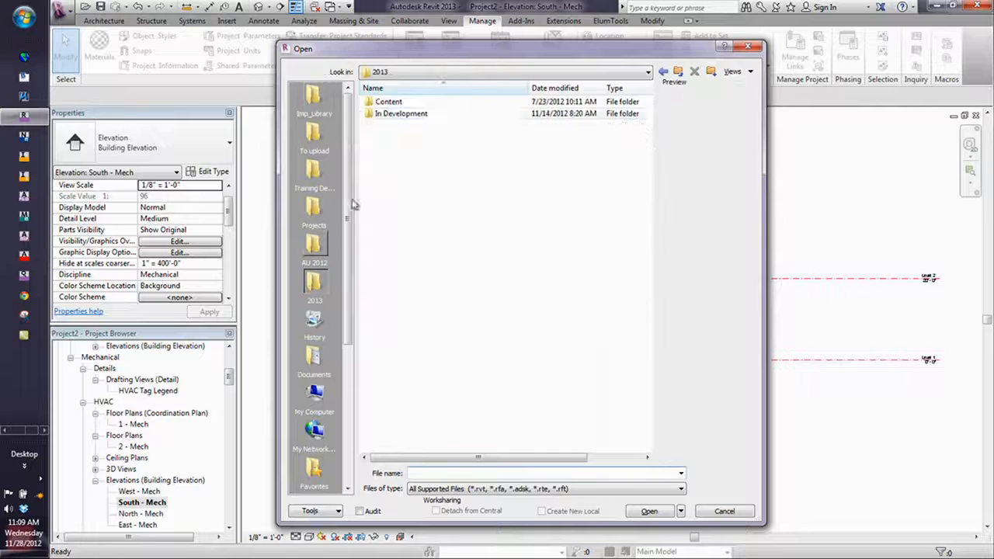
double_click(377, 106)
double_click(382, 115)
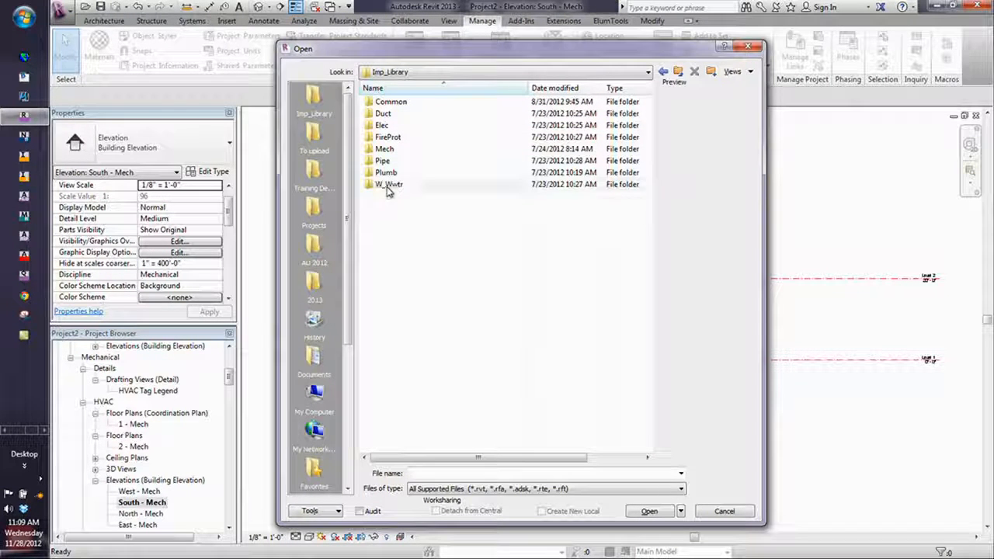
double_click(384, 149)
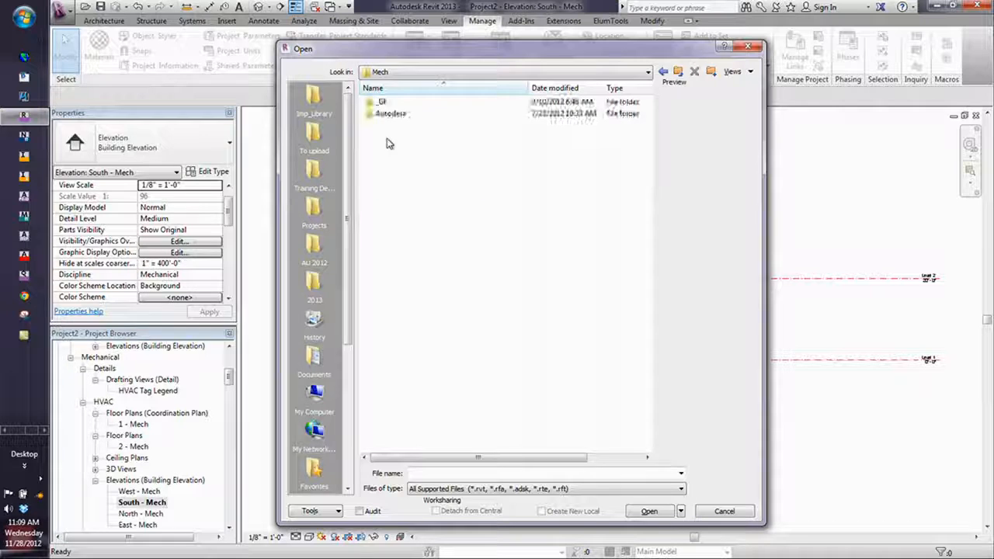
double_click(381, 103)
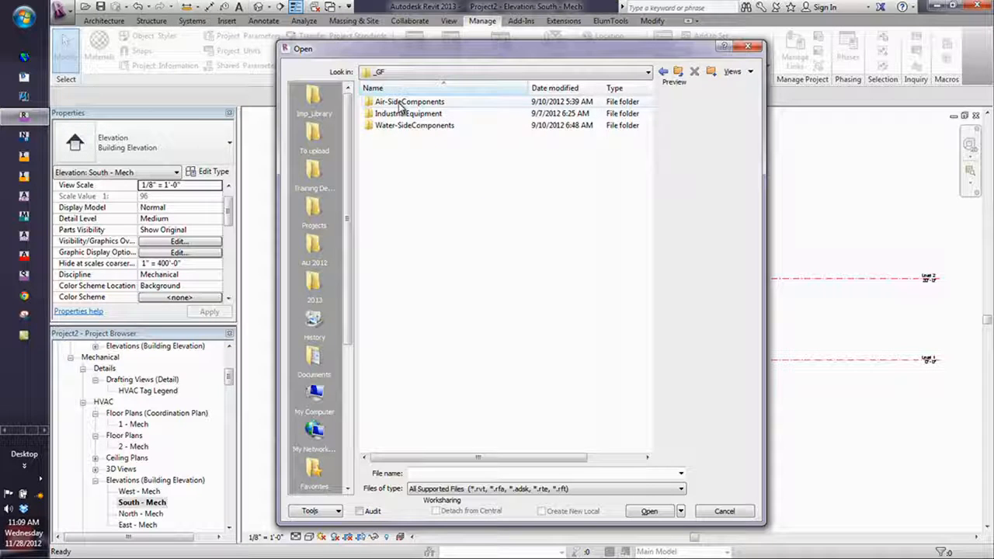
double_click(403, 104)
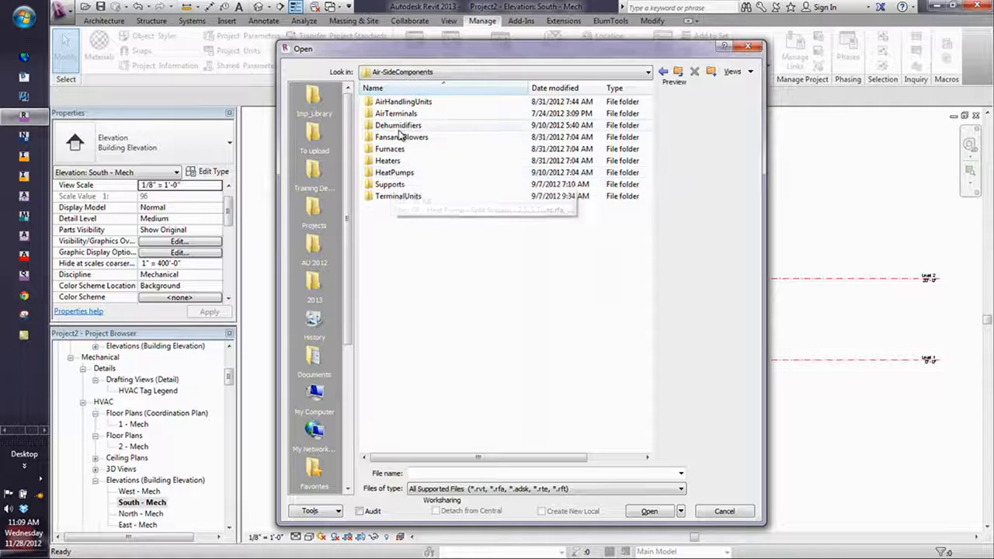
double_click(400, 136)
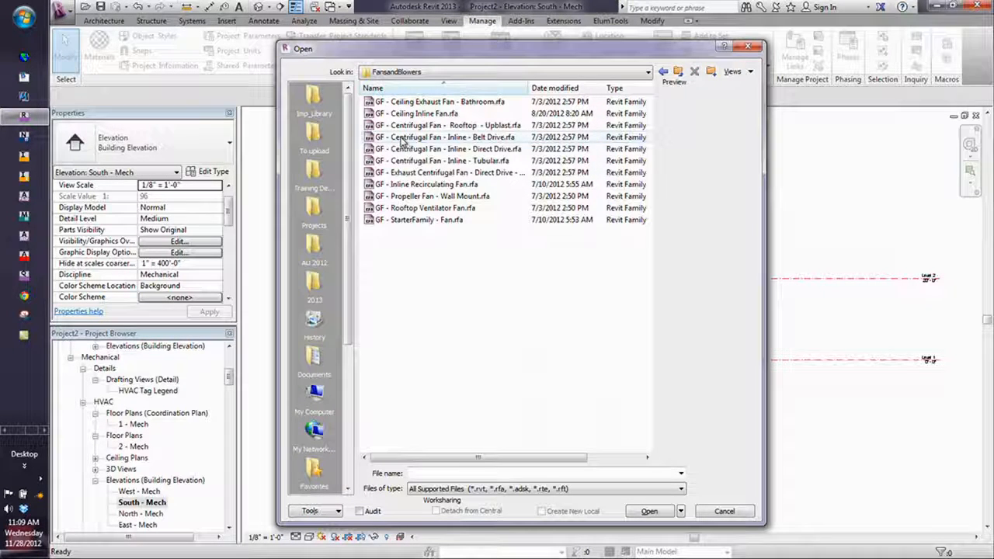
left_click(426, 222)
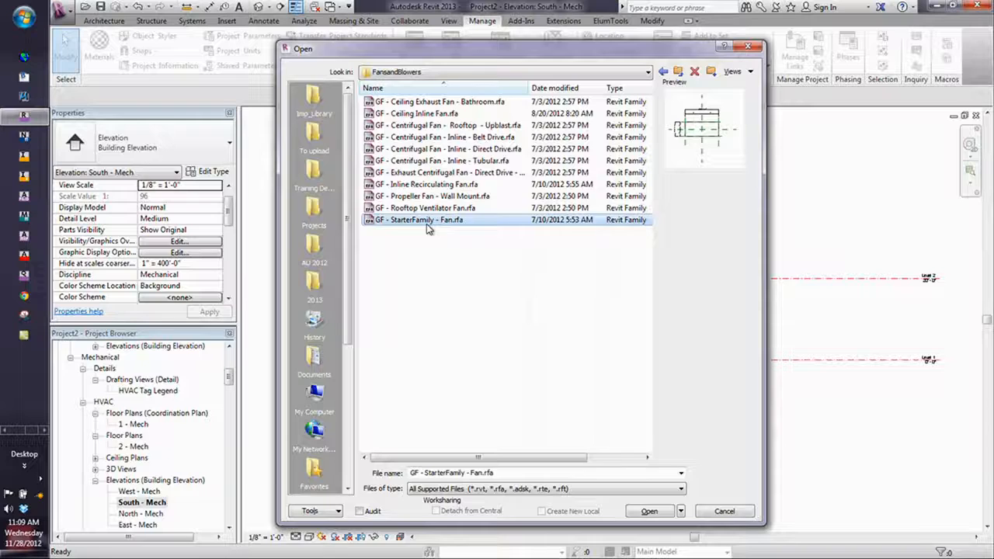
double_click(426, 221)
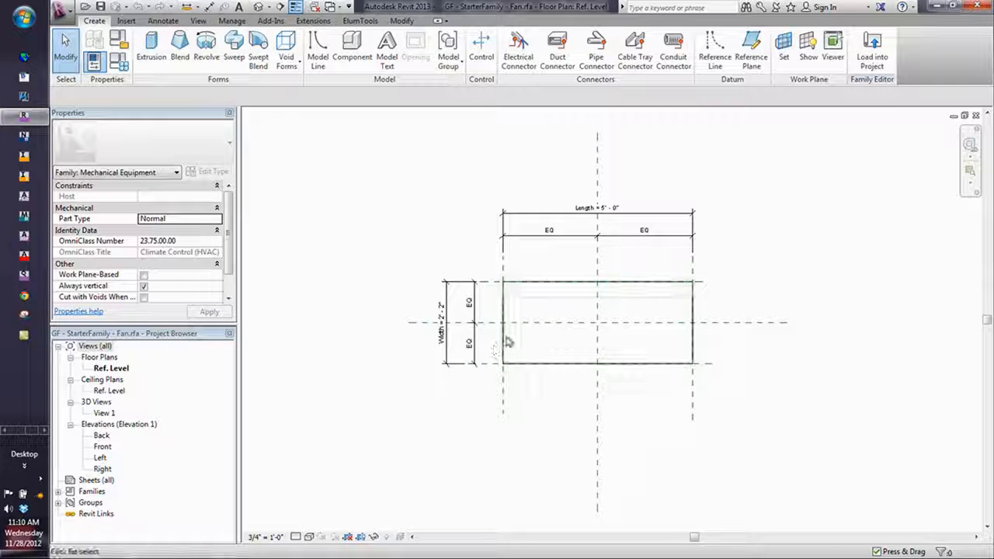
Inspect the fan extrusion's subcategory and the family's type parameters, and close the fan family
left_click(507, 337)
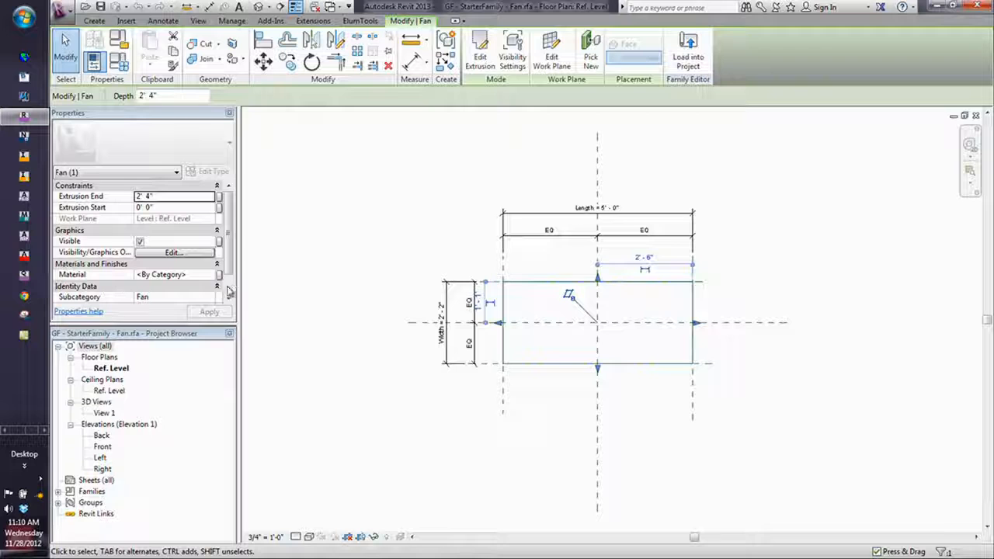
left_click(118, 61)
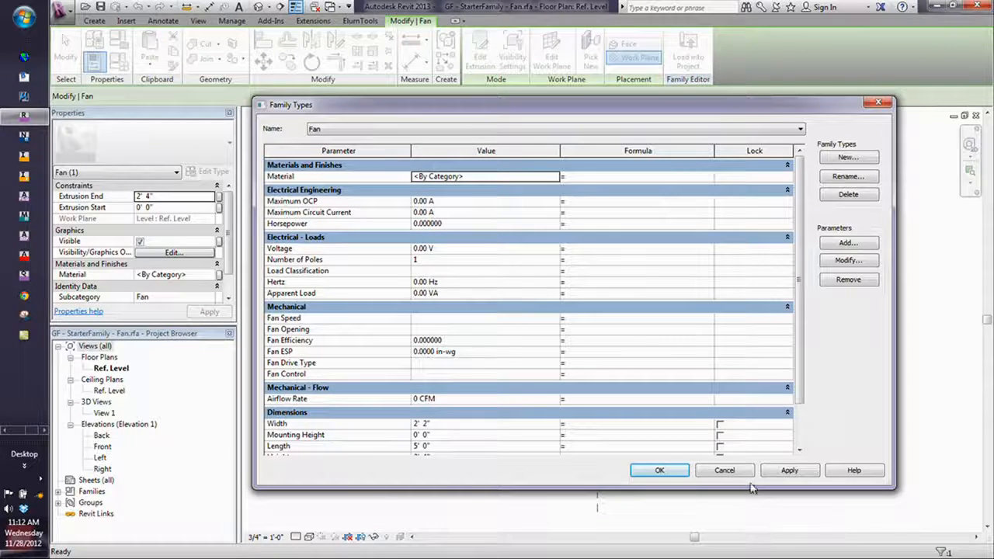
left_click(721, 470)
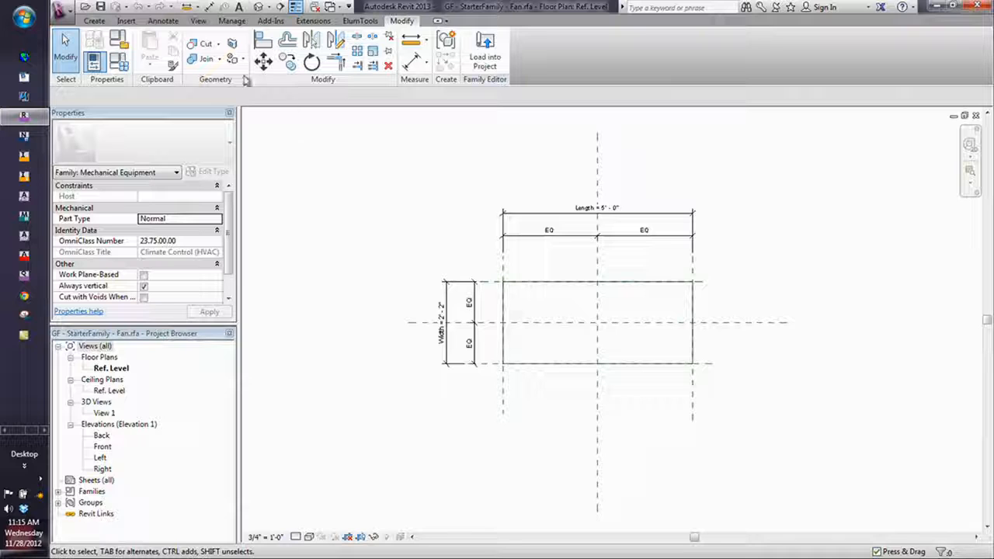
left_click(976, 116)
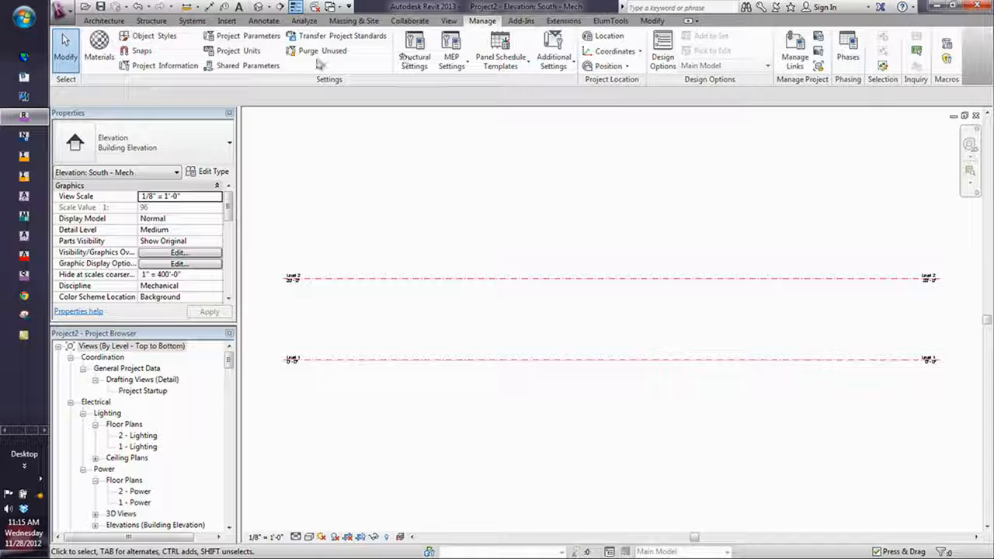
Start a new instance project parameter of type Length, grouped under Dimensions, and name it CEL
left_click(247, 36)
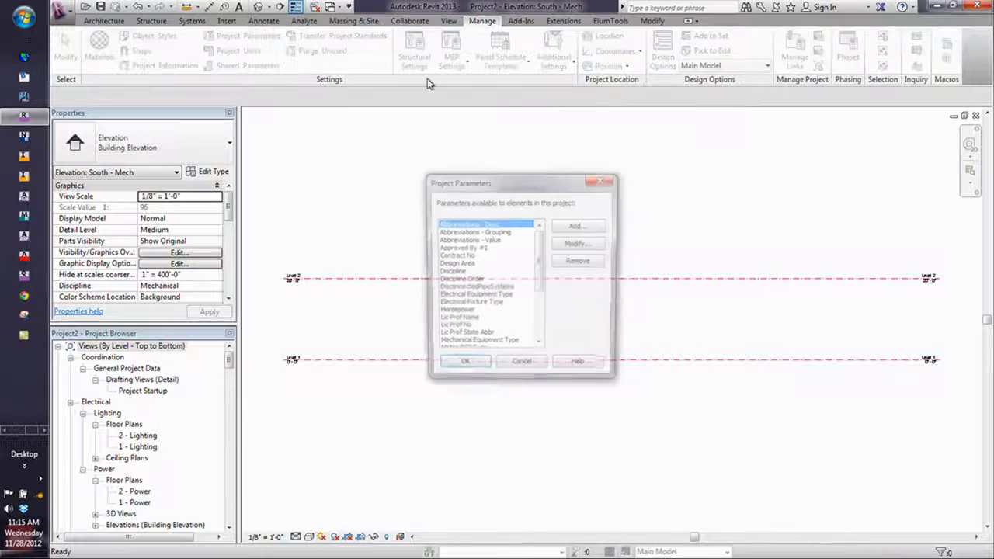
left_click(580, 226)
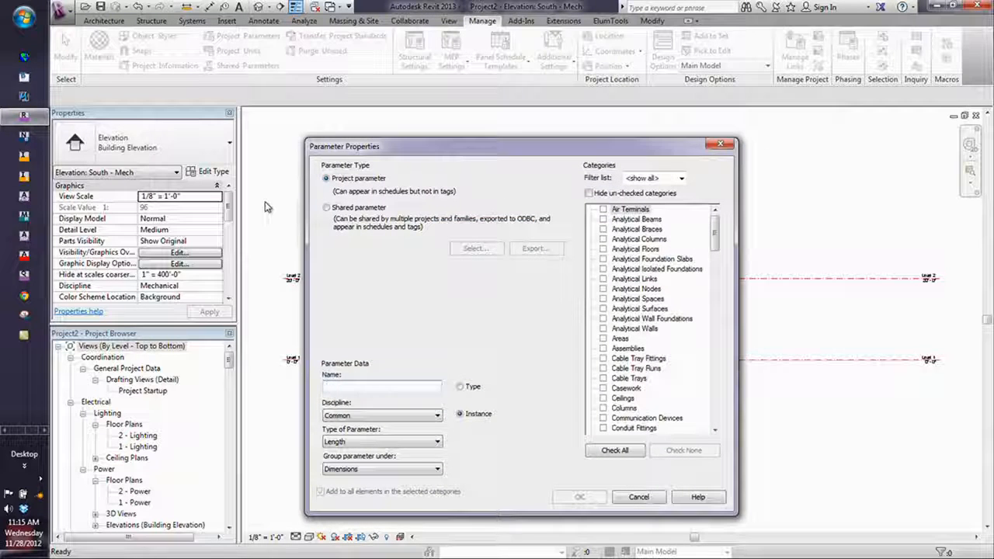
left_click(327, 207)
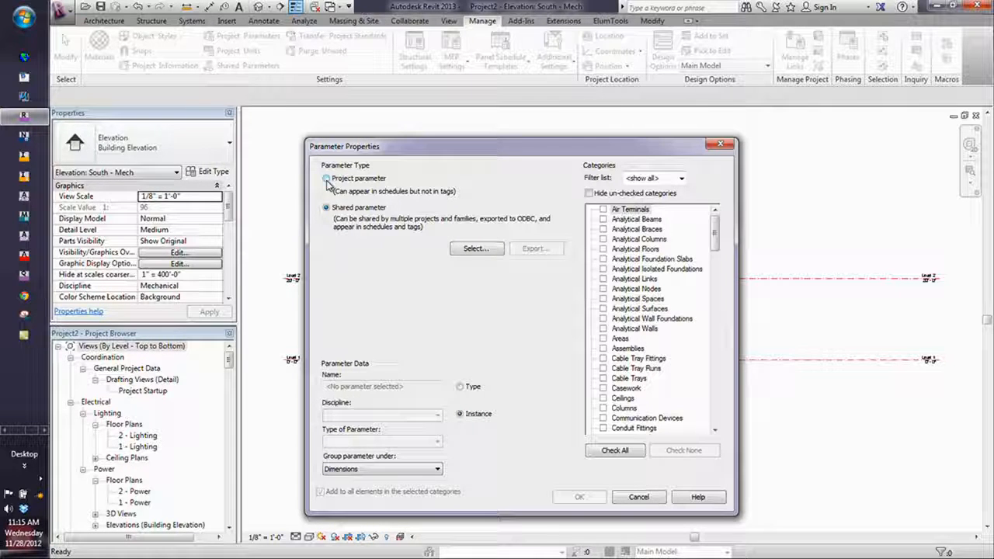
left_click(326, 179)
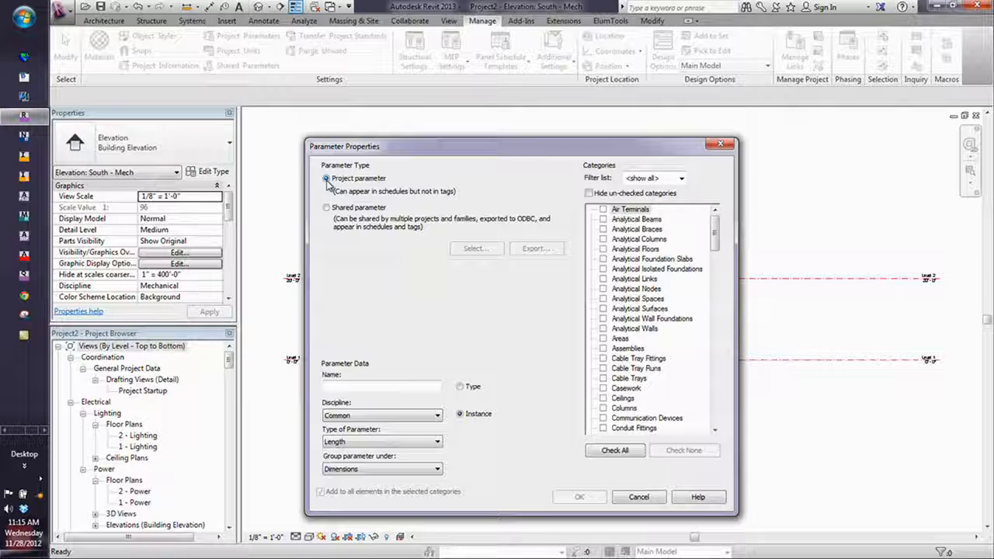
left_click(356, 386)
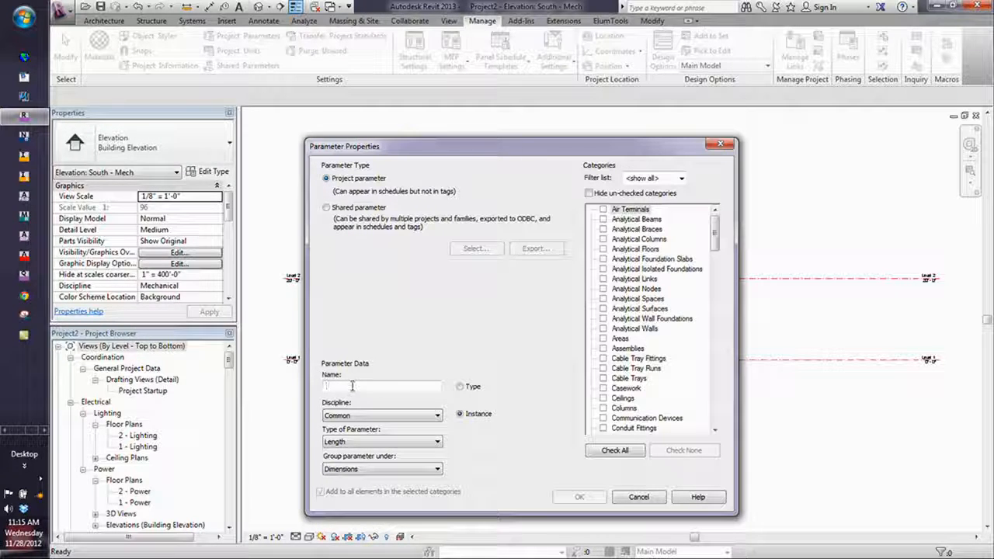
type("ce")
key("BackSpace")
key("BackSpace")
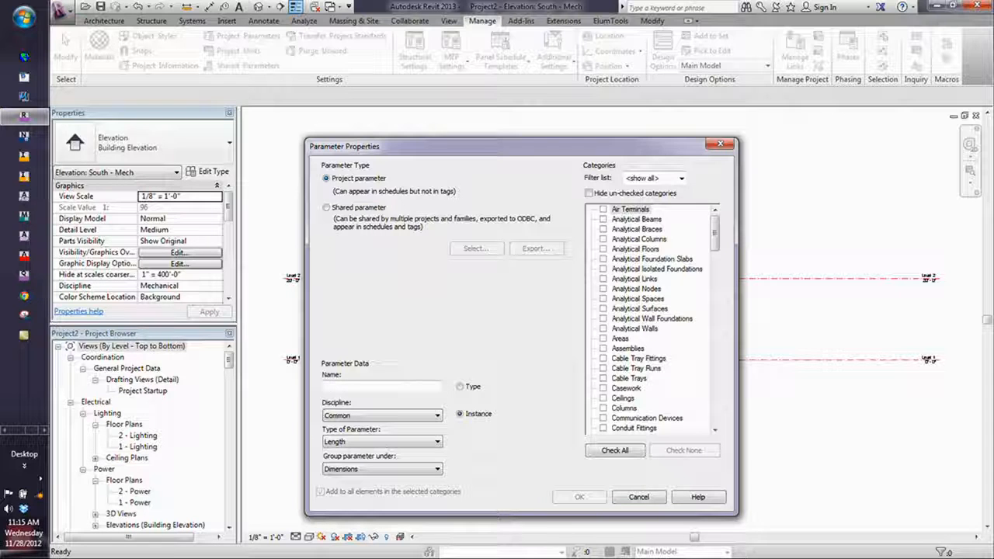
type("CEL")
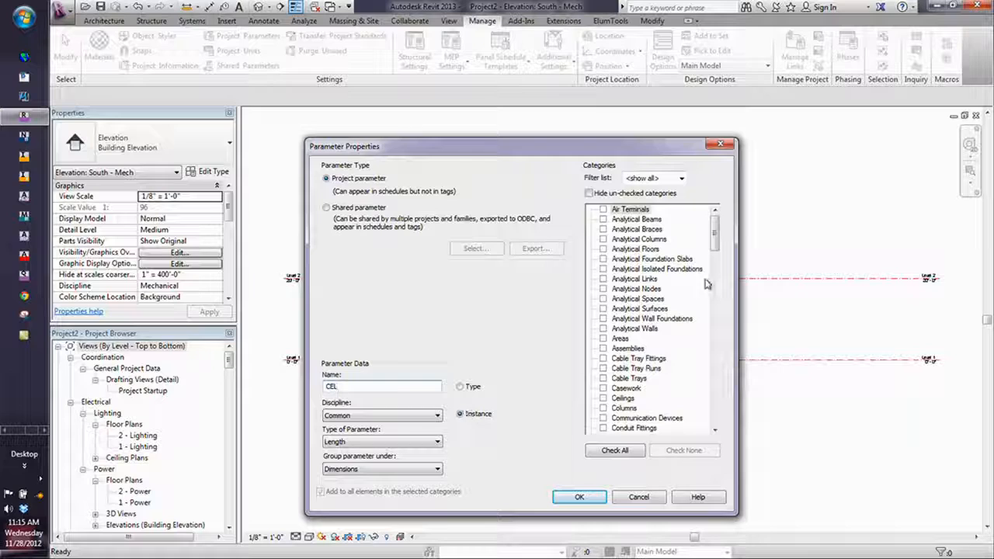
Assign the CEL parameter to the Pipes category and accept the project parameters
left_click_drag(715, 233, 730, 340)
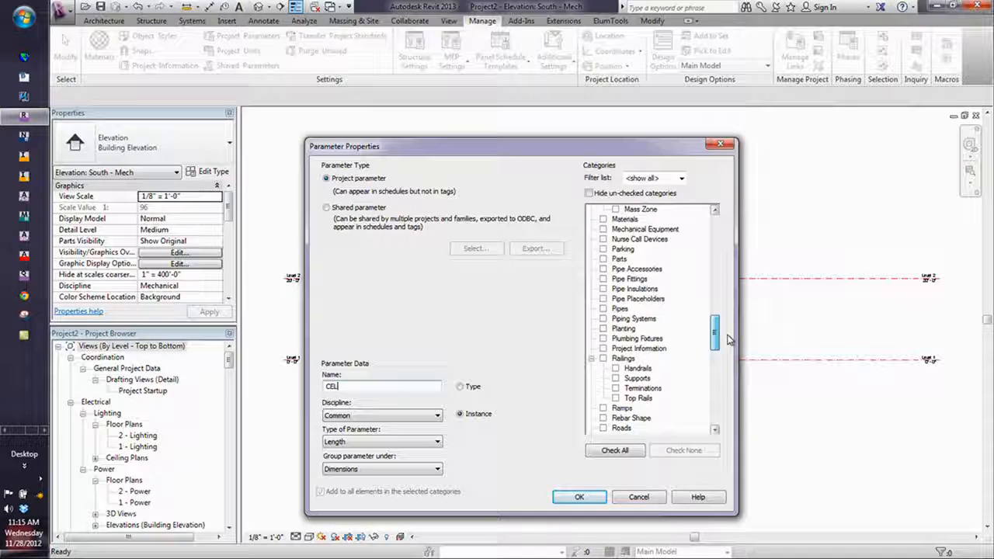
left_click(605, 310)
left_click(579, 496)
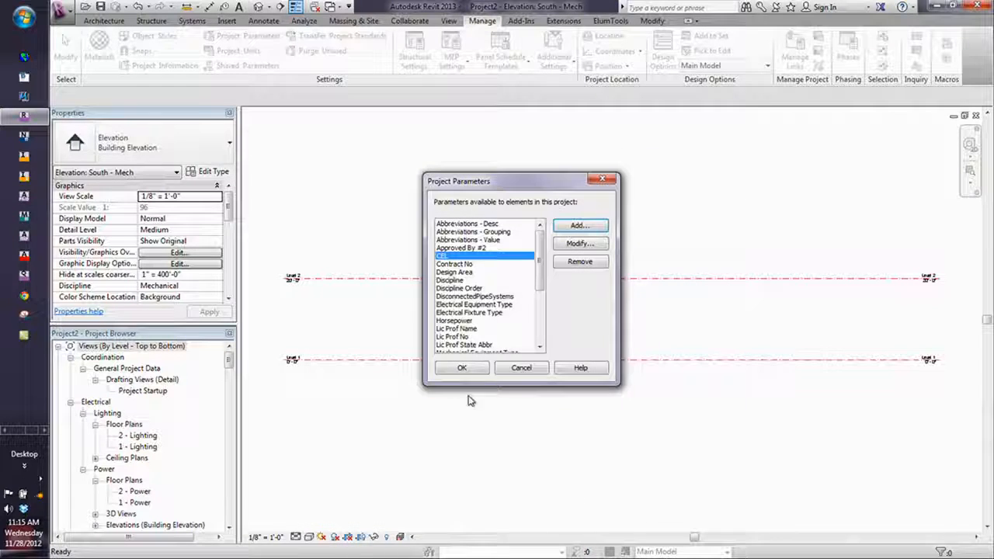
left_click(461, 368)
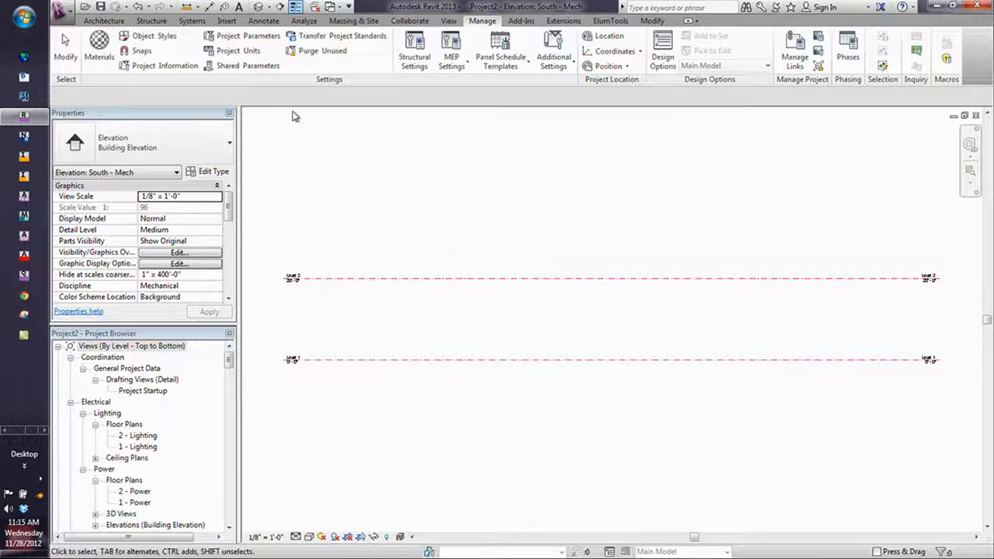
Draw a short horizontal 6" Standard pipe at a 9' 0" offset in the HVAC 1 - Mech coordination plan
mouse_move(229, 360)
left_mouse_down()
mouse_move(231, 388)
mouse_move(243, 362)
mouse_move(241, 376)
left_mouse_up()
double_click(133, 424)
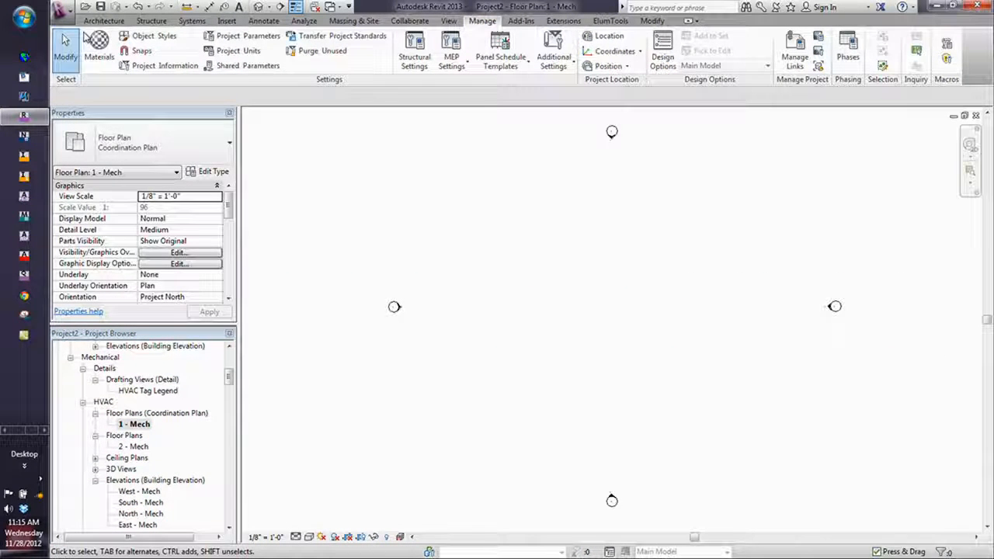
left_click(192, 20)
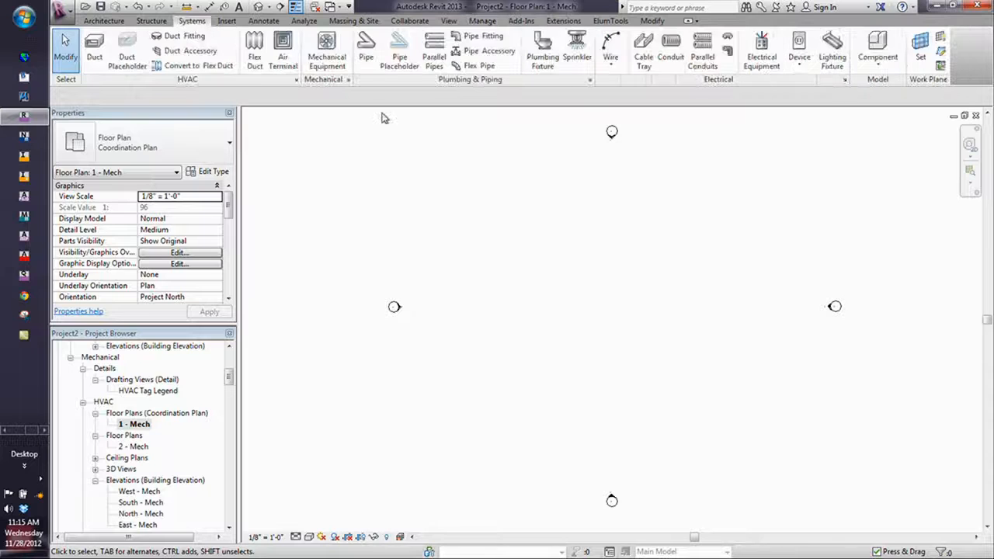
left_click(366, 49)
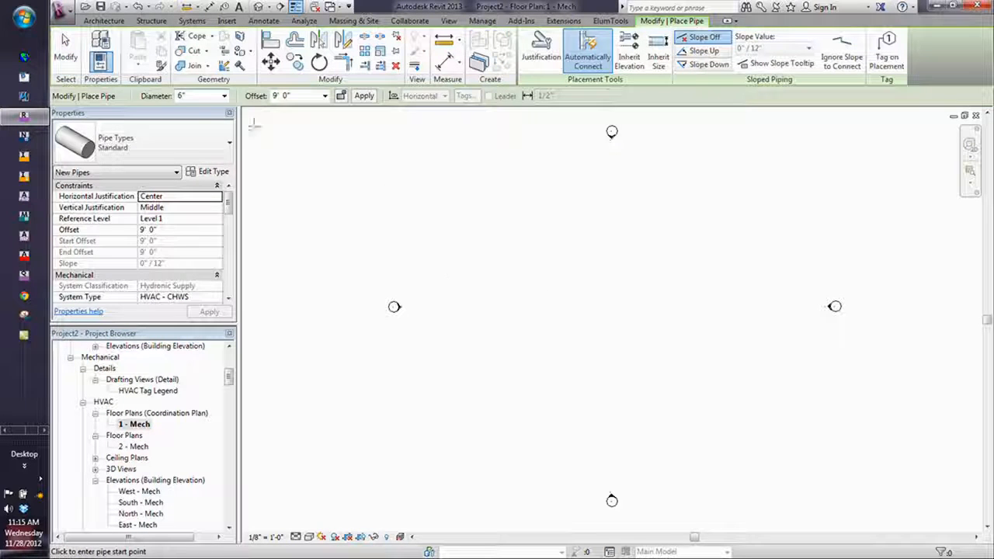
left_click(472, 293)
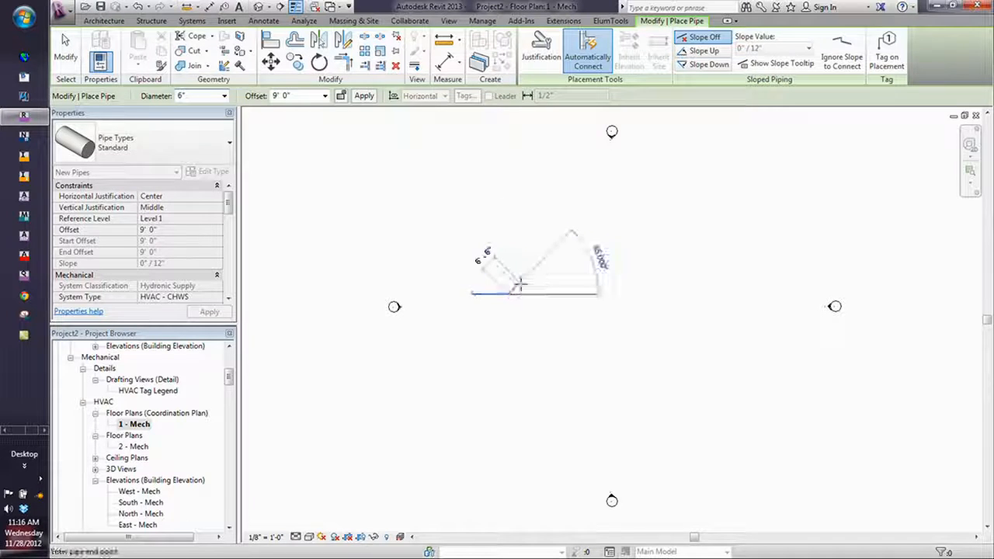
left_click(519, 287)
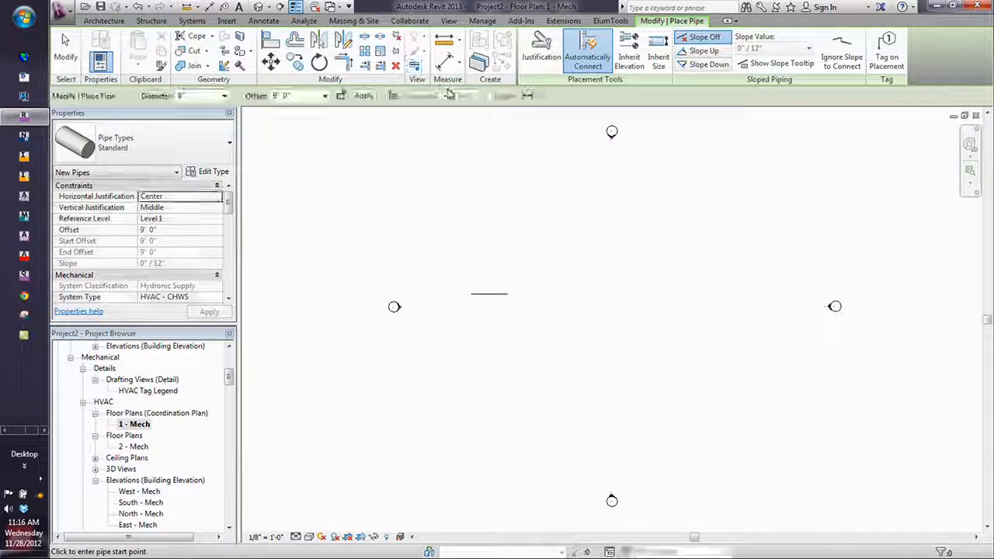
key("Escape")
left_click(449, 21)
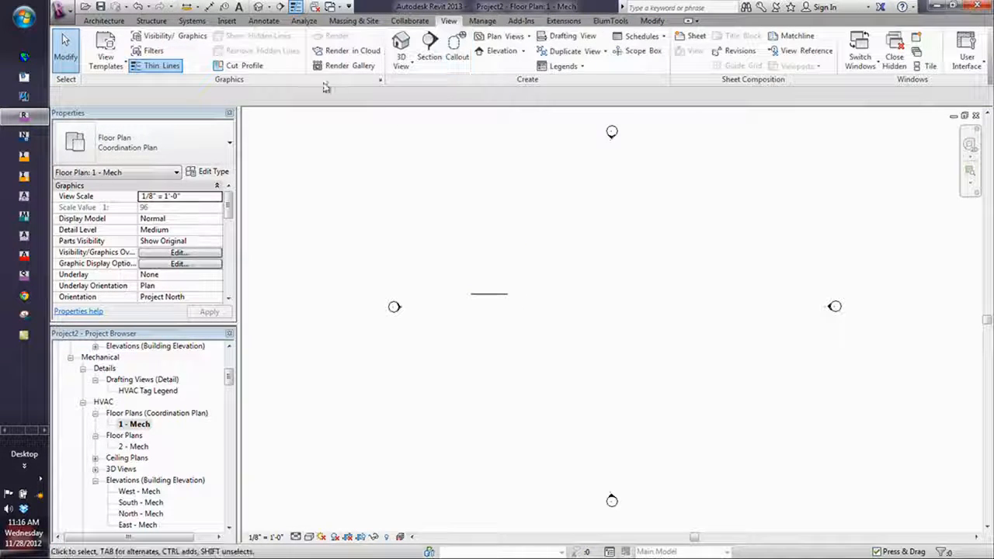
left_click(481, 21)
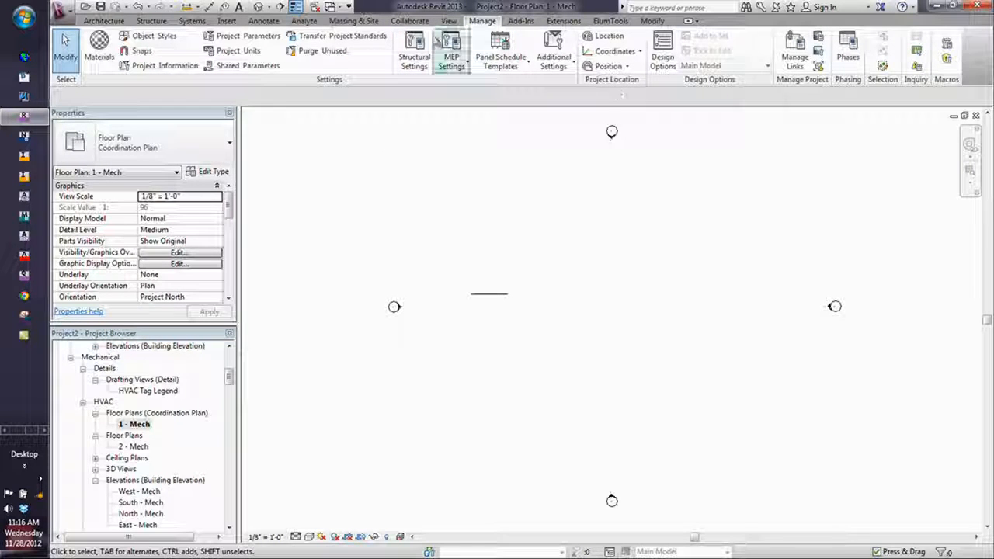
Create a new building component schedule for the Pipes category in the New Construction phase
left_click(449, 20)
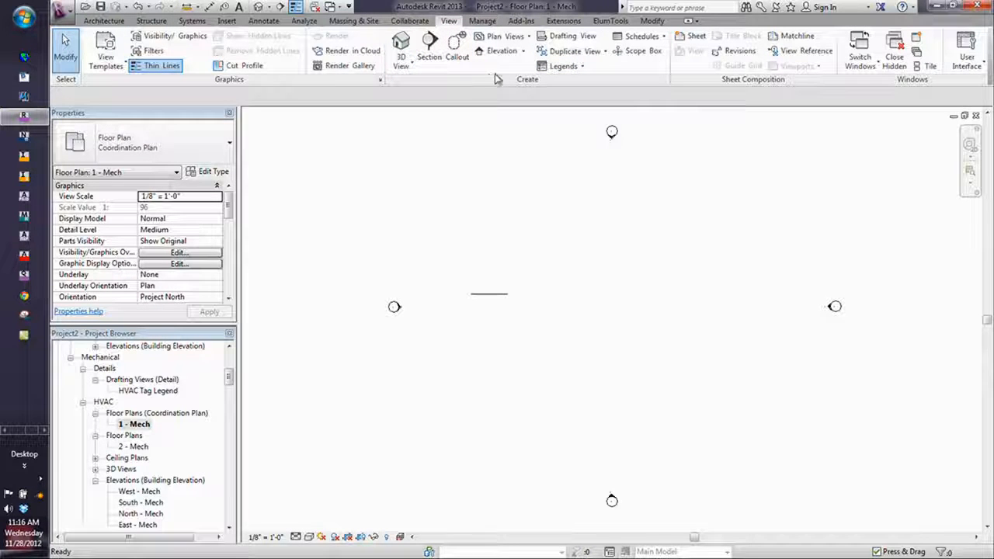
left_click(666, 38)
left_click(651, 61)
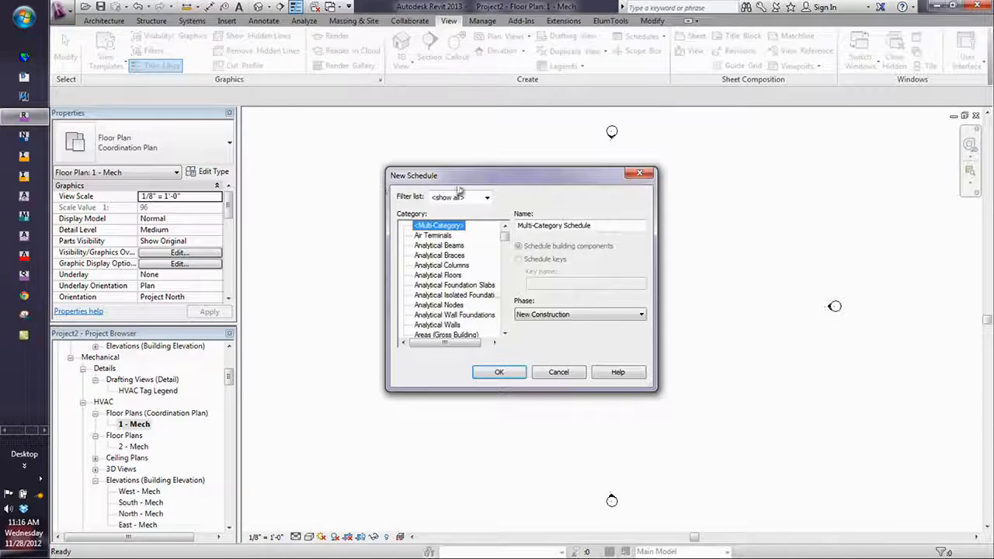
left_click_drag(505, 236, 519, 286)
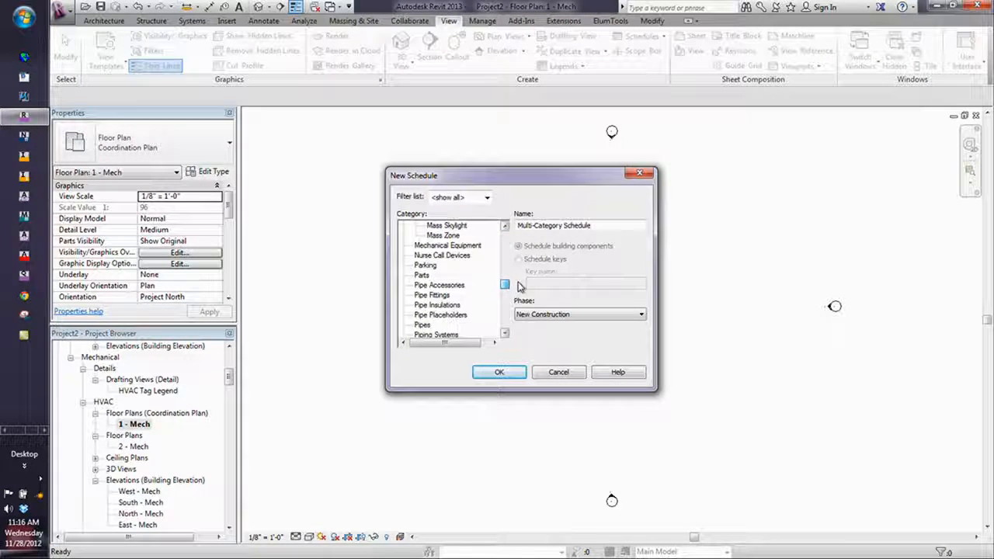
left_click(422, 324)
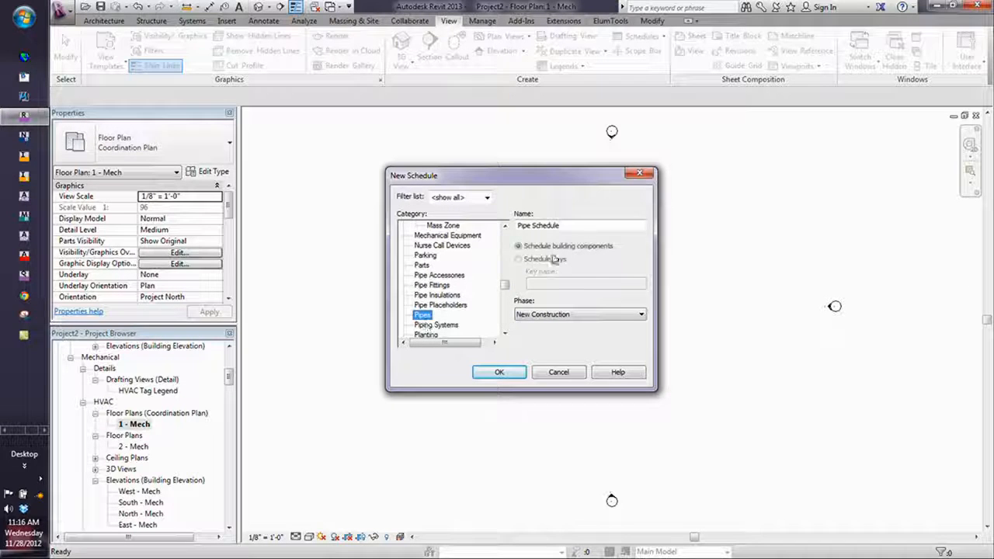
left_click(498, 371)
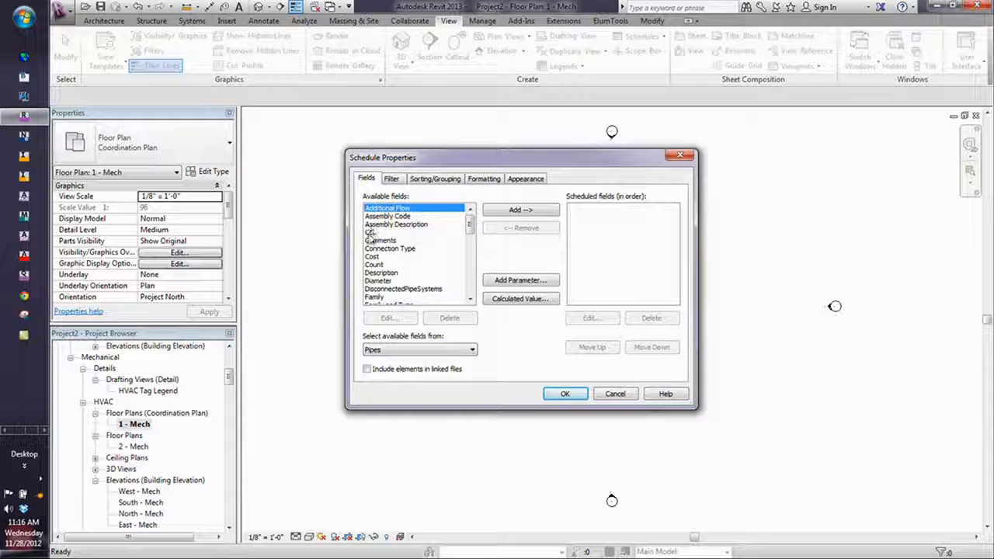
Add the Length and CEL fields to the pipe schedule, in that order
left_click_drag(471, 218, 471, 251)
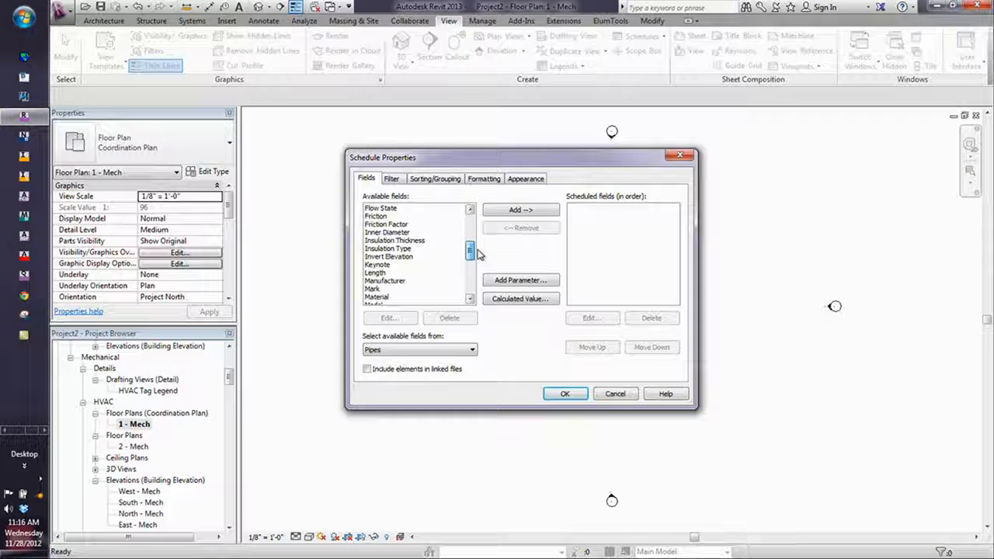
double_click(375, 273)
left_click_drag(471, 252, 469, 224)
double_click(371, 216)
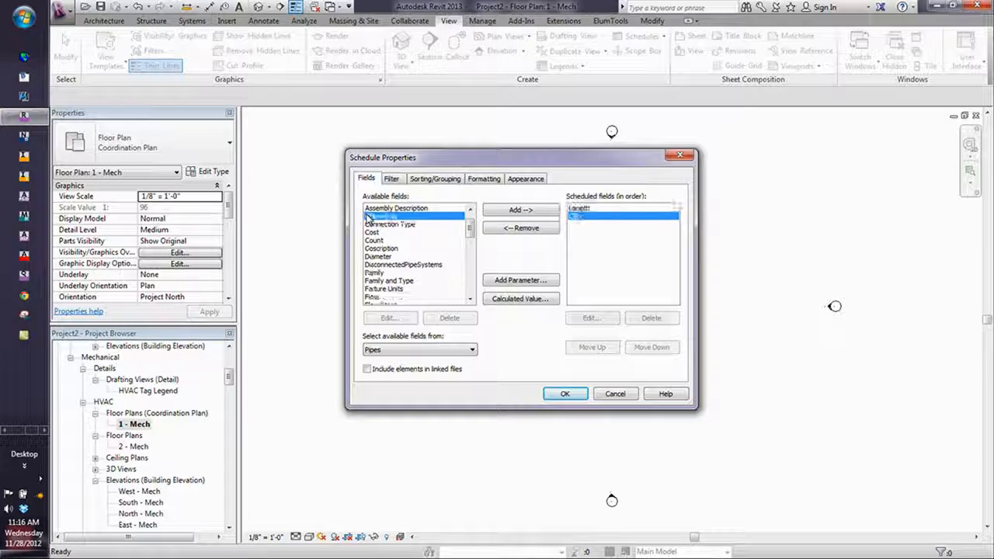
Start a formula-based calculated value named True Pipe Linegth and set its type to Length
left_click(519, 298)
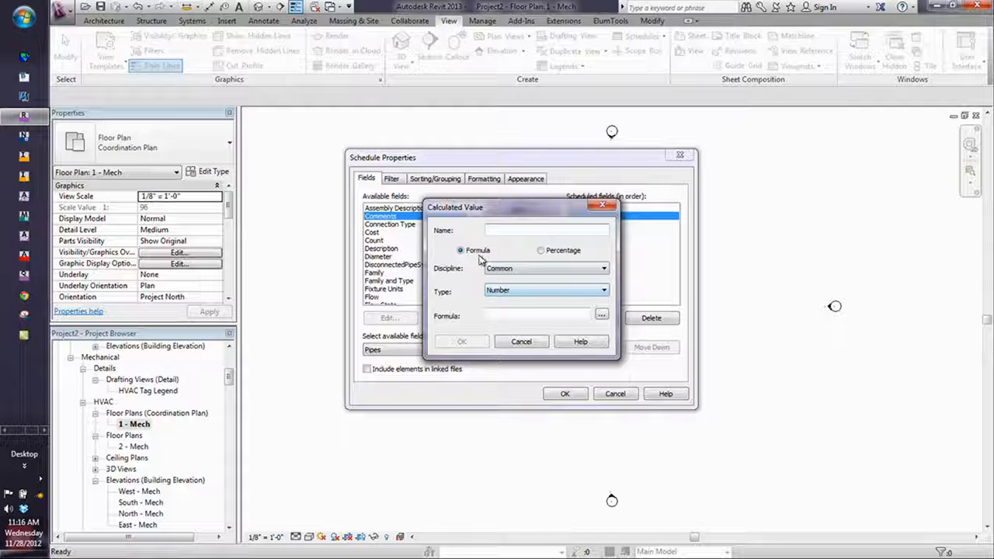
type("tRU")
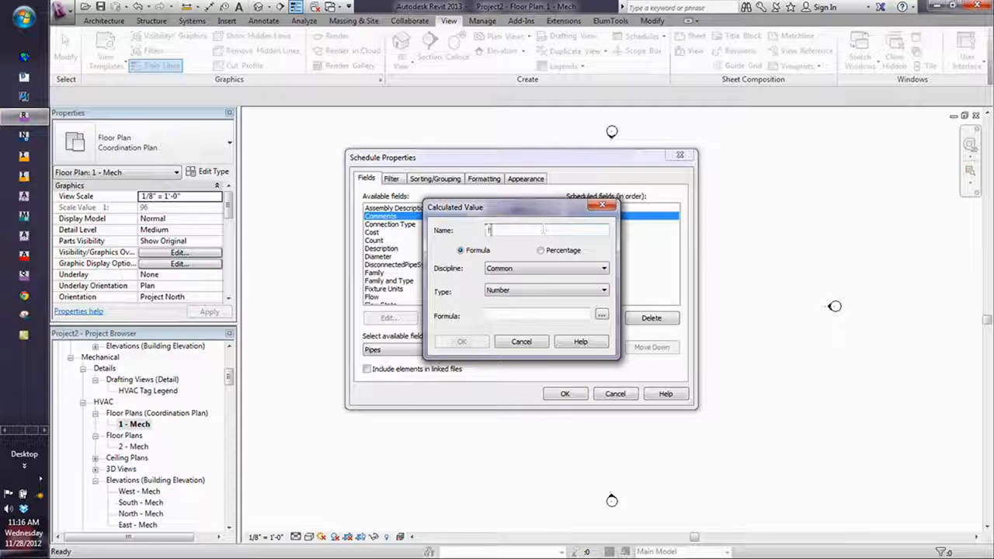
key("BackSpace")
key("BackSpace")
key("BackSpace")
key("Caps_Lock")
type("Tru")
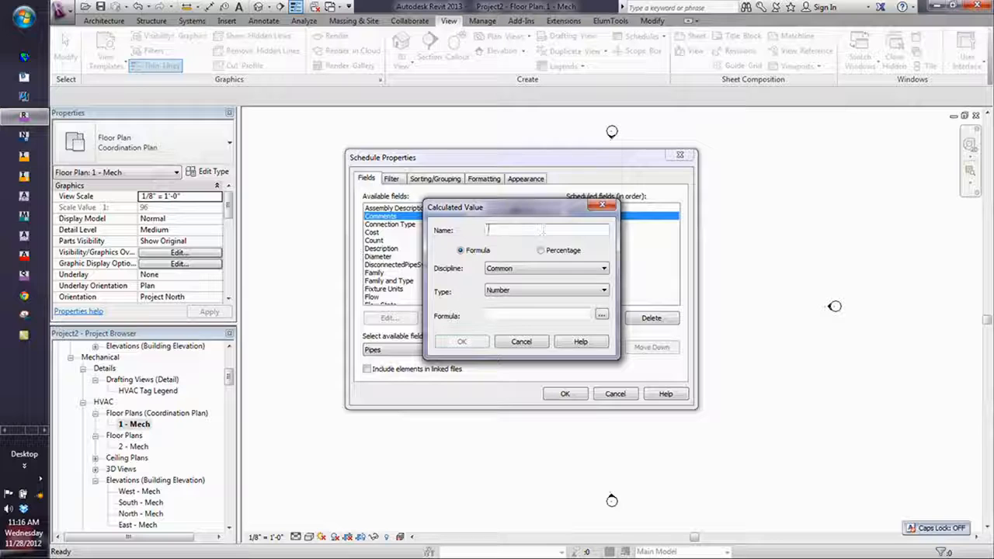
type("r")
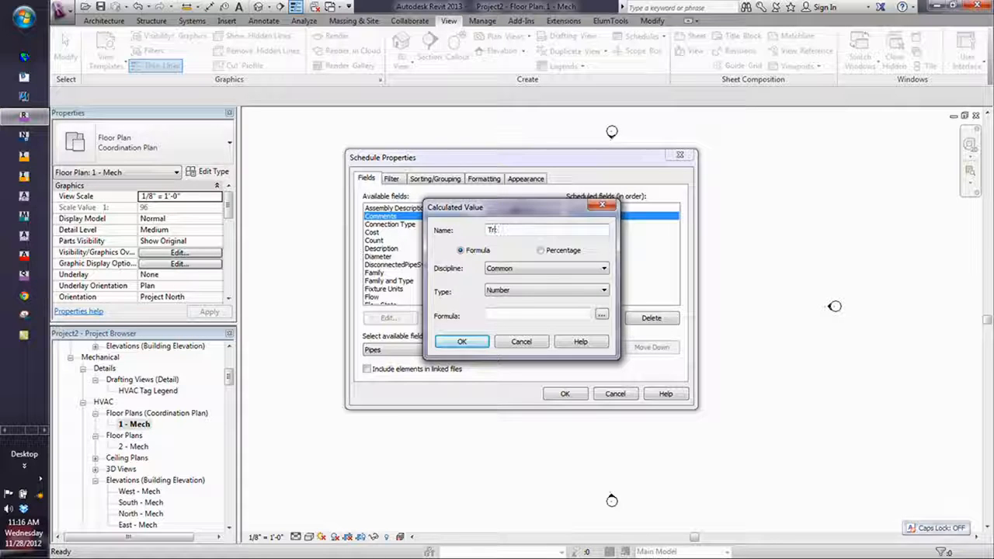
type("ue Pipe Linegth")
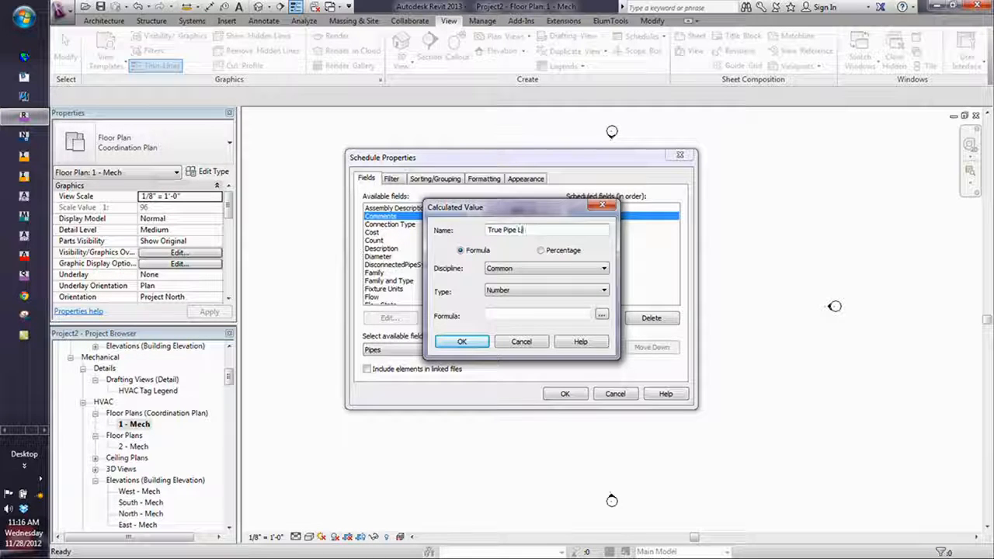
left_click(516, 291)
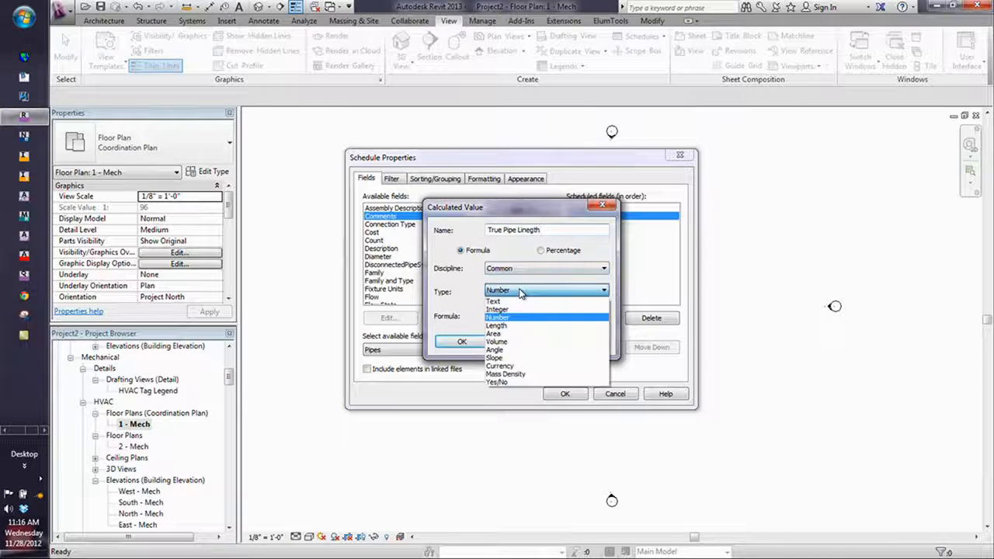
left_click(496, 326)
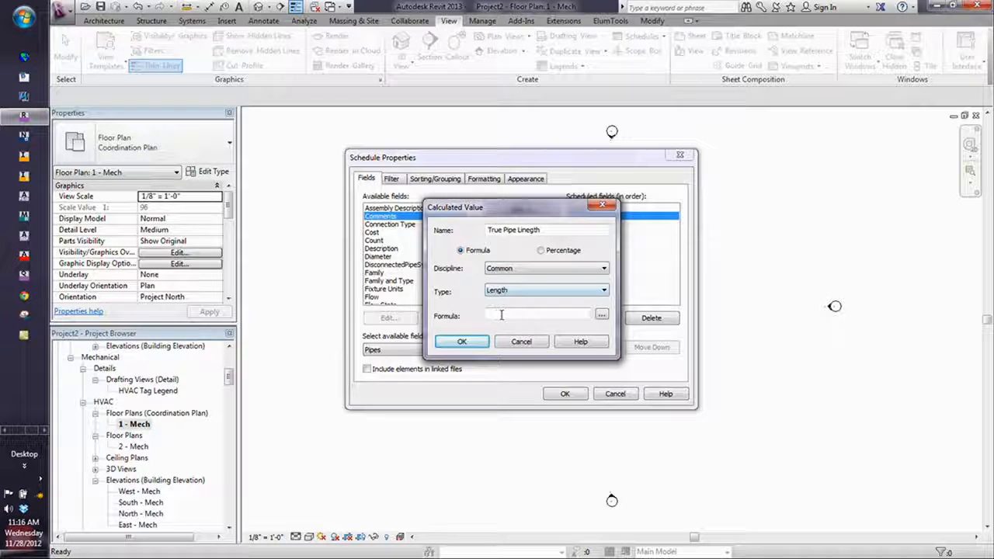
Build the calculated value's formula as Length + CEL from the schedule fields and accept it
left_click(602, 315)
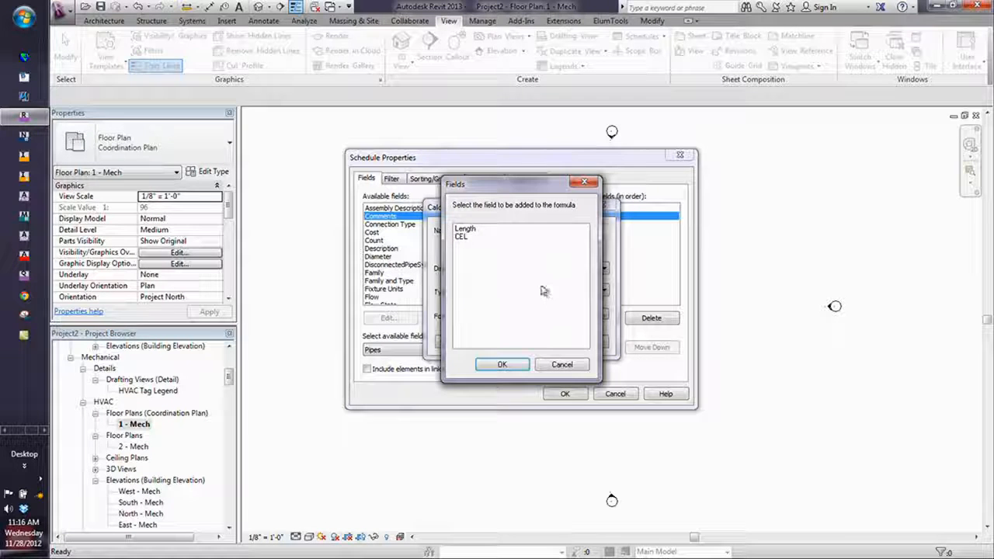
left_click(465, 228)
left_click(502, 365)
type("+")
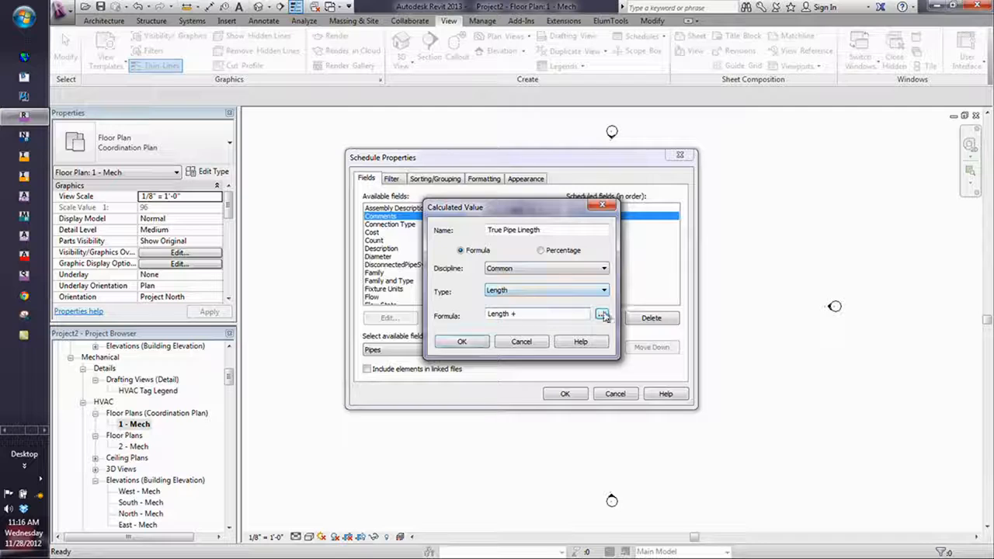
left_click(602, 314)
left_click(467, 230)
left_click(464, 237)
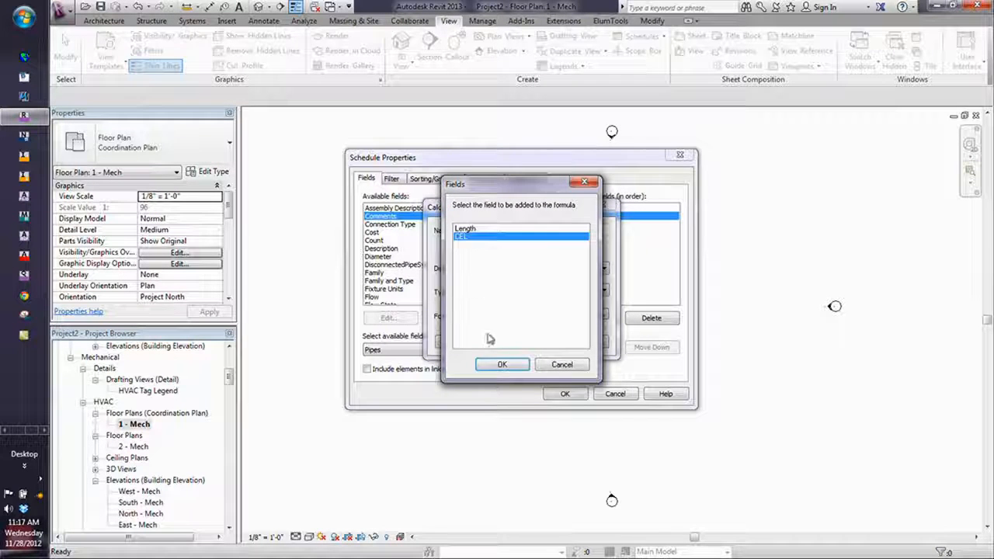
left_click(502, 364)
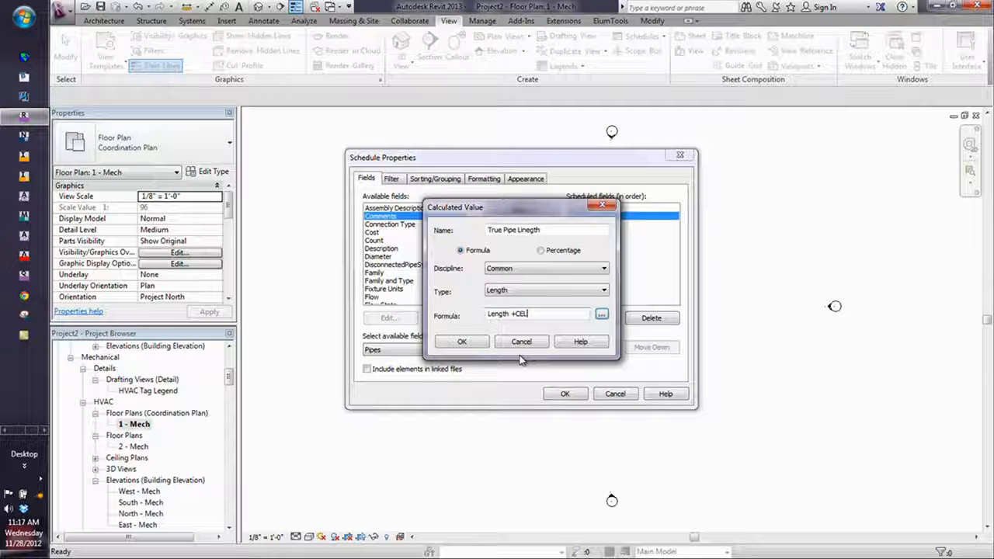
left_click(512, 314)
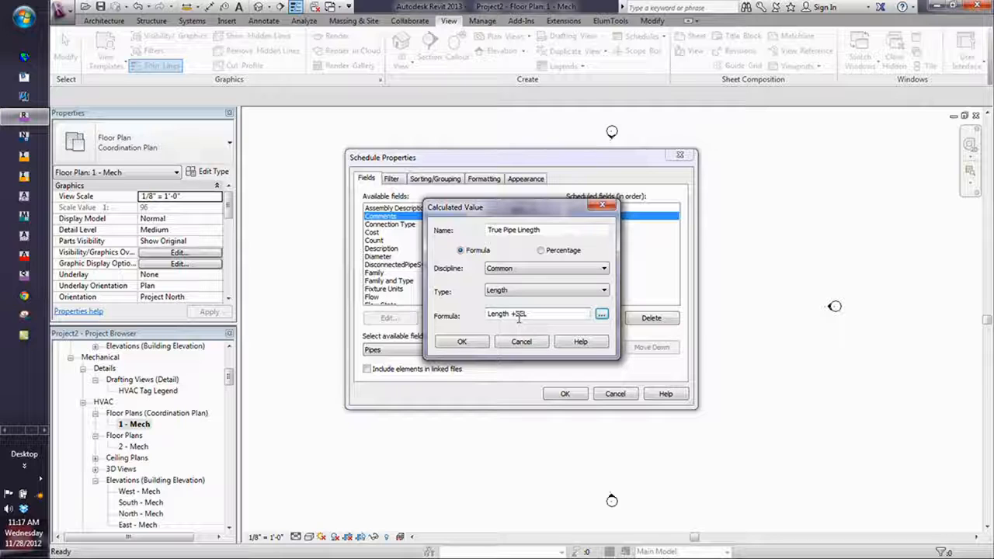
left_click(461, 342)
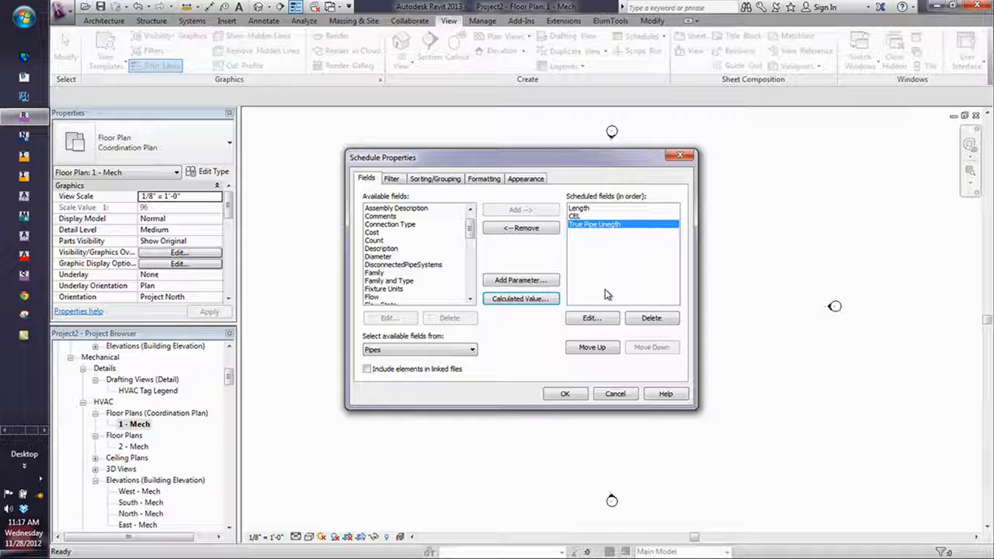
Accept the schedule properties and set the pipe's CEL value to 2" in the schedule
left_click(566, 394)
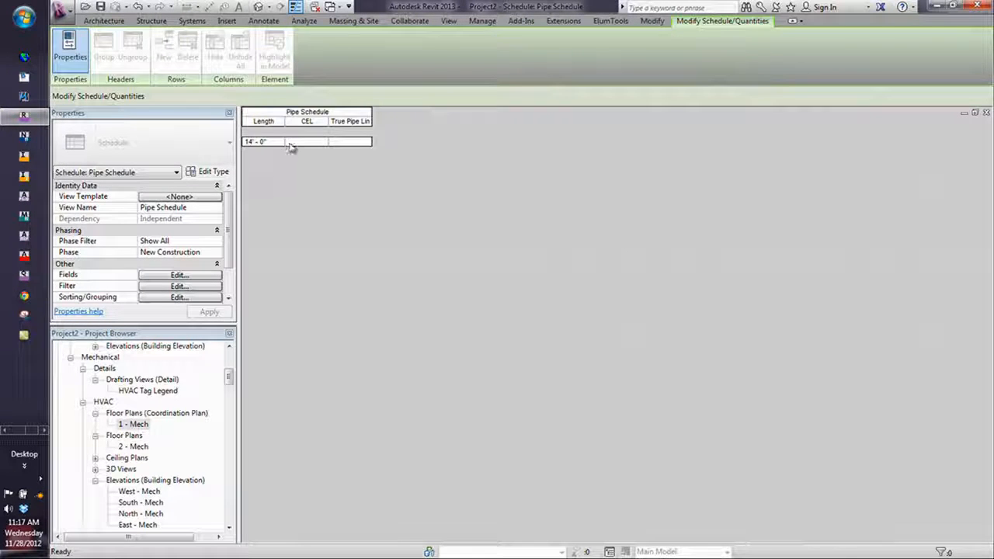
left_click(313, 141)
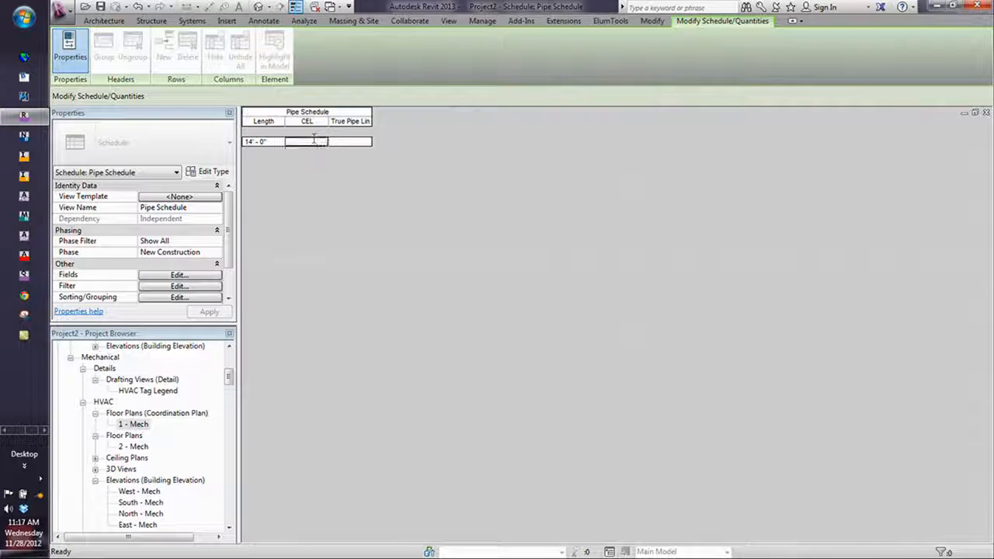
type("2'")
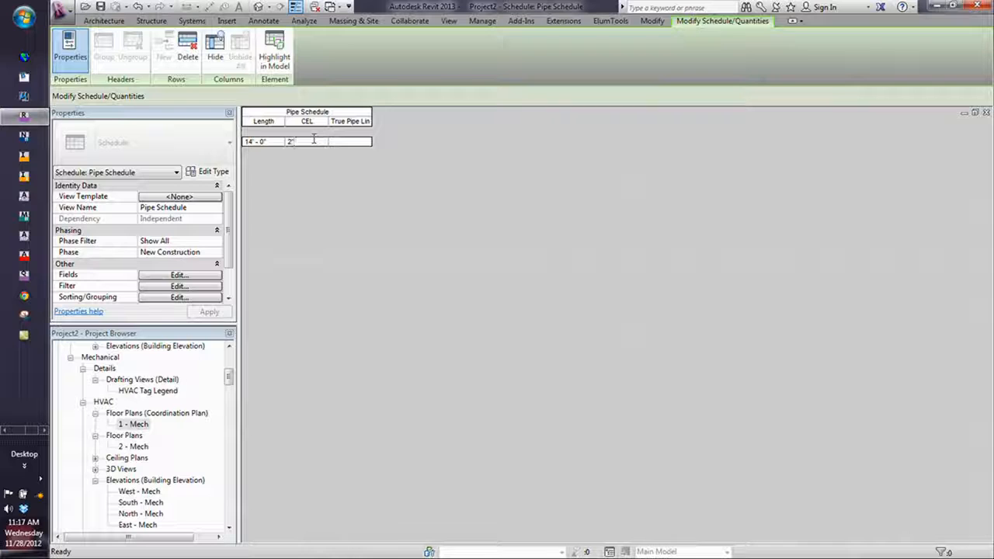
left_click(346, 142)
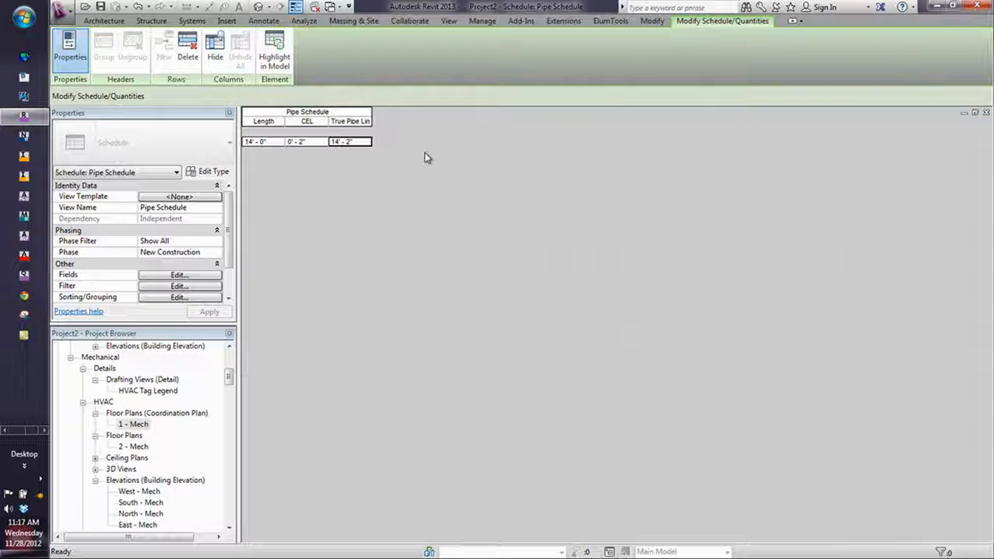